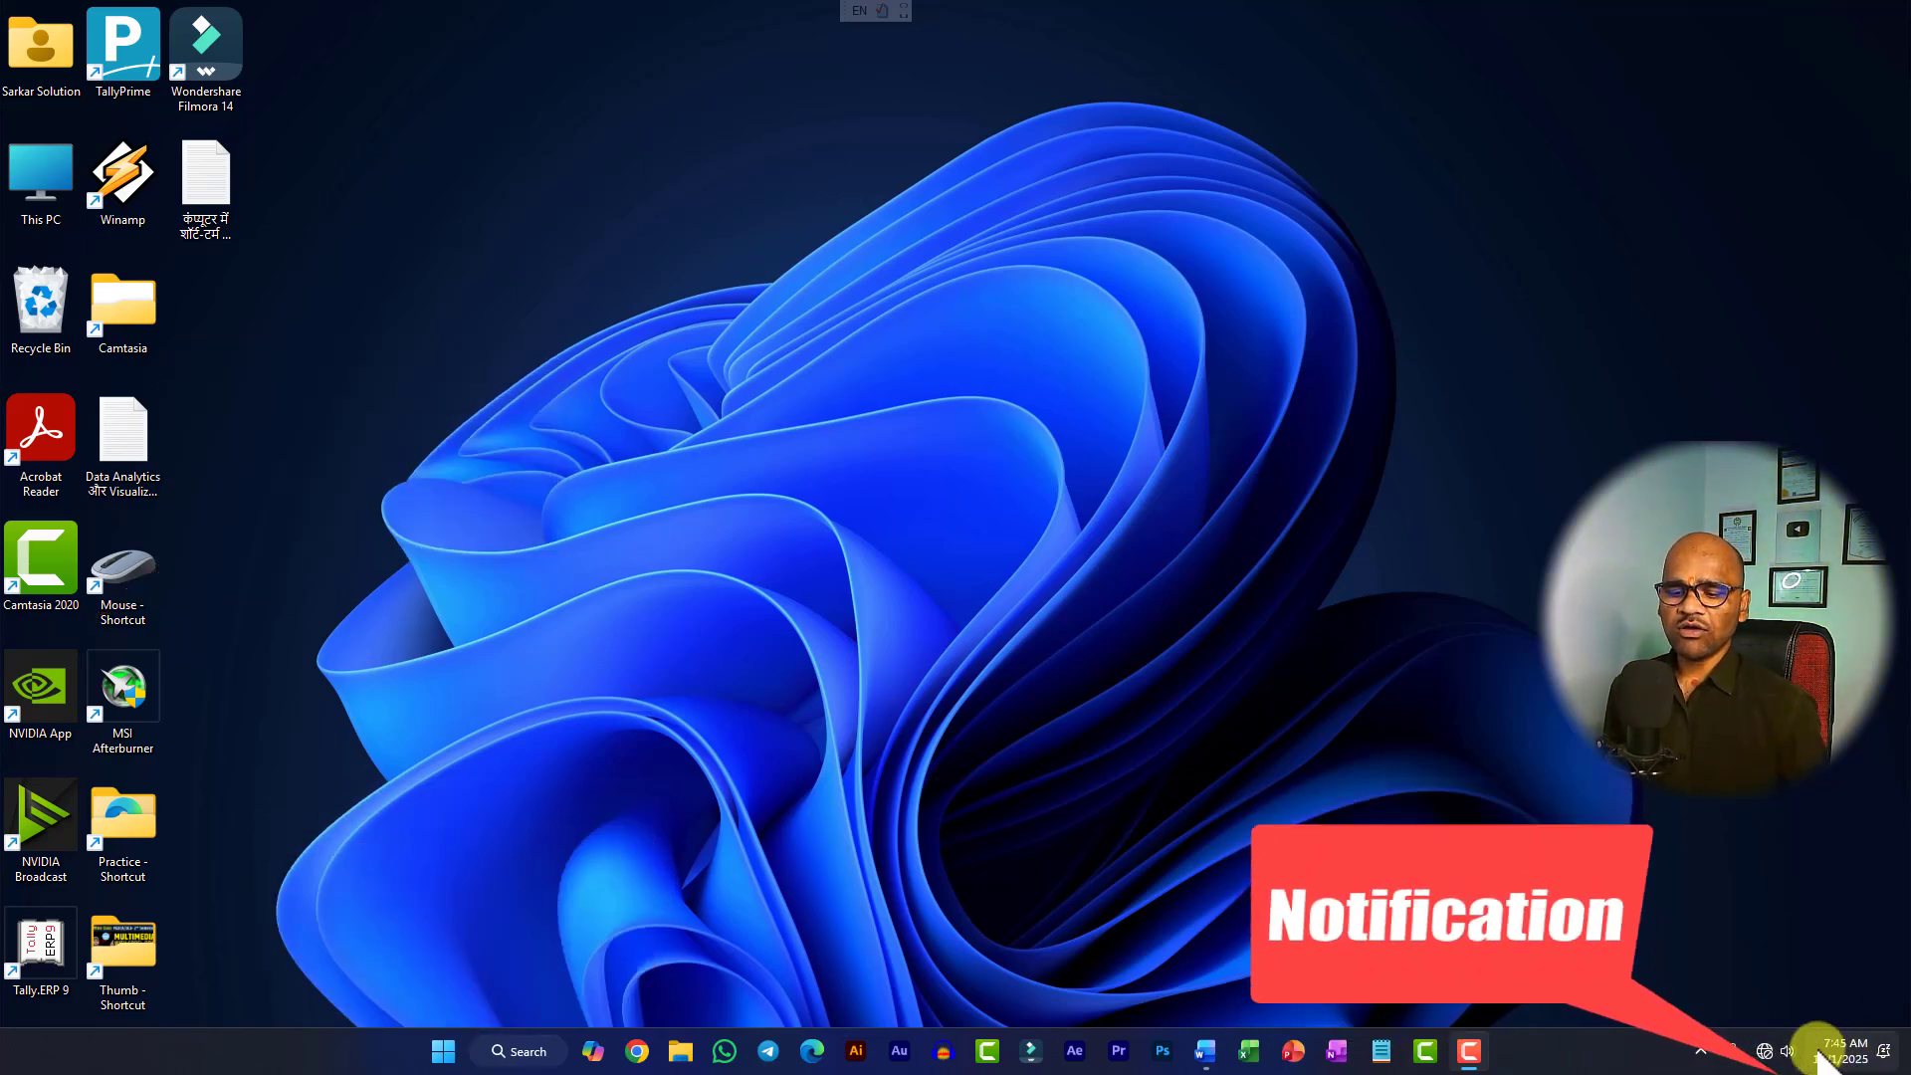
# Step: Show the hidden system tray icons in the notification area and close them again
pyautogui.click(1700, 1053)
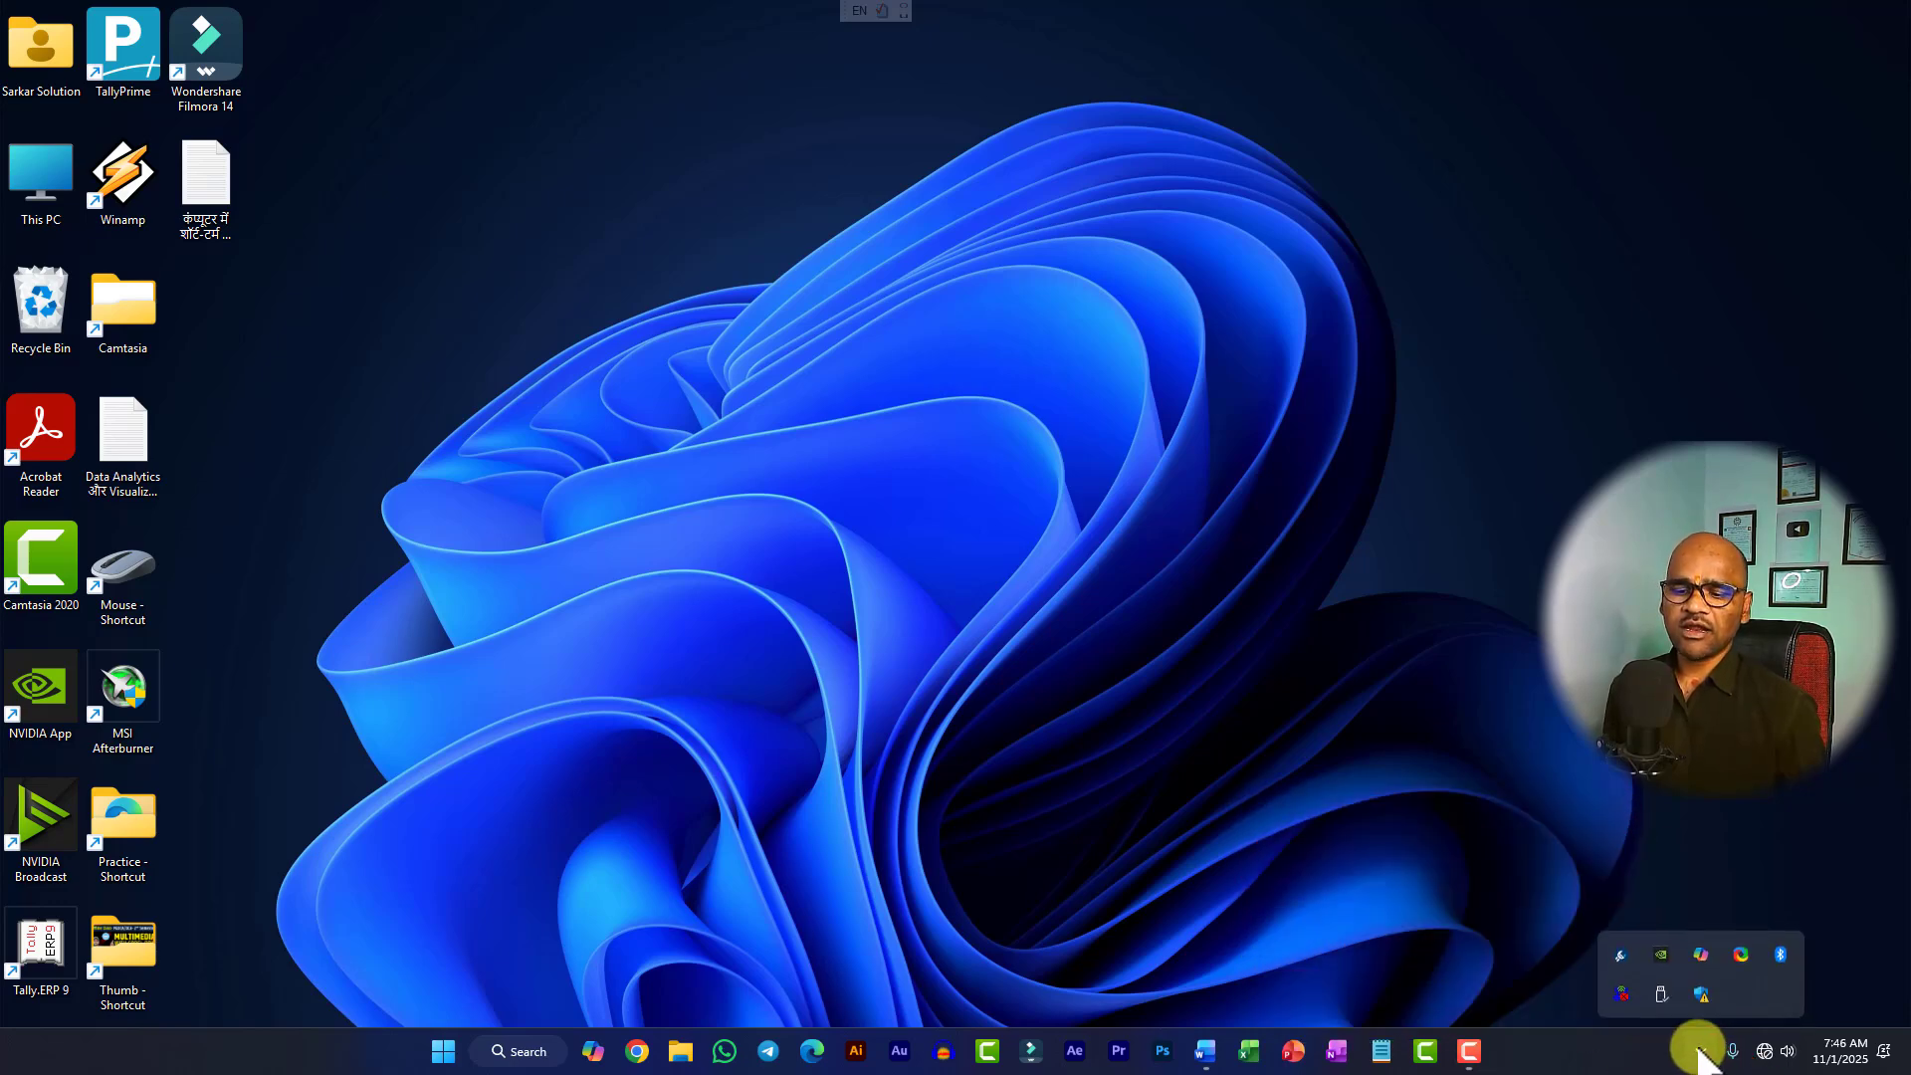
pyautogui.click(1700, 1053)
pyautogui.click(1699, 1052)
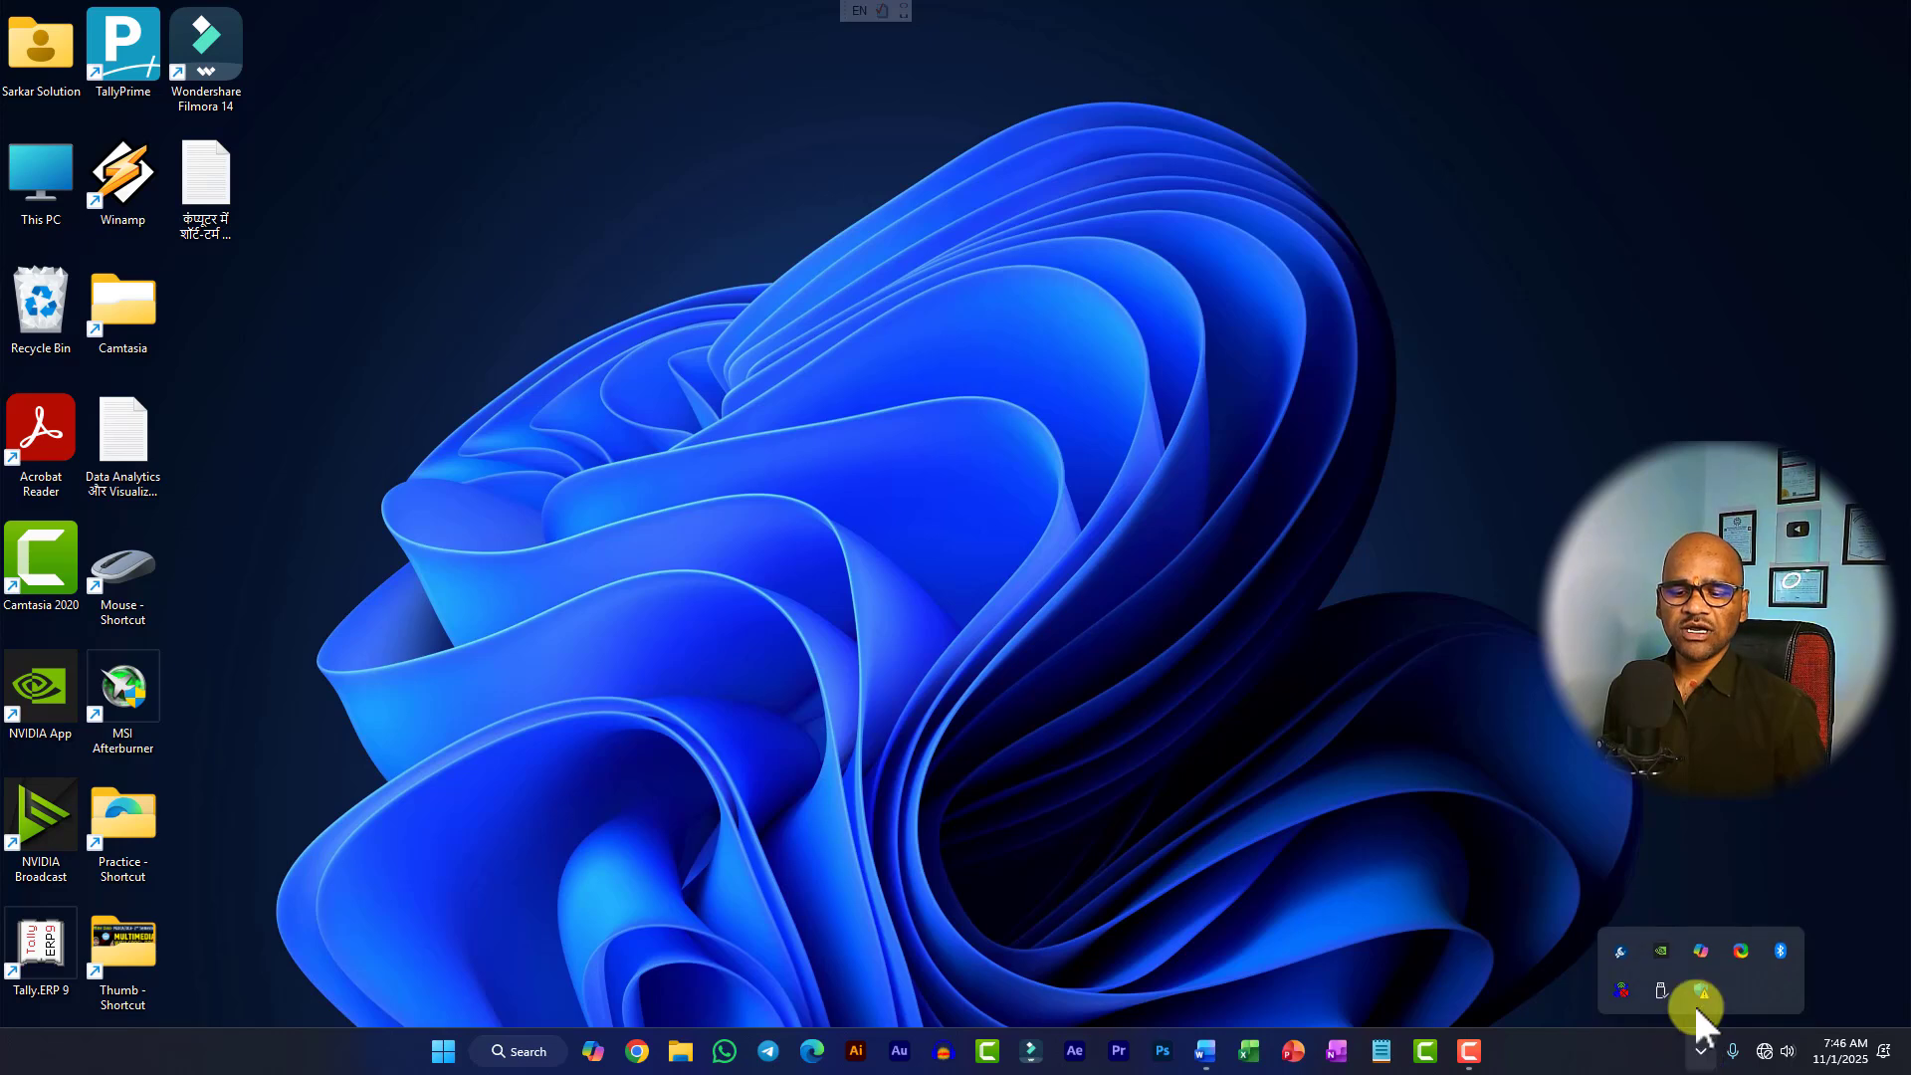
pyautogui.click(1606, 1042)
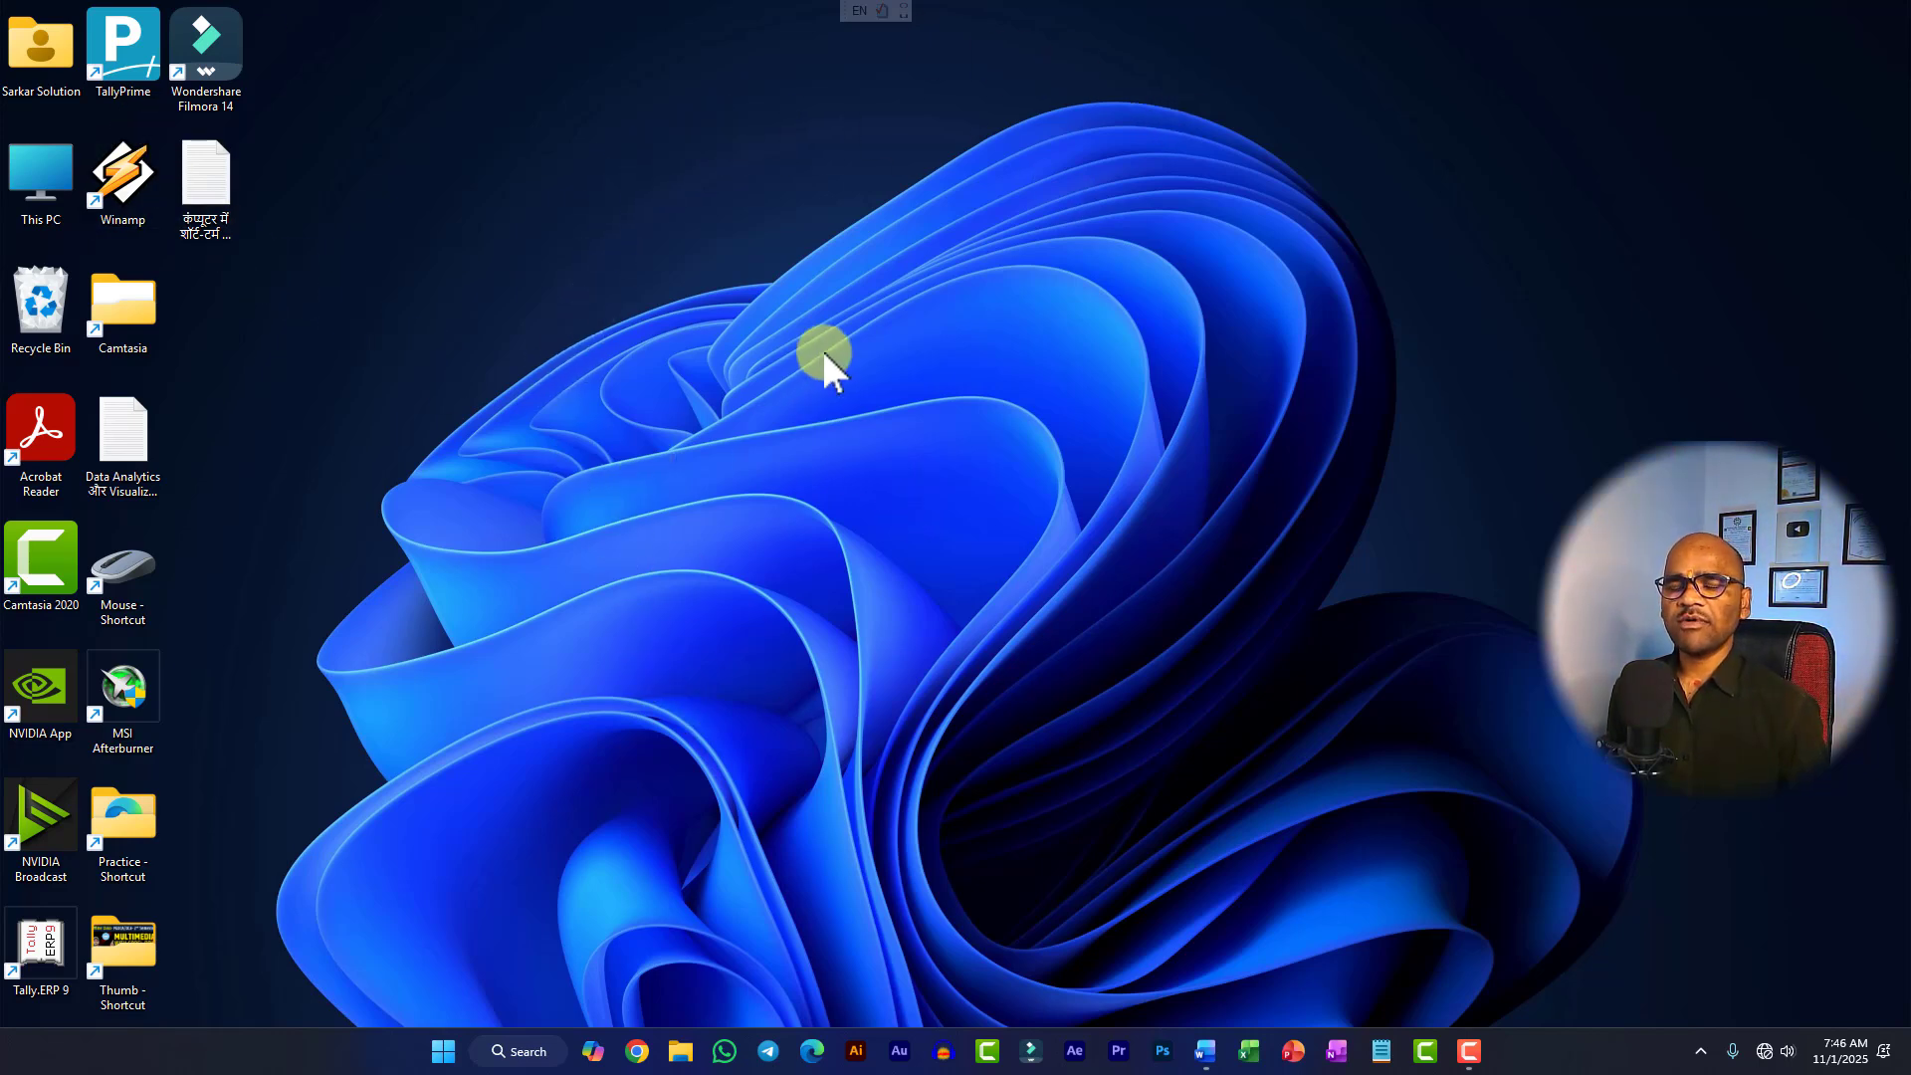
# Step: View the desktop's context menu, select all the desktop icons together, and clear the selection
pyautogui.rightClick(879, 215)
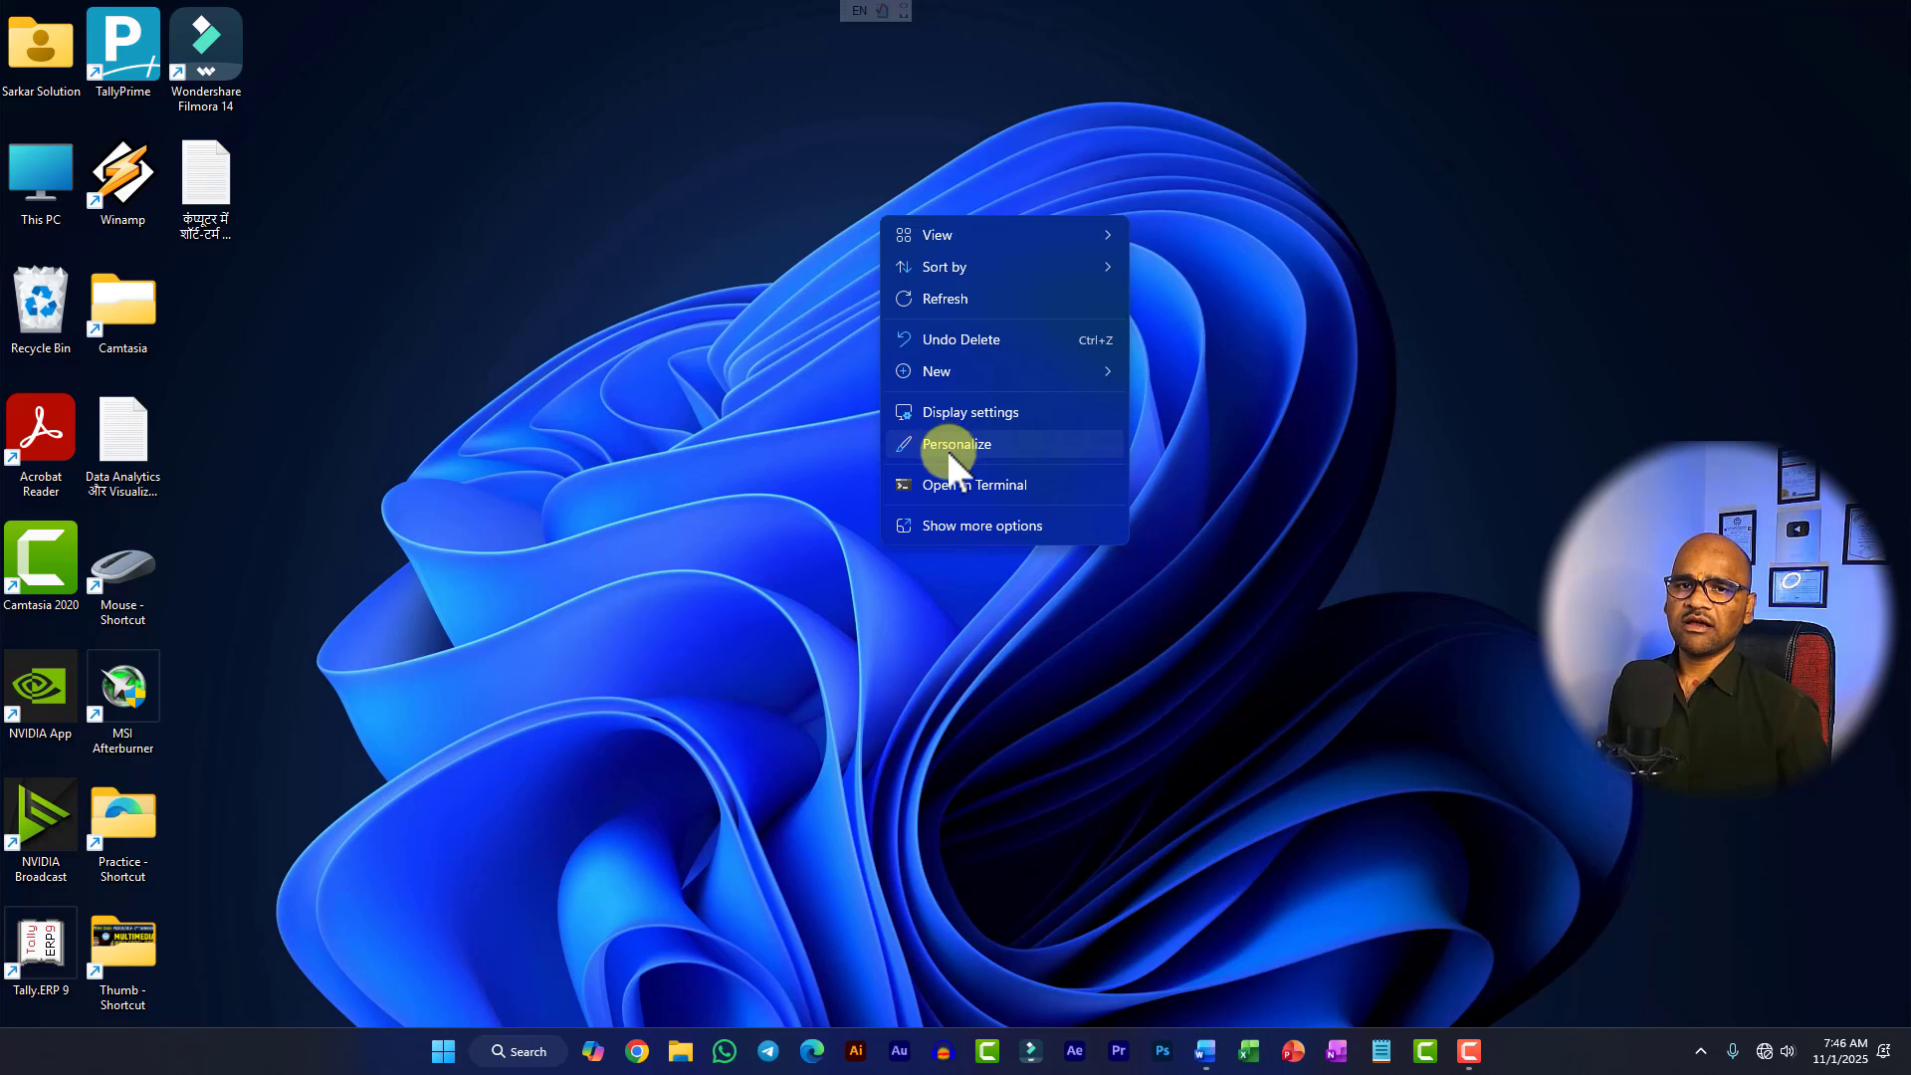
pyautogui.click(705, 377)
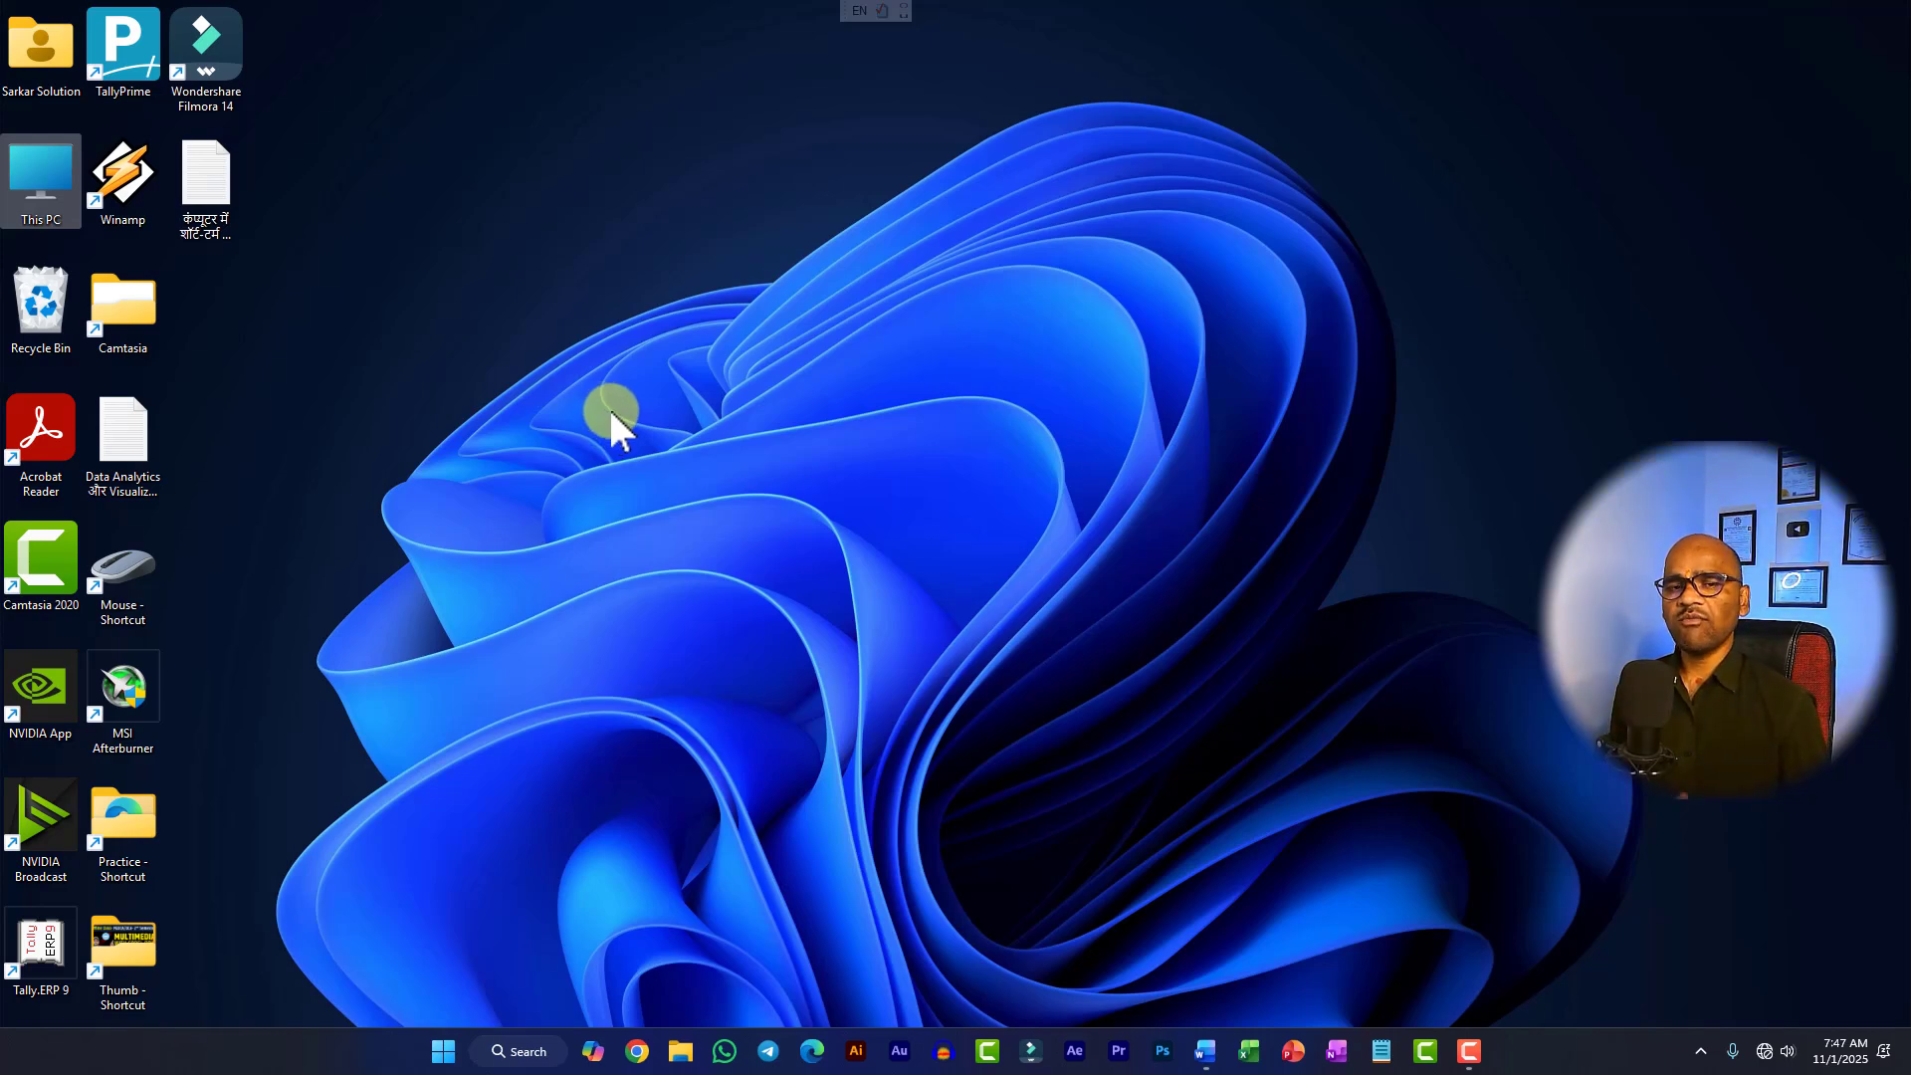
pyautogui.click(298, 105)
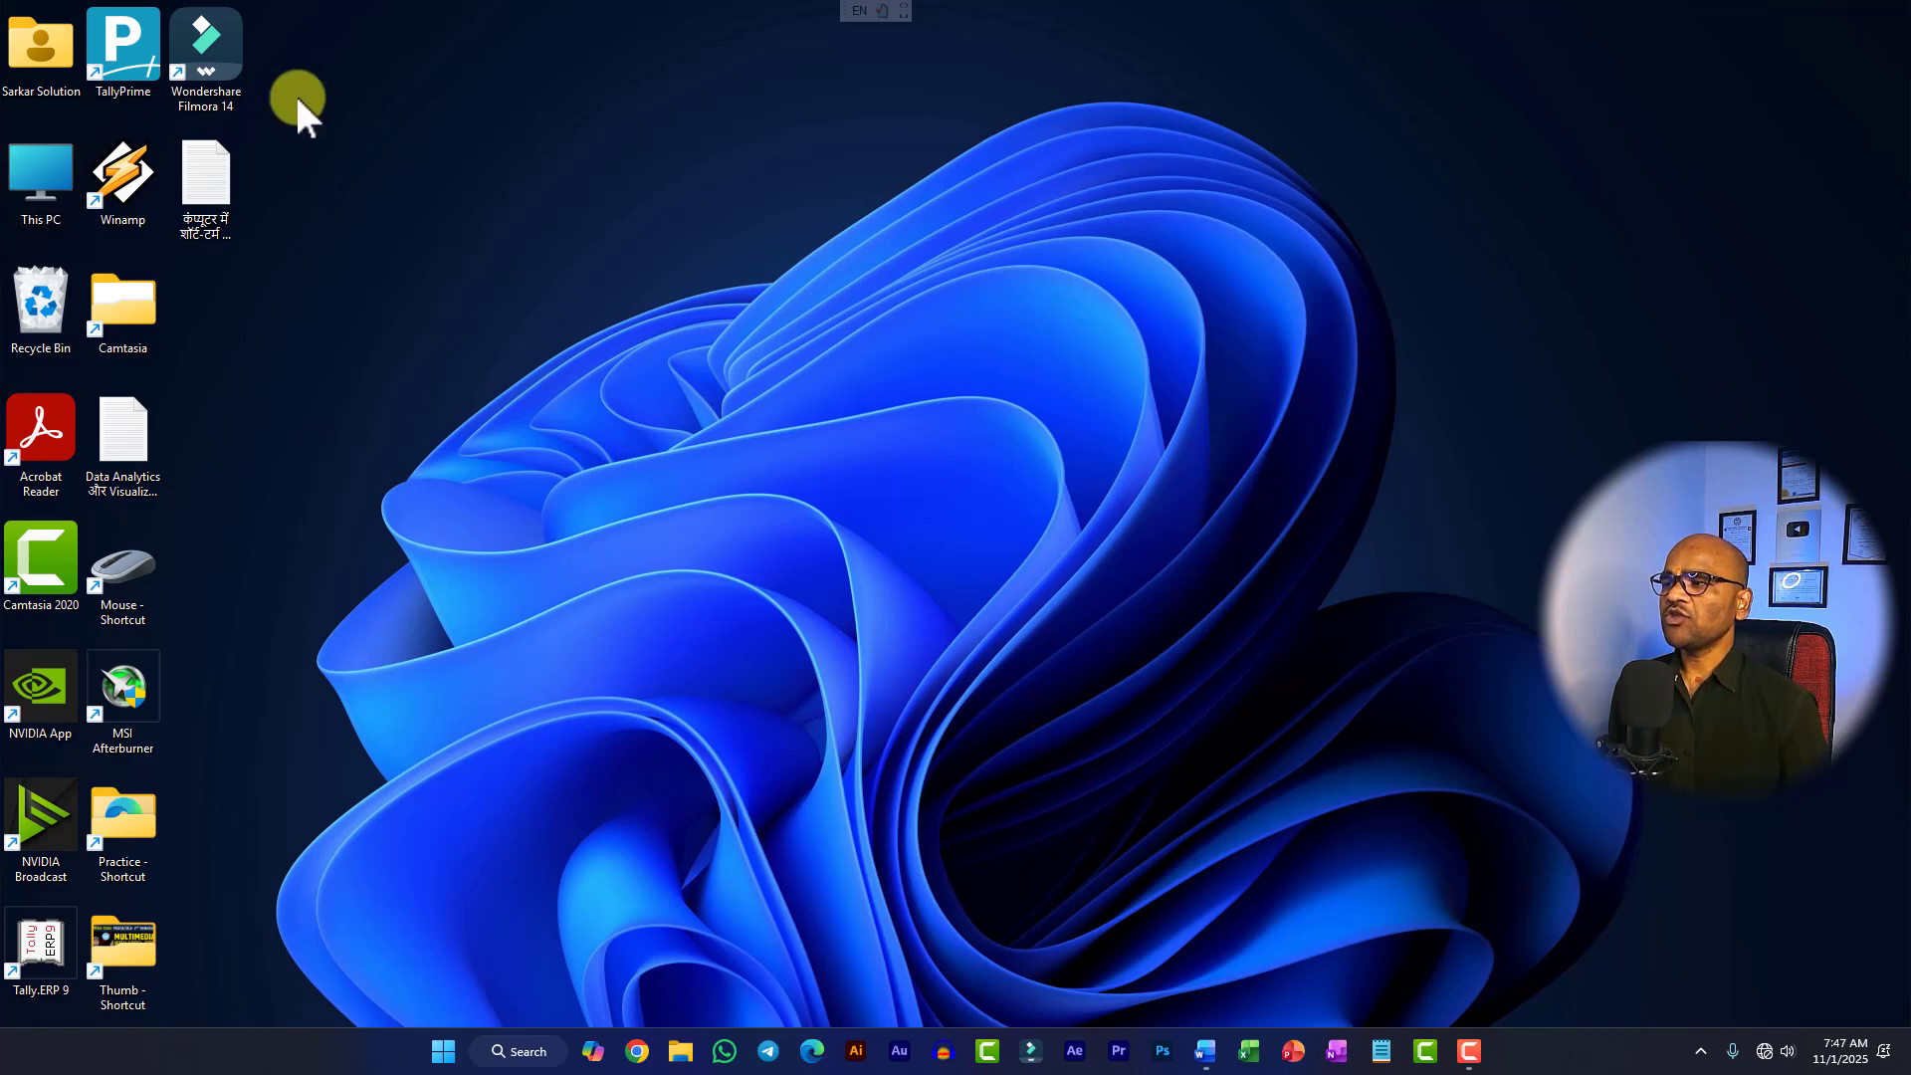
pyautogui.moveTo(302, 44); pyautogui.dragTo(5, 1013)
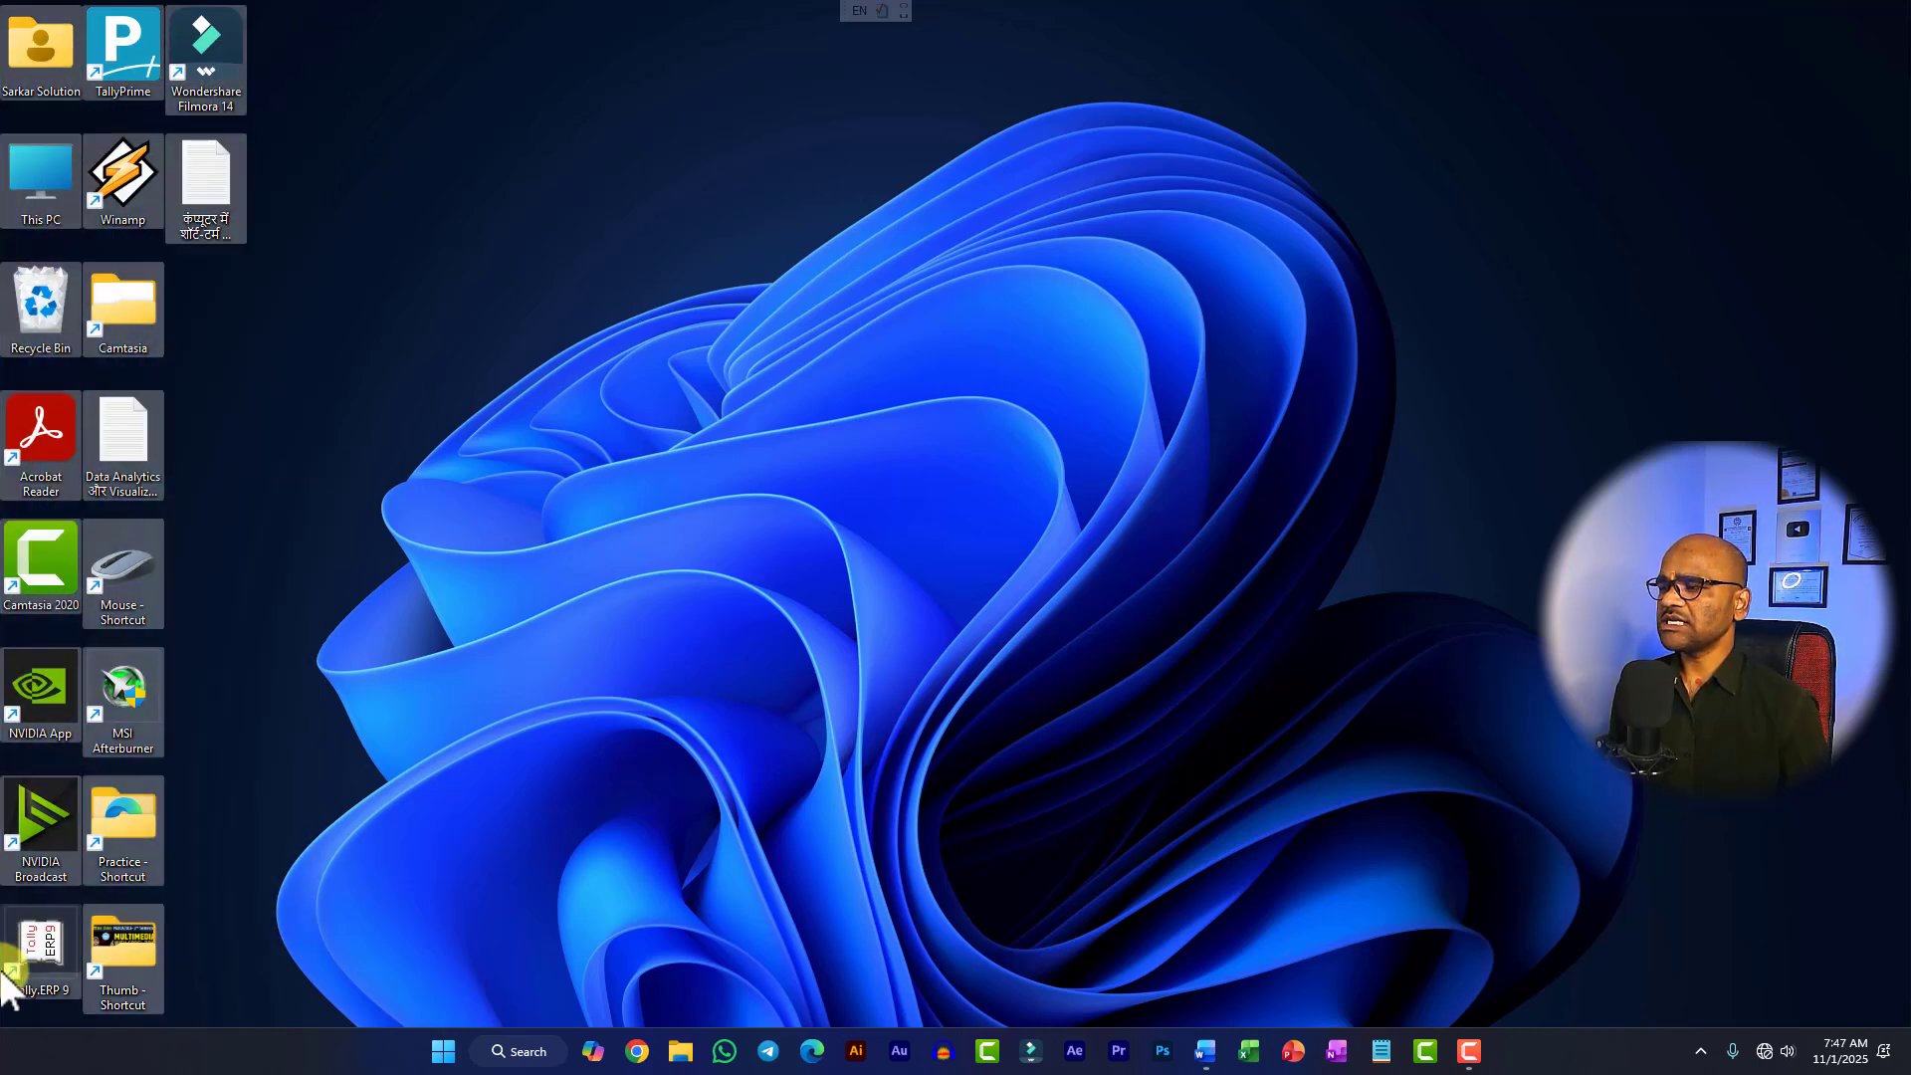
pyautogui.click(481, 419)
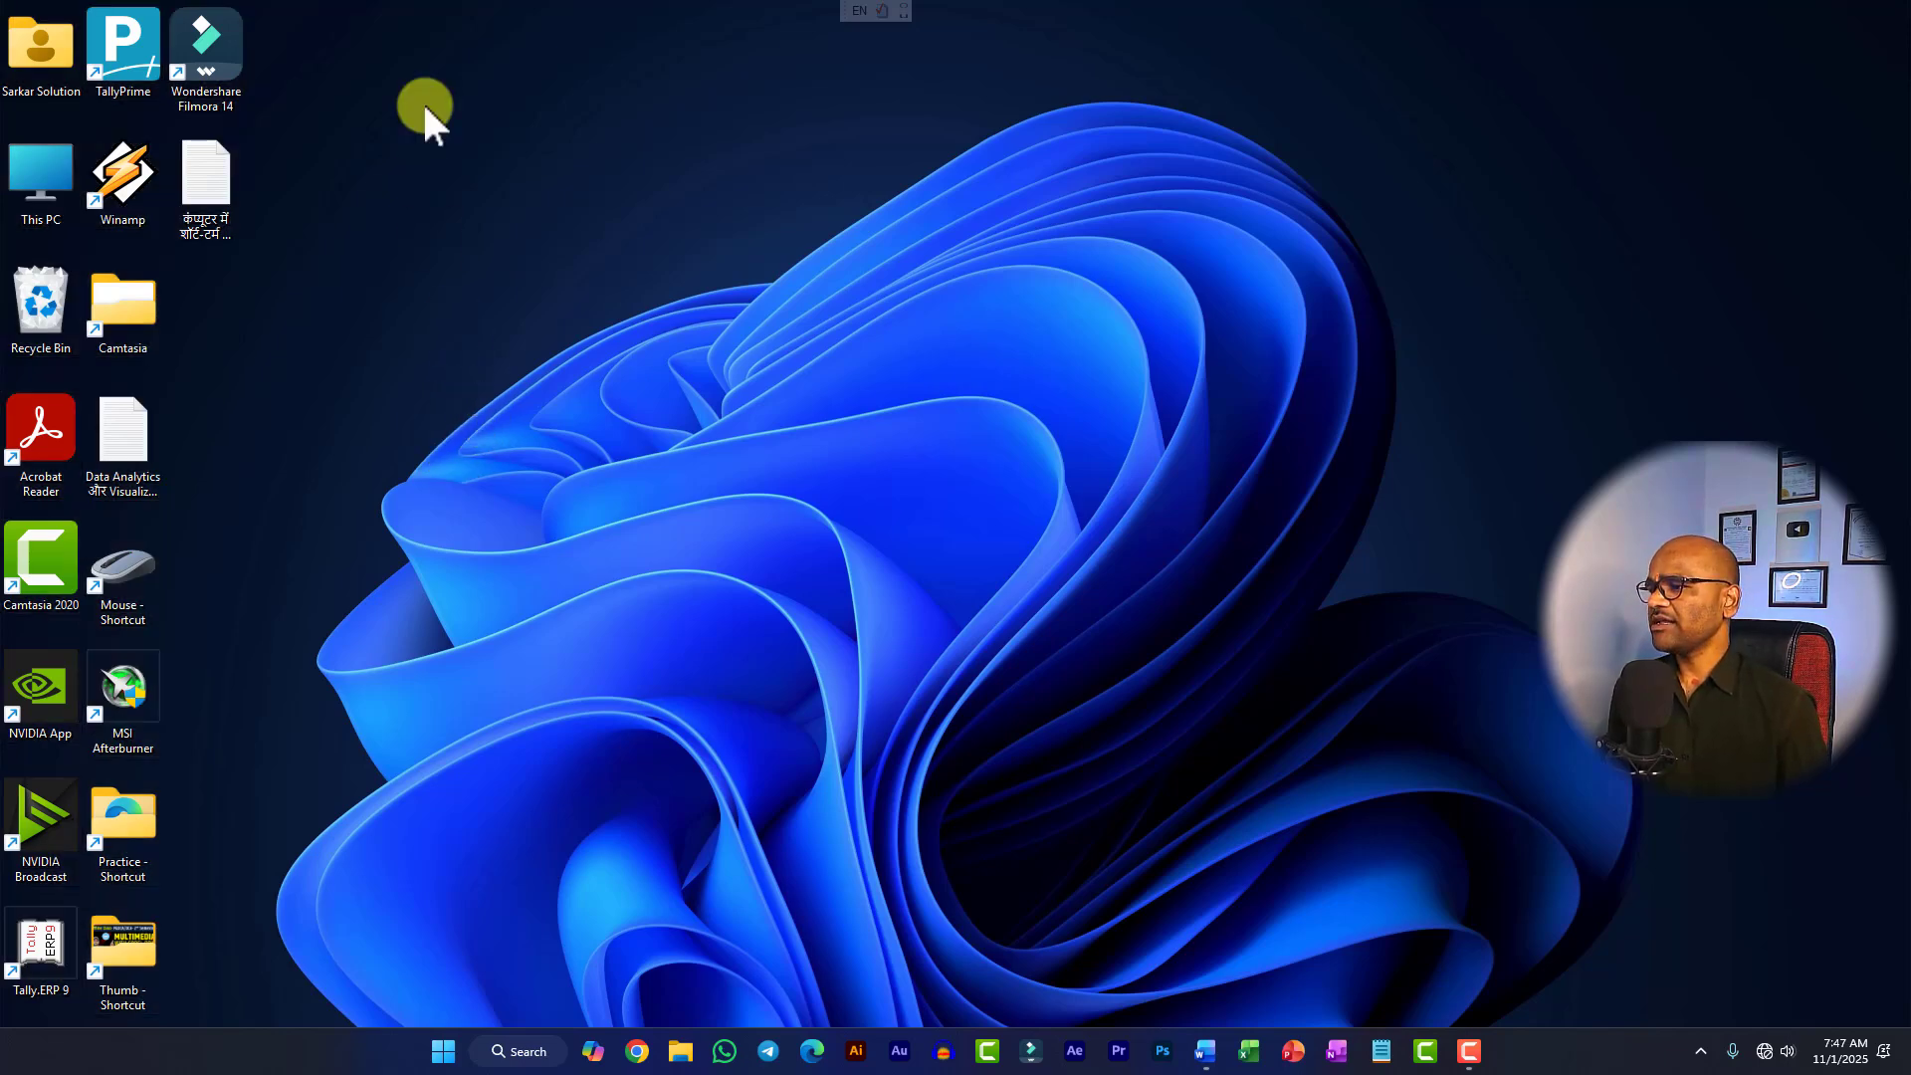
# Step: Hide all icons on the desktop
pyautogui.rightClick(434, 140)
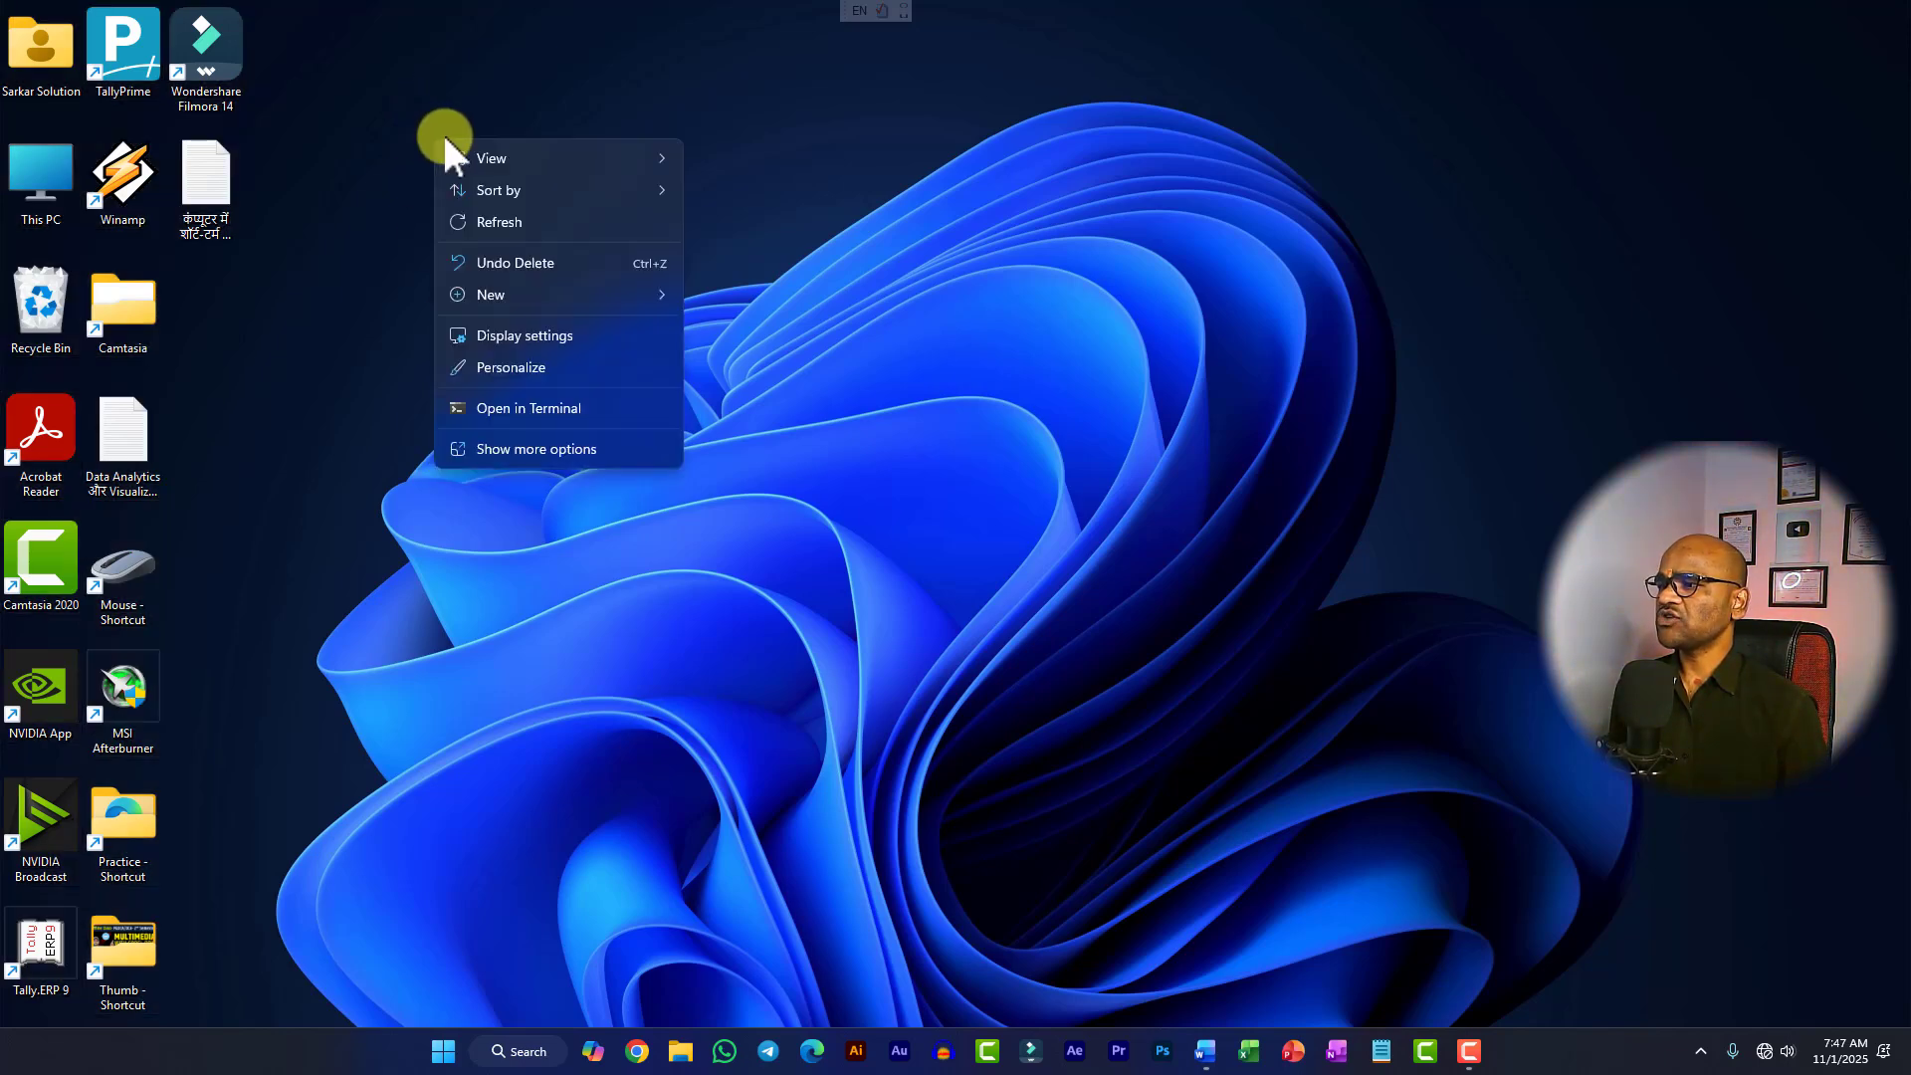
pyautogui.moveTo(494, 154)
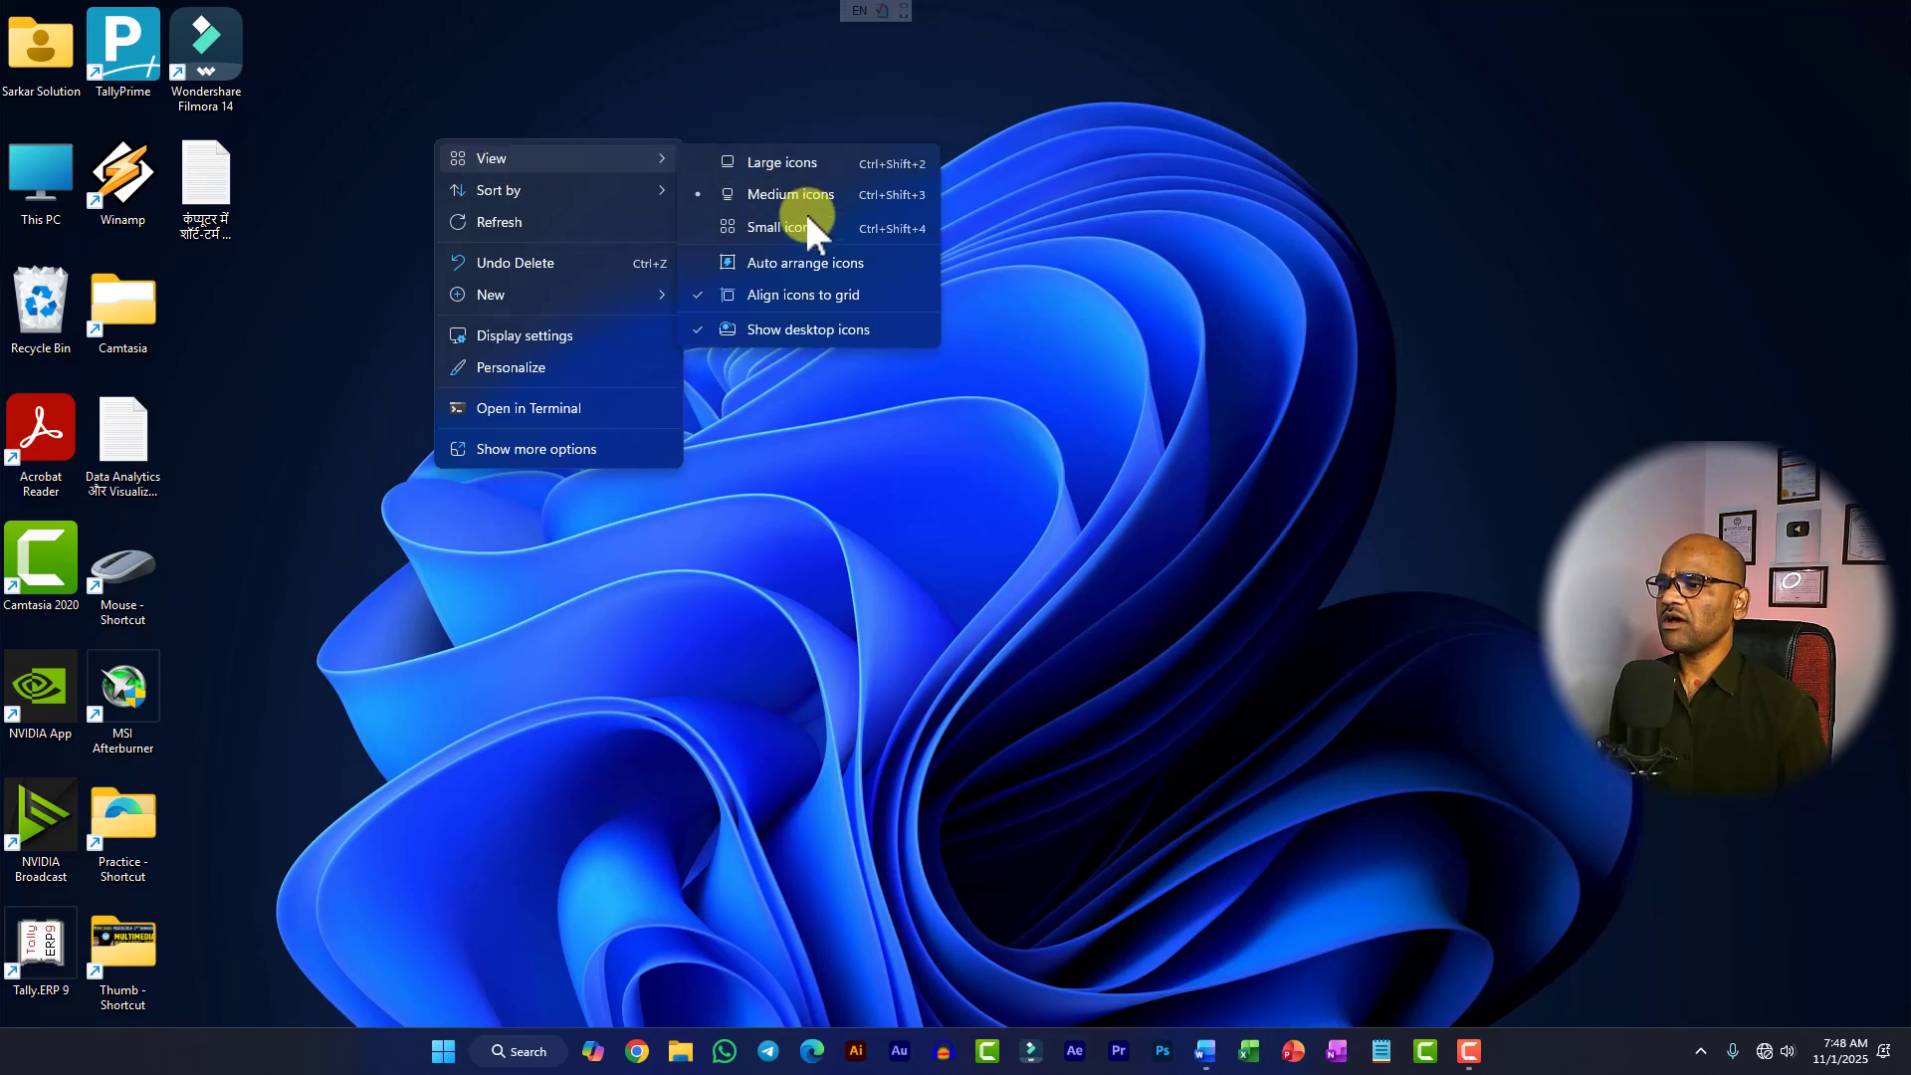
pyautogui.click(752, 338)
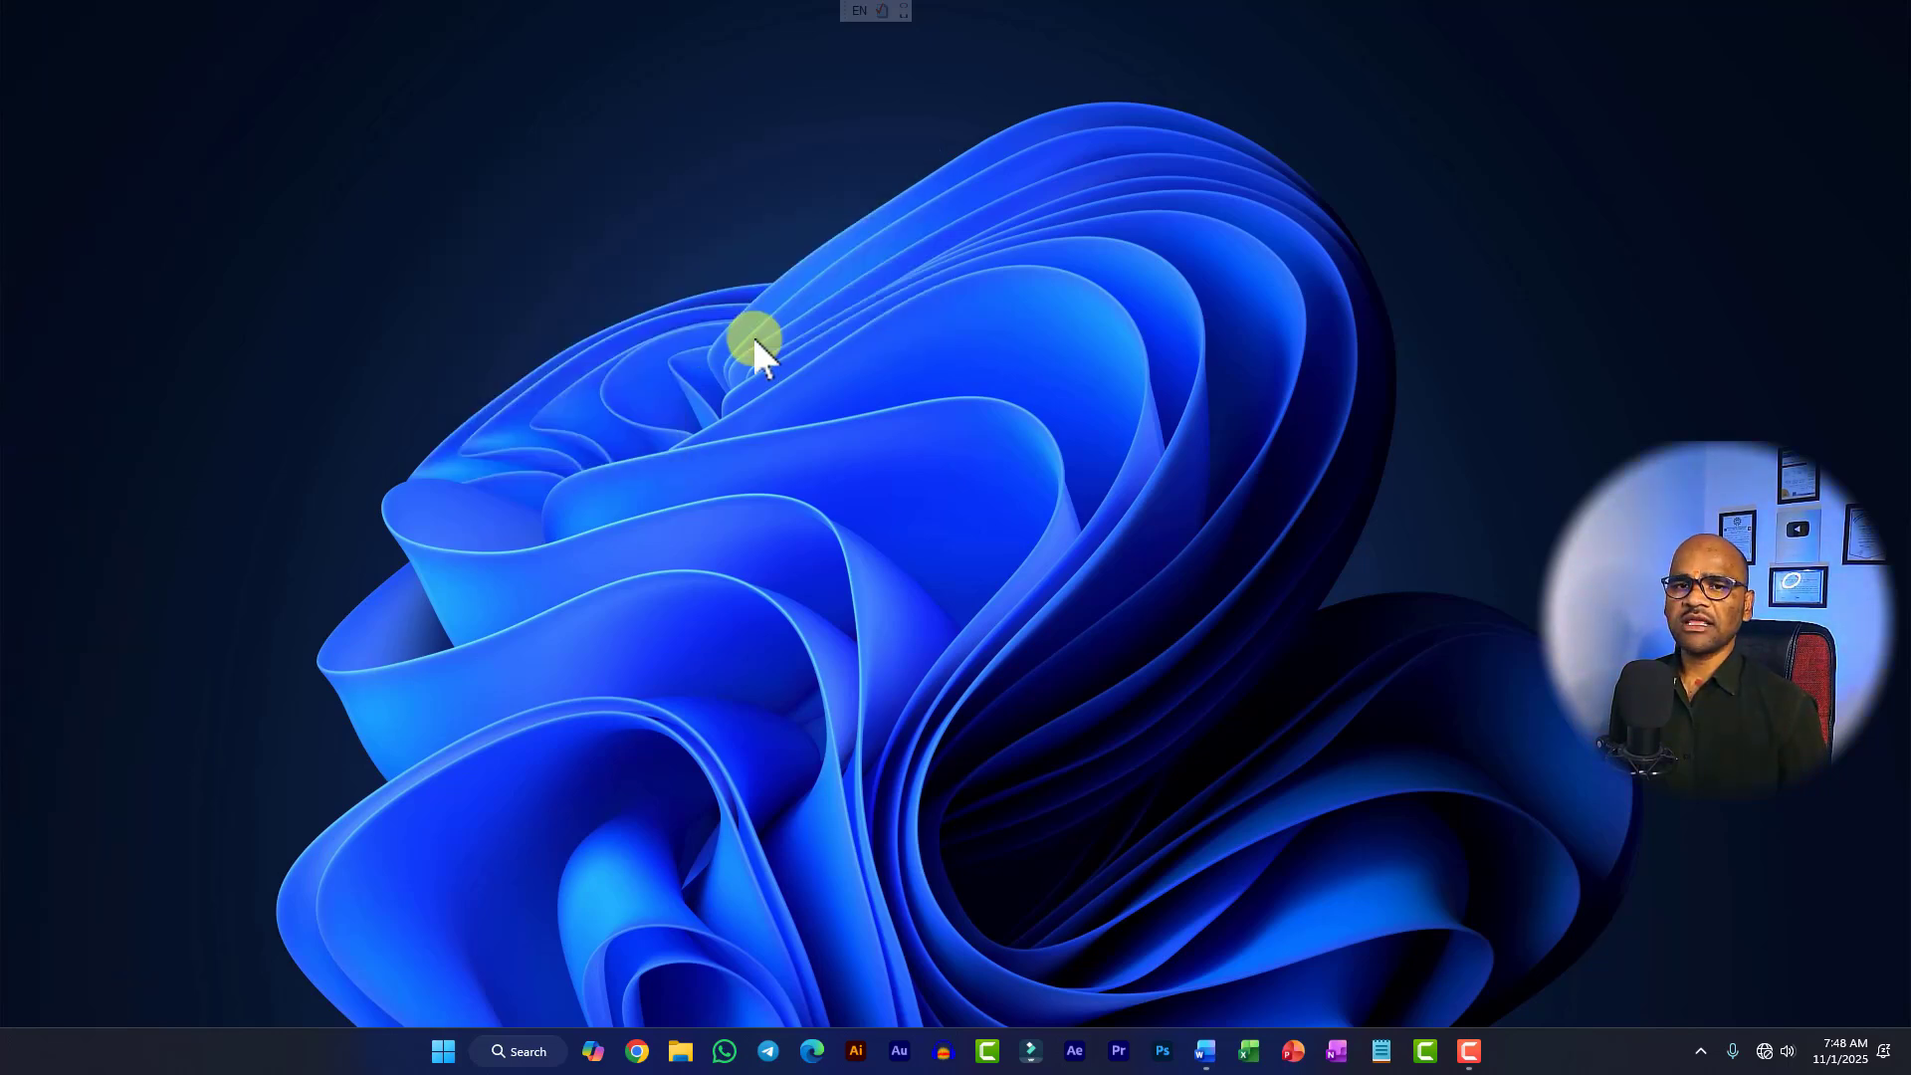
# Step: Show the hidden desktop icons again
pyautogui.rightClick(537, 250)
pyautogui.moveTo(601, 266)
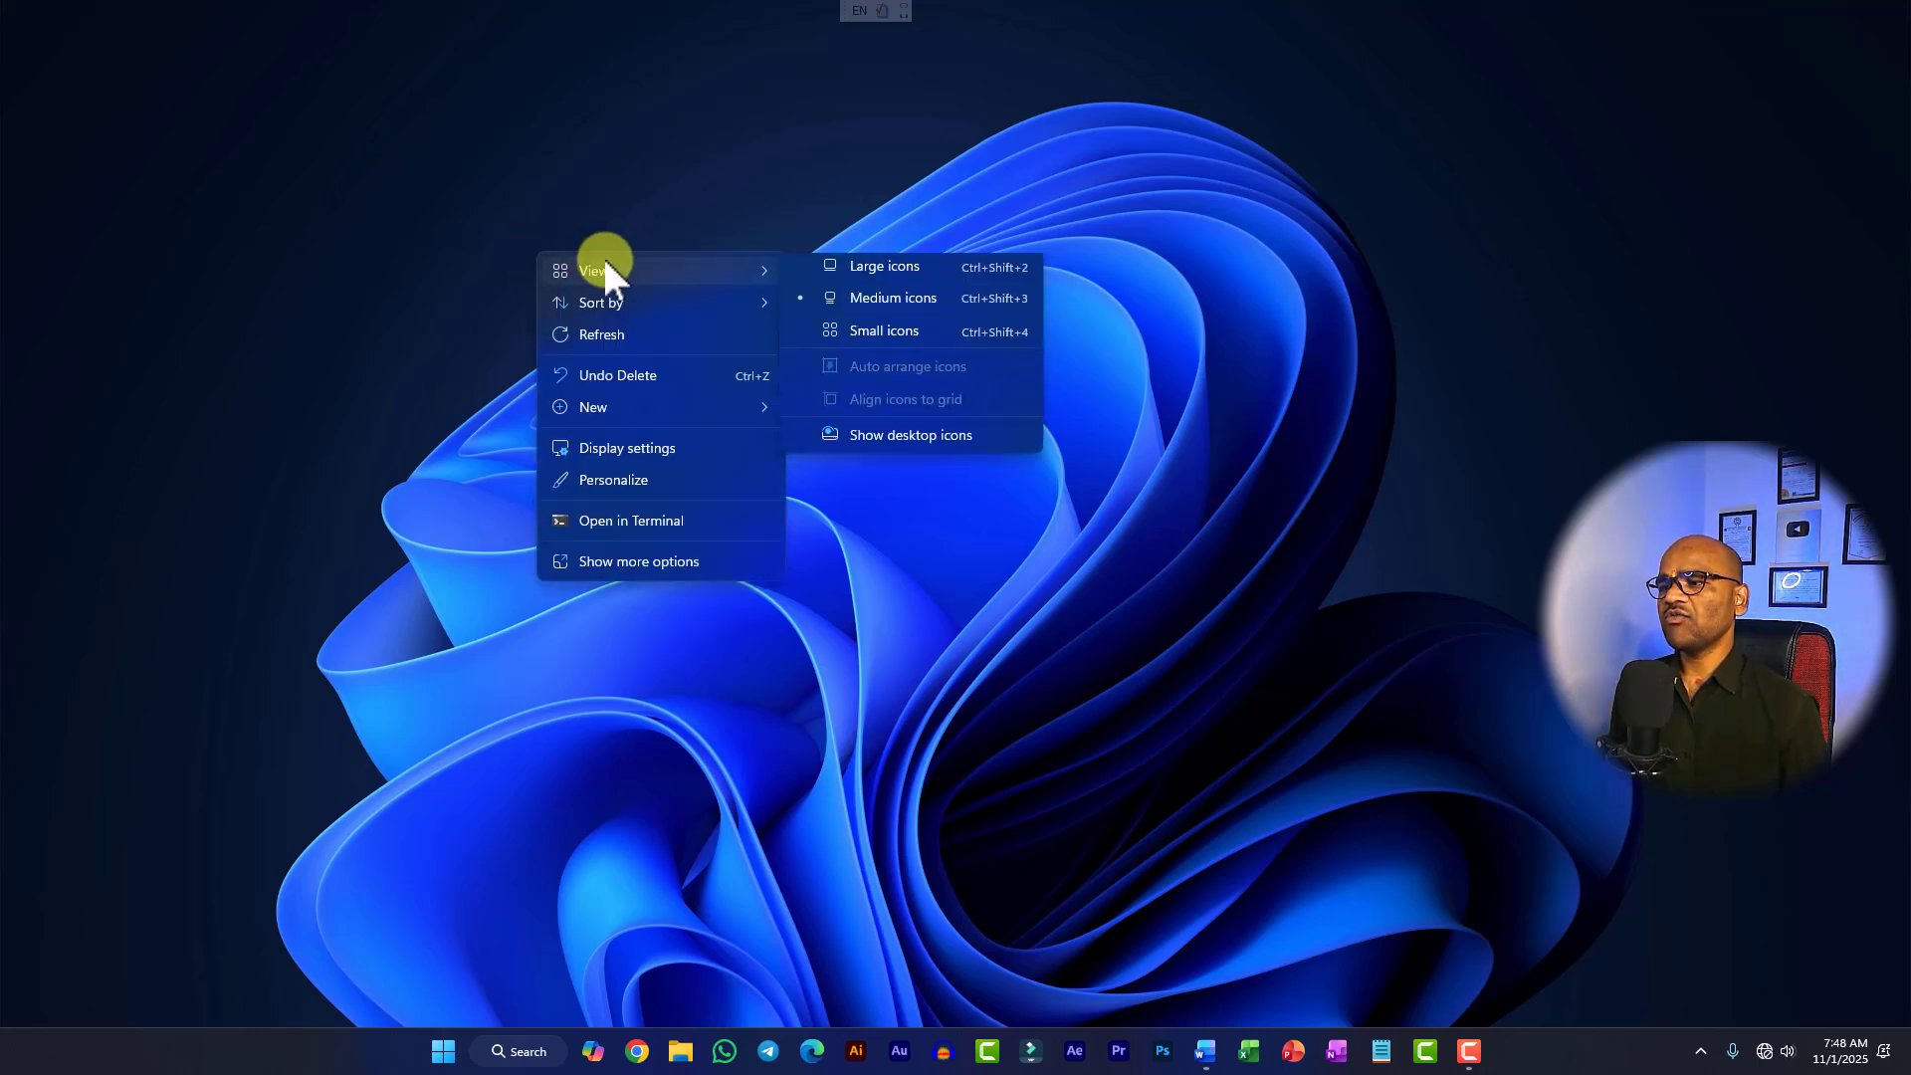
pyautogui.click(854, 443)
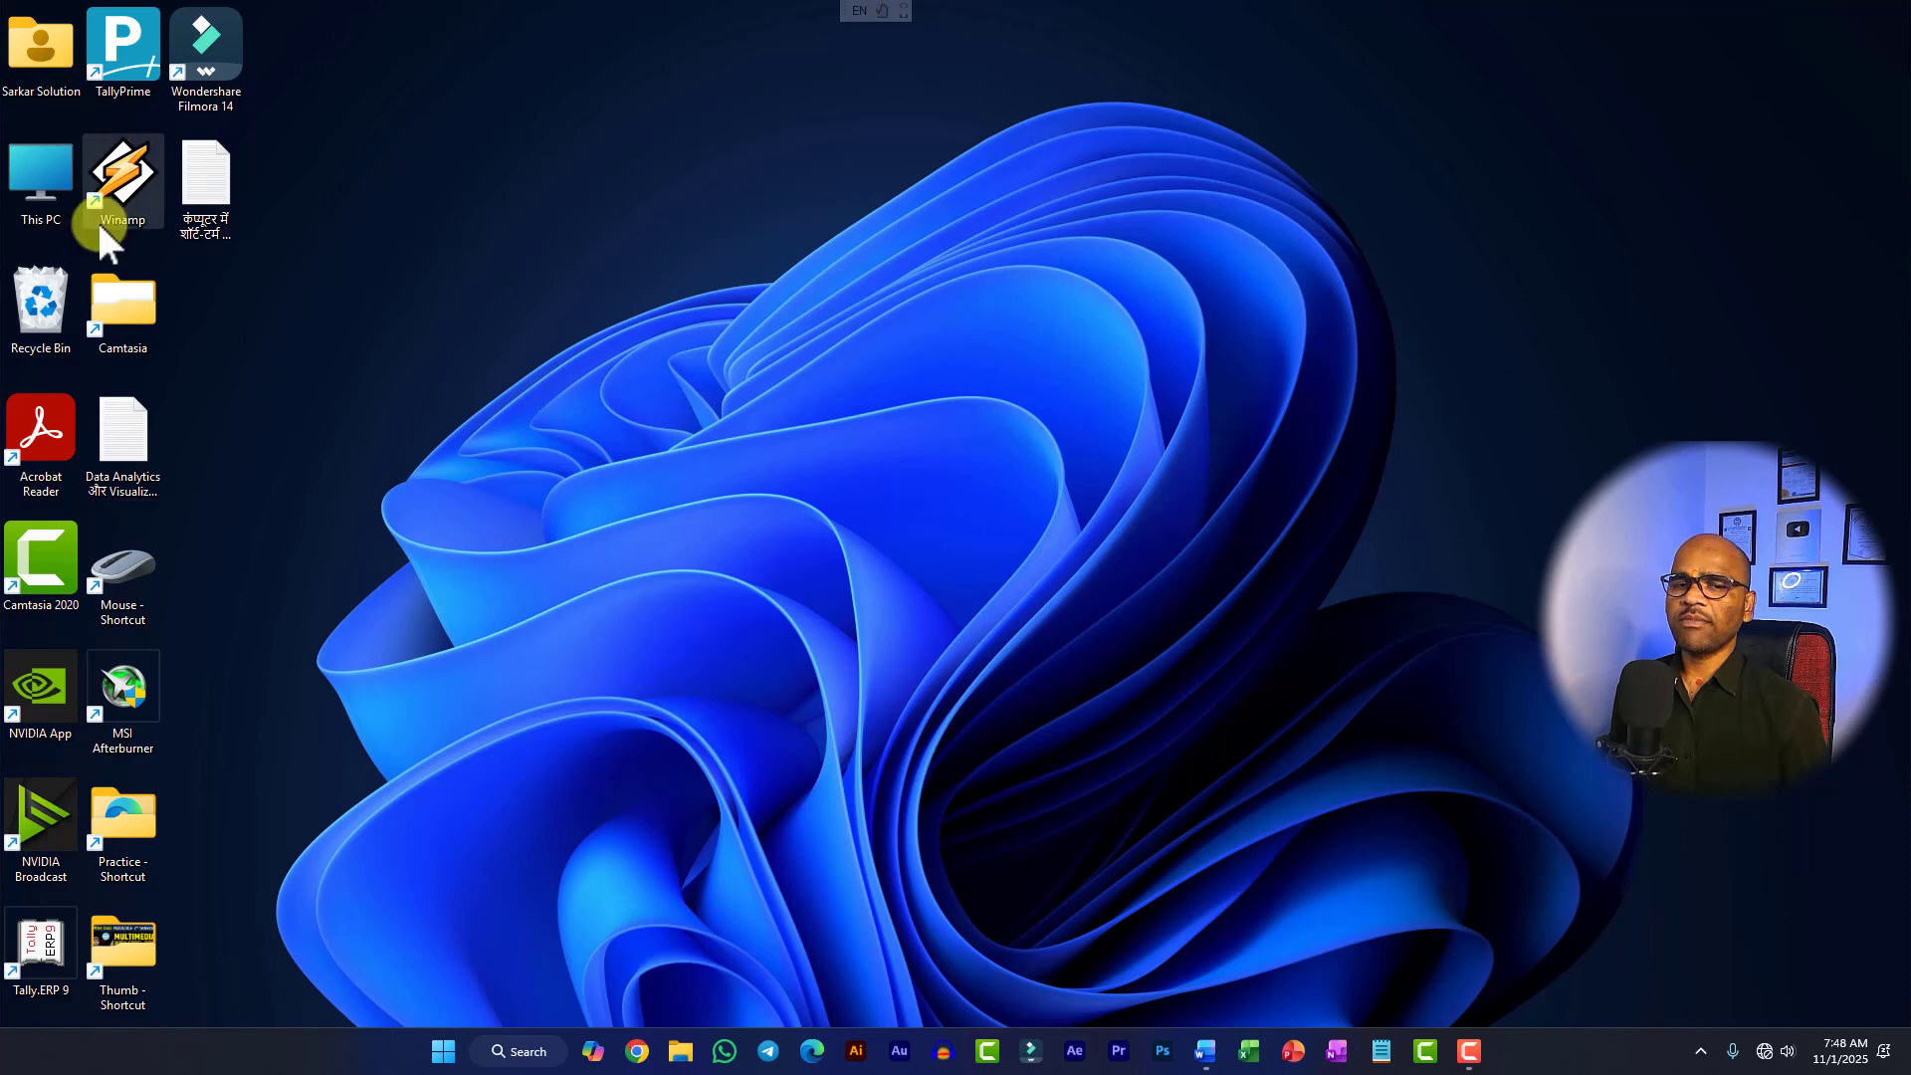
# Step: Check the desktop's icon arrangement options without changing them
pyautogui.rightClick(532, 118)
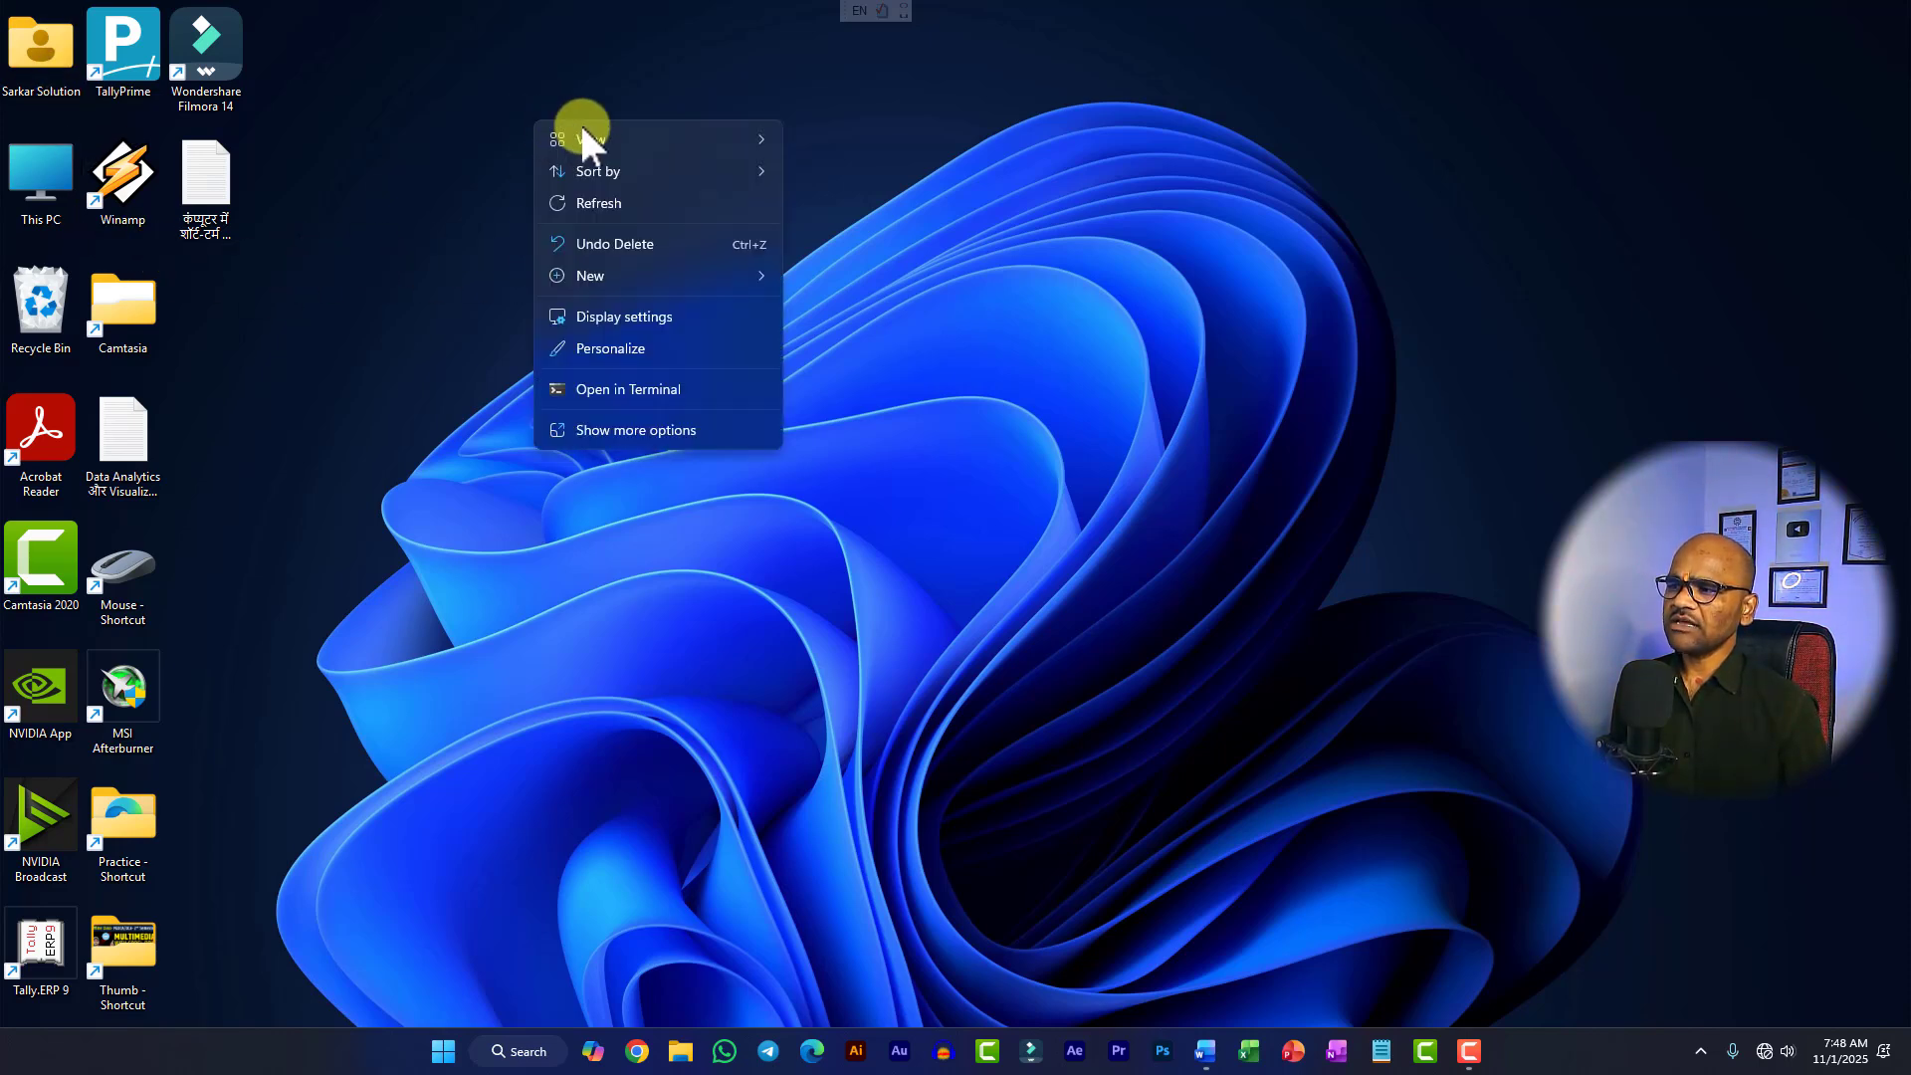
pyautogui.moveTo(640, 137)
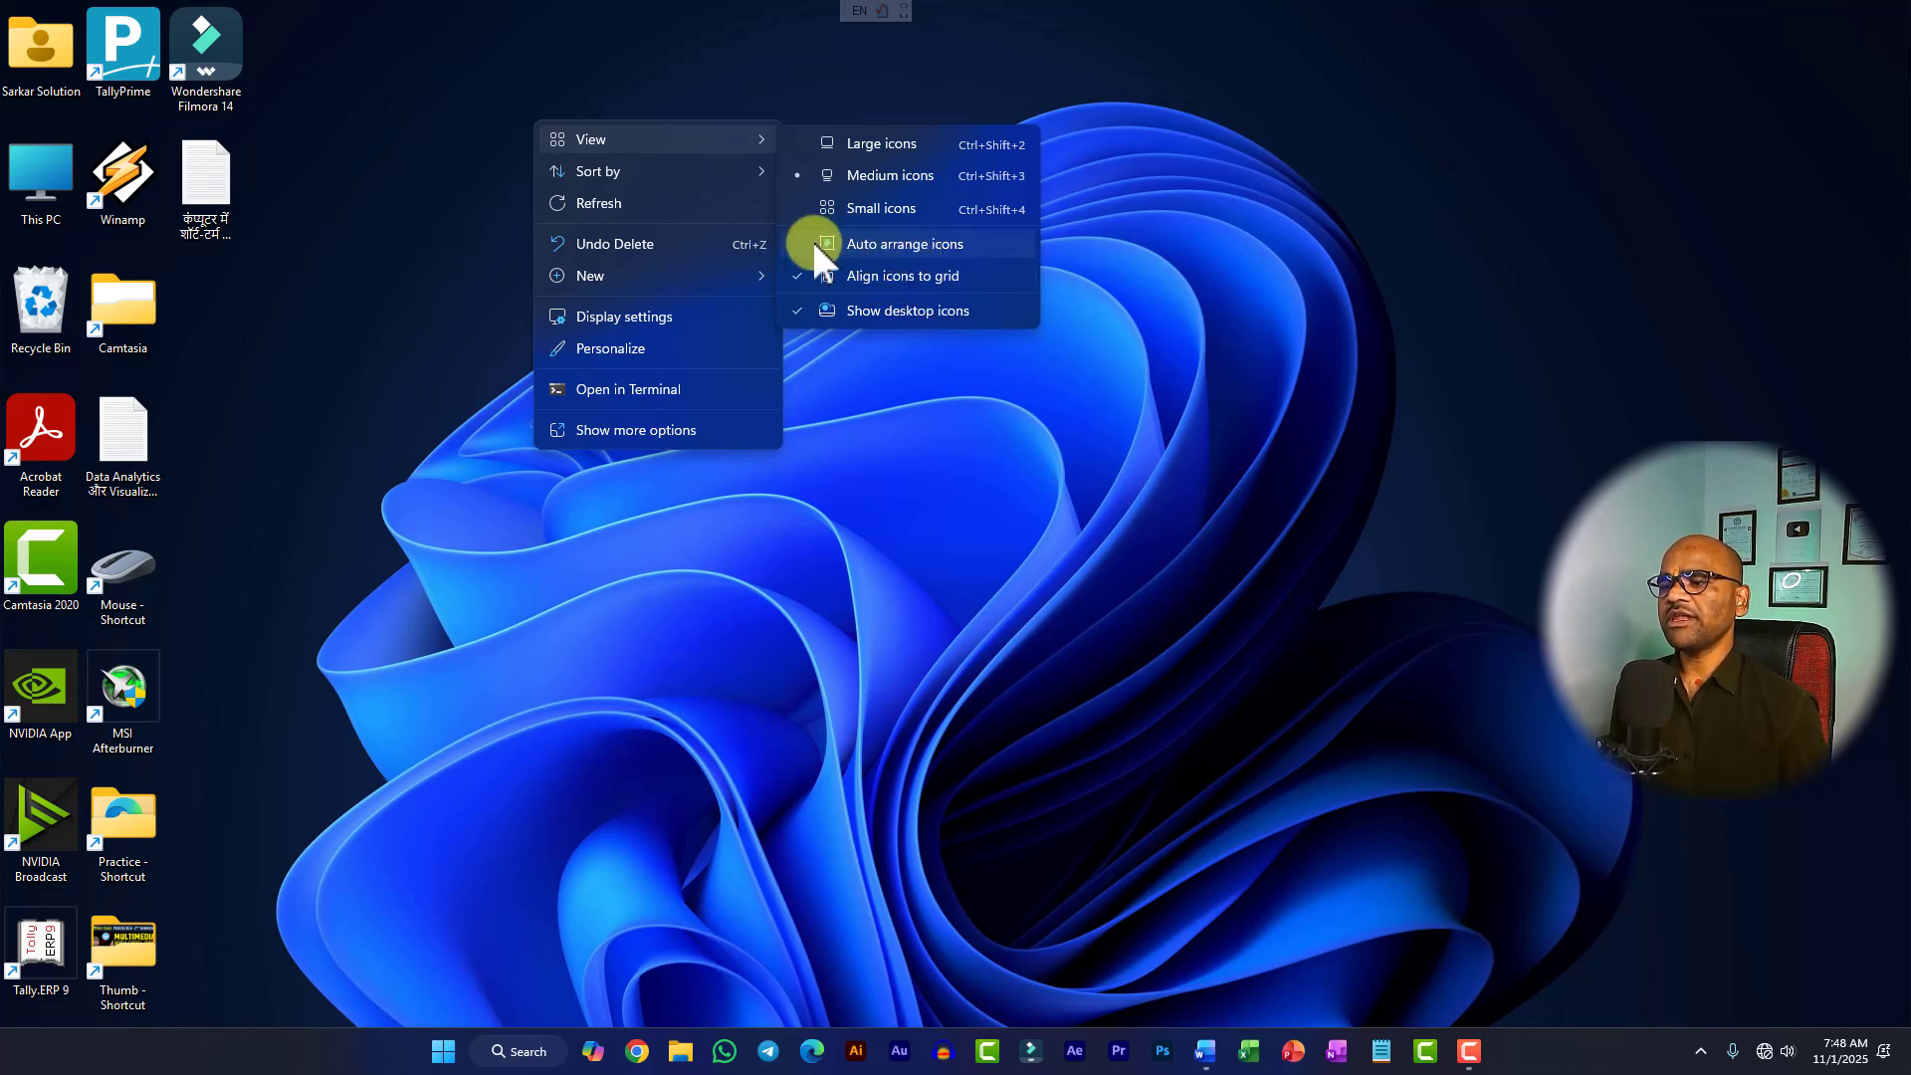
pyautogui.click(414, 217)
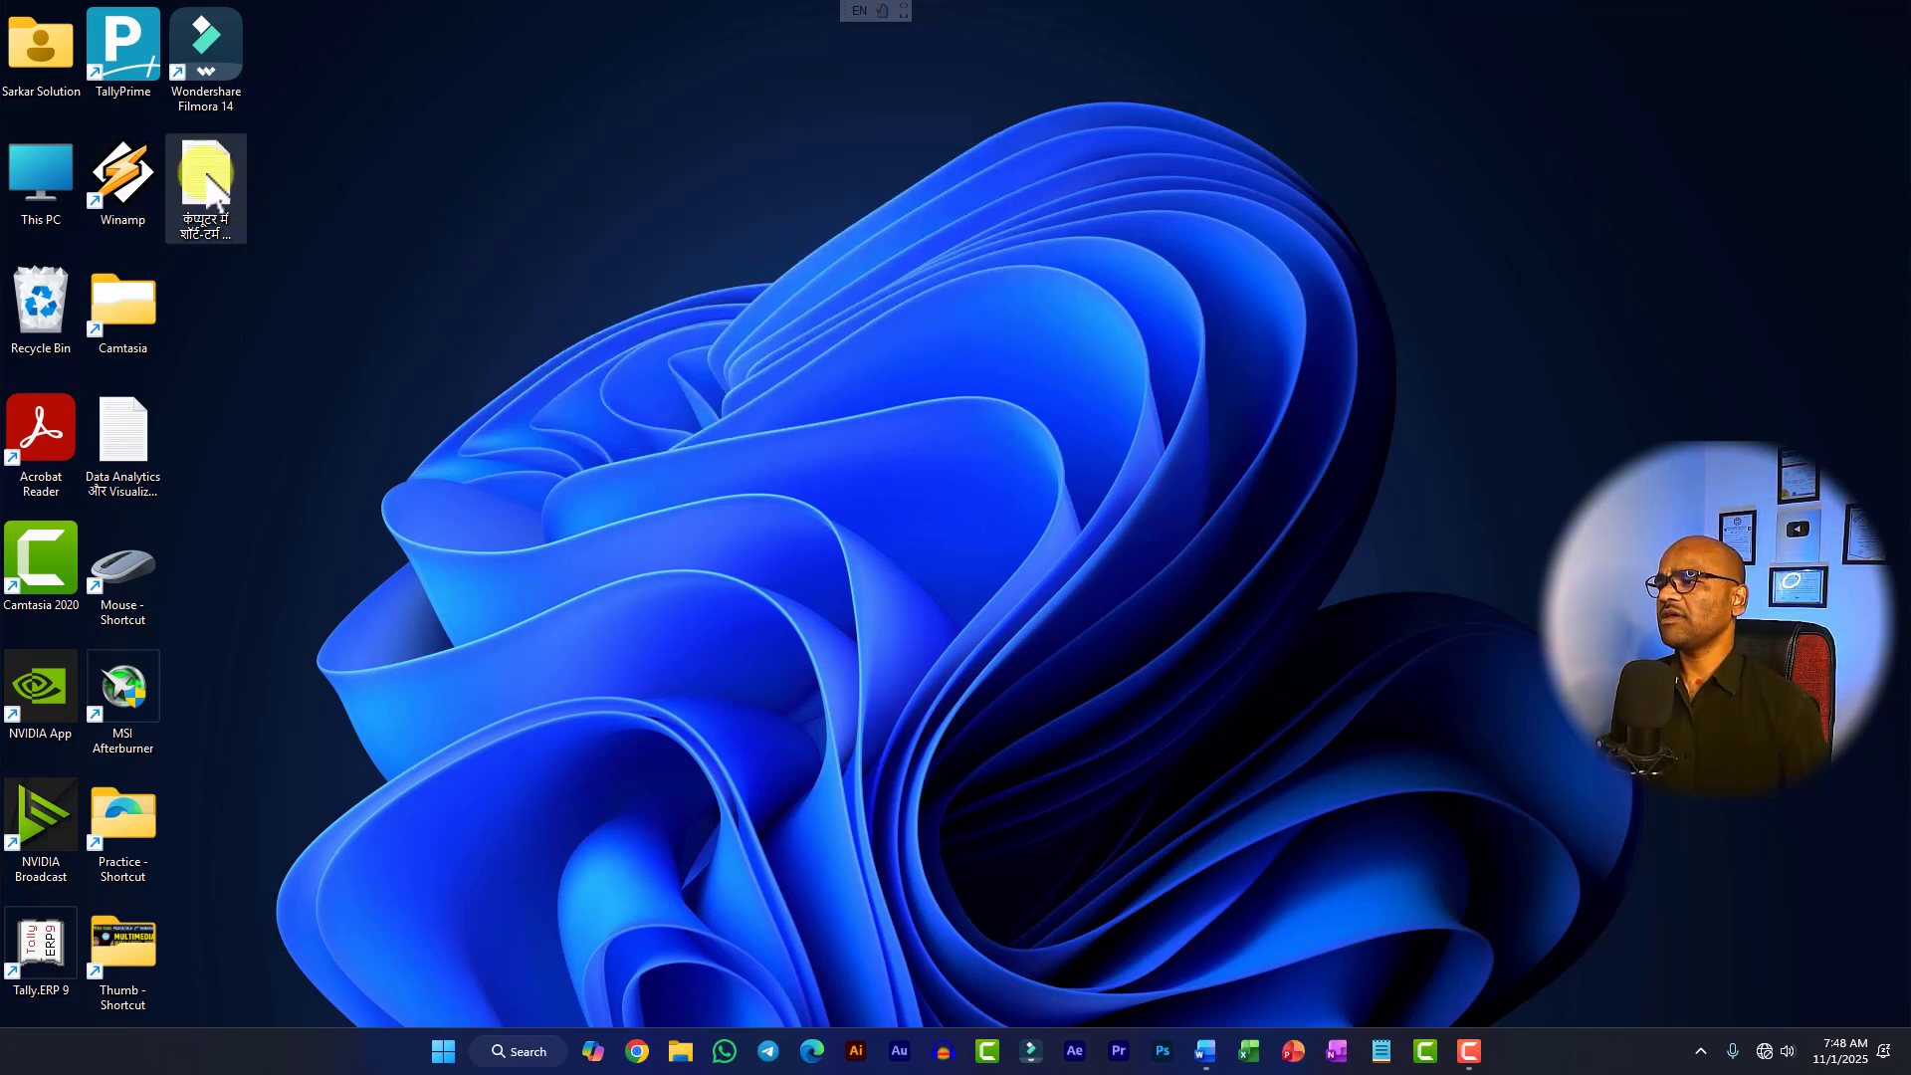
# Step: Move the Hindi-titled text document out of the icon columns to the open area of the desktop
pyautogui.moveTo(211, 187); pyautogui.dragTo(1442, 182)
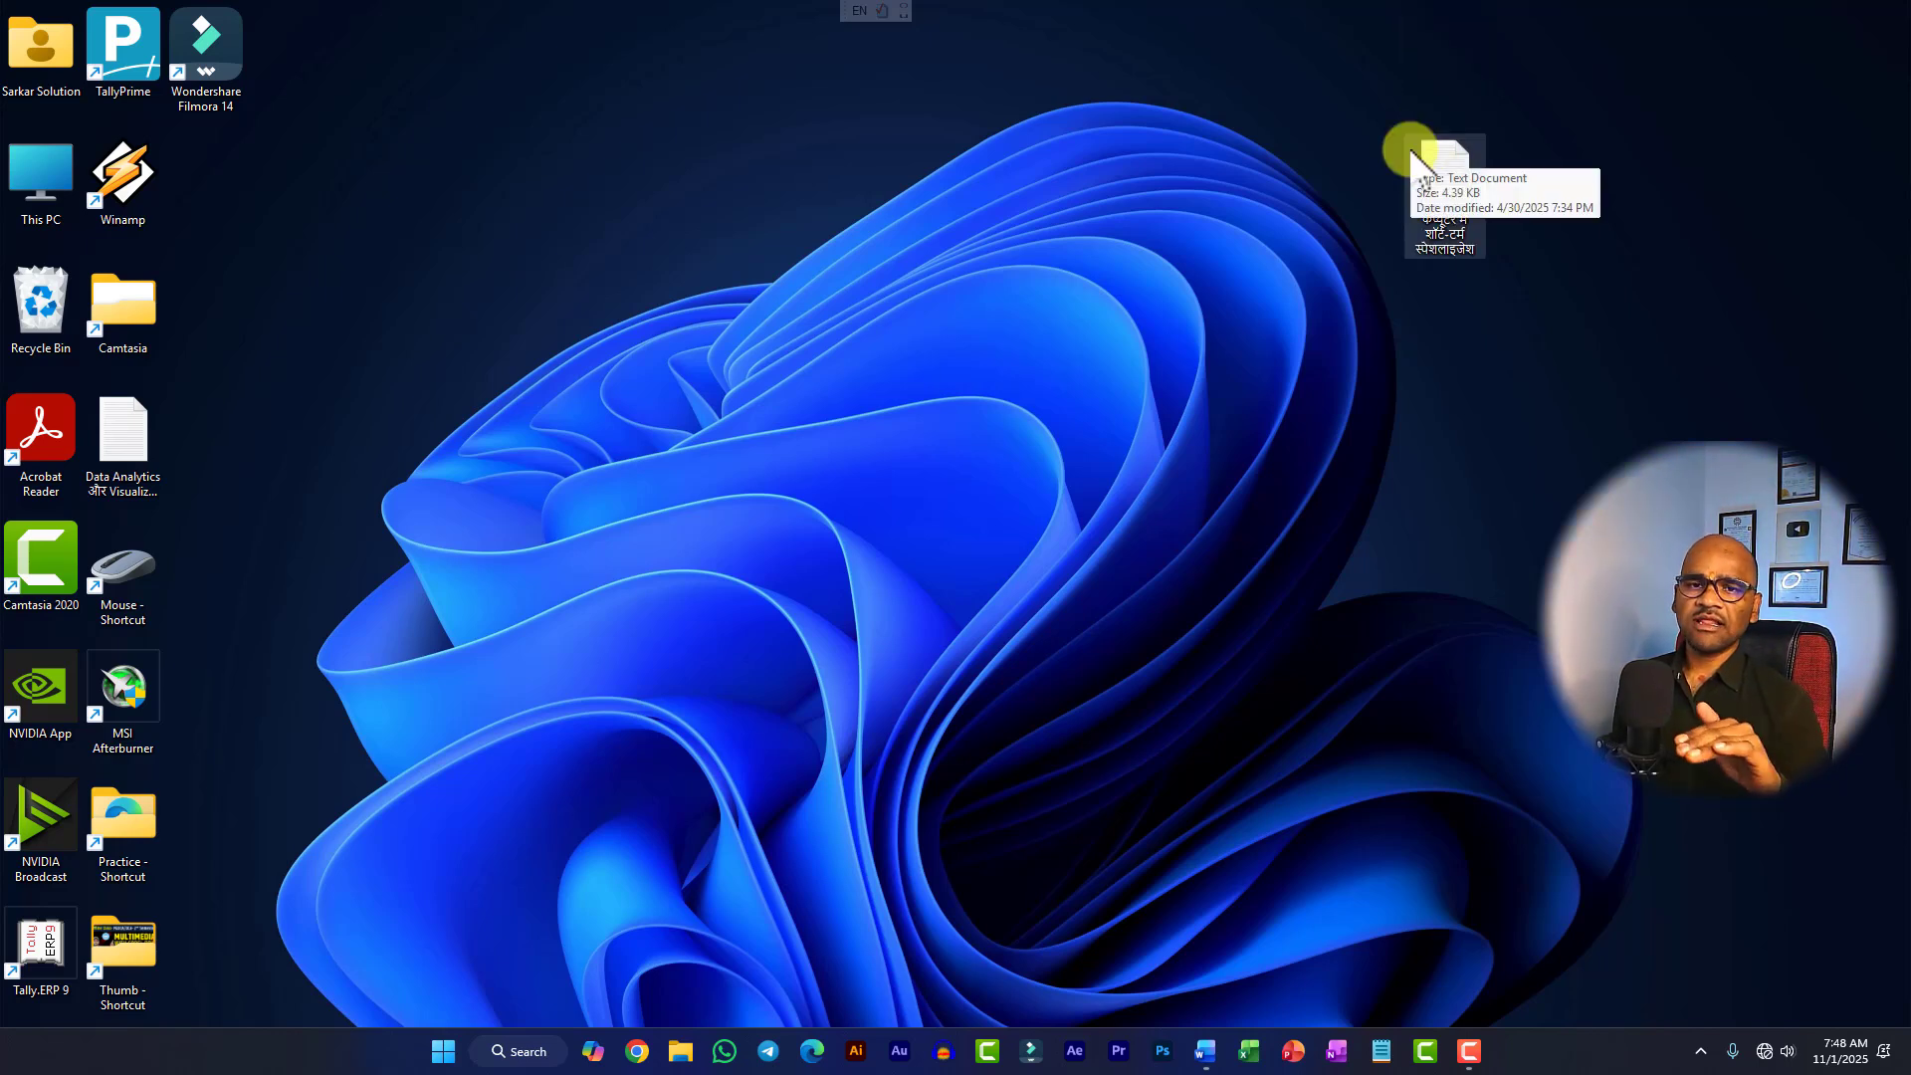
pyautogui.moveTo(1410, 150); pyautogui.dragTo(1364, 172)
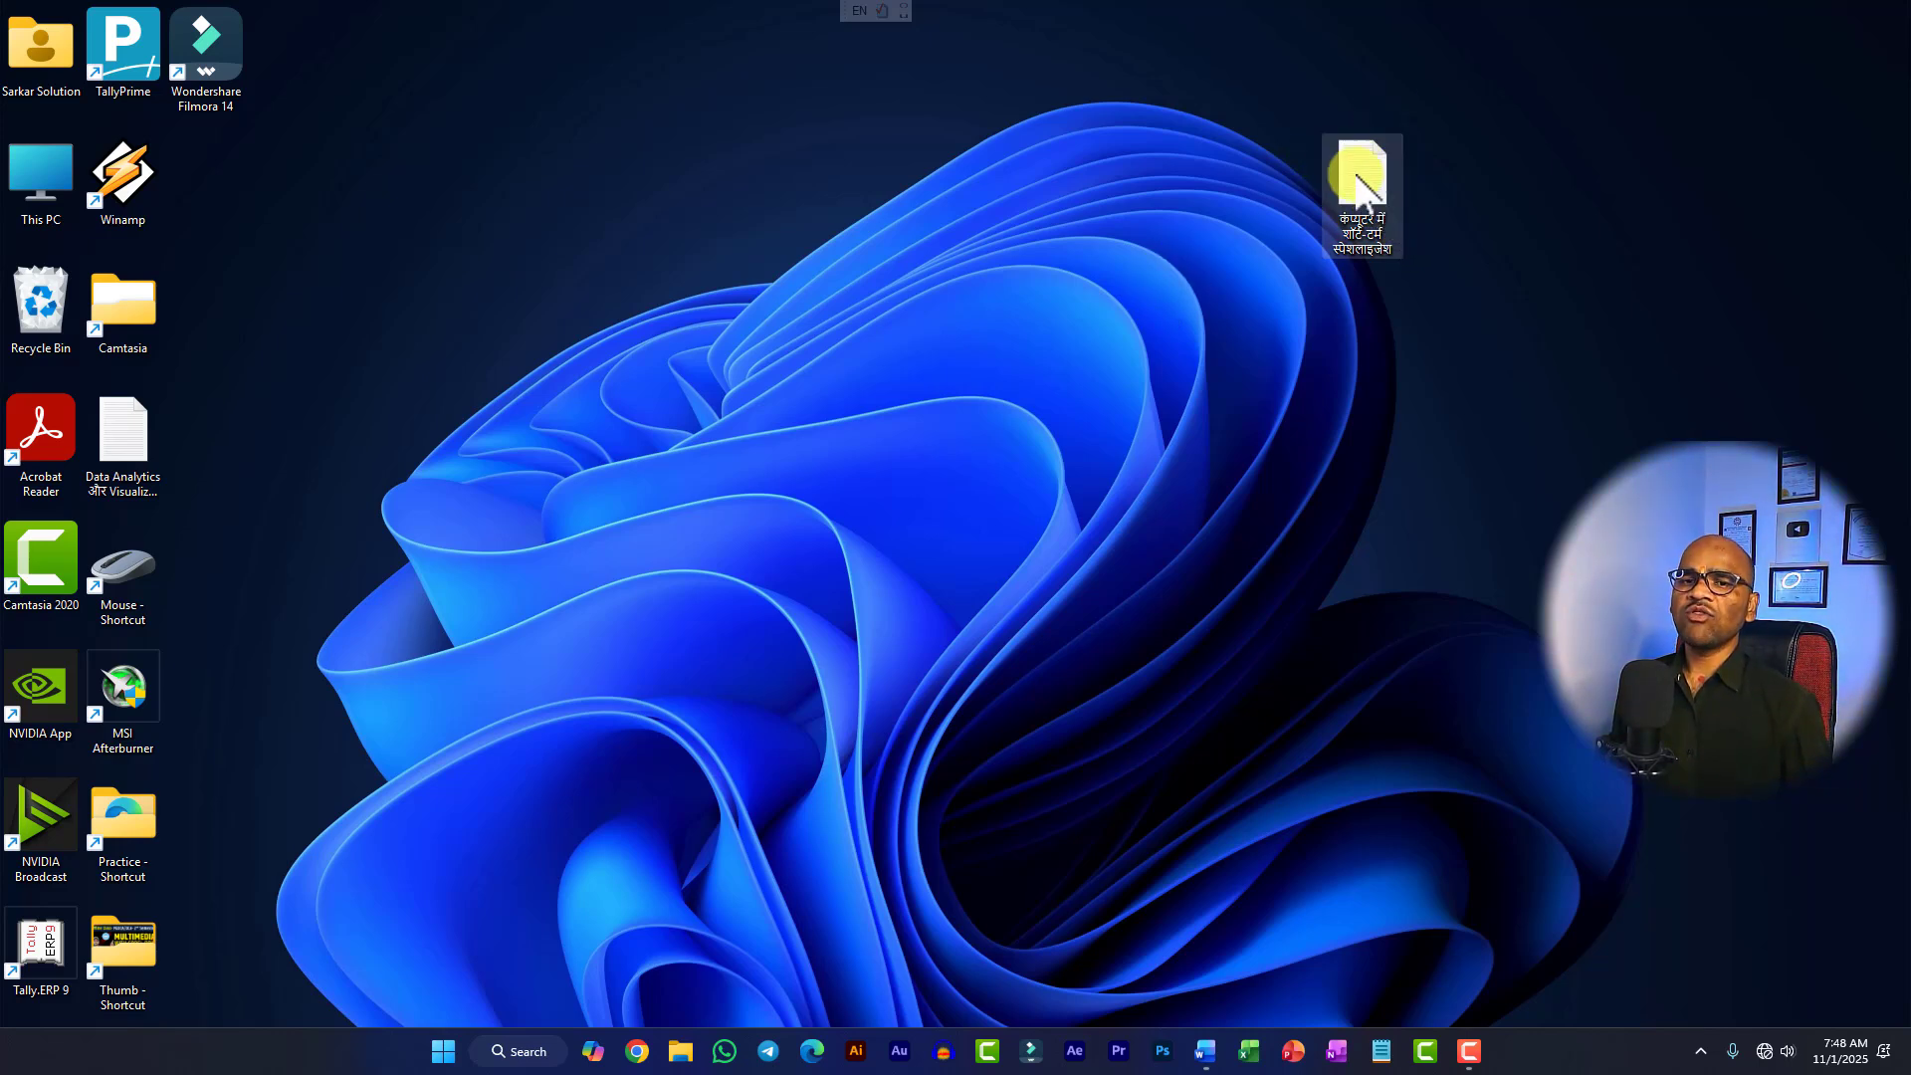
pyautogui.click(1120, 182)
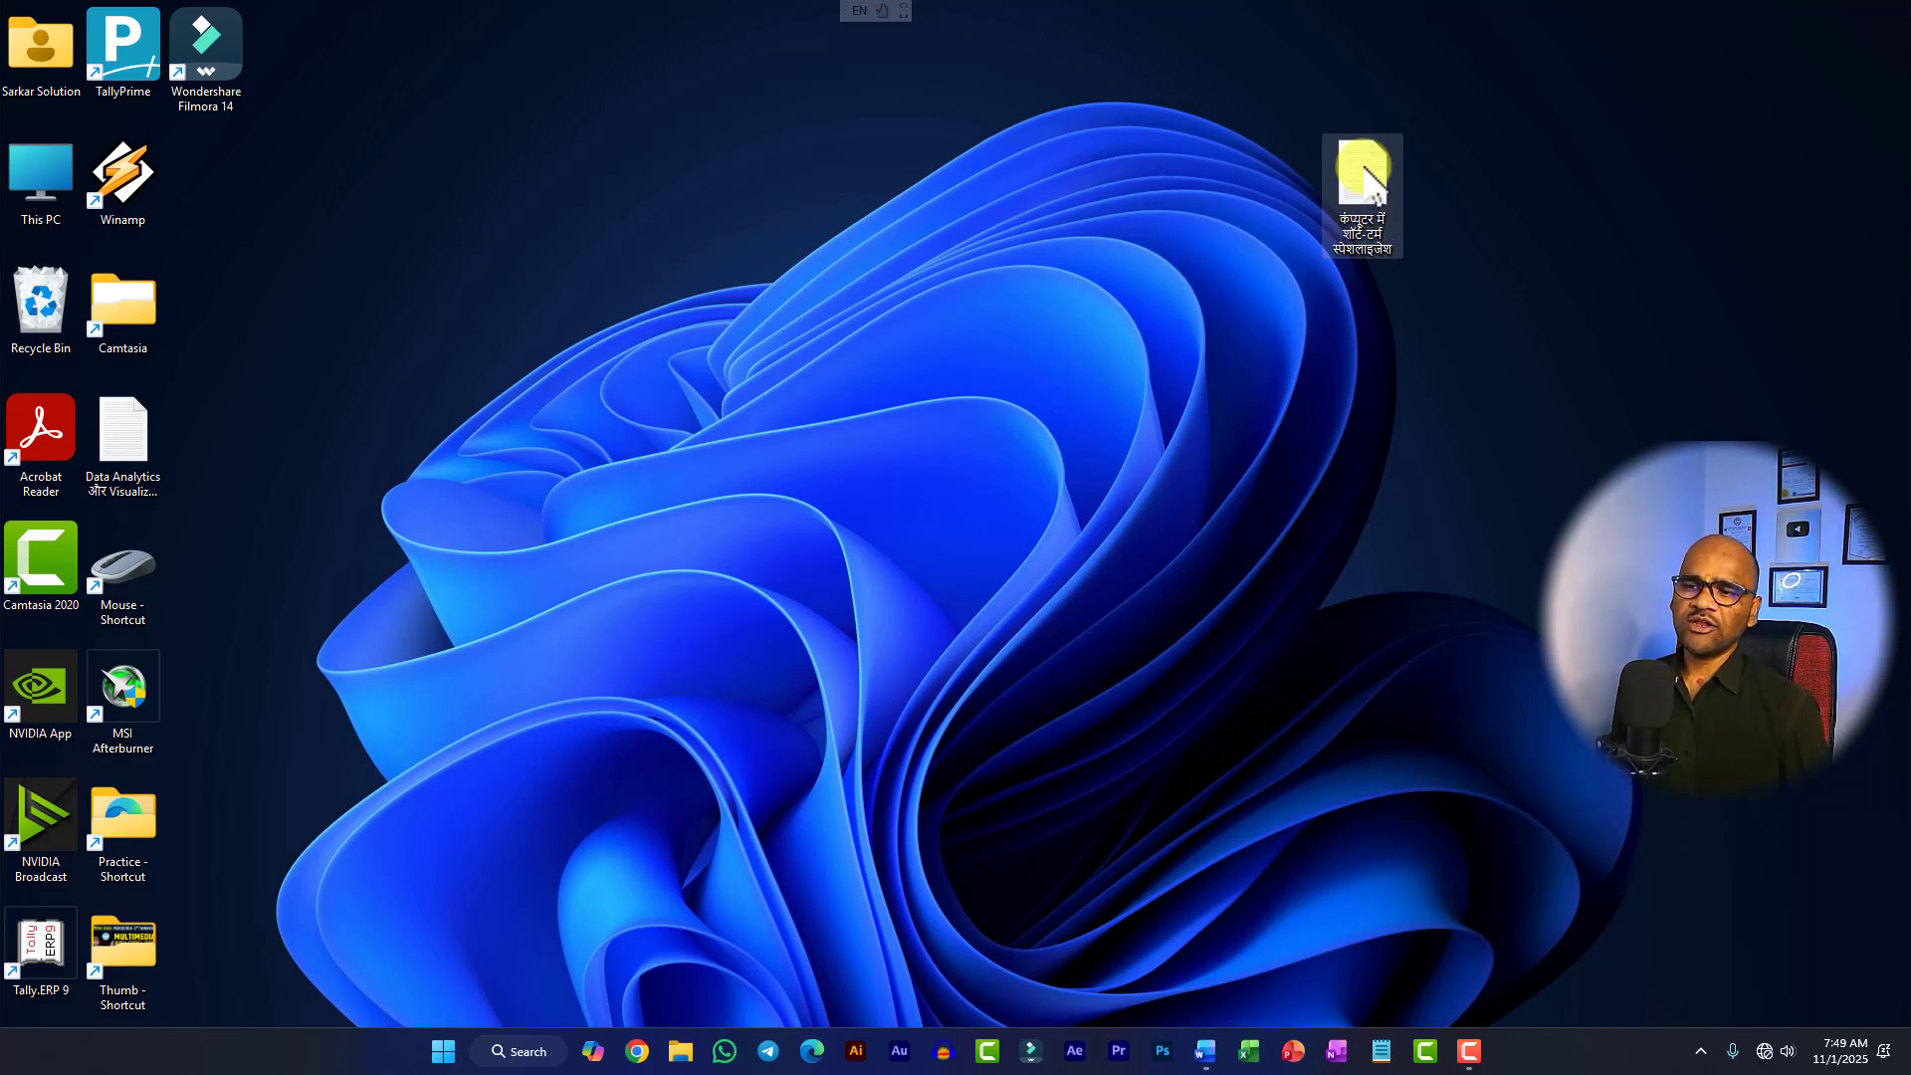
pyautogui.moveTo(1365, 169); pyautogui.dragTo(1006, 181)
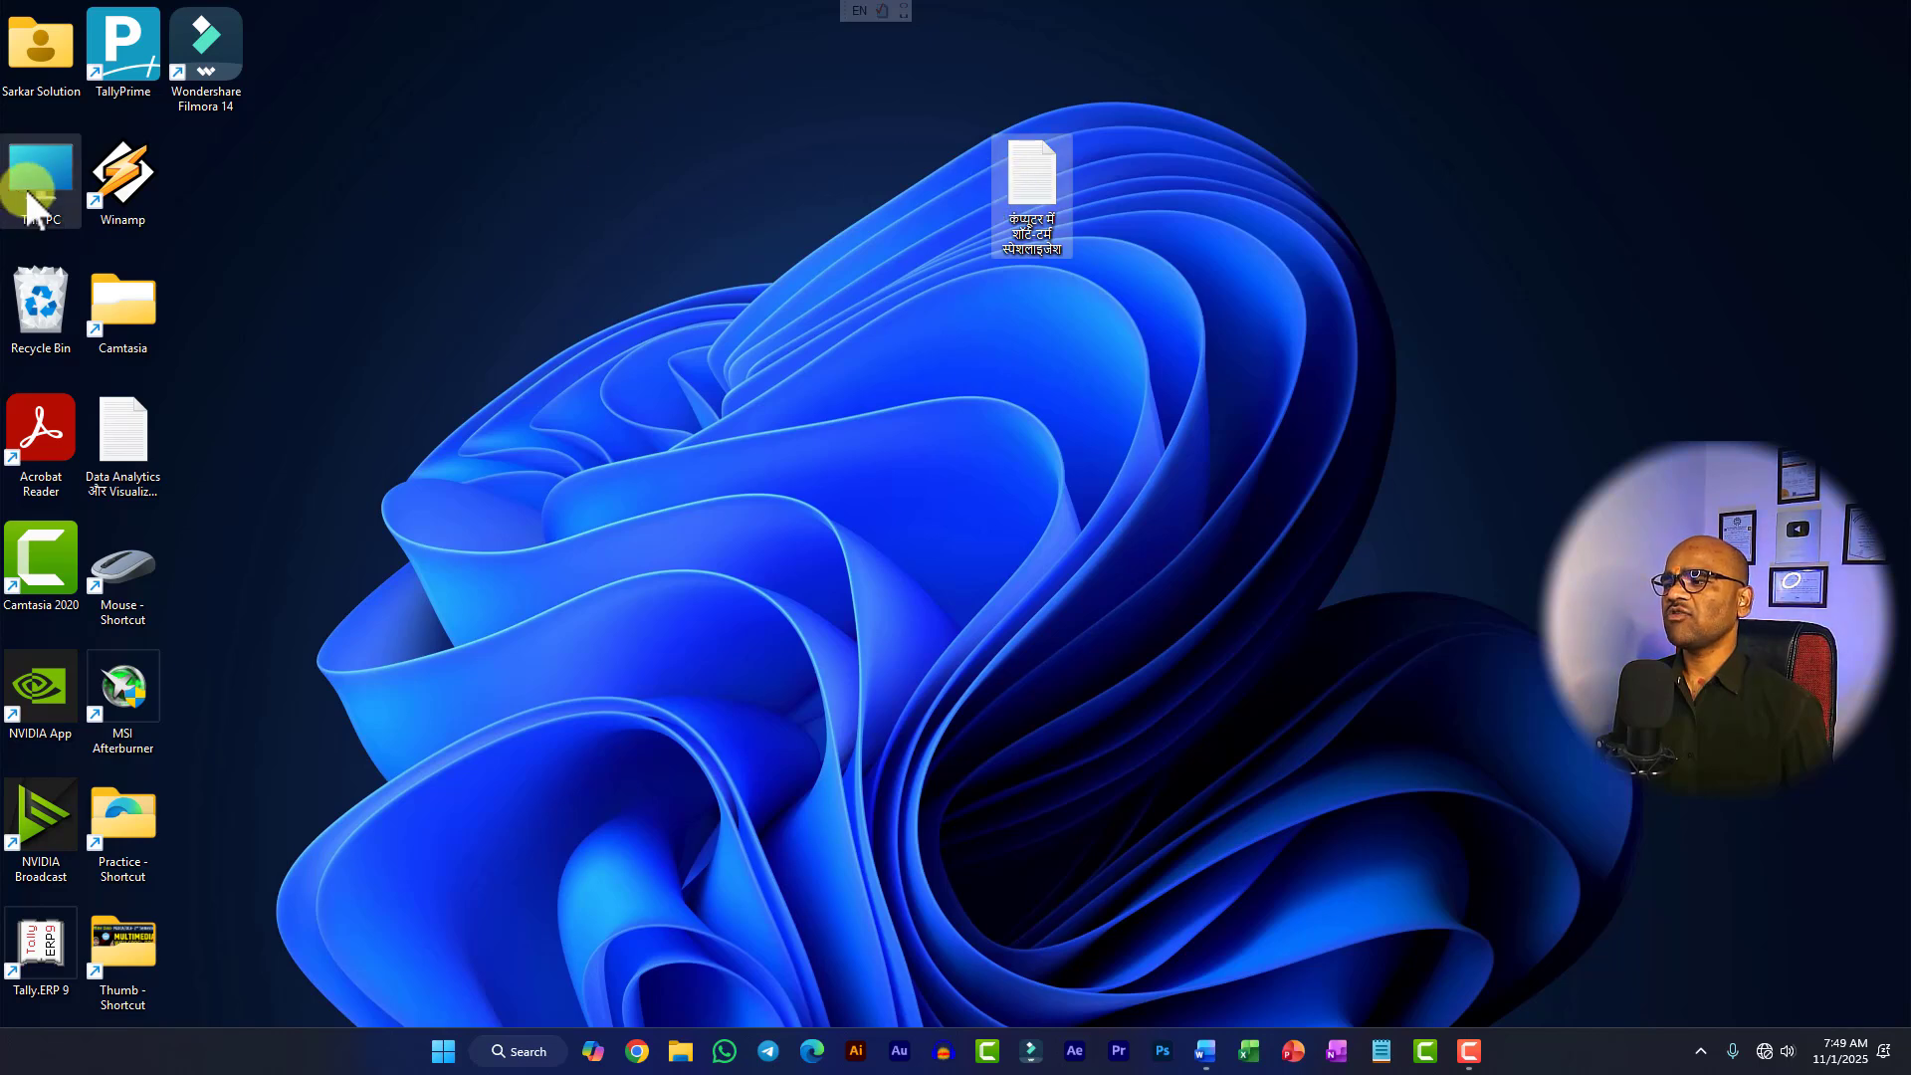
# Step: Turn on Auto arrange icons for the desktop
pyautogui.rightClick(753, 213)
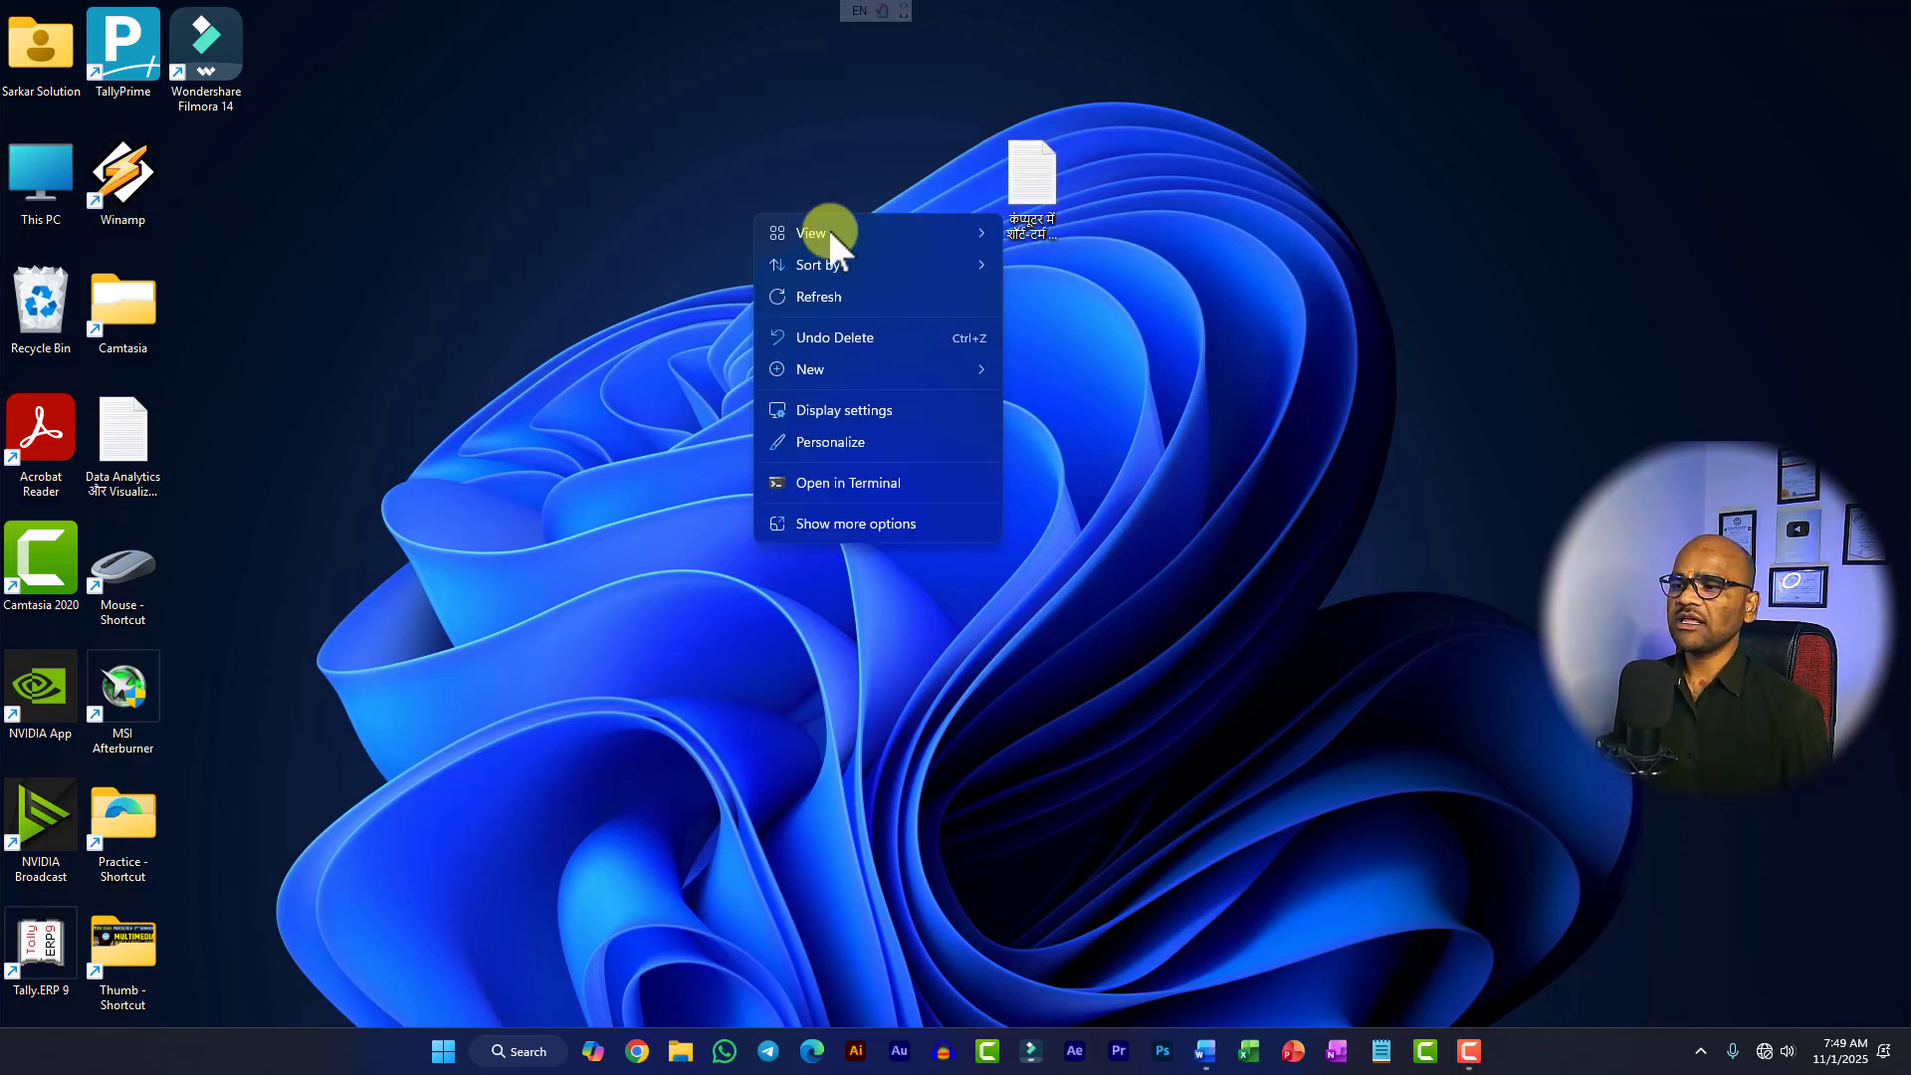
pyautogui.moveTo(844, 236)
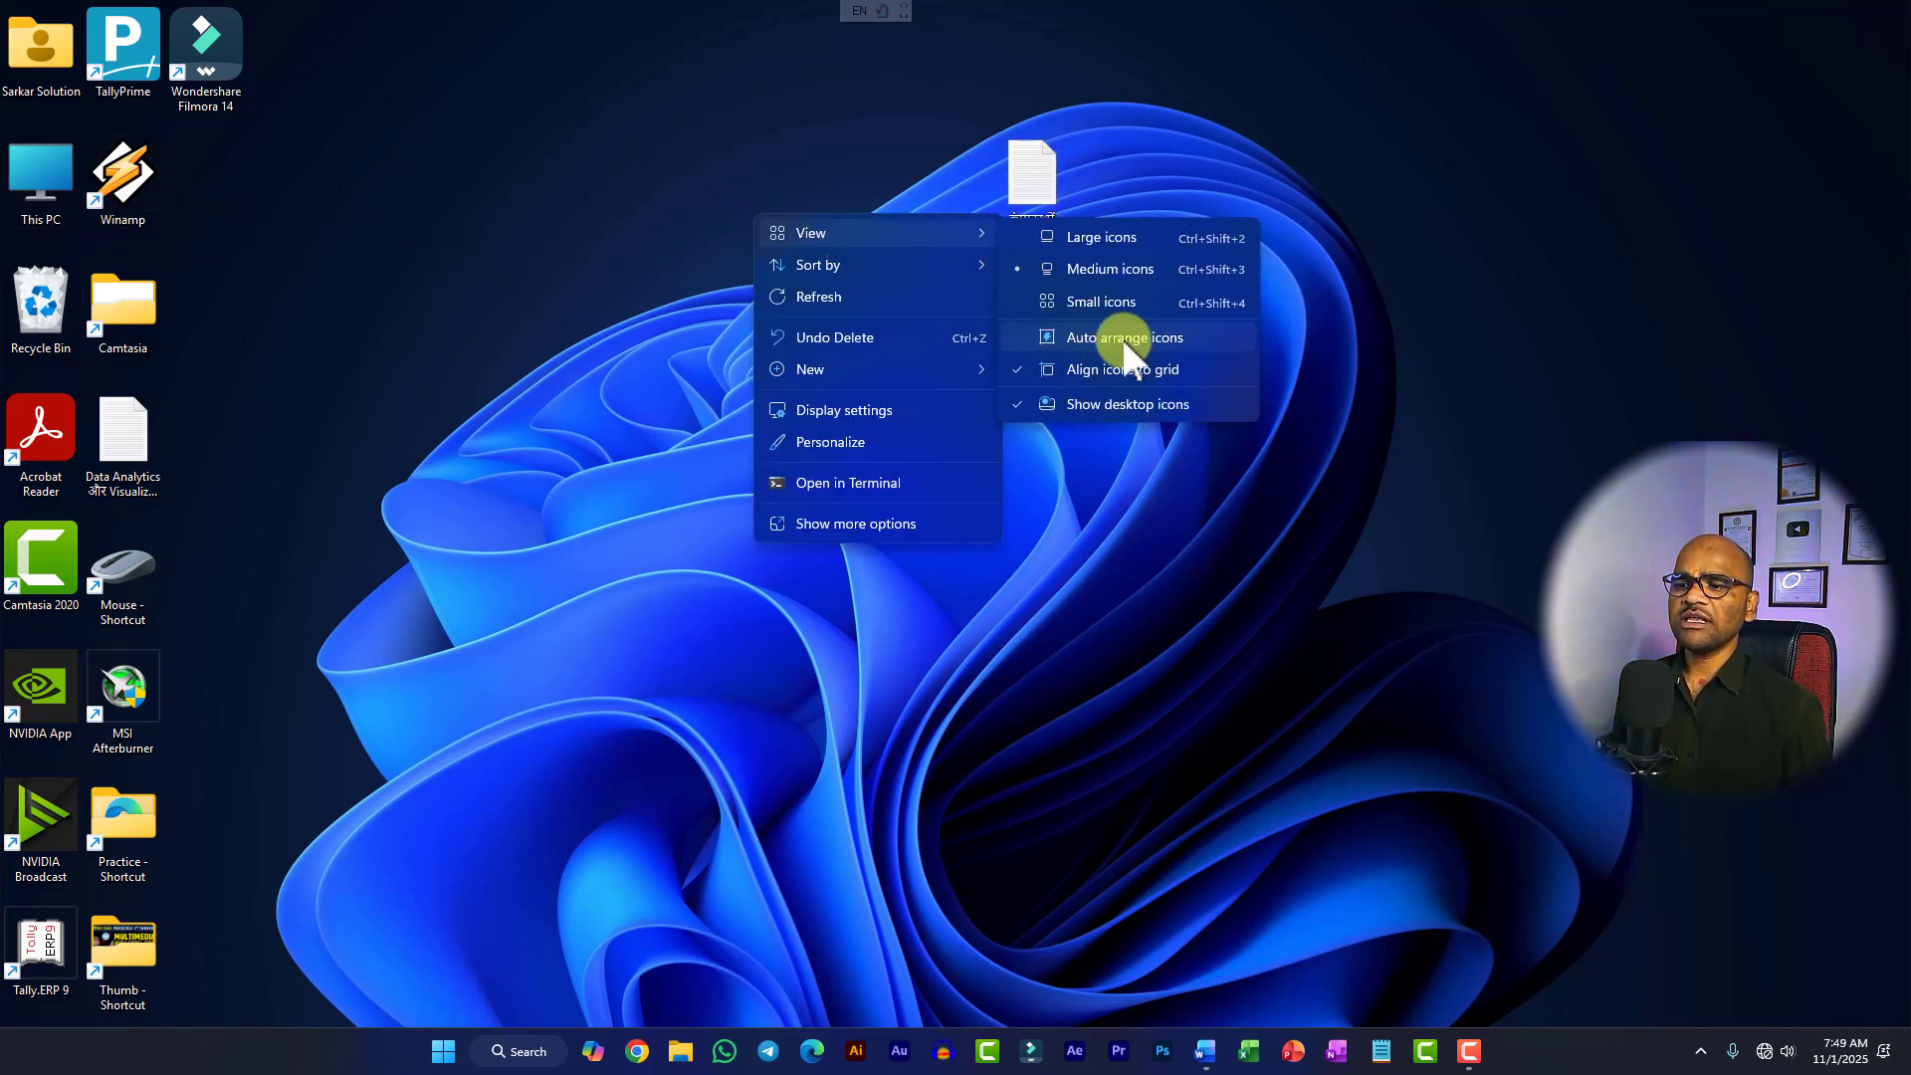
pyautogui.click(1121, 336)
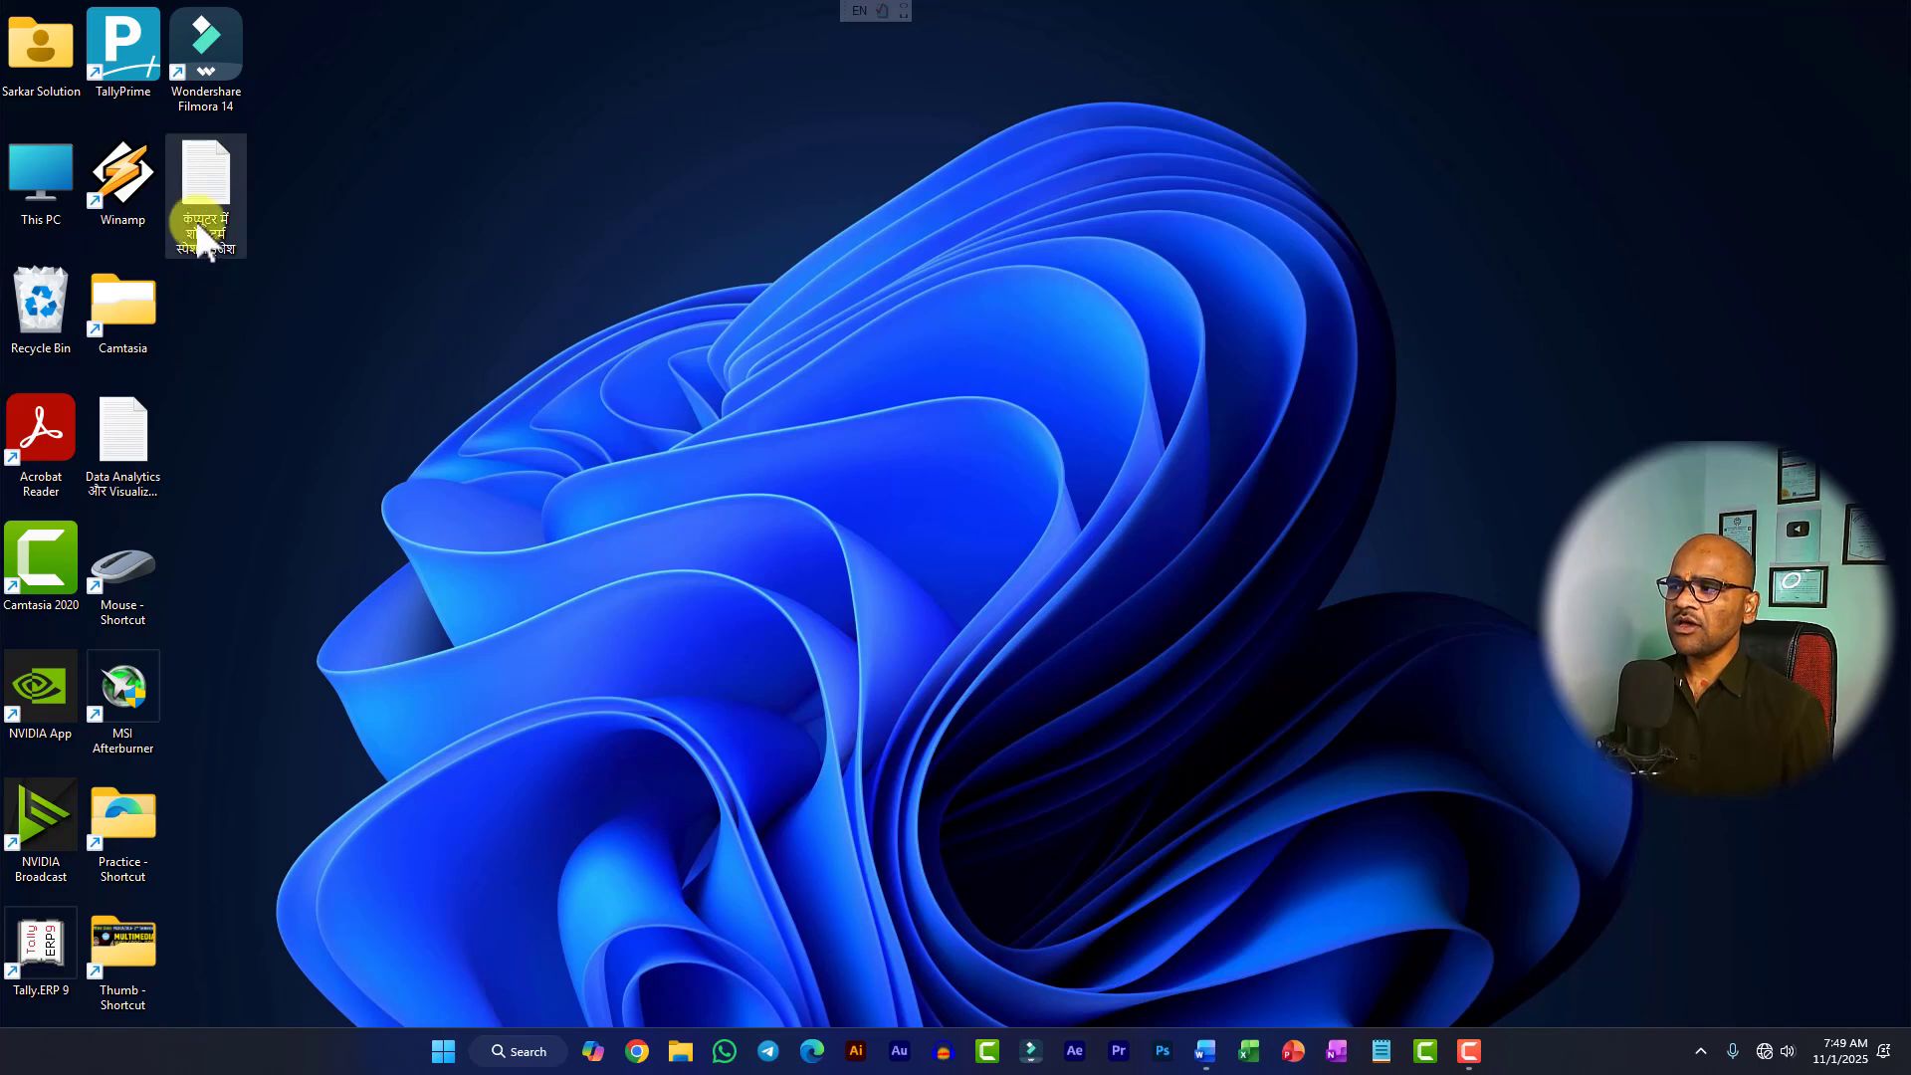
# Step: Try to move the Hindi-titled text document away from the icon columns while auto arrange is on
pyautogui.moveTo(199, 237); pyautogui.dragTo(911, 194)
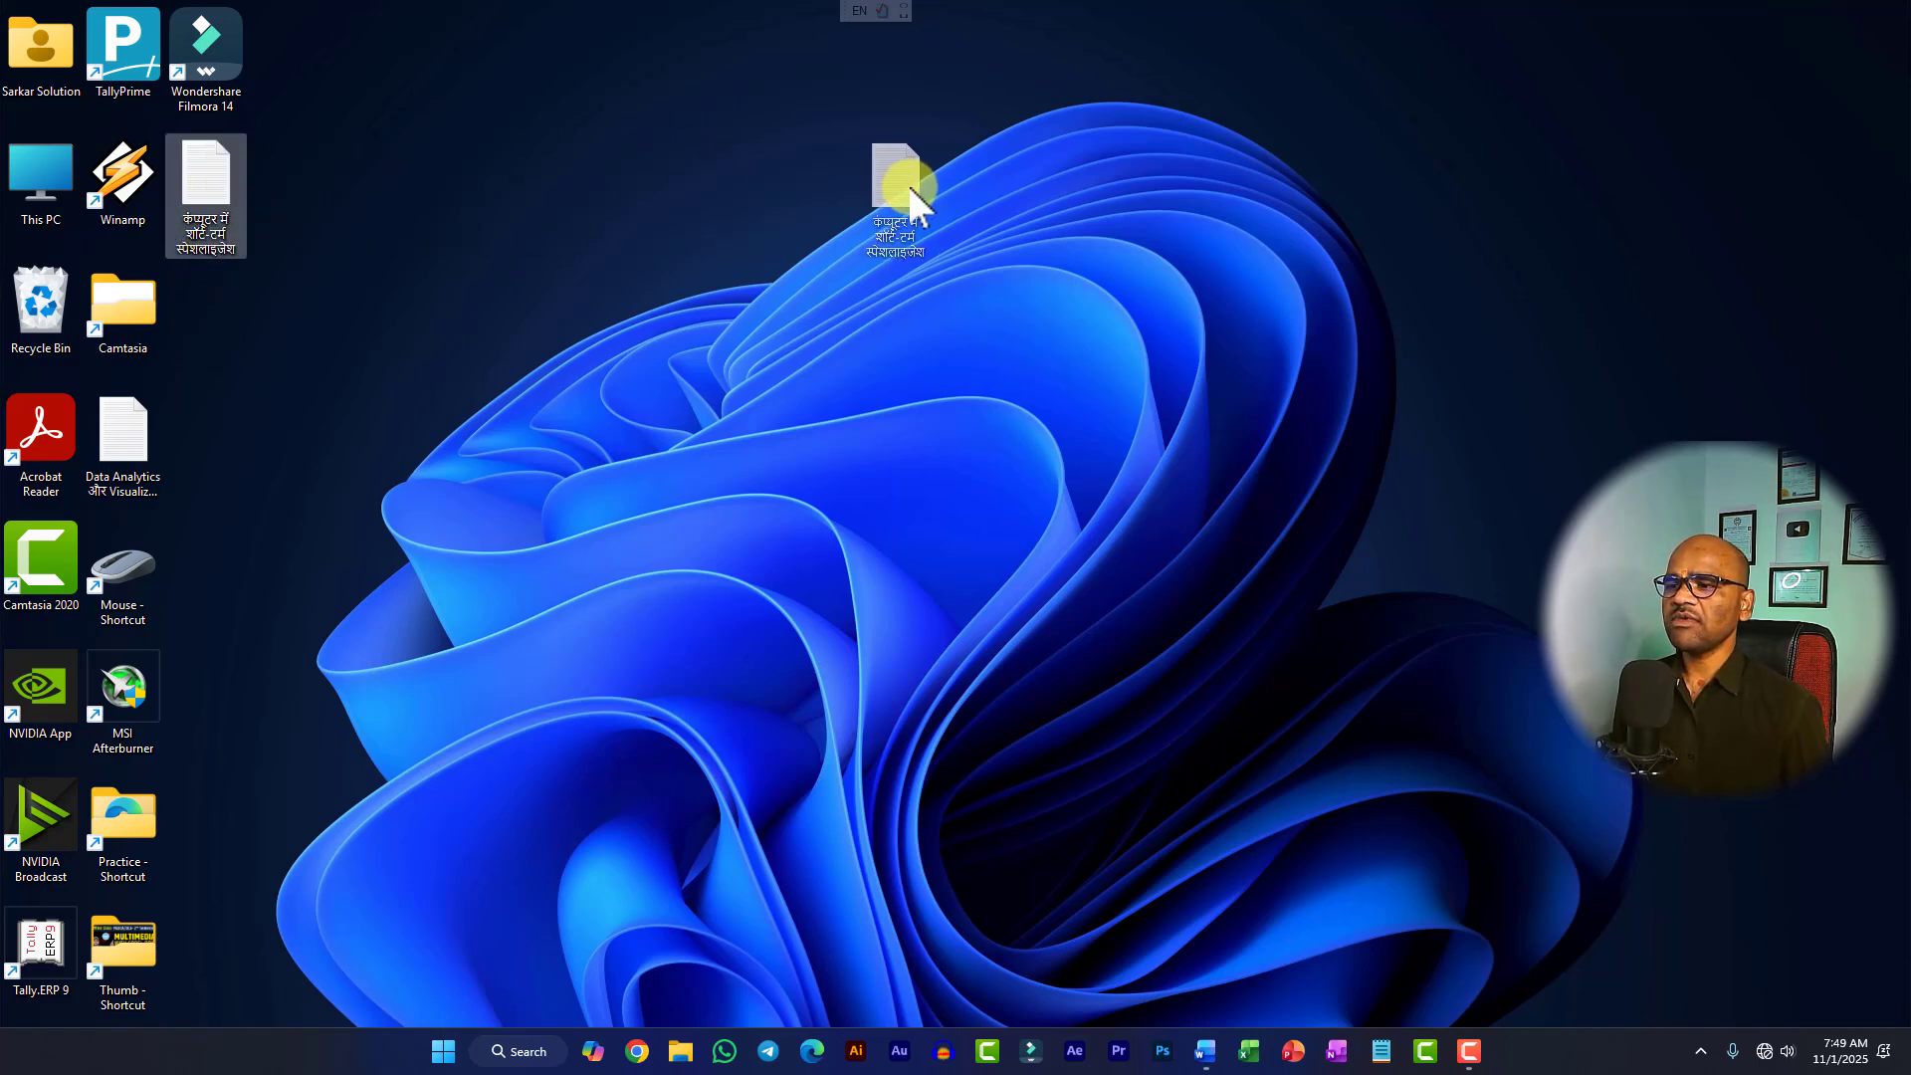
pyautogui.moveTo(772, 194); pyautogui.dragTo(252, 171)
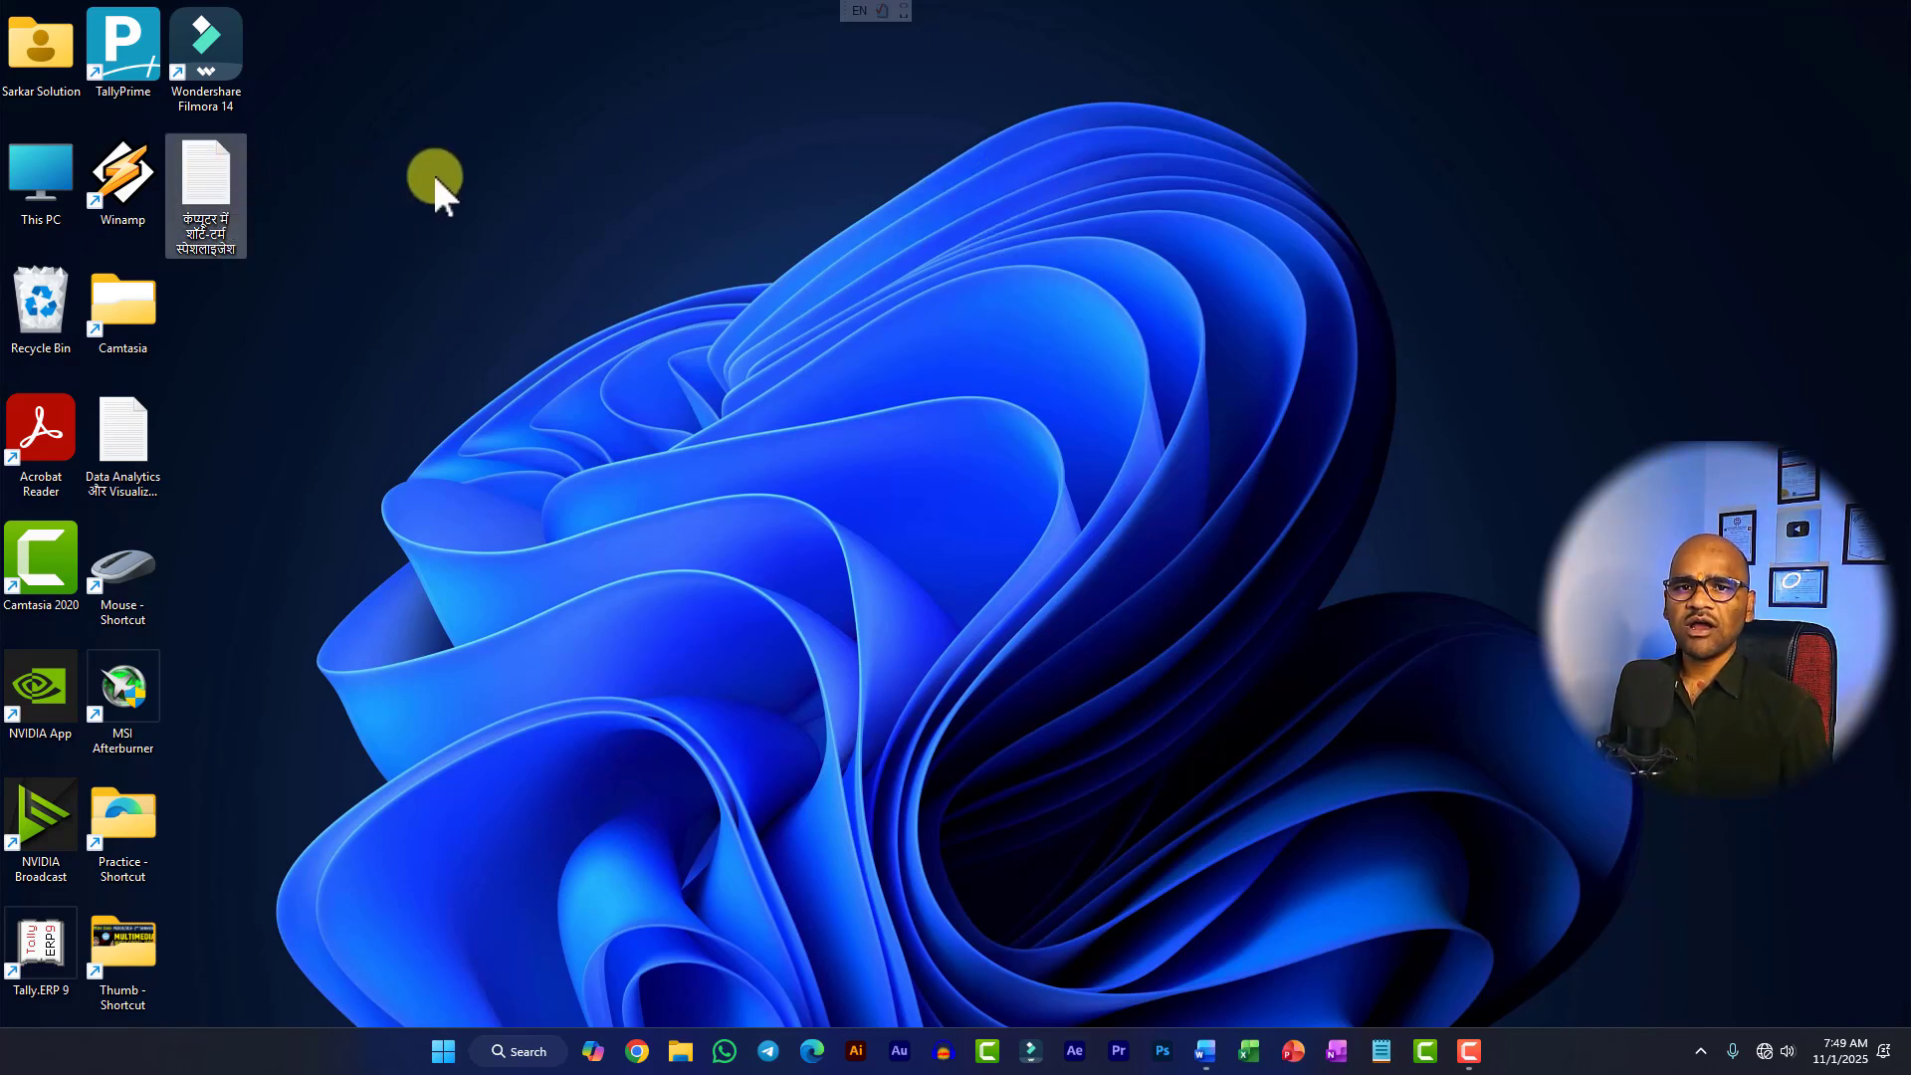
# Step: Review the Auto arrange icons and Align icons to grid settings of the desktop
pyautogui.rightClick(494, 154)
pyautogui.moveTo(587, 171)
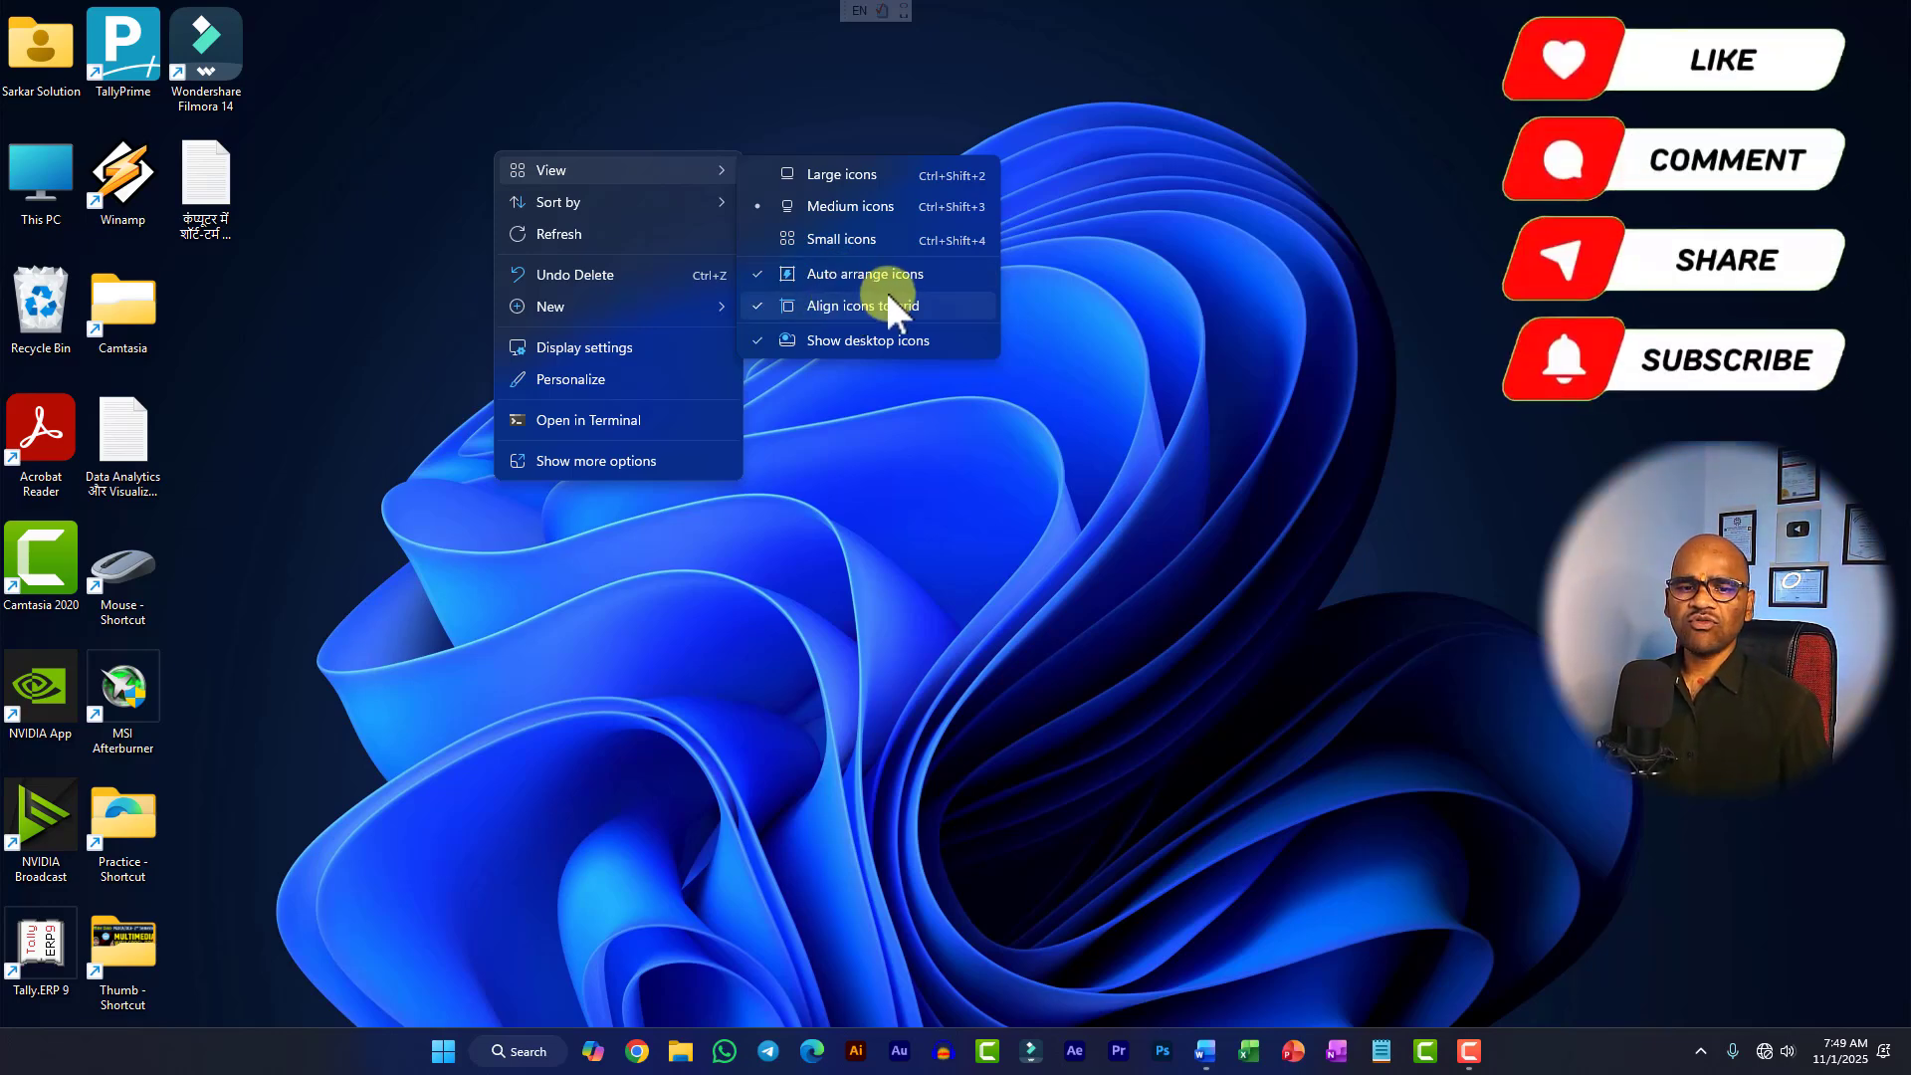
pyautogui.click(1117, 267)
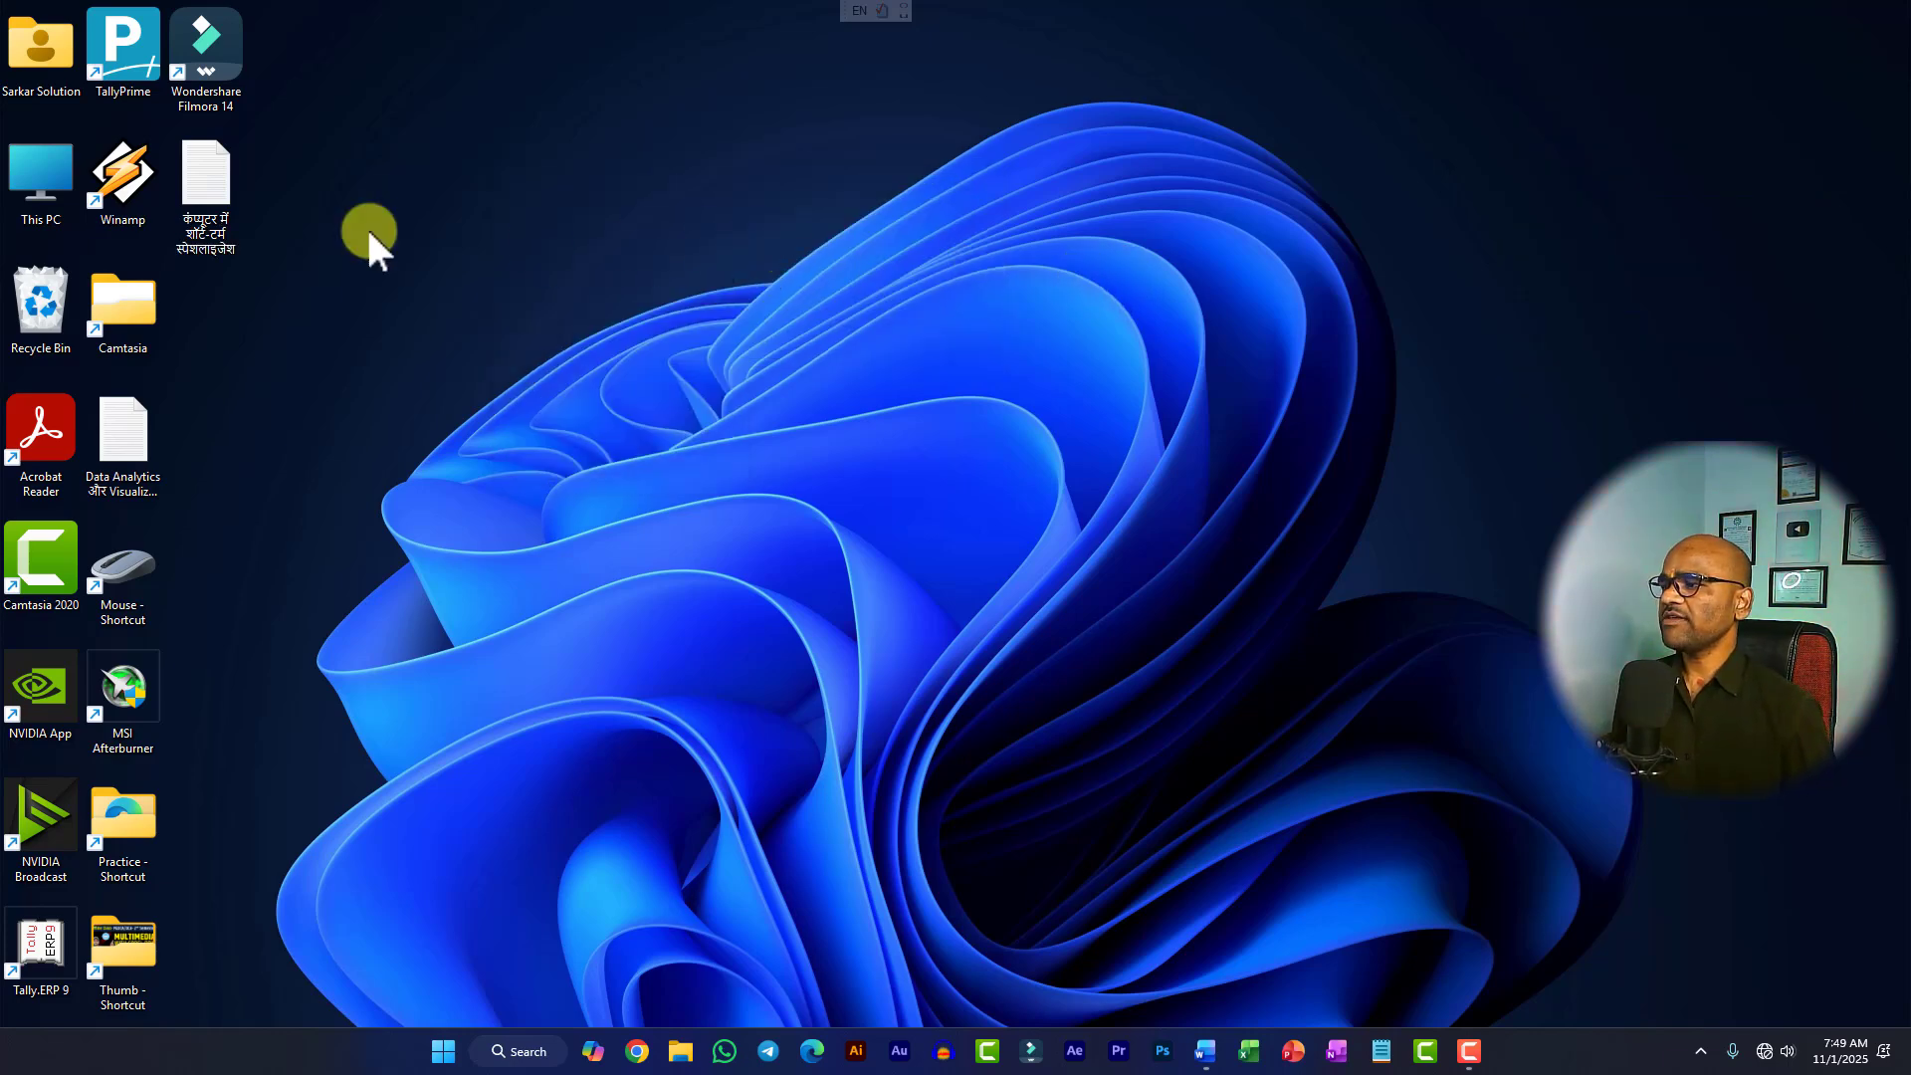
# Step: Set the desktop icon size to Small icons
pyautogui.rightClick(460, 119)
pyautogui.moveTo(533, 140)
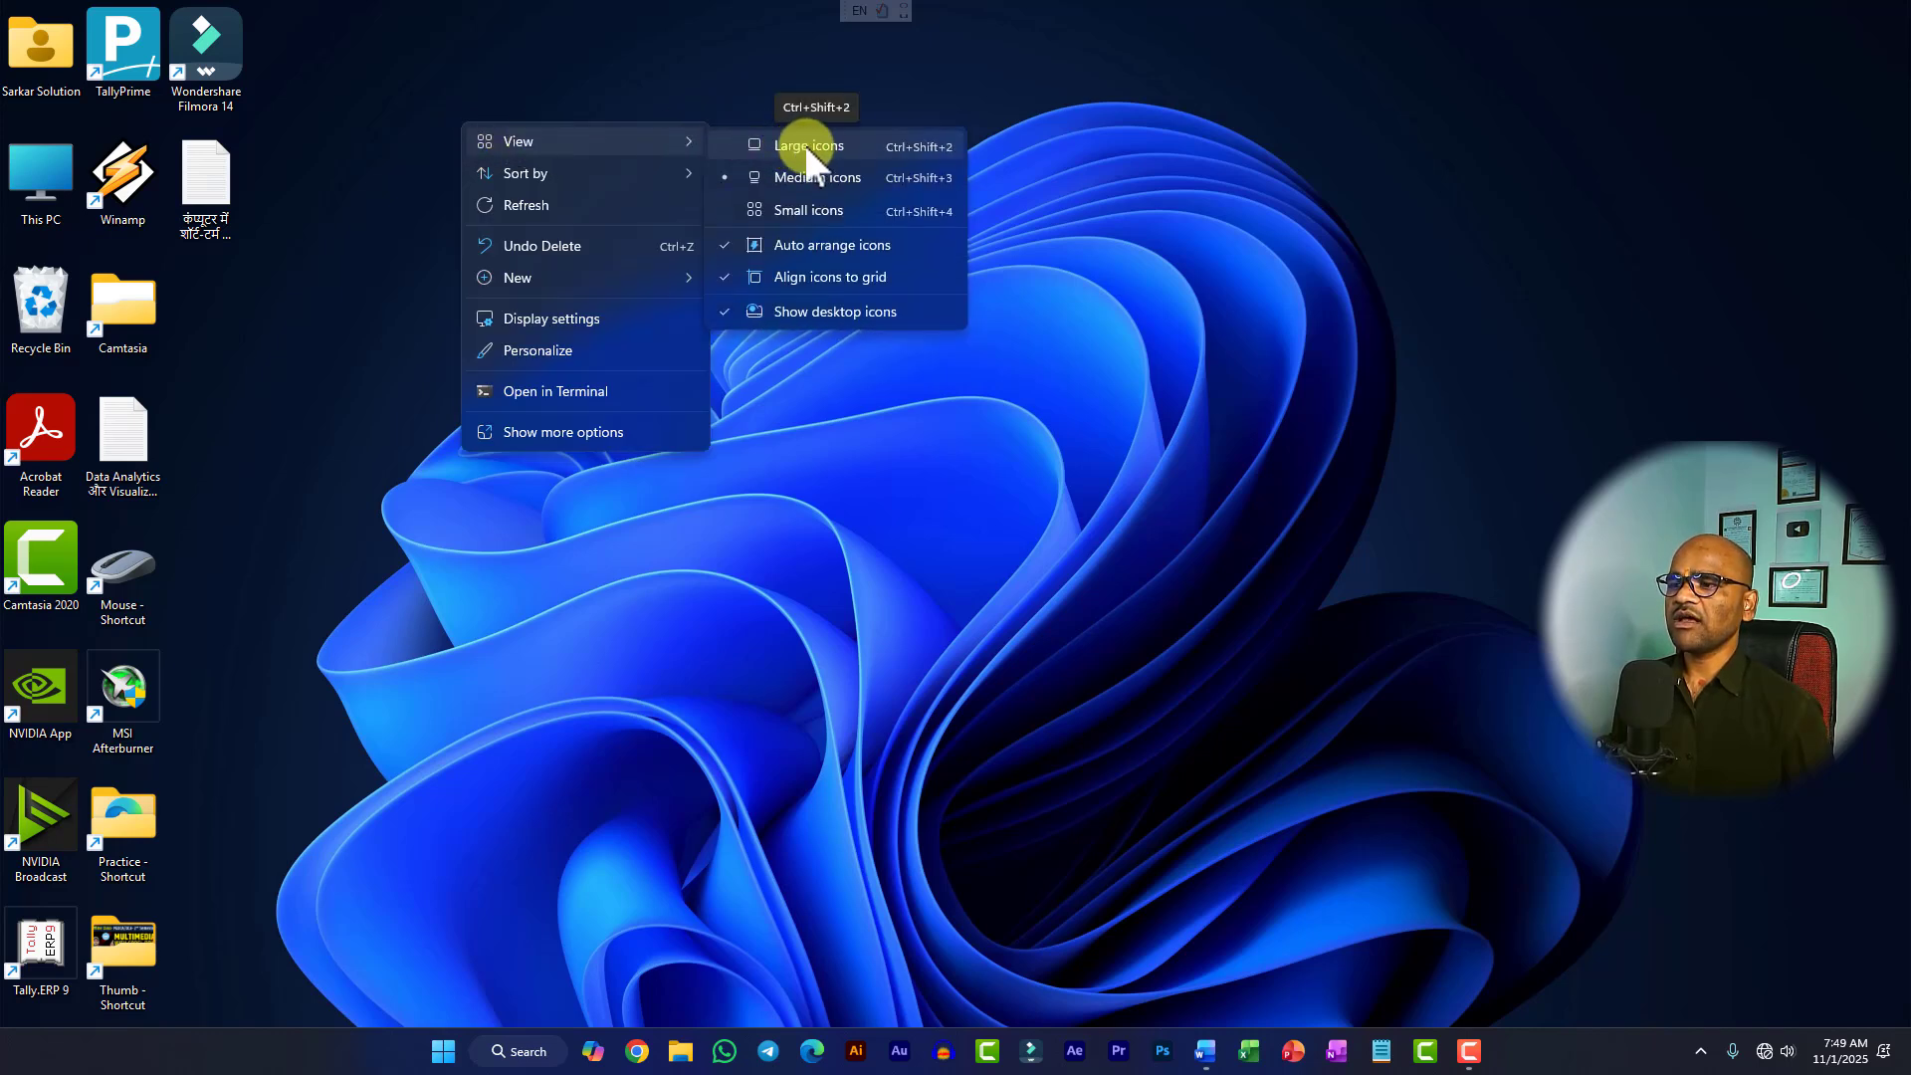
pyautogui.click(804, 211)
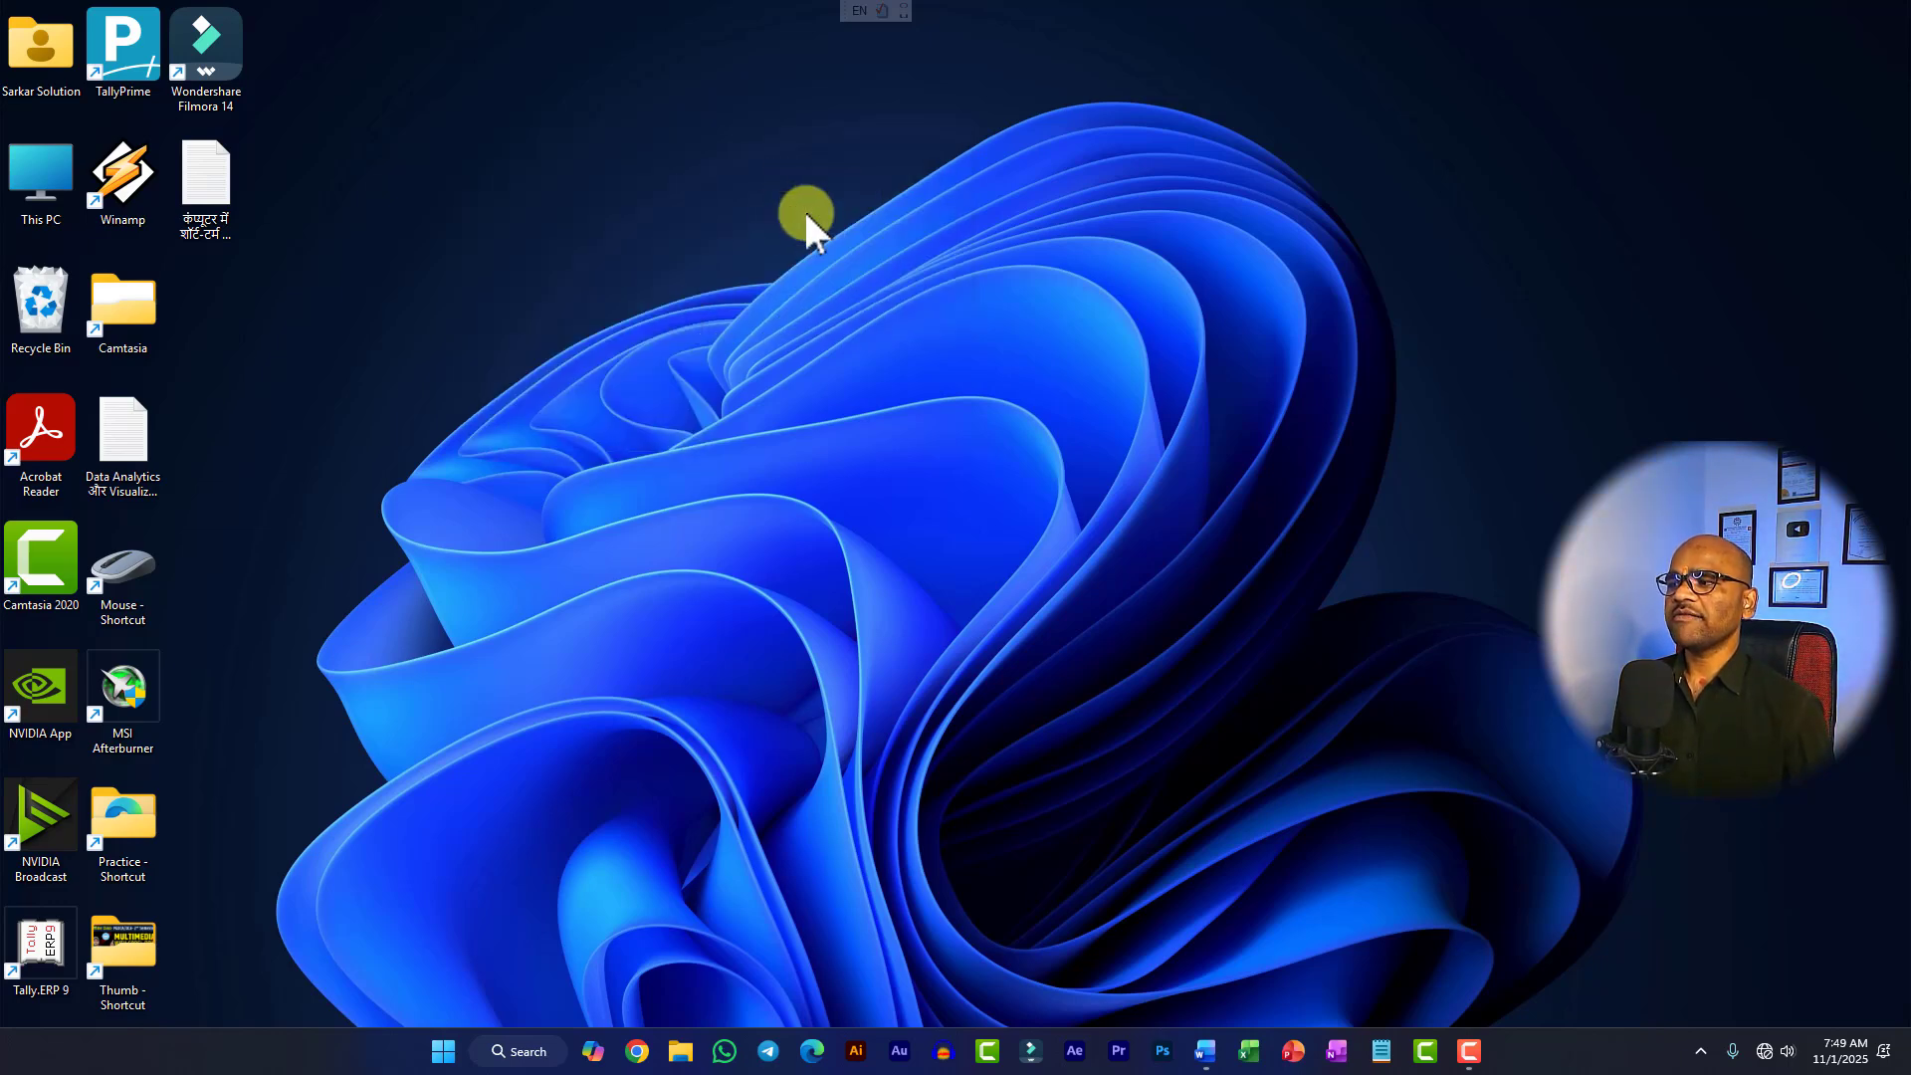
# Step: Set the desktop icon size to Large icons
pyautogui.rightClick(671, 130)
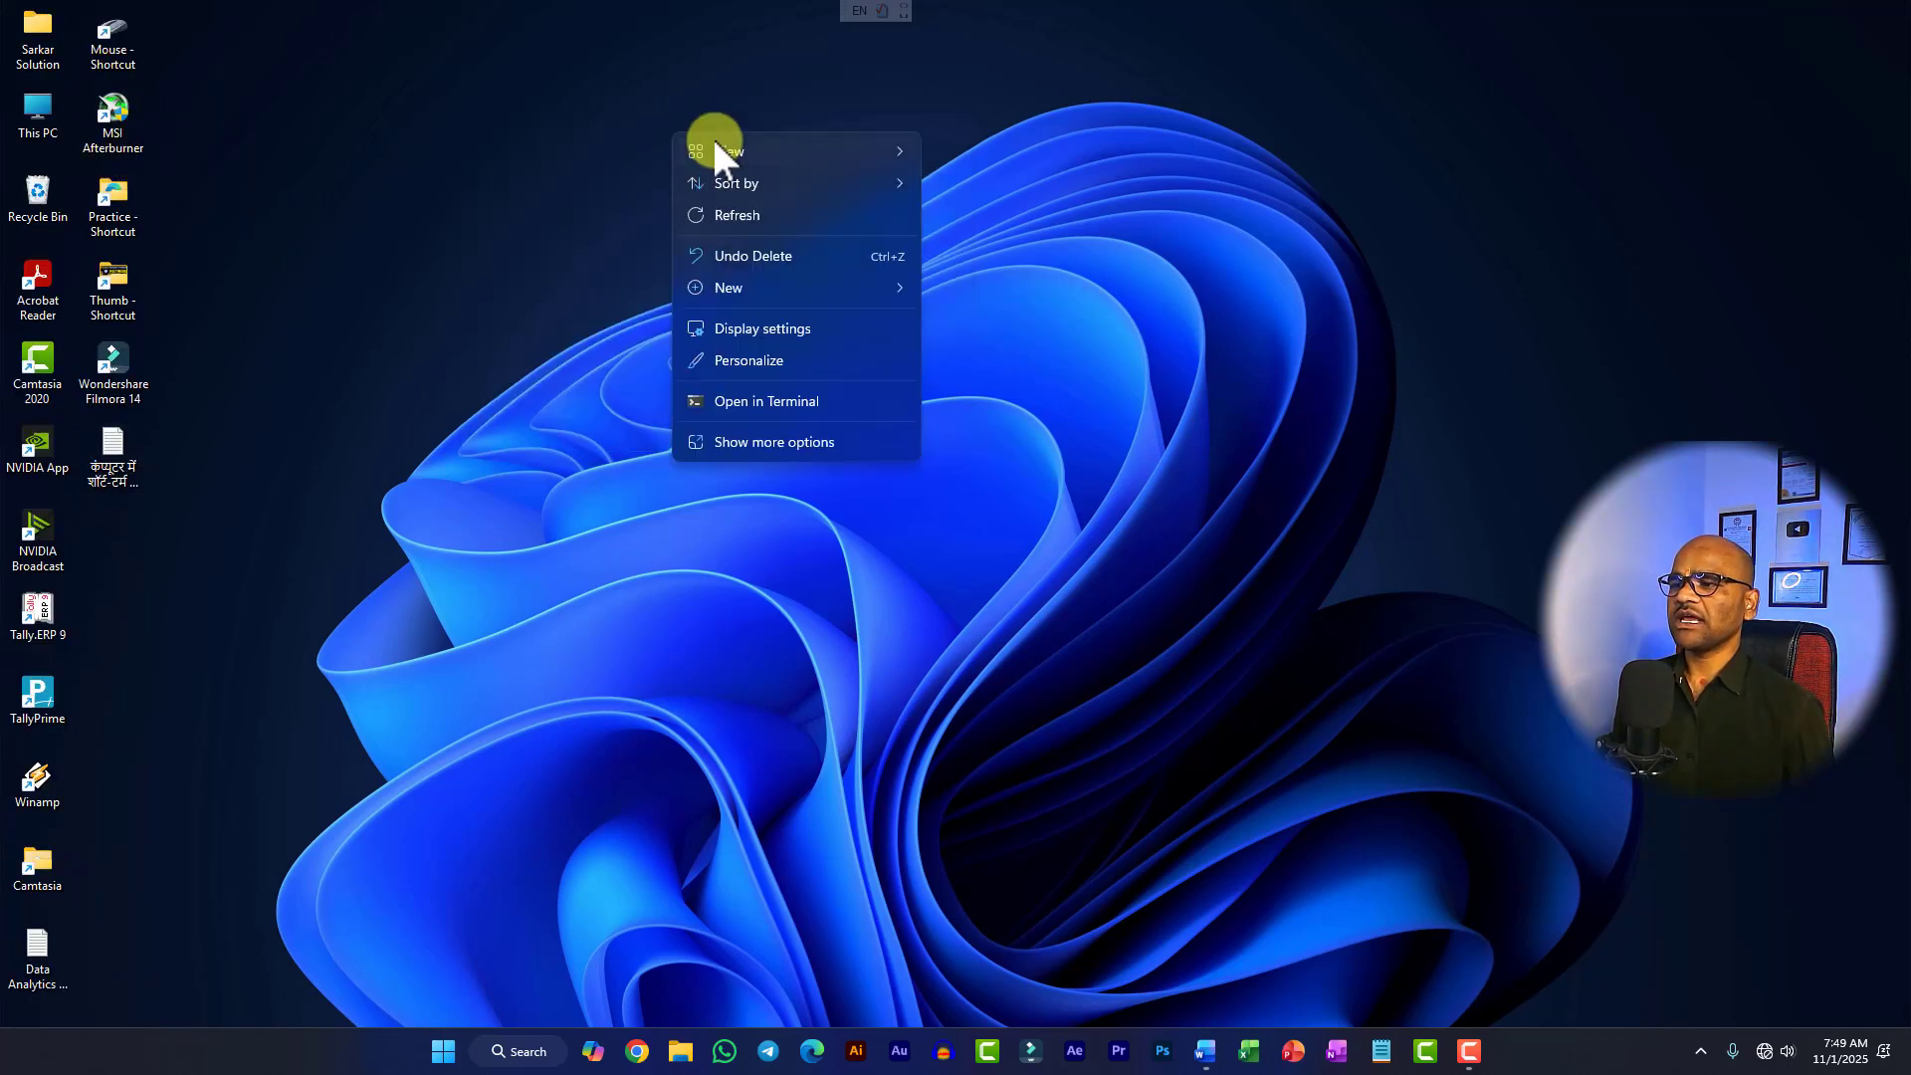
pyautogui.moveTo(756, 154)
pyautogui.click(1009, 158)
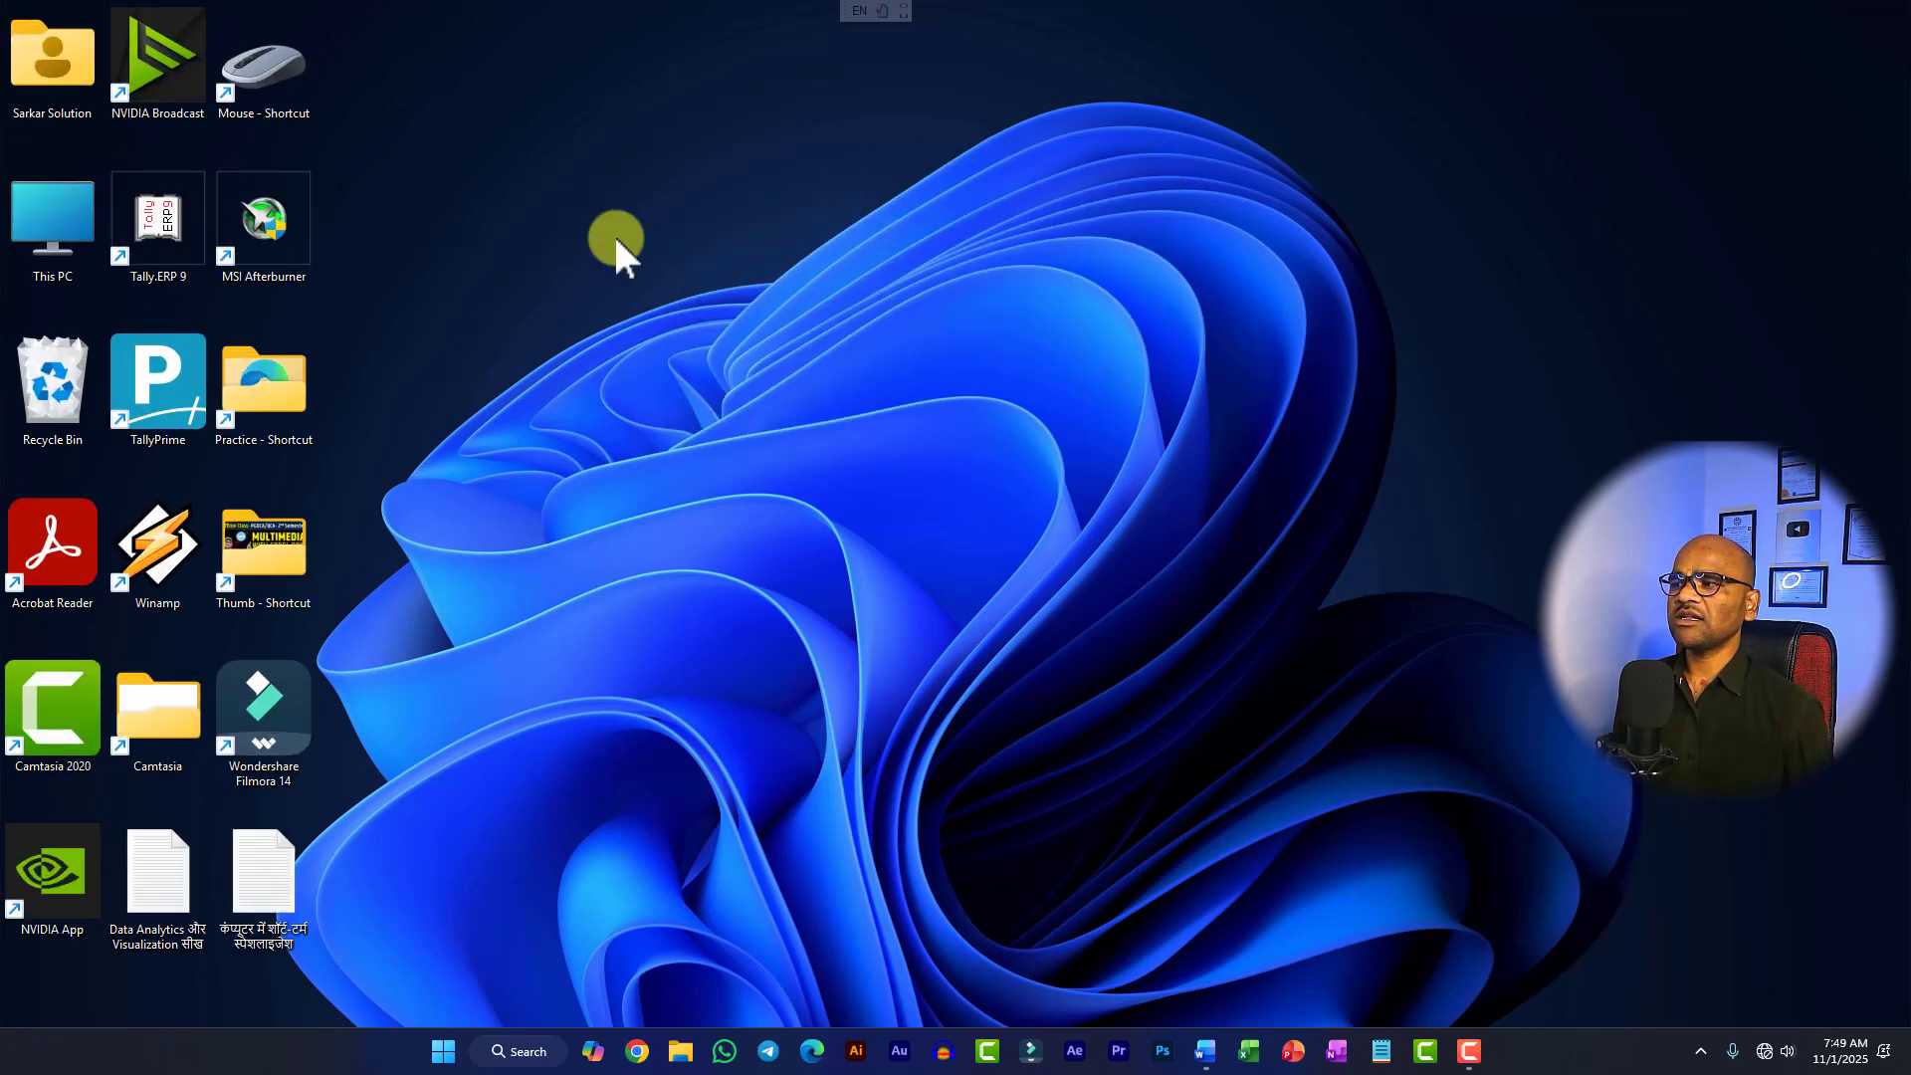
# Step: Set the desktop icon size to Medium icons
pyautogui.rightClick(575, 239)
pyautogui.moveTo(706, 264)
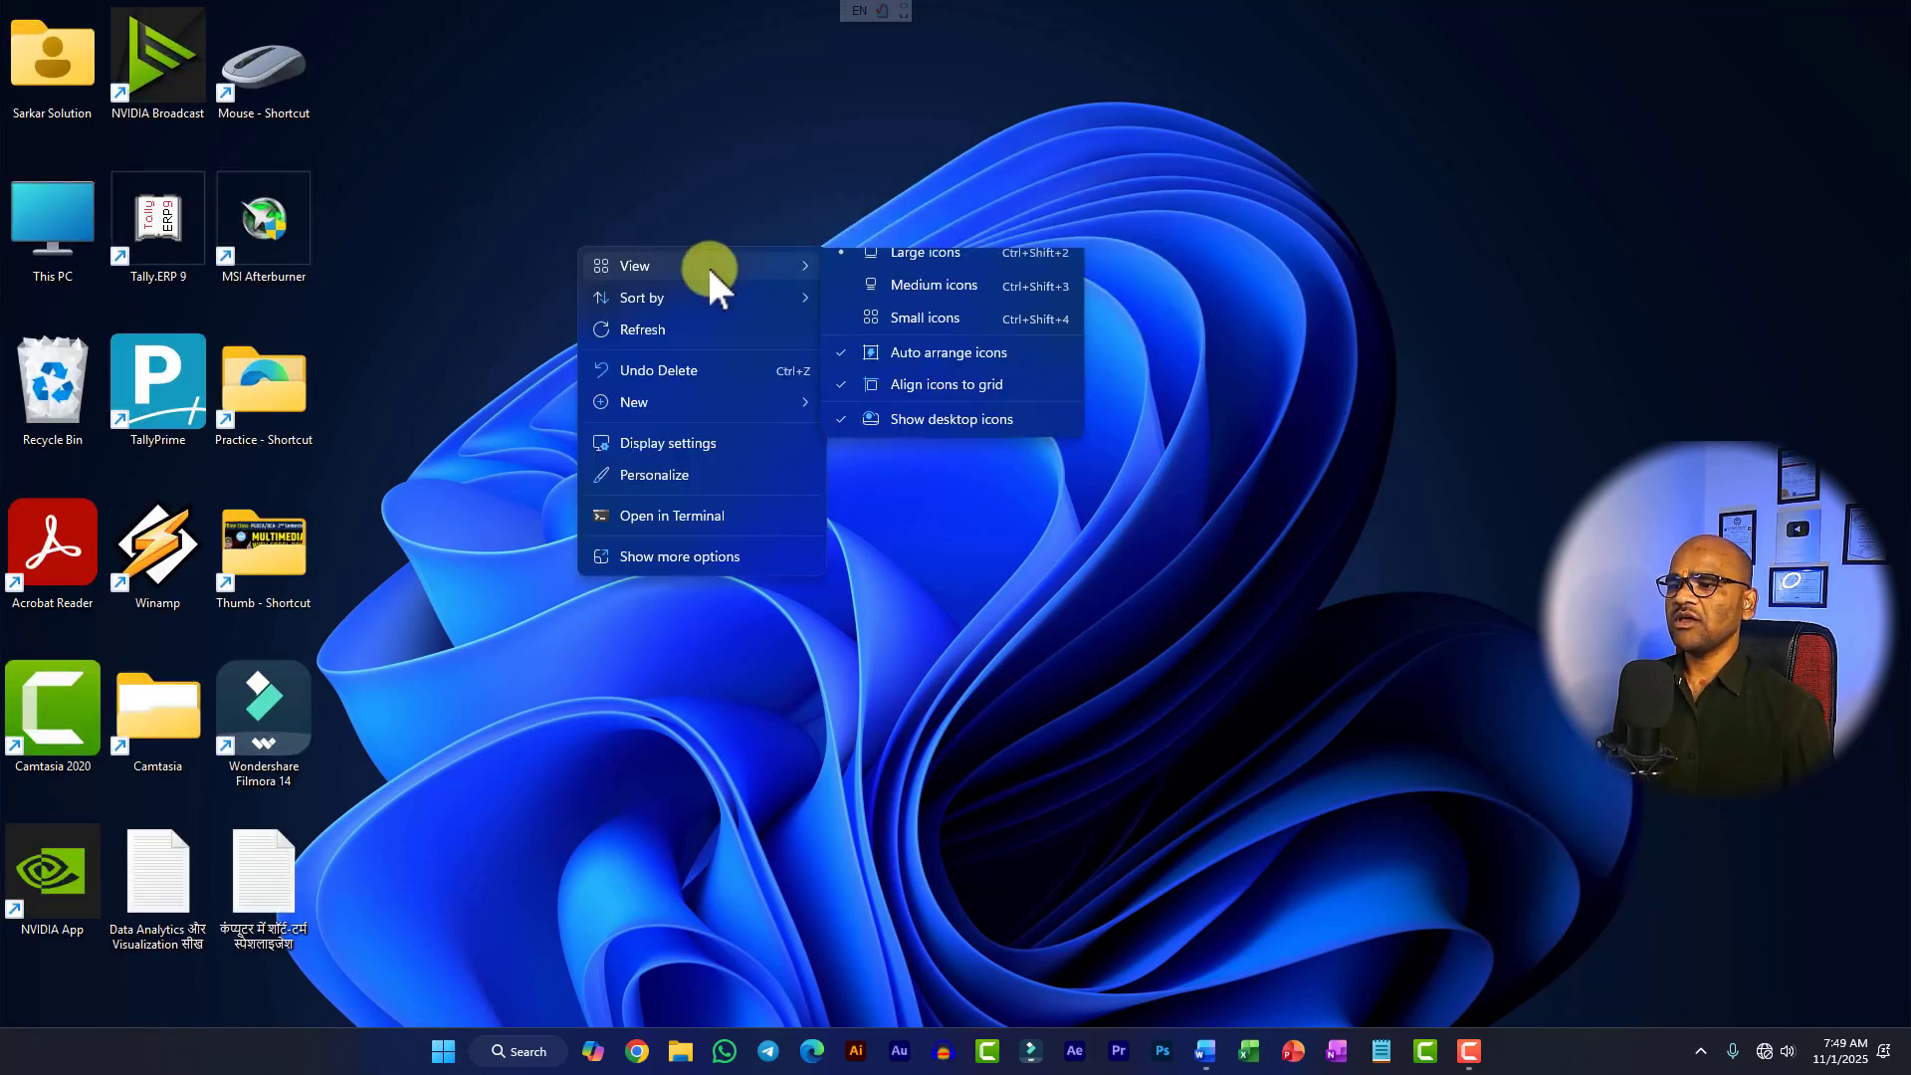
pyautogui.click(910, 291)
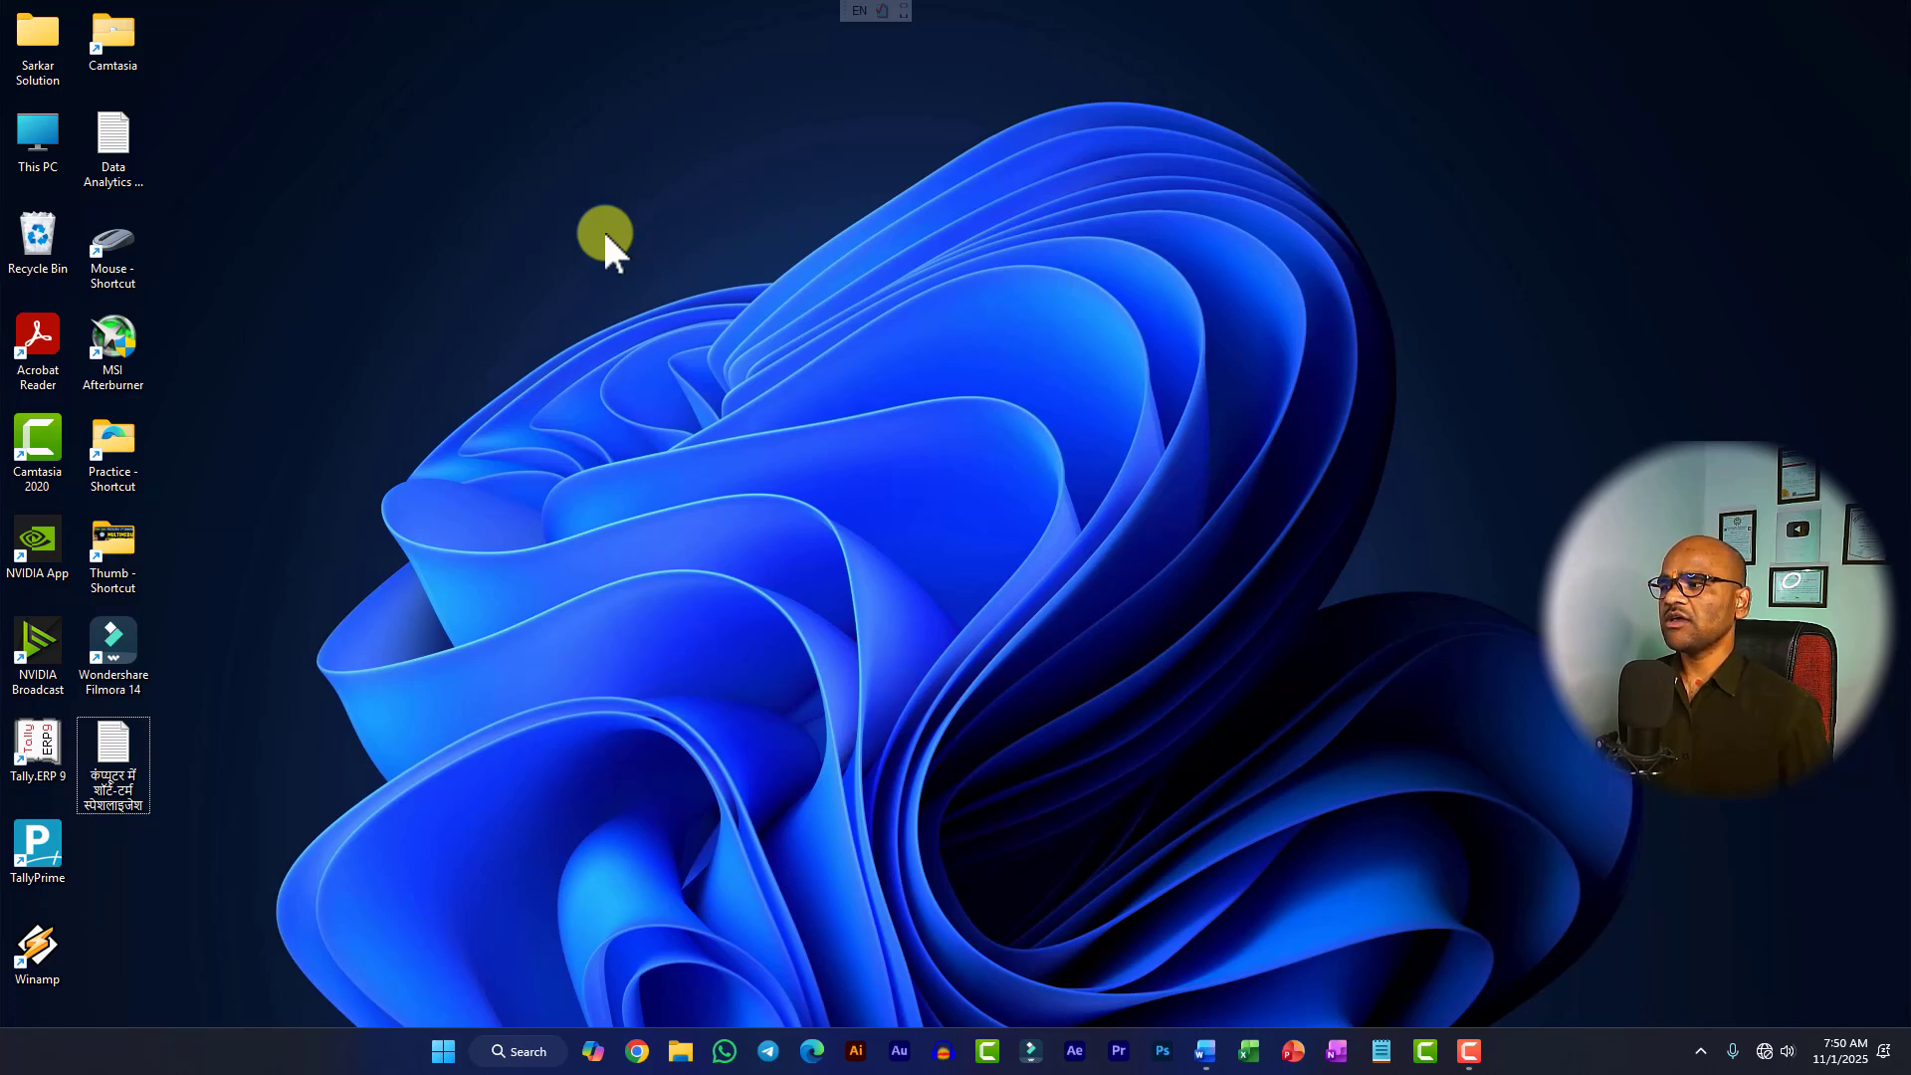
# Step: Scale the desktop icons freely up to a very large size and back down to between medium and large
pyautogui.scroll(3, 606, 234)
pyautogui.scroll(3, 605, 235)
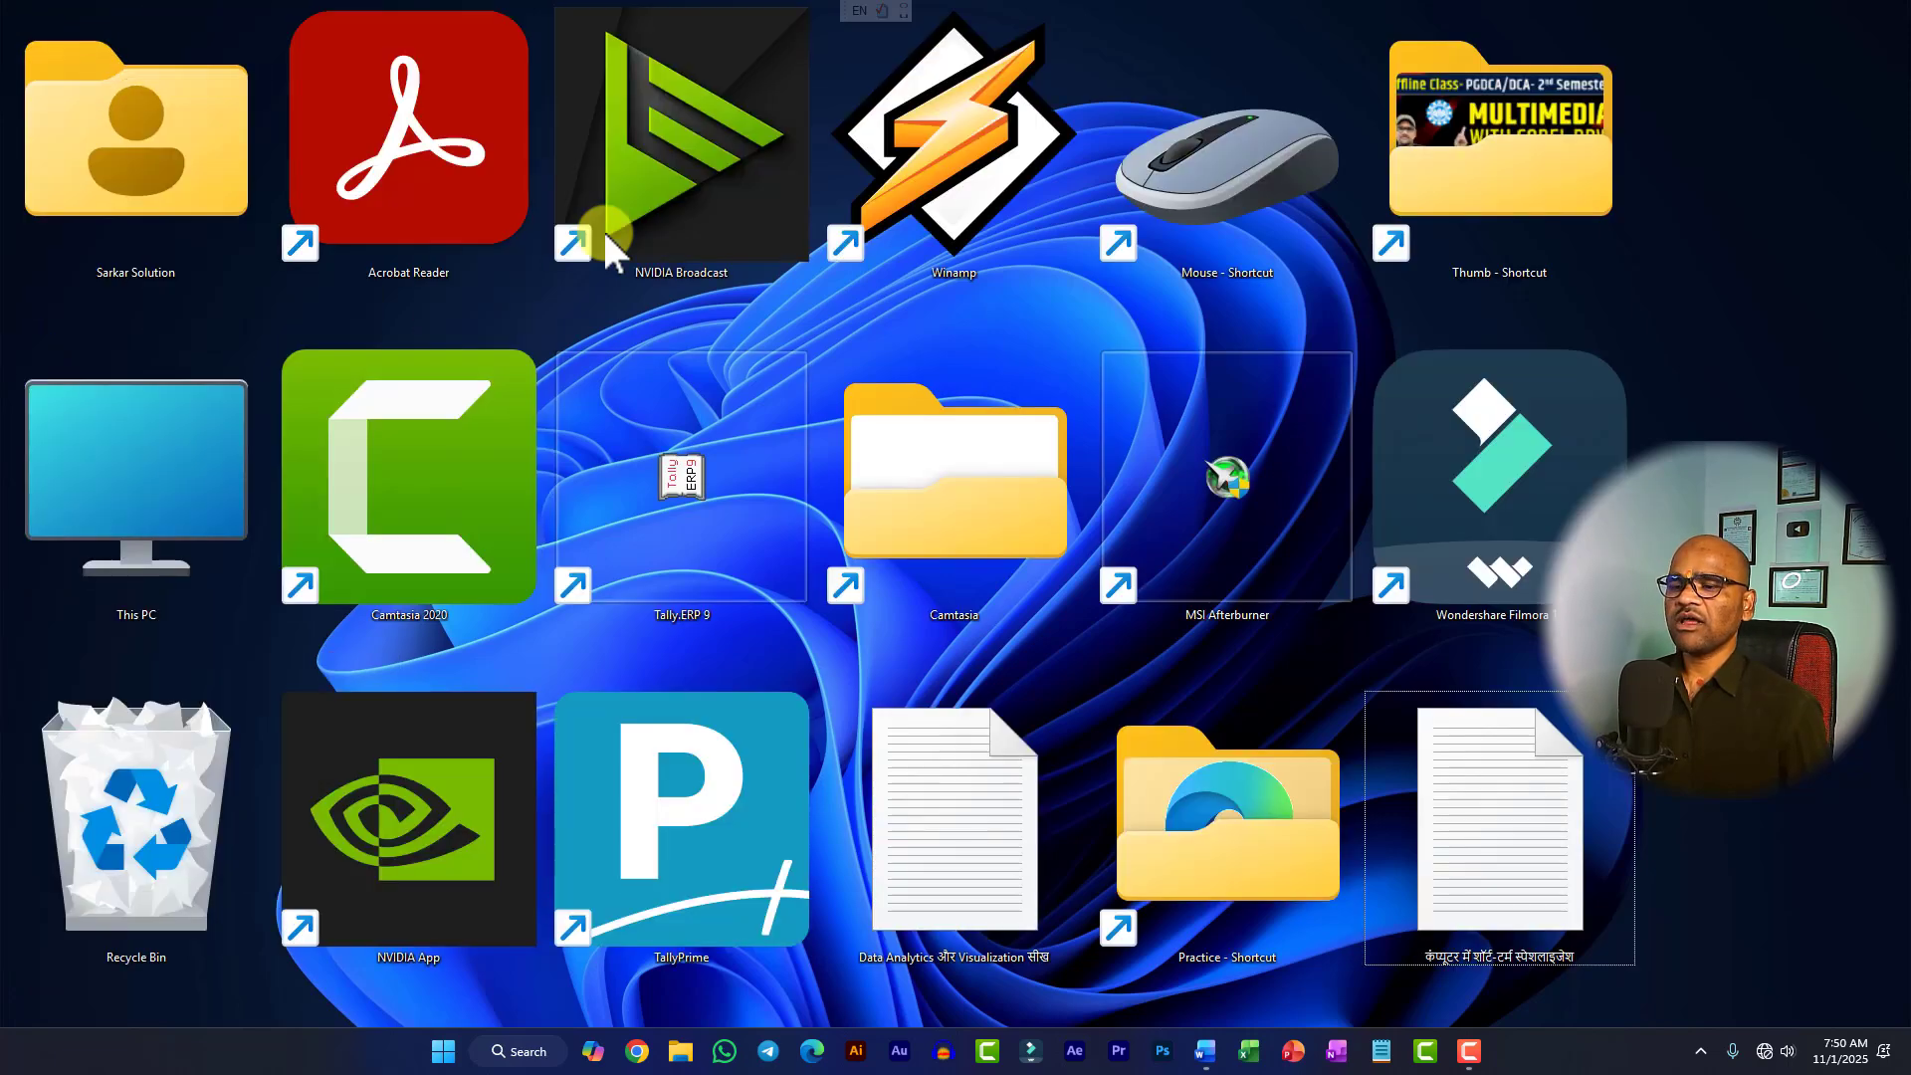
pyautogui.scroll(-5, 605, 235)
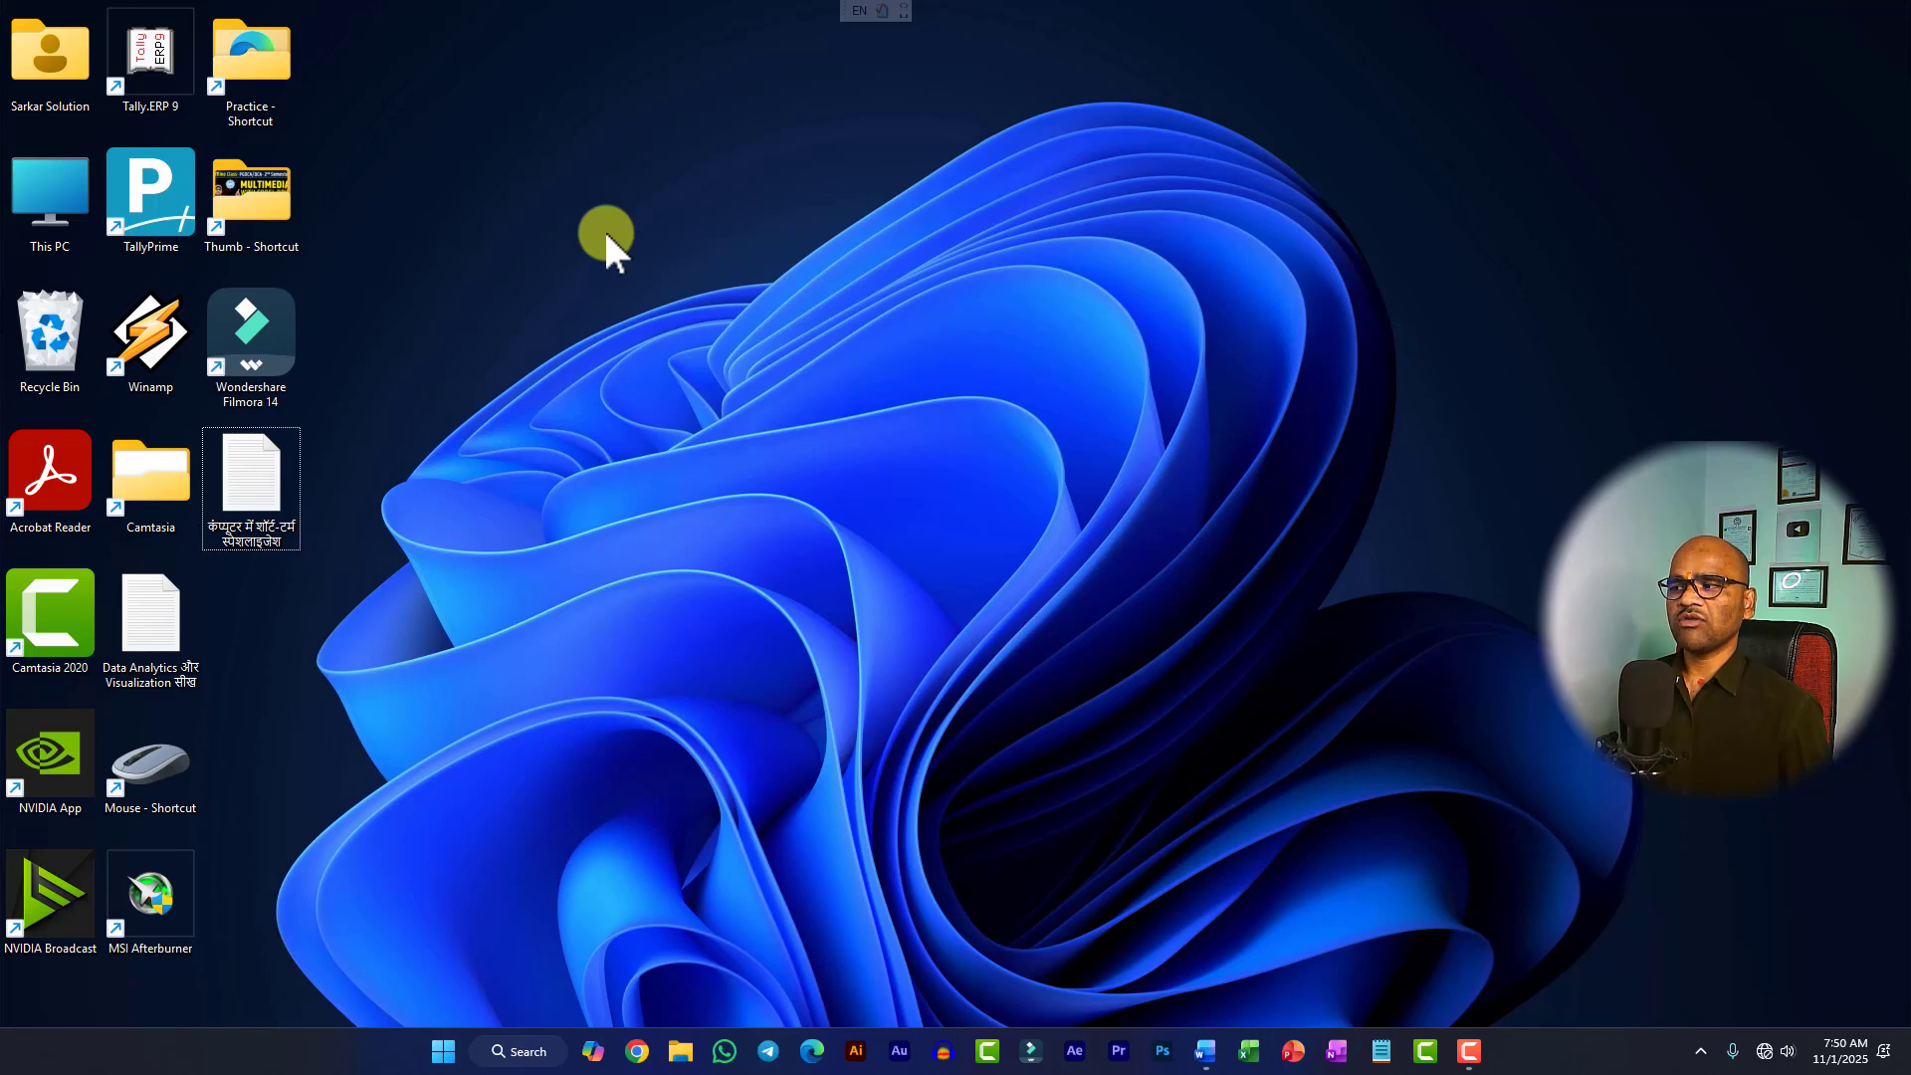
# Step: Sort the desktop icons by name
pyautogui.scroll(1, 605, 235)
pyautogui.scroll(-1, 605, 235)
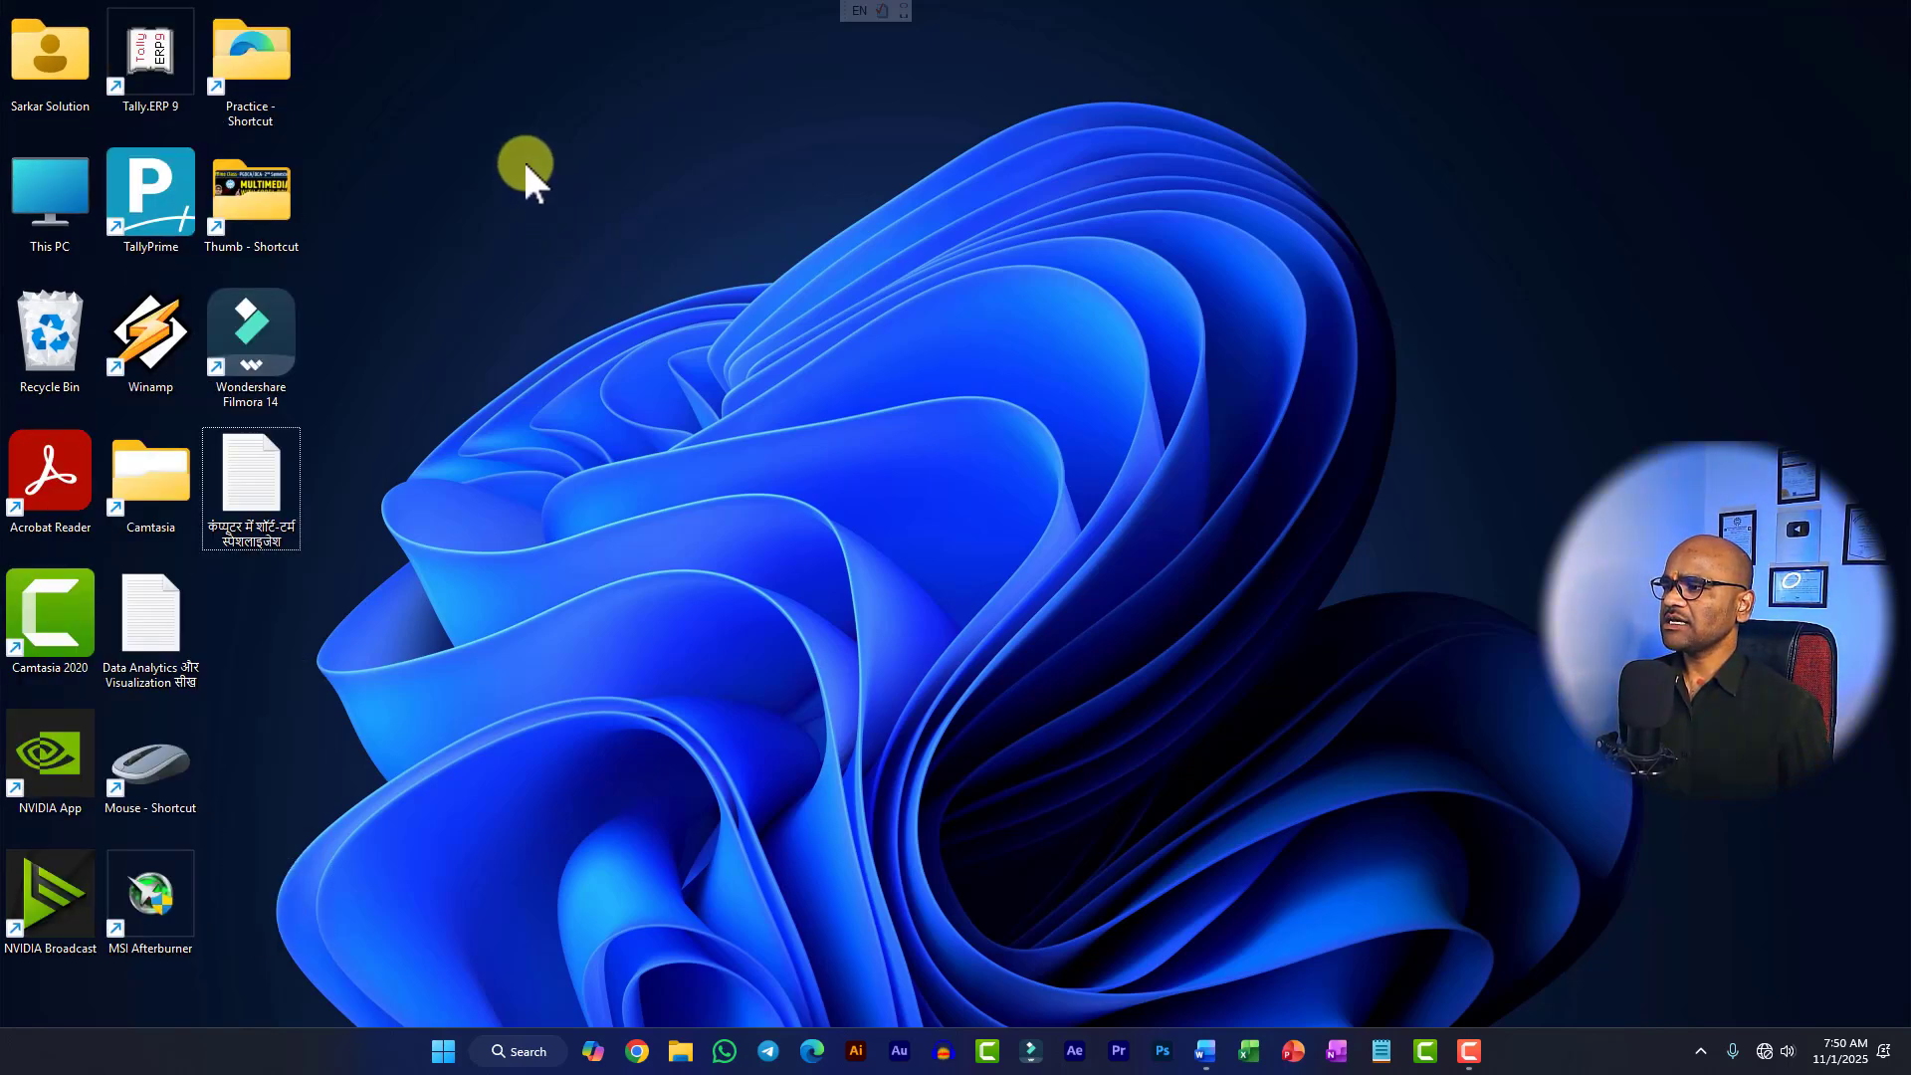
pyautogui.rightClick(495, 207)
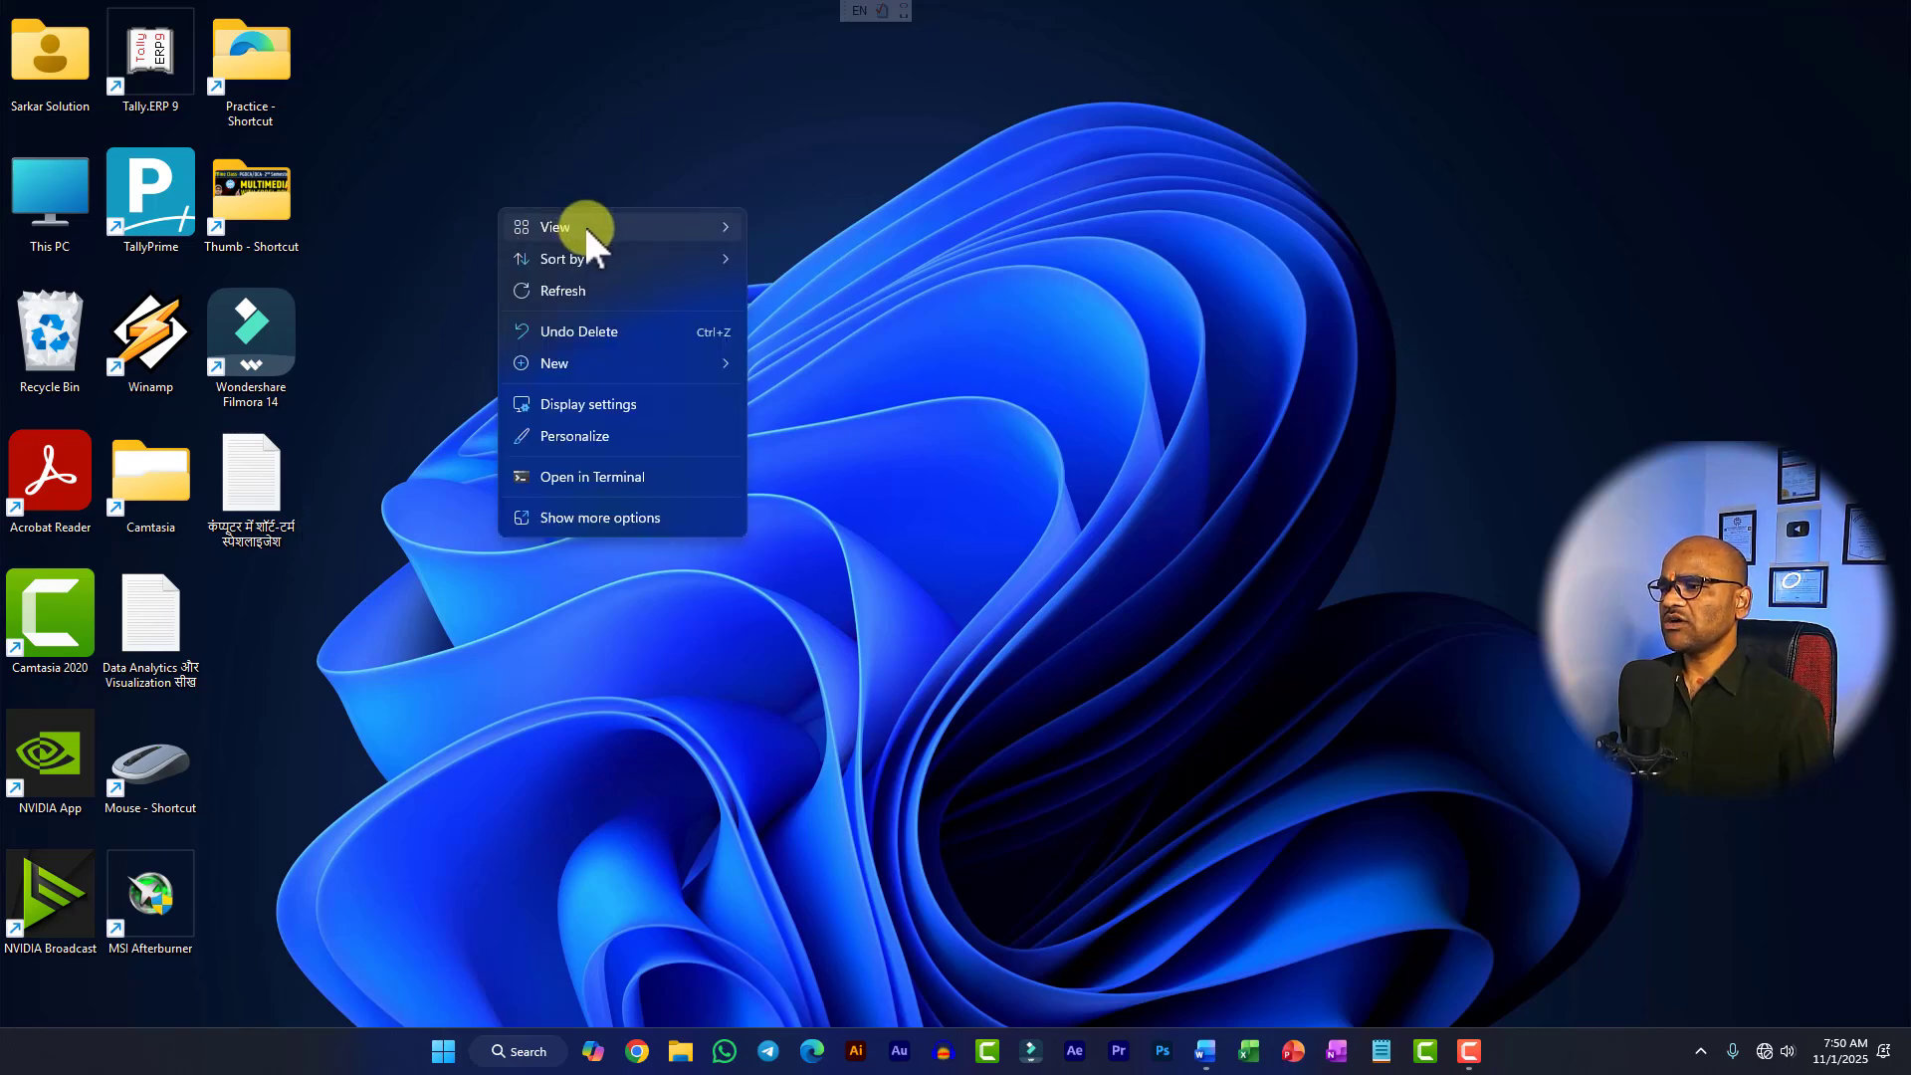
pyautogui.moveTo(585, 227)
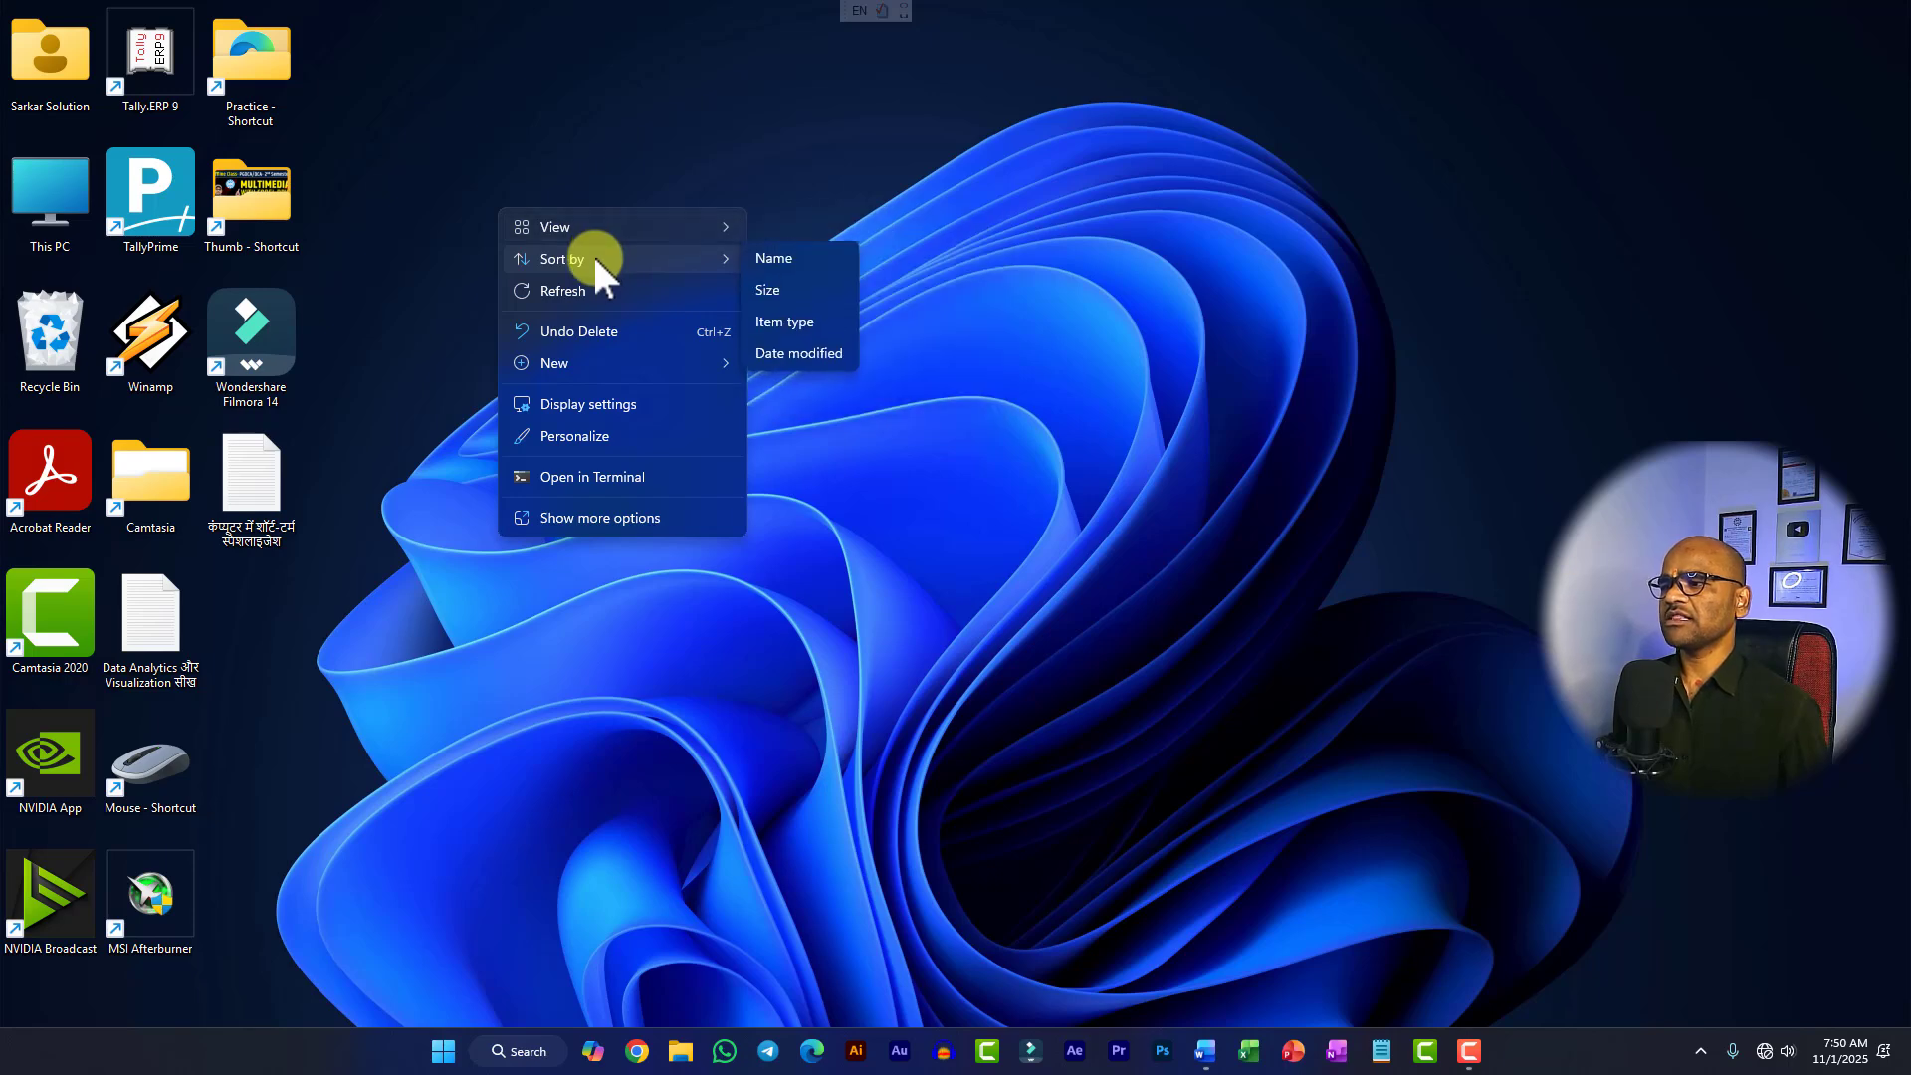
pyautogui.click(768, 264)
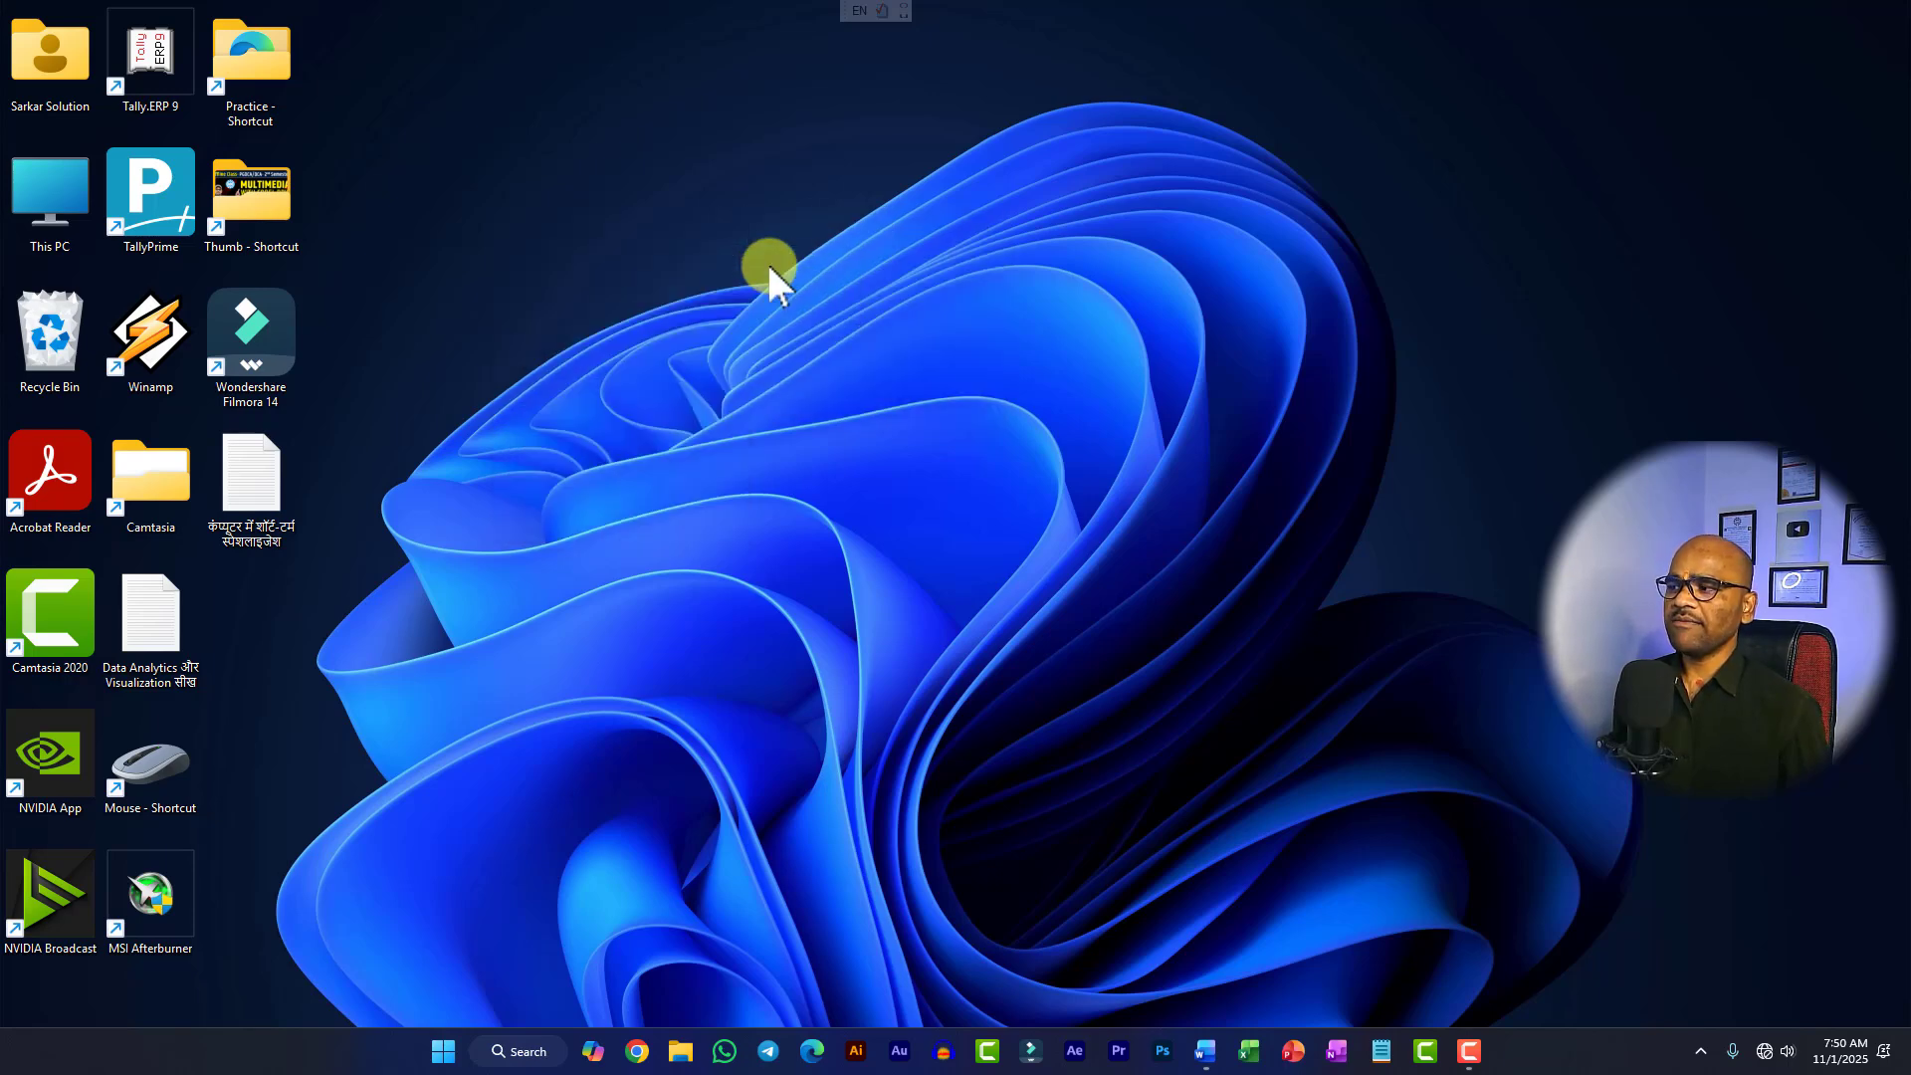
# Step: Sort the desktop icons by size
pyautogui.rightClick(615, 200)
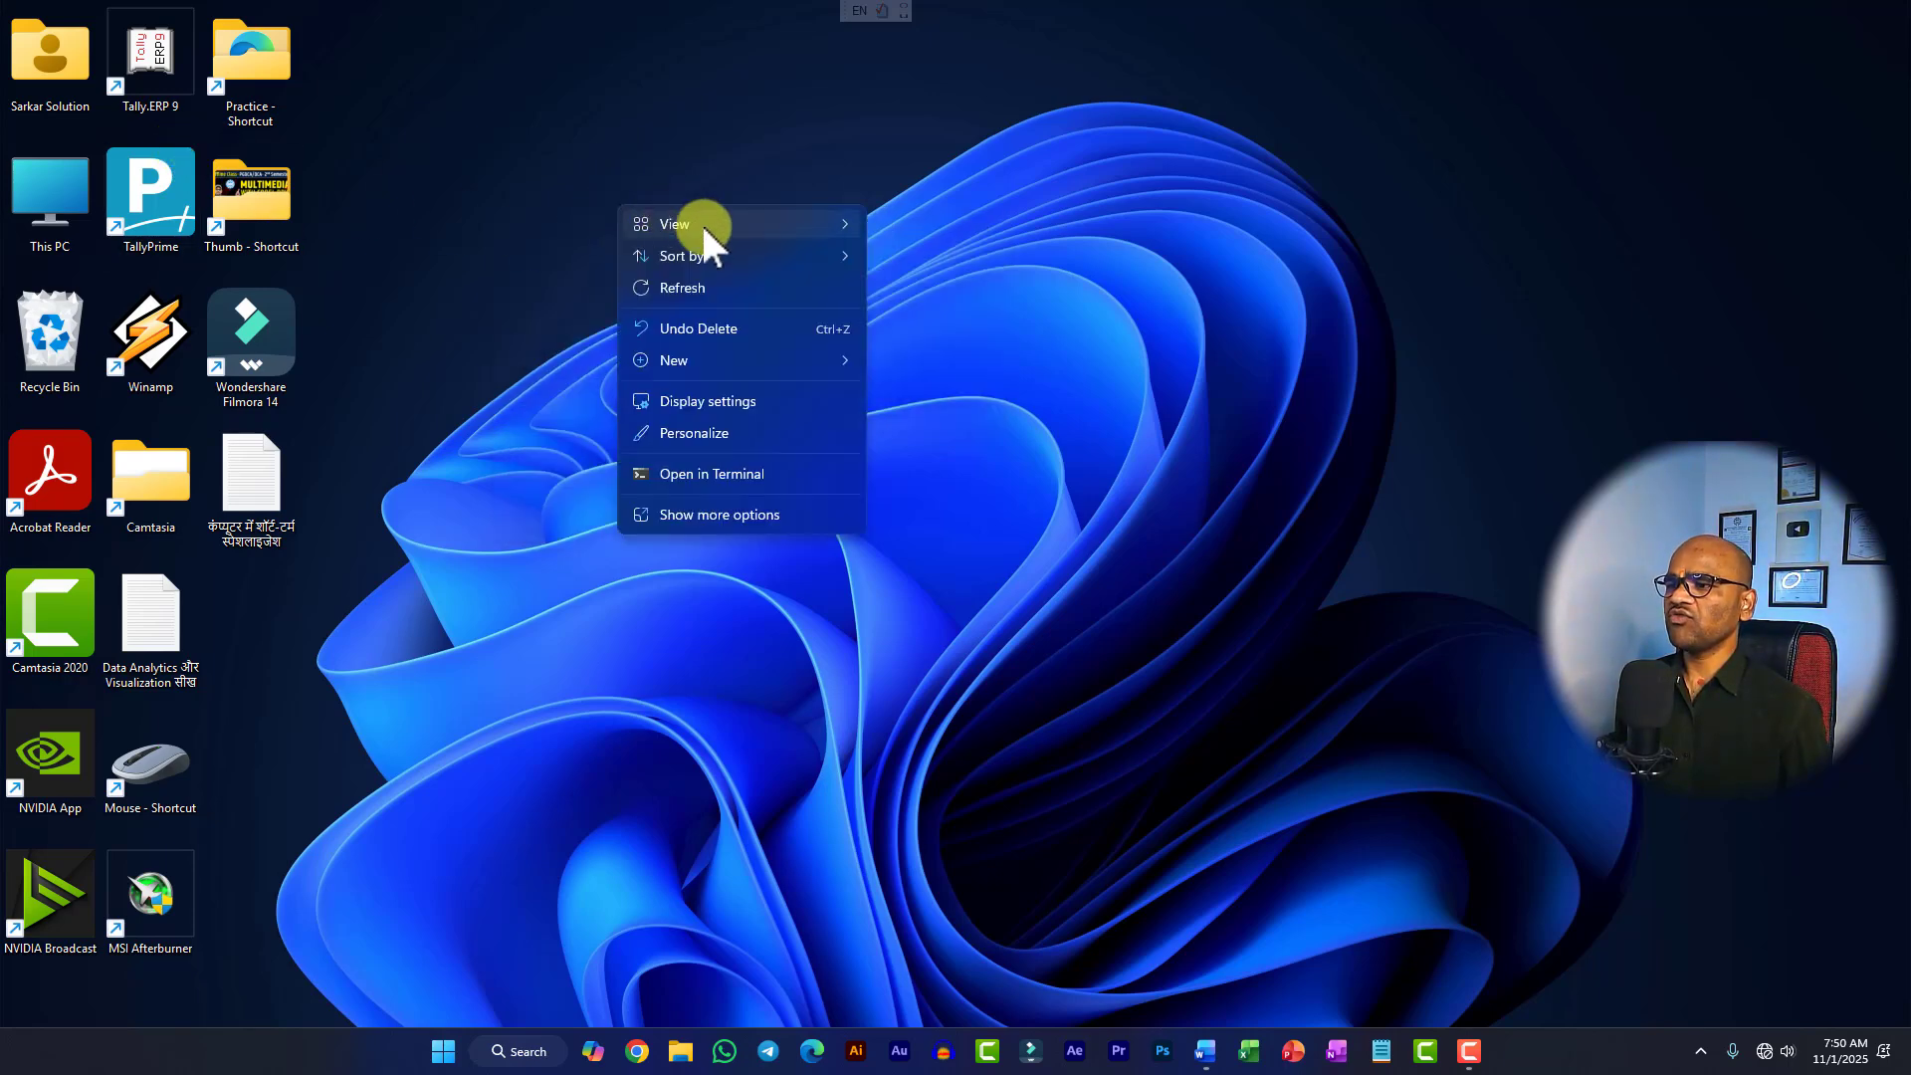
pyautogui.moveTo(726, 257)
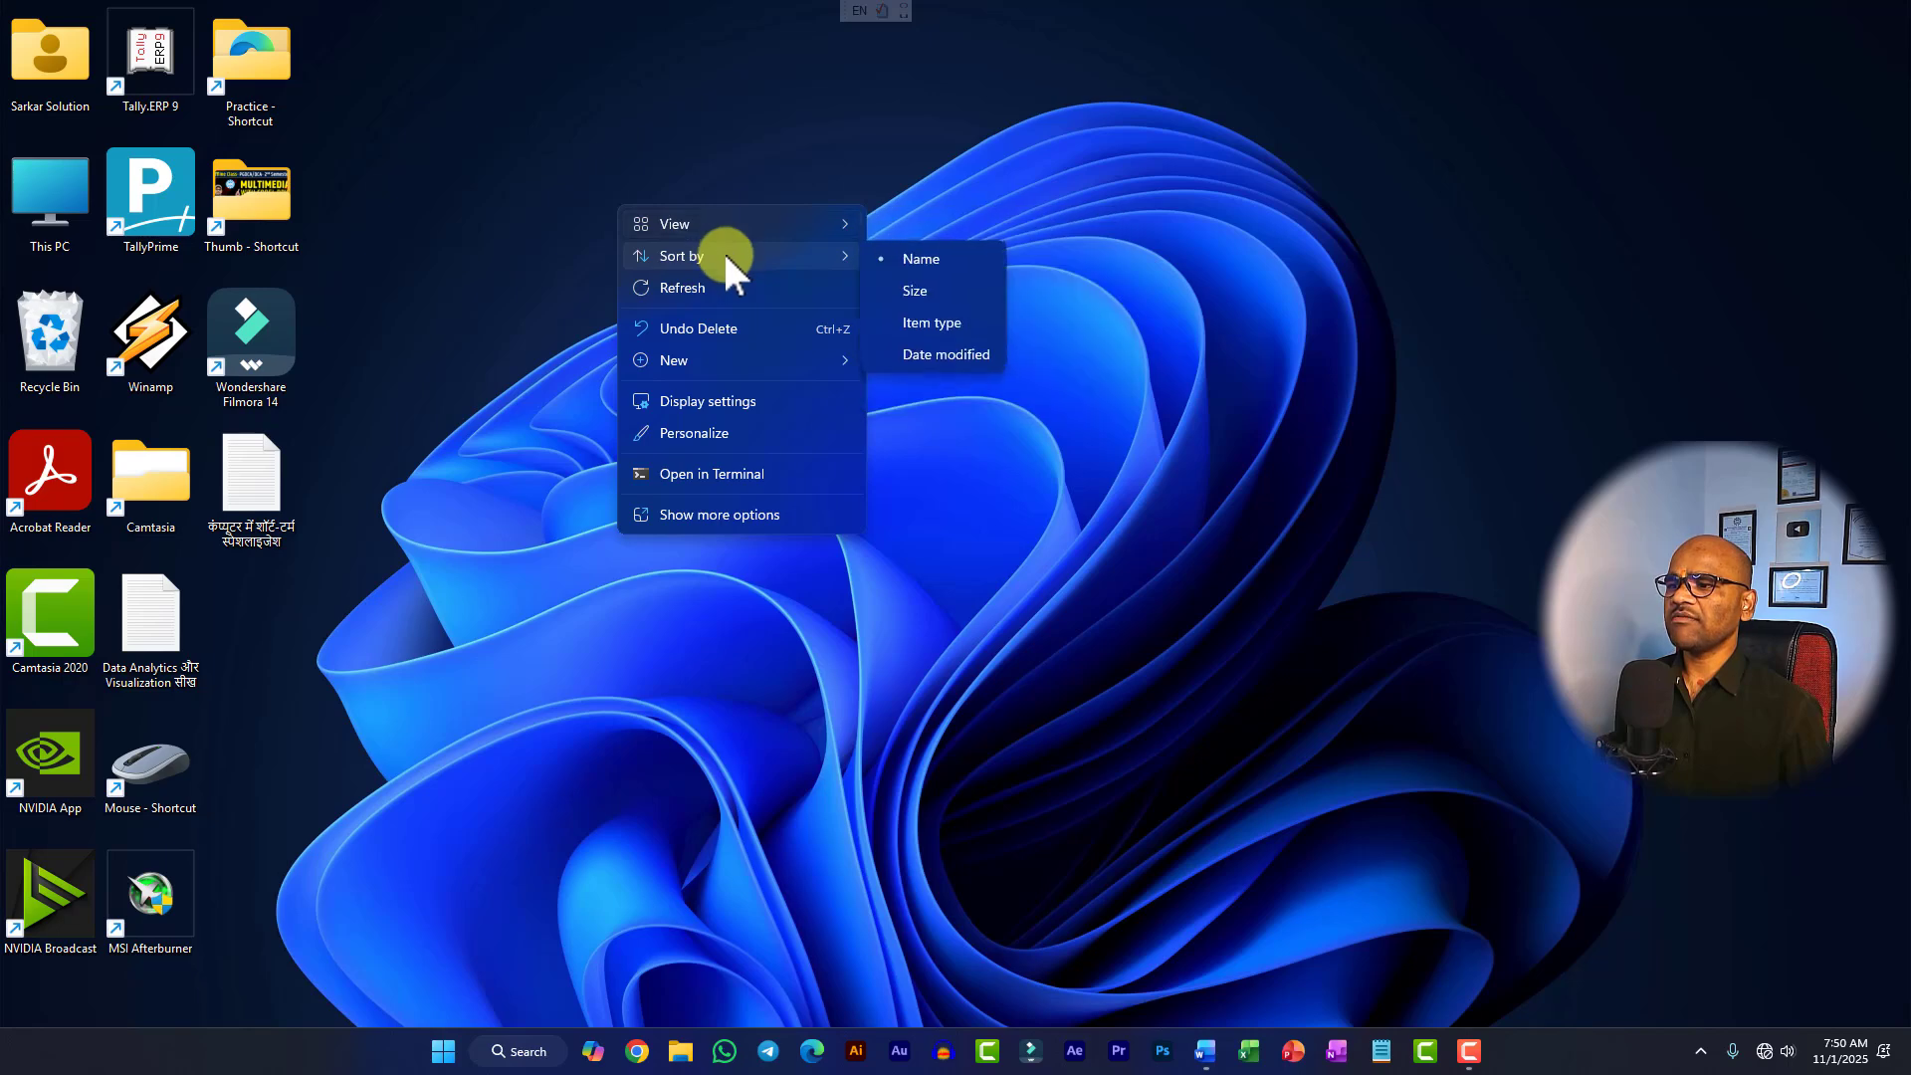
pyautogui.click(969, 291)
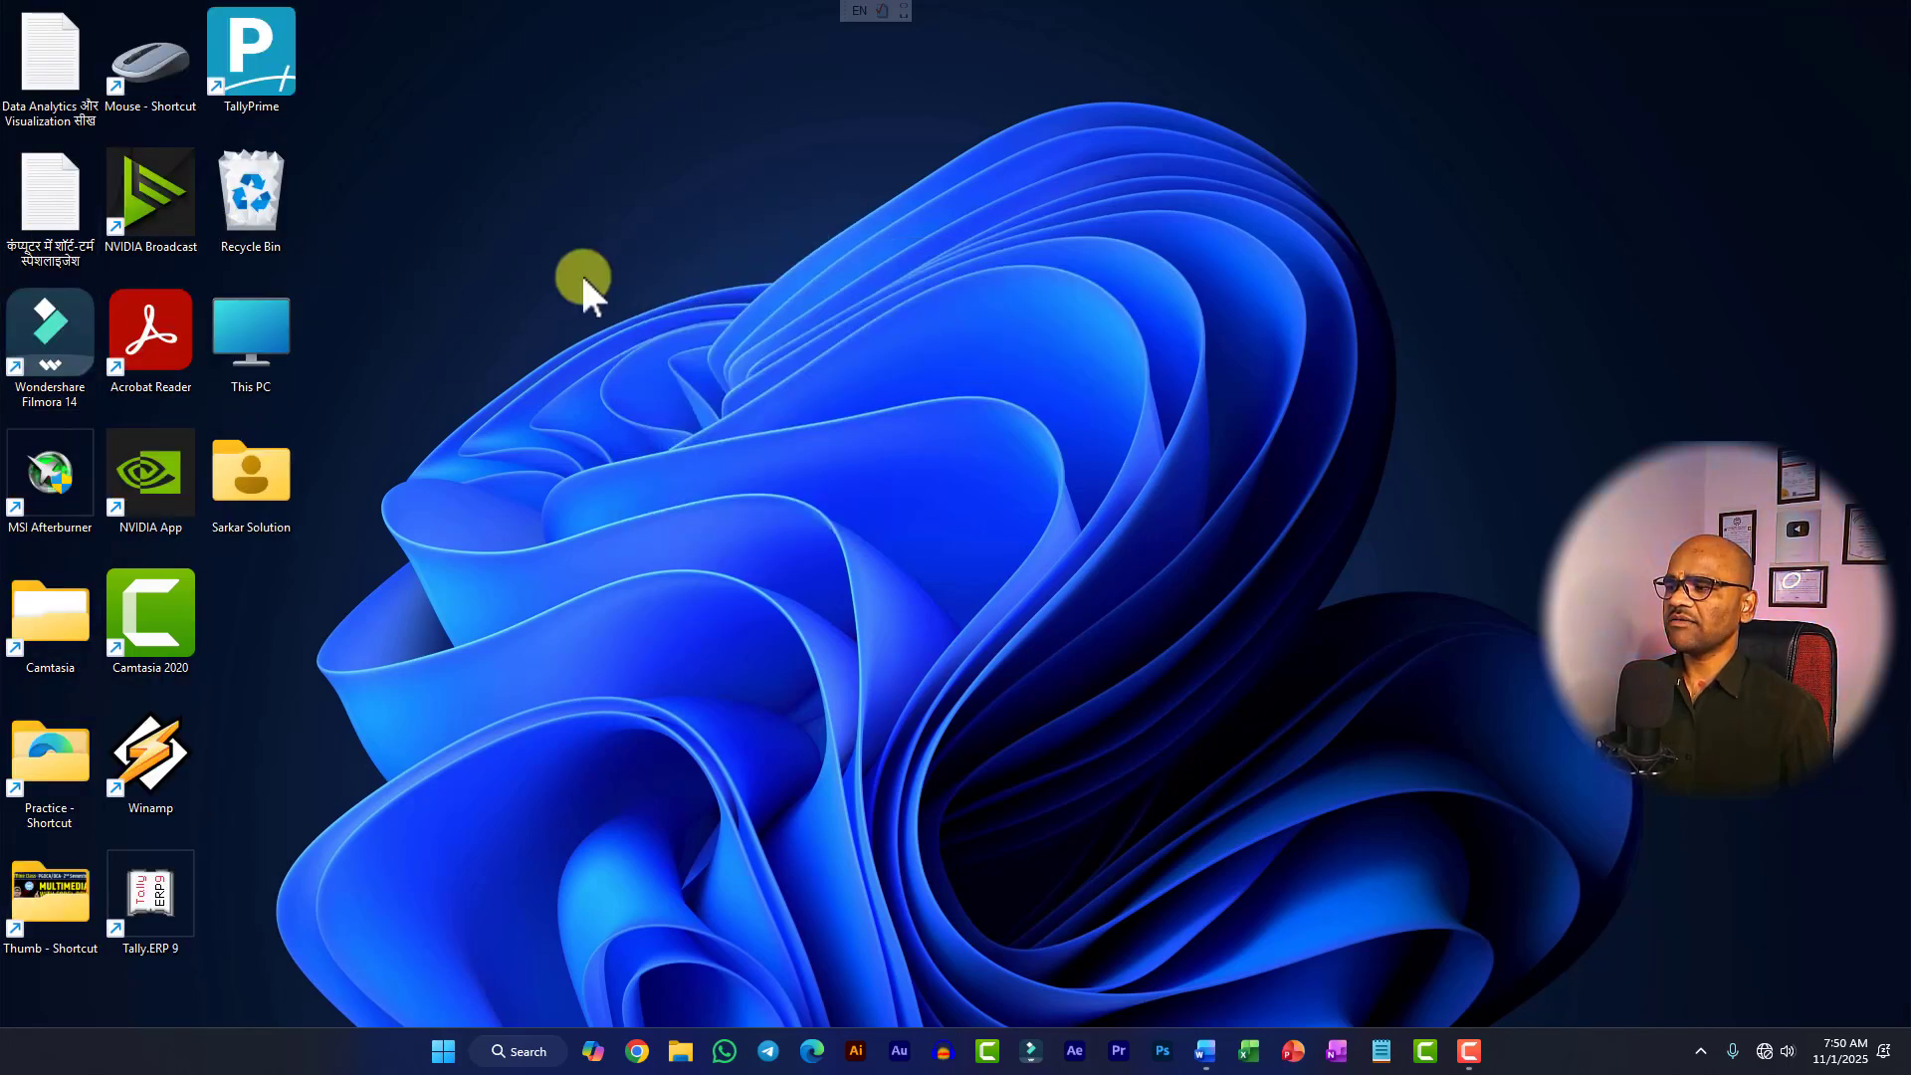
# Step: Sort the desktop icons by item type
pyautogui.rightClick(544, 202)
pyautogui.moveTo(726, 256)
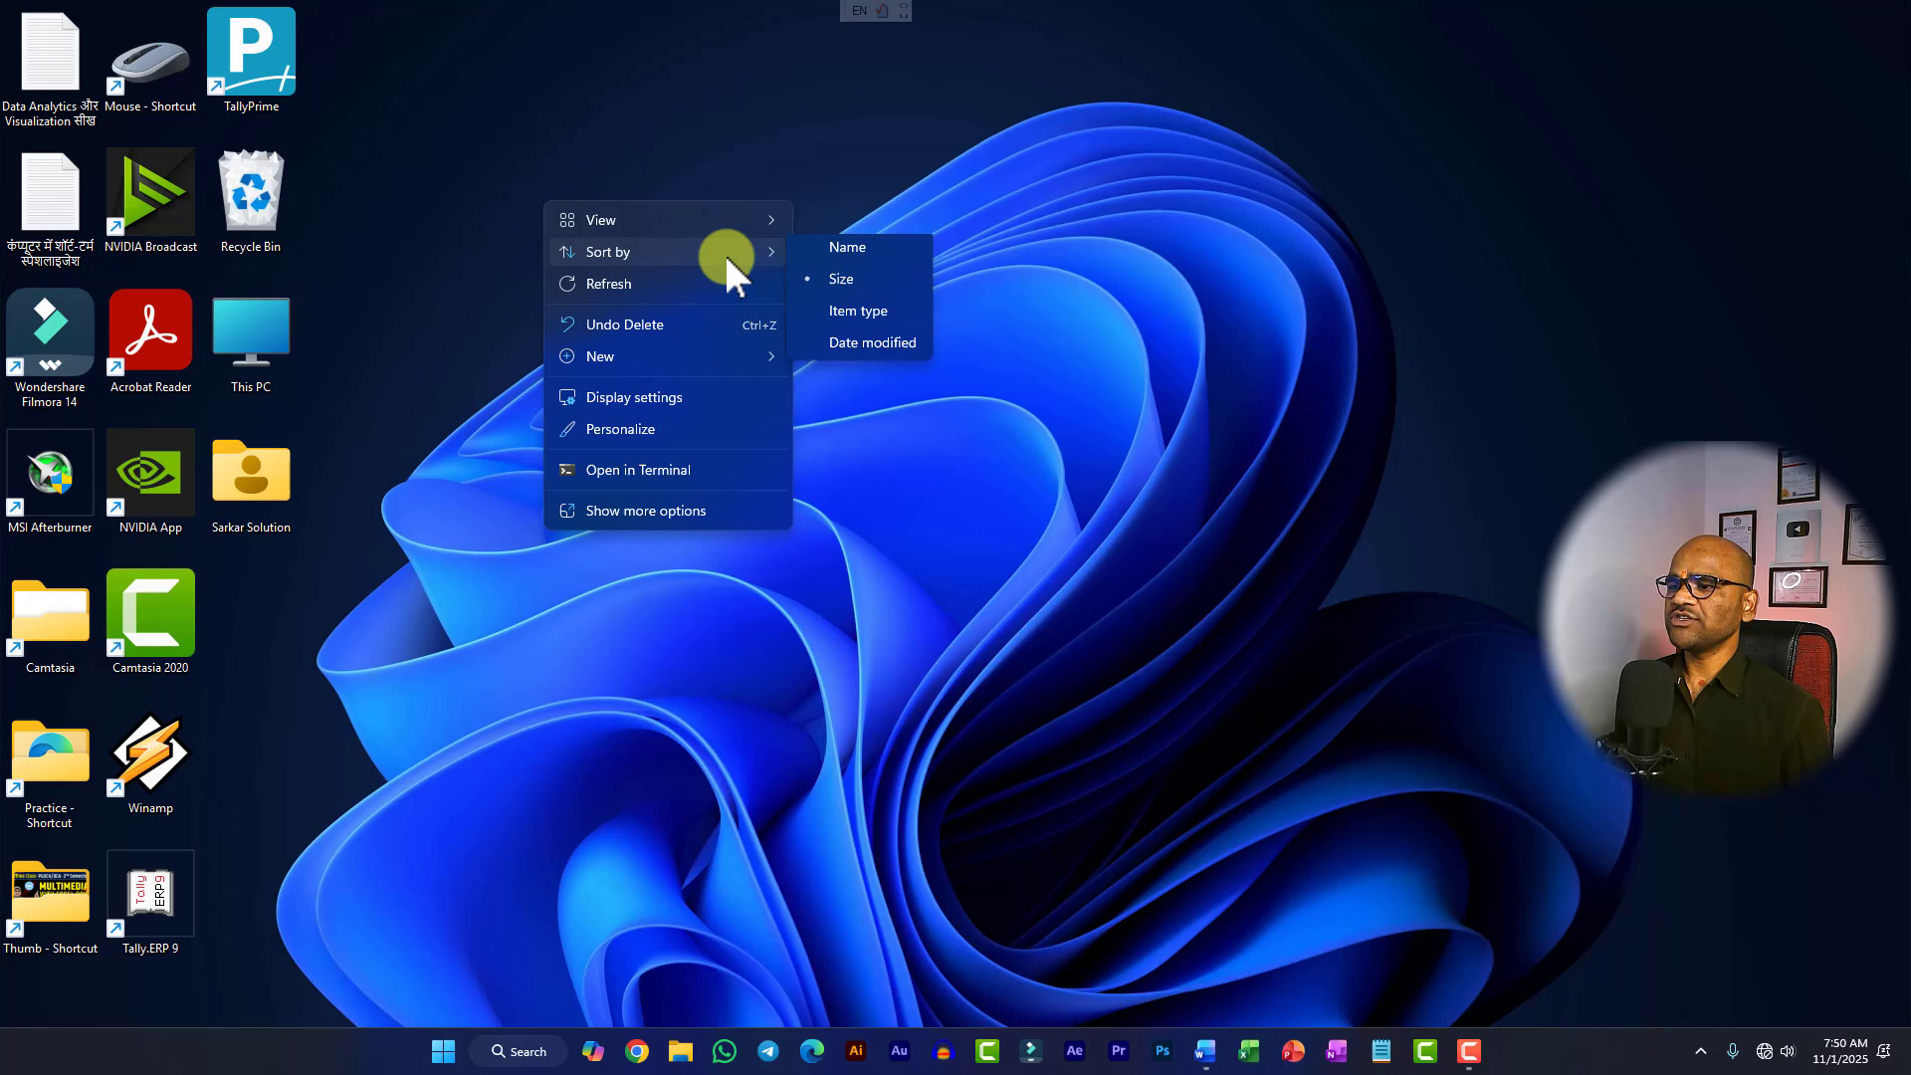
pyautogui.click(856, 312)
# Step: Sort the desktop icons by date modified
pyautogui.rightClick(572, 194)
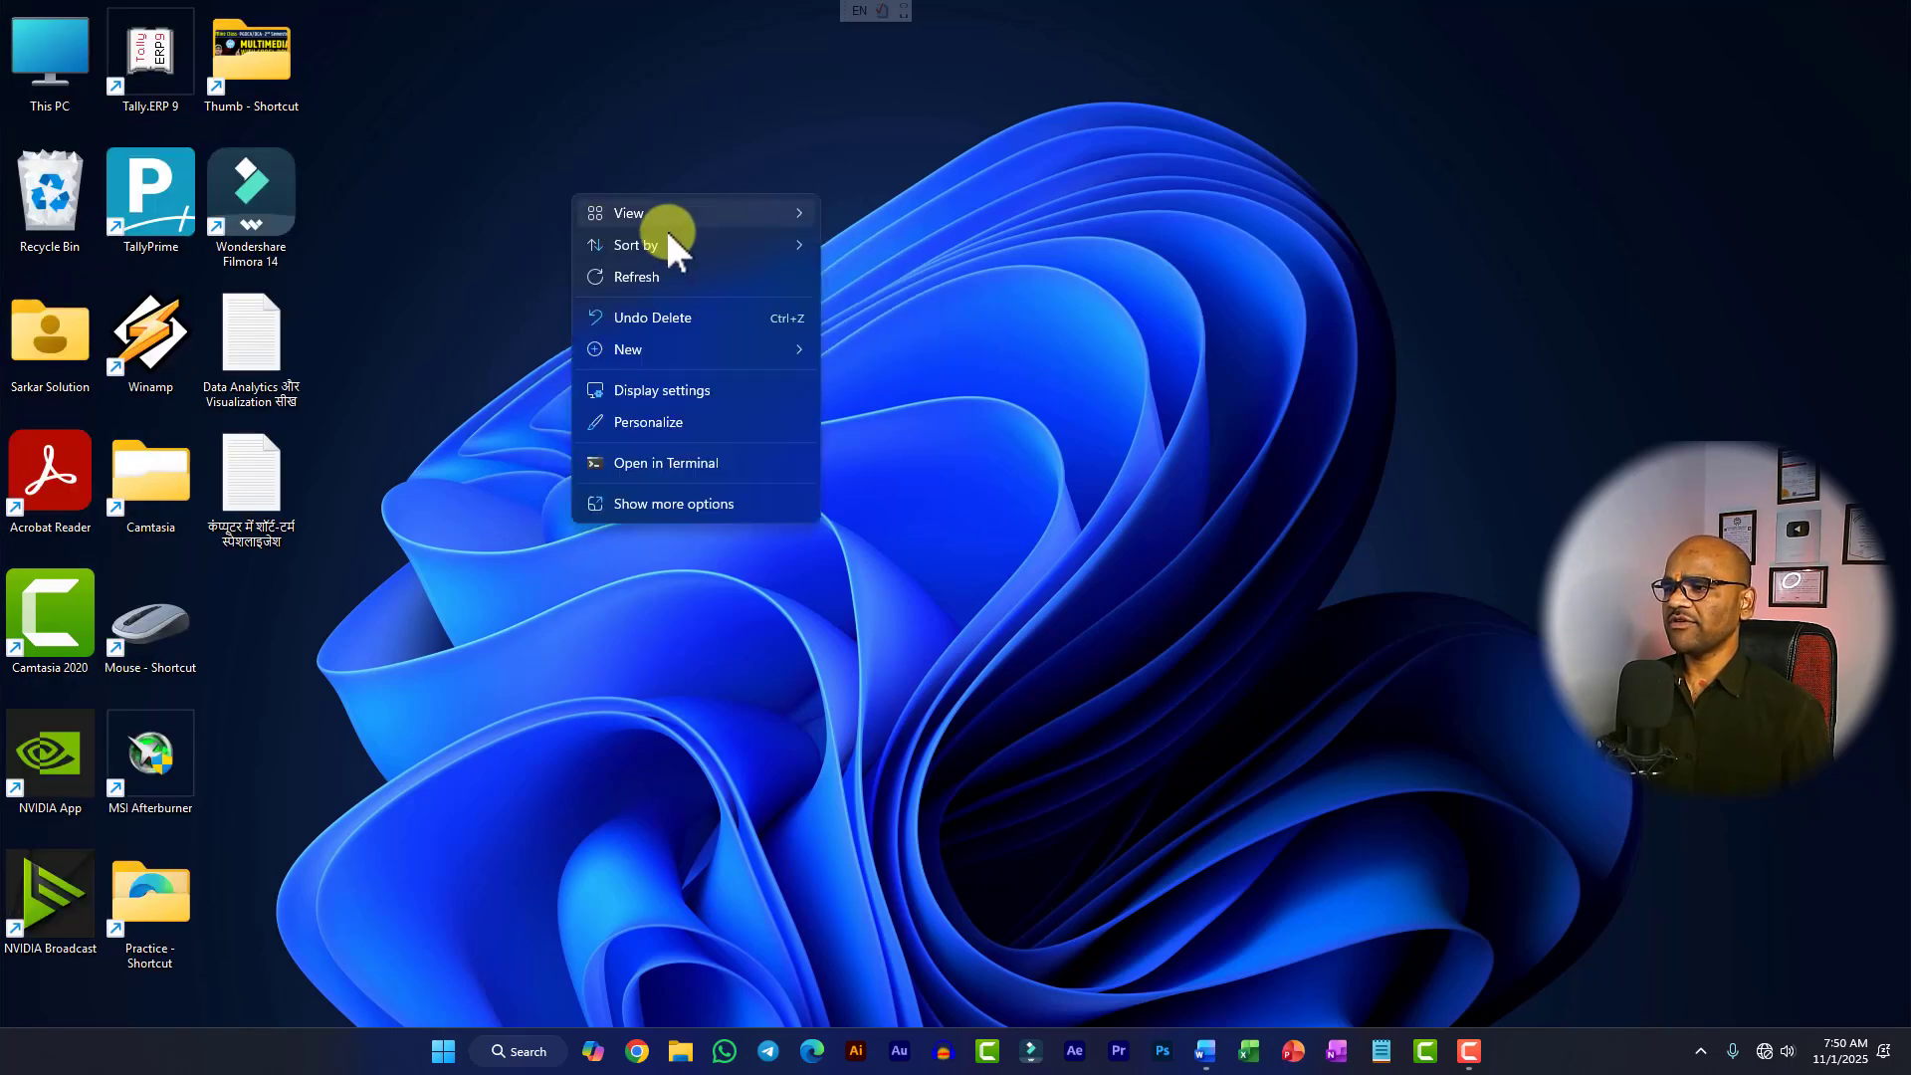
pyautogui.moveTo(691, 247)
pyautogui.click(885, 343)
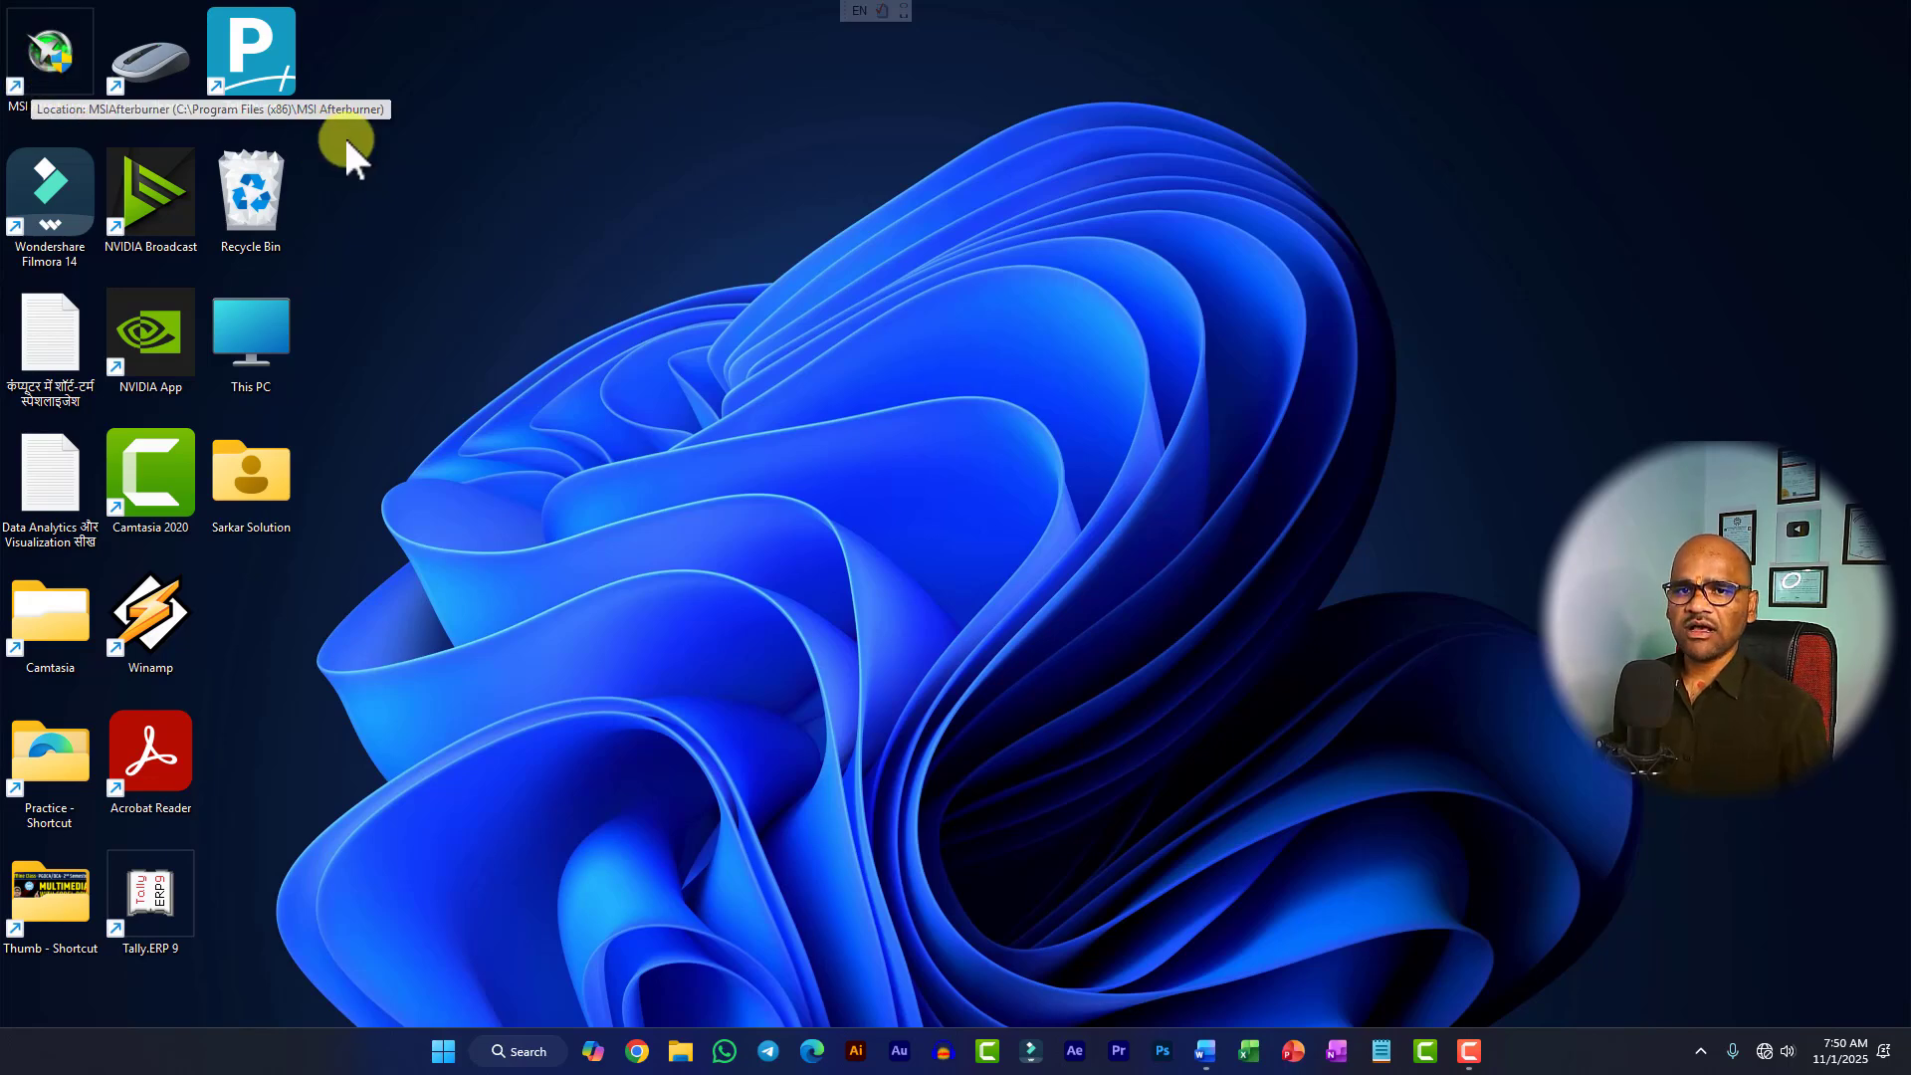
# Step: Refresh the desktop several times in a row
pyautogui.rightClick(474, 187)
pyautogui.moveTo(602, 260)
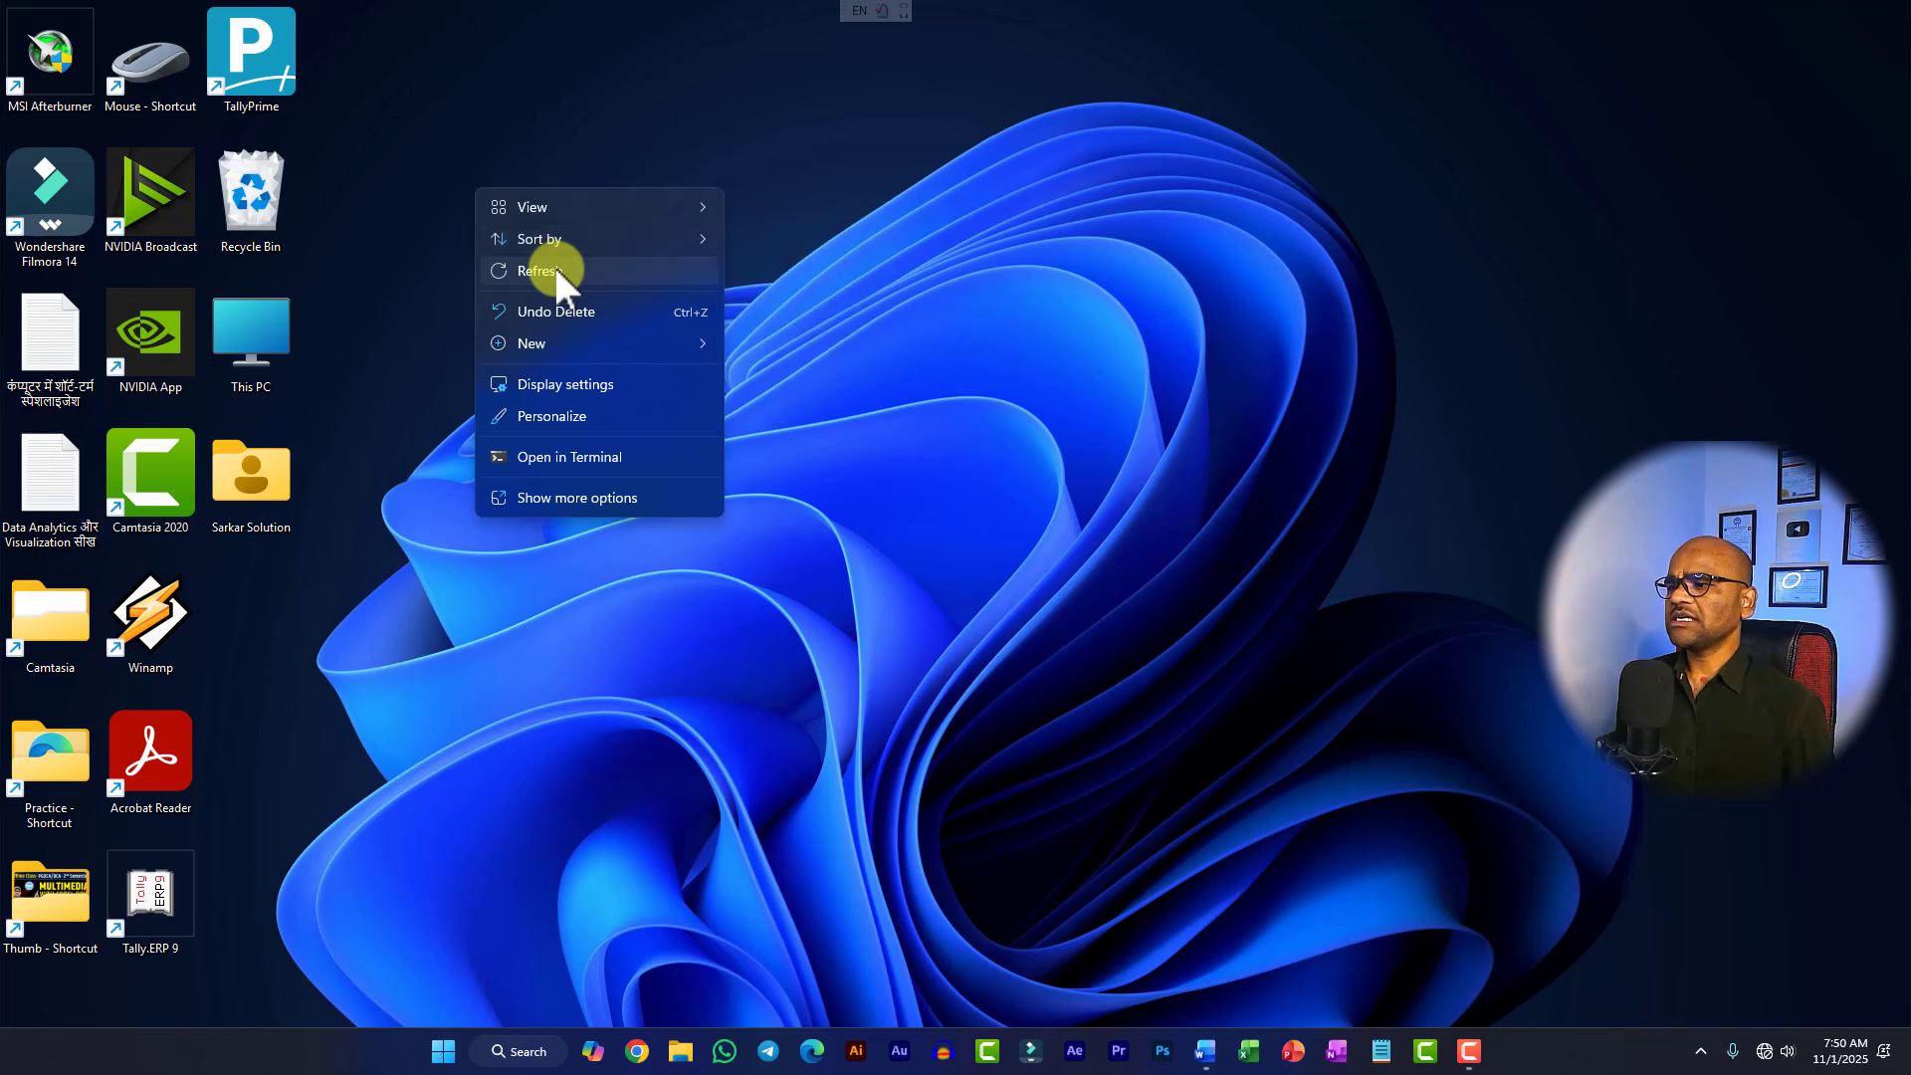
pyautogui.click(554, 267)
pyautogui.rightClick(575, 204)
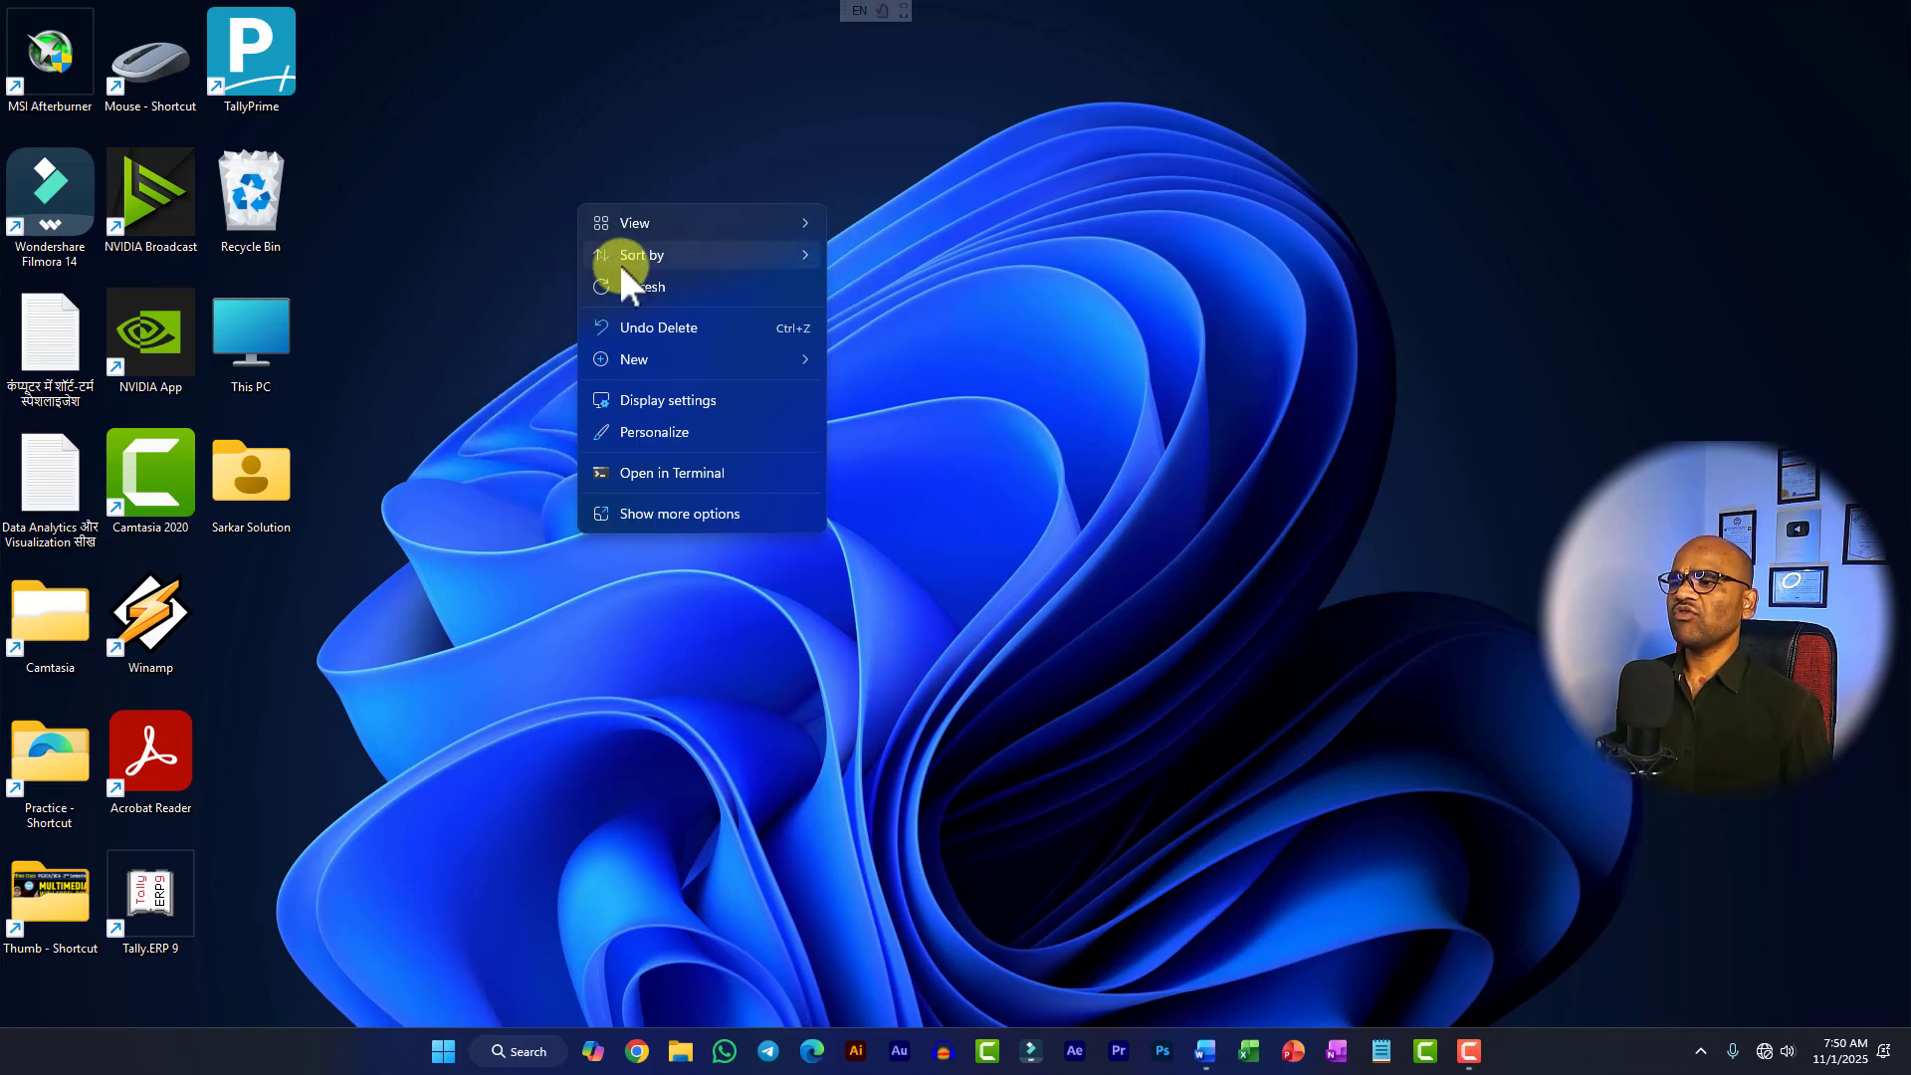
pyautogui.click(626, 278)
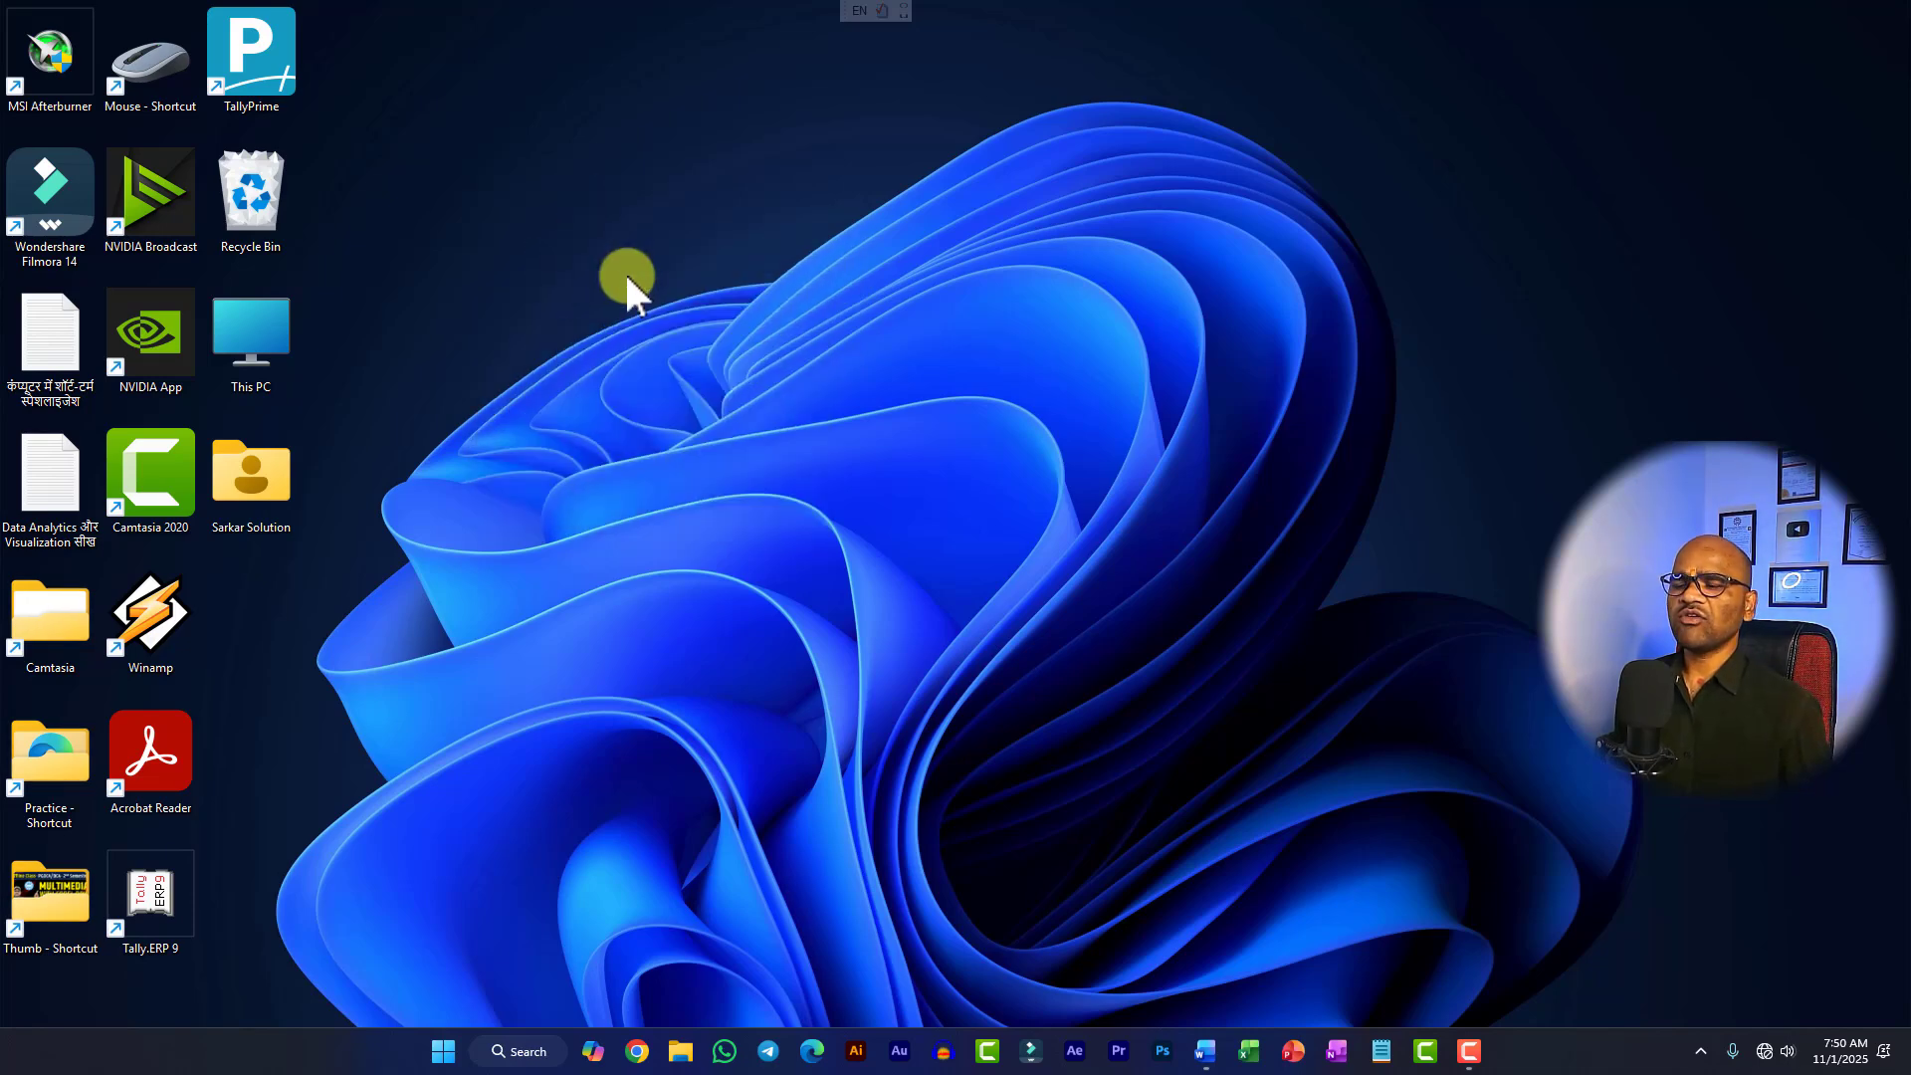
pyautogui.rightClick(431, 209)
pyautogui.click(527, 288)
pyautogui.rightClick(534, 251)
pyautogui.click(597, 330)
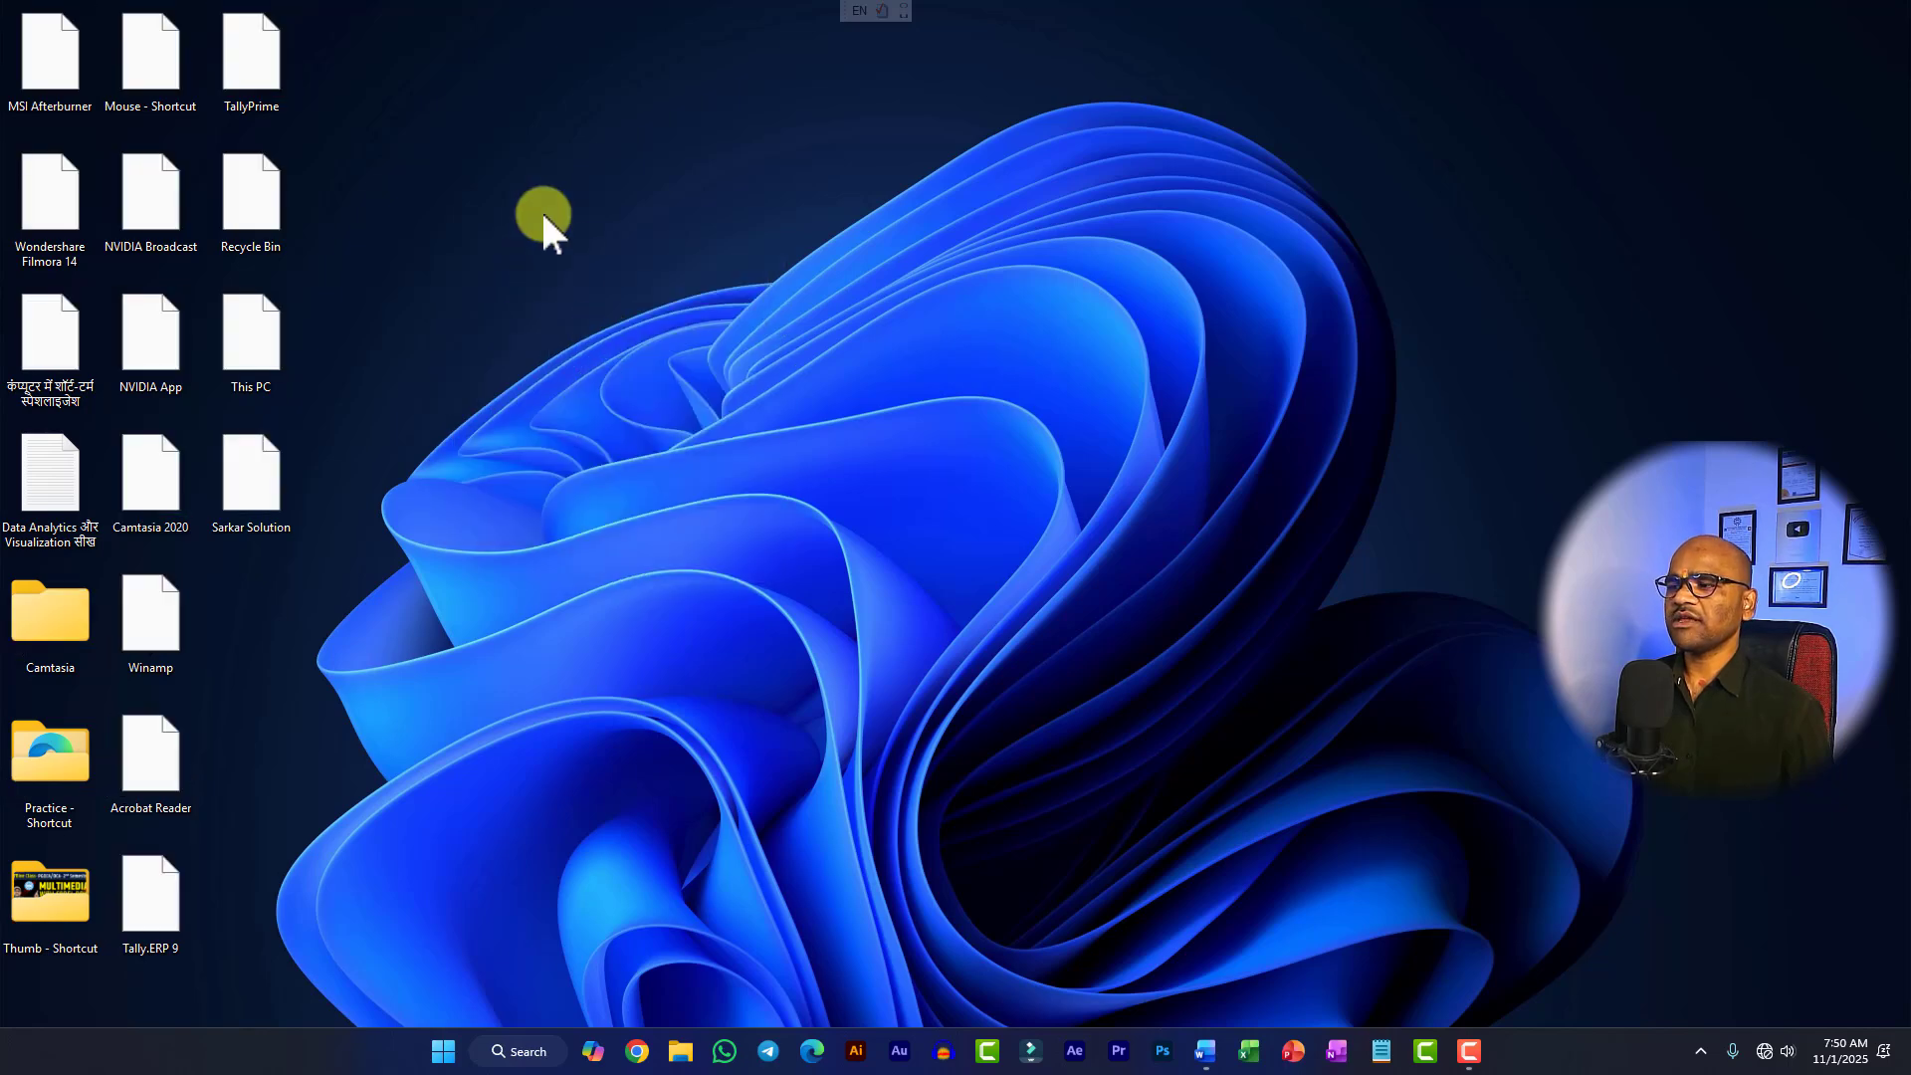
pyautogui.rightClick(542, 214)
pyautogui.click(607, 303)
pyautogui.rightClick(547, 195)
pyautogui.click(617, 288)
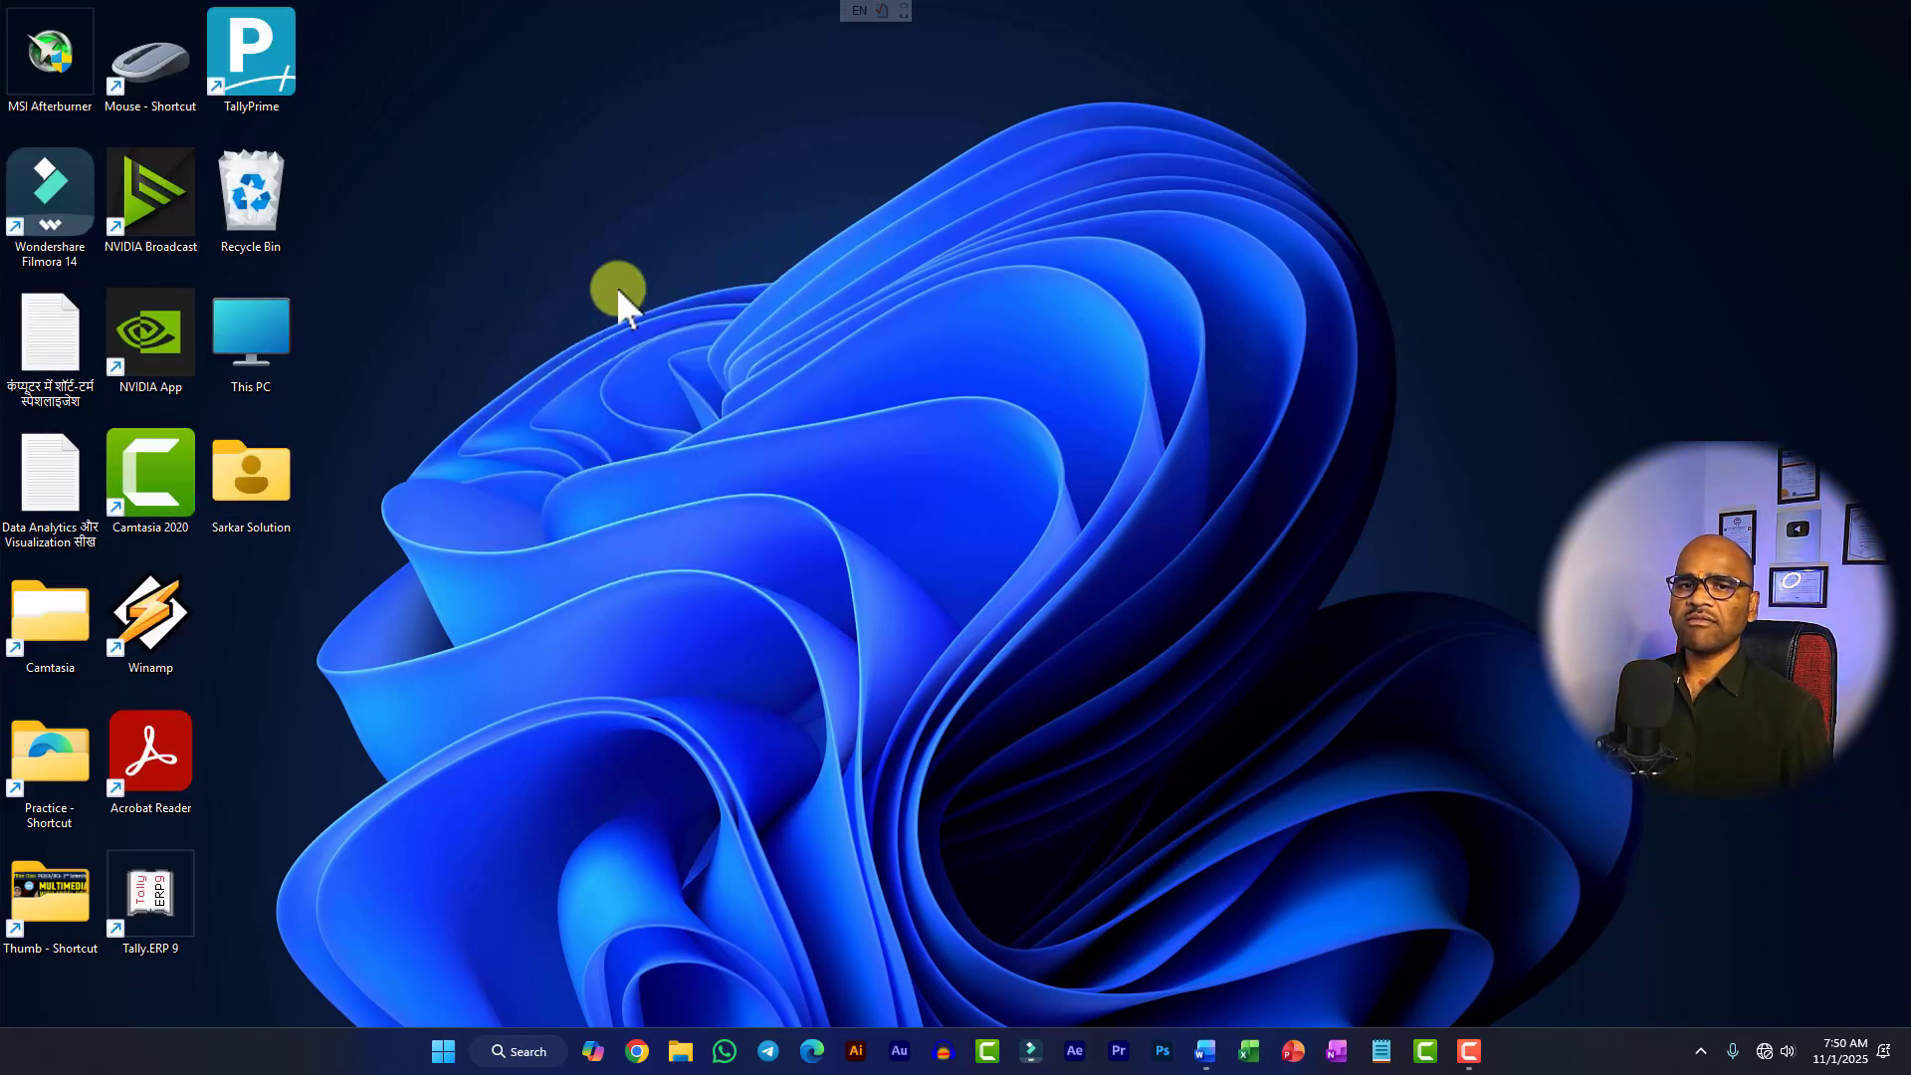
pyautogui.rightClick(581, 235)
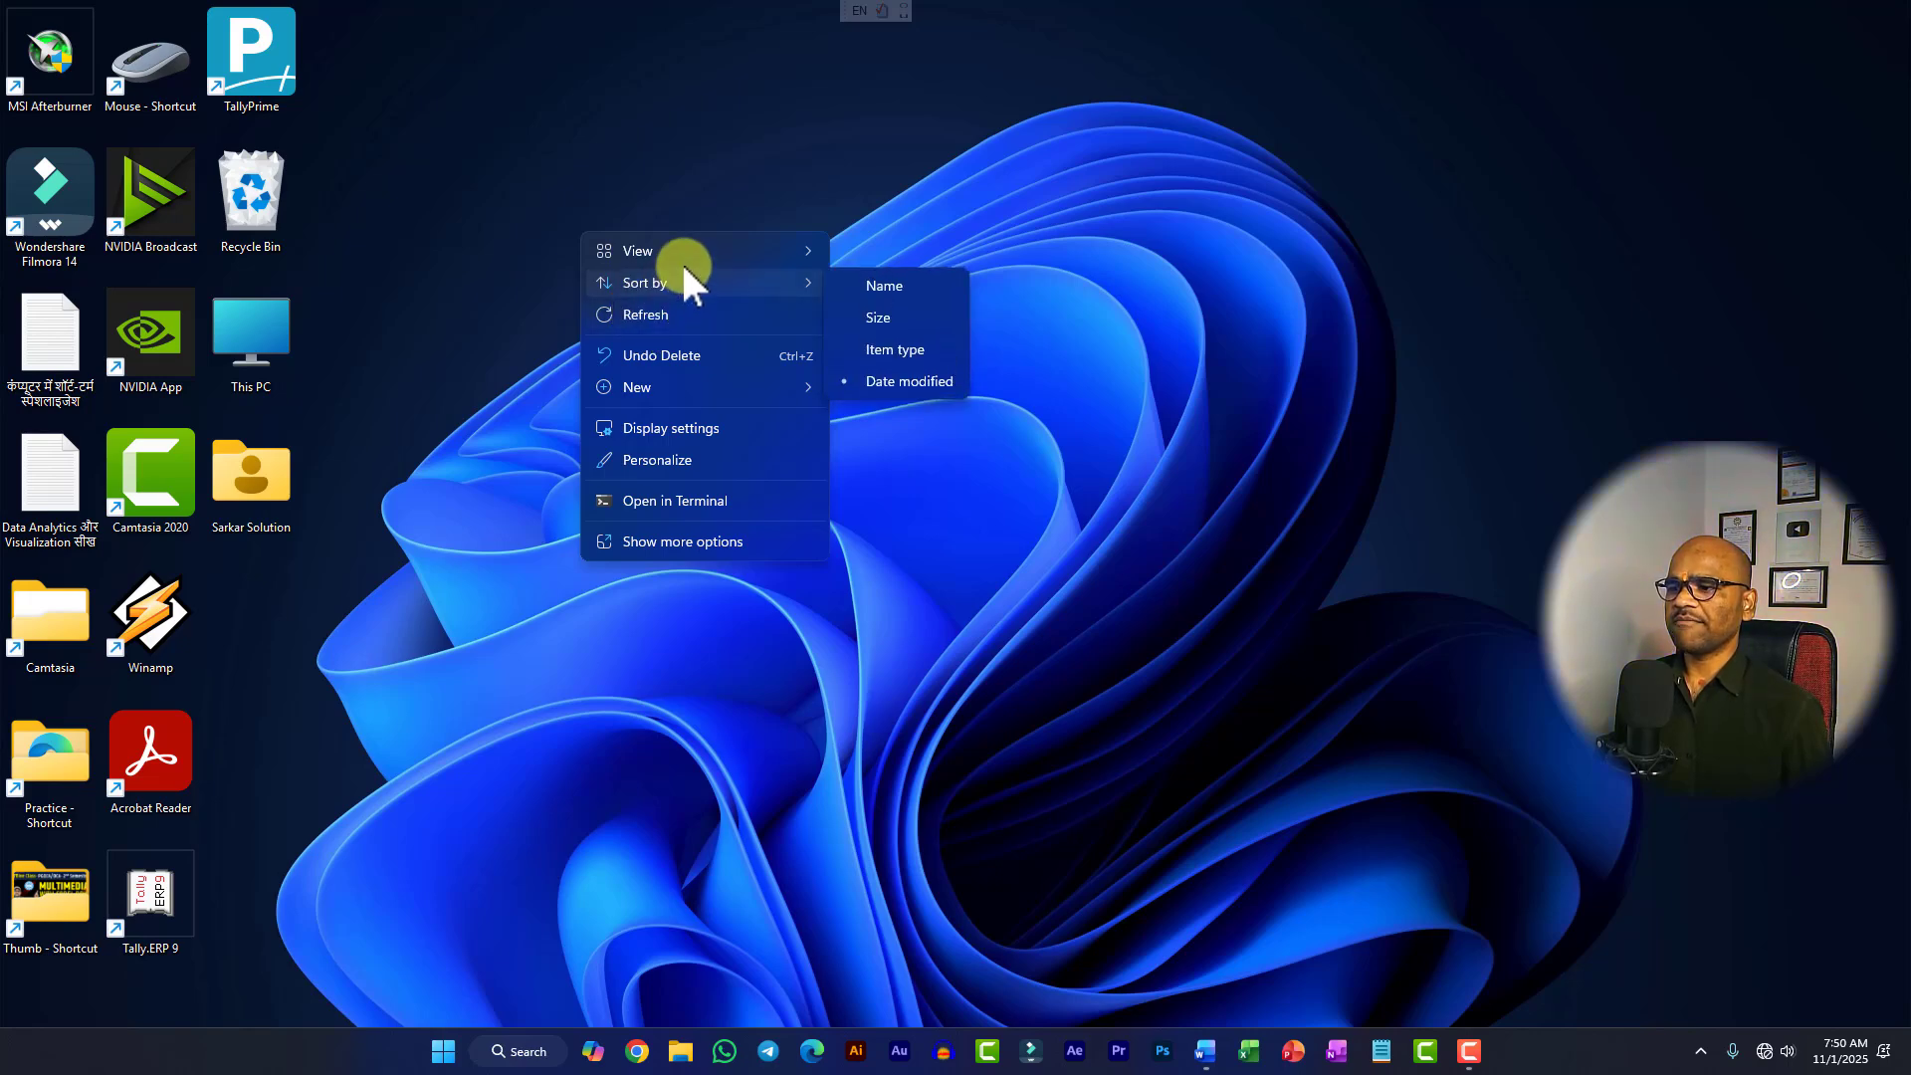
pyautogui.moveTo(683, 261)
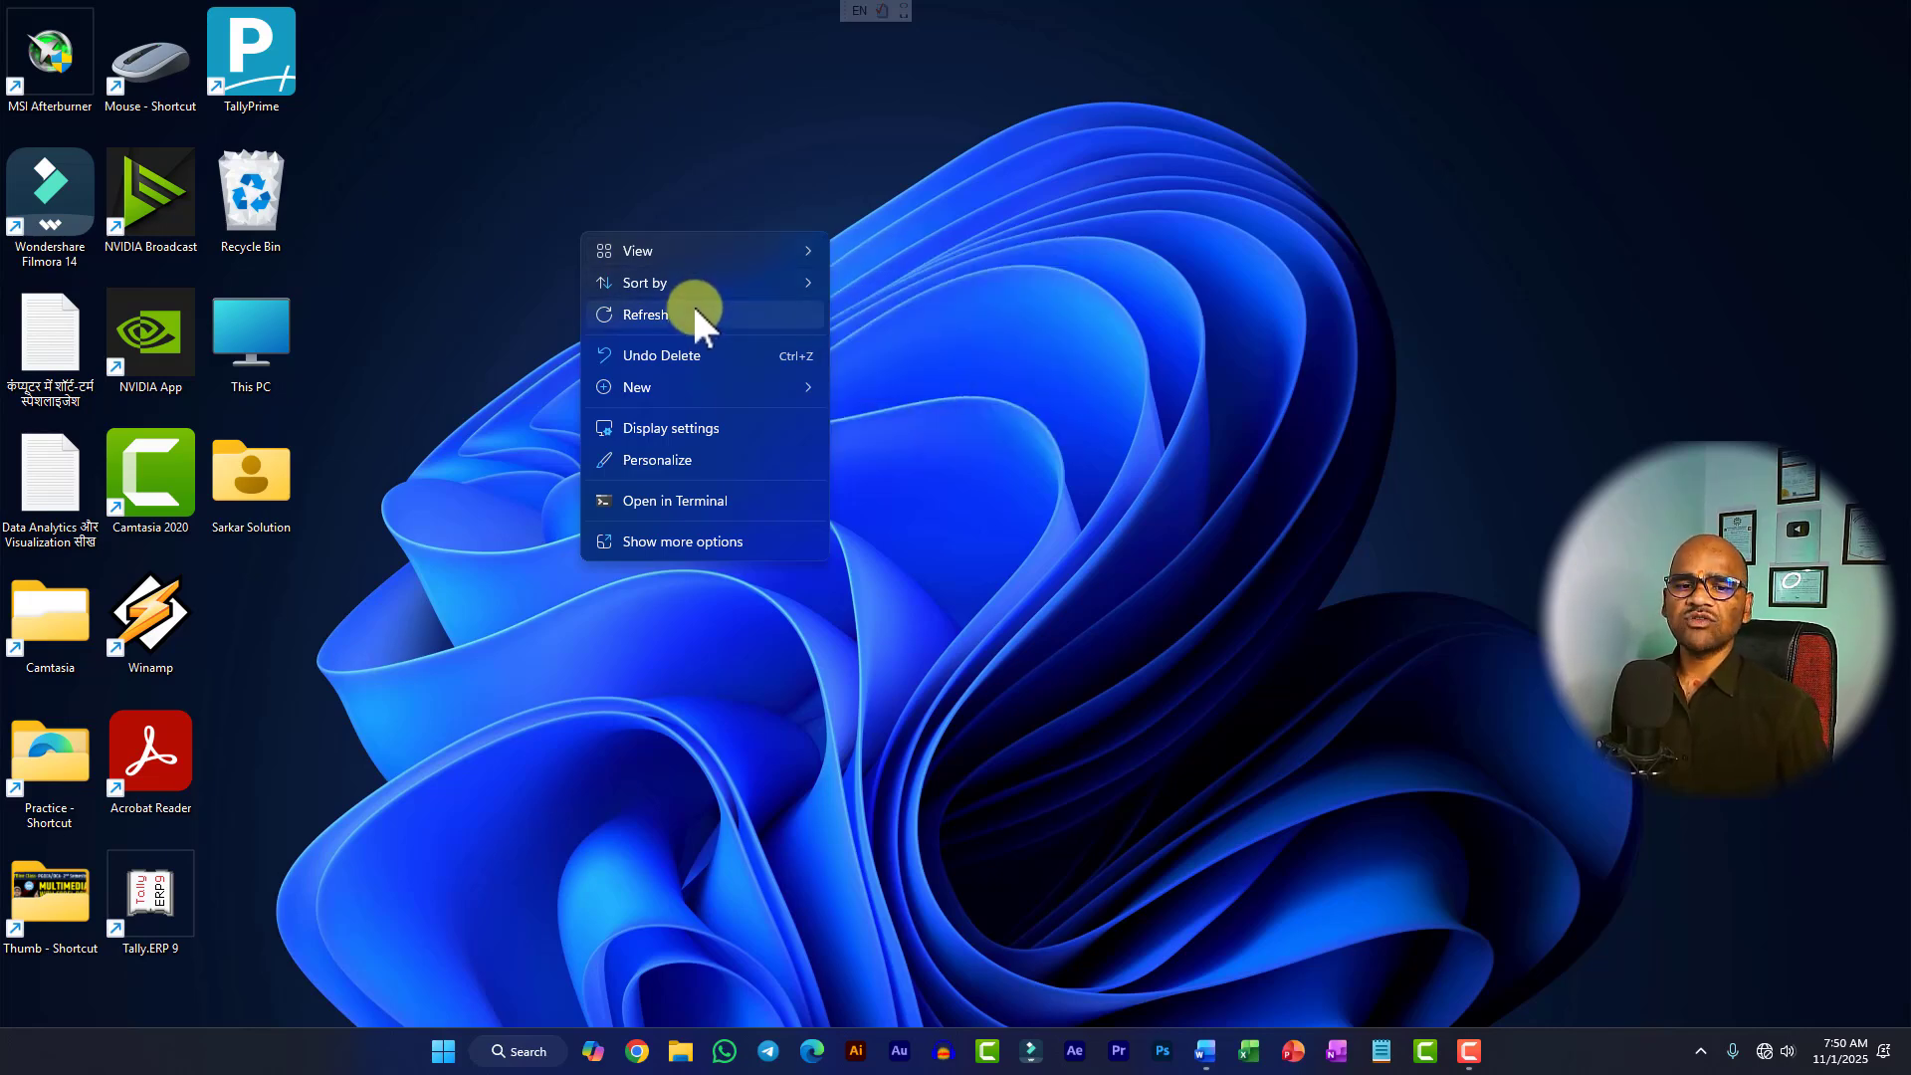
pyautogui.click(595, 175)
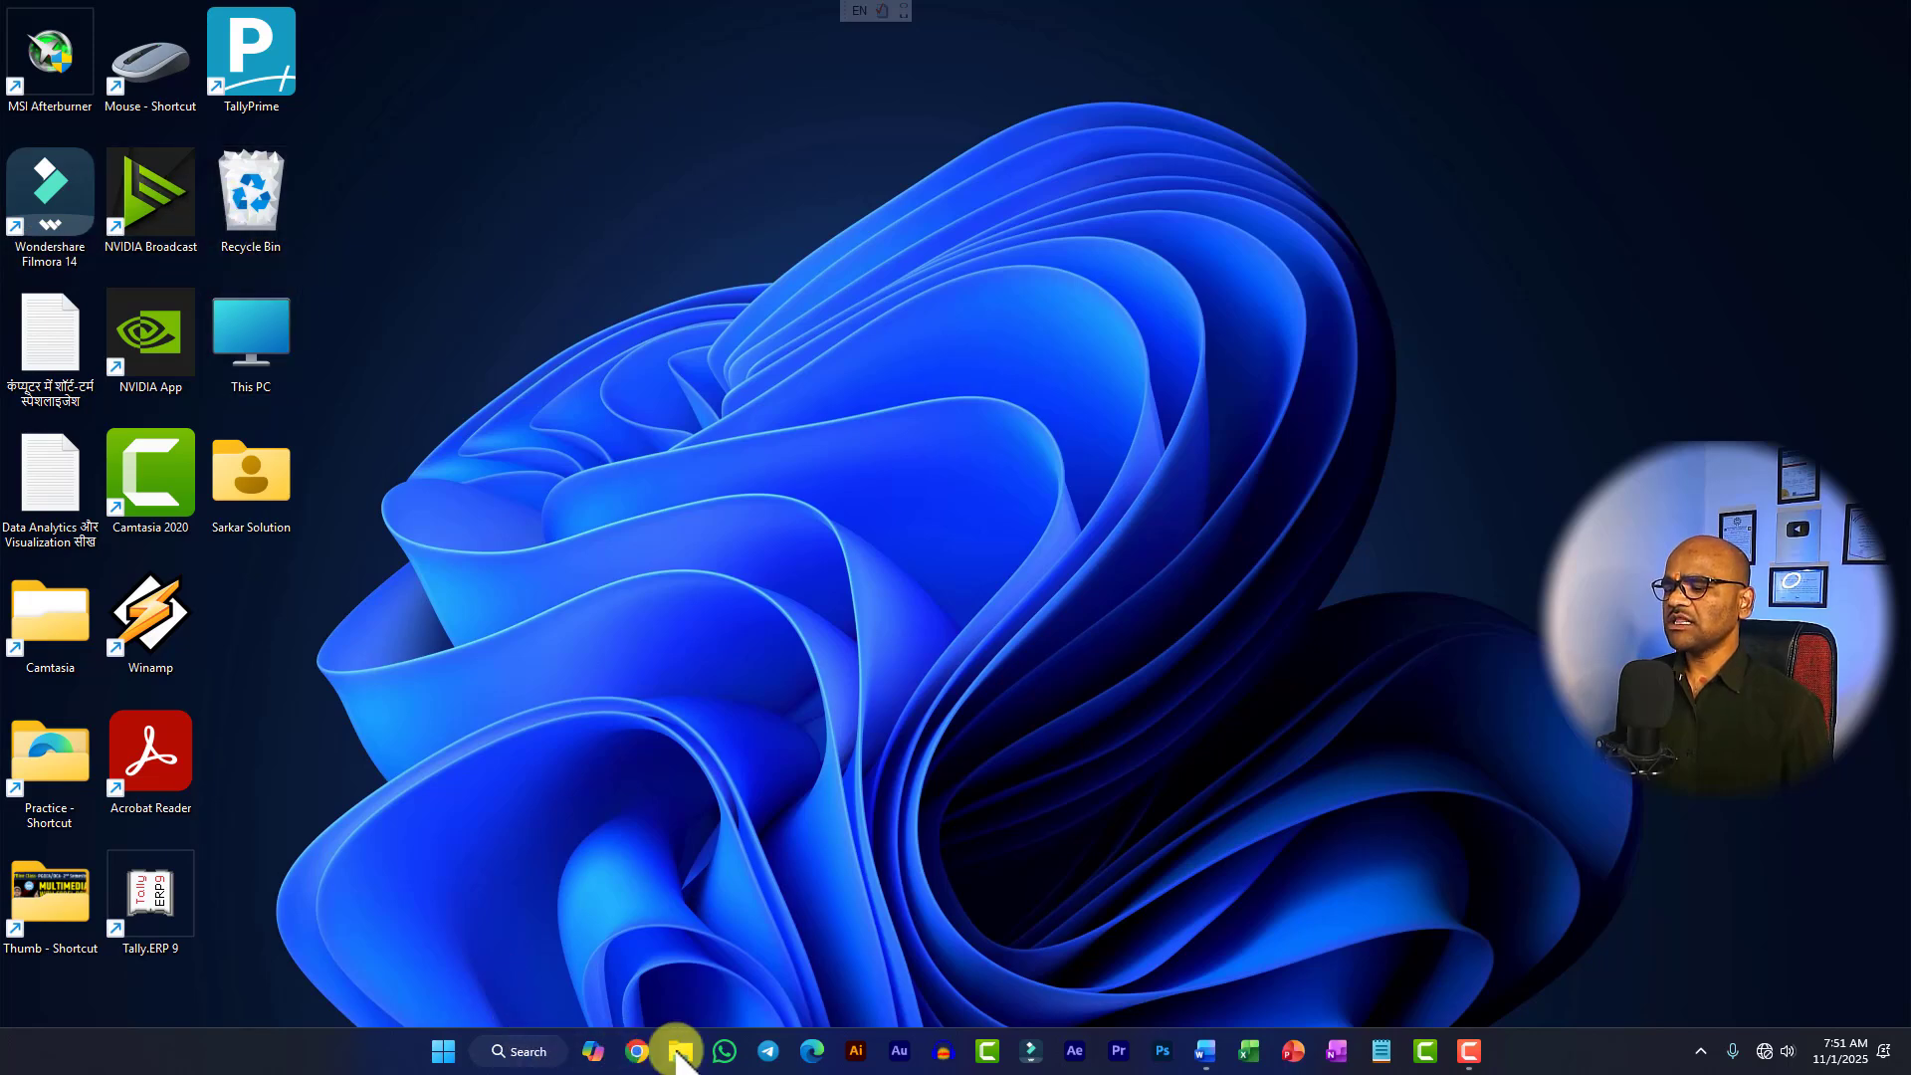
# Step: Open the Downloads folder in File Explorer and enlarge its file icons
pyautogui.click(679, 1052)
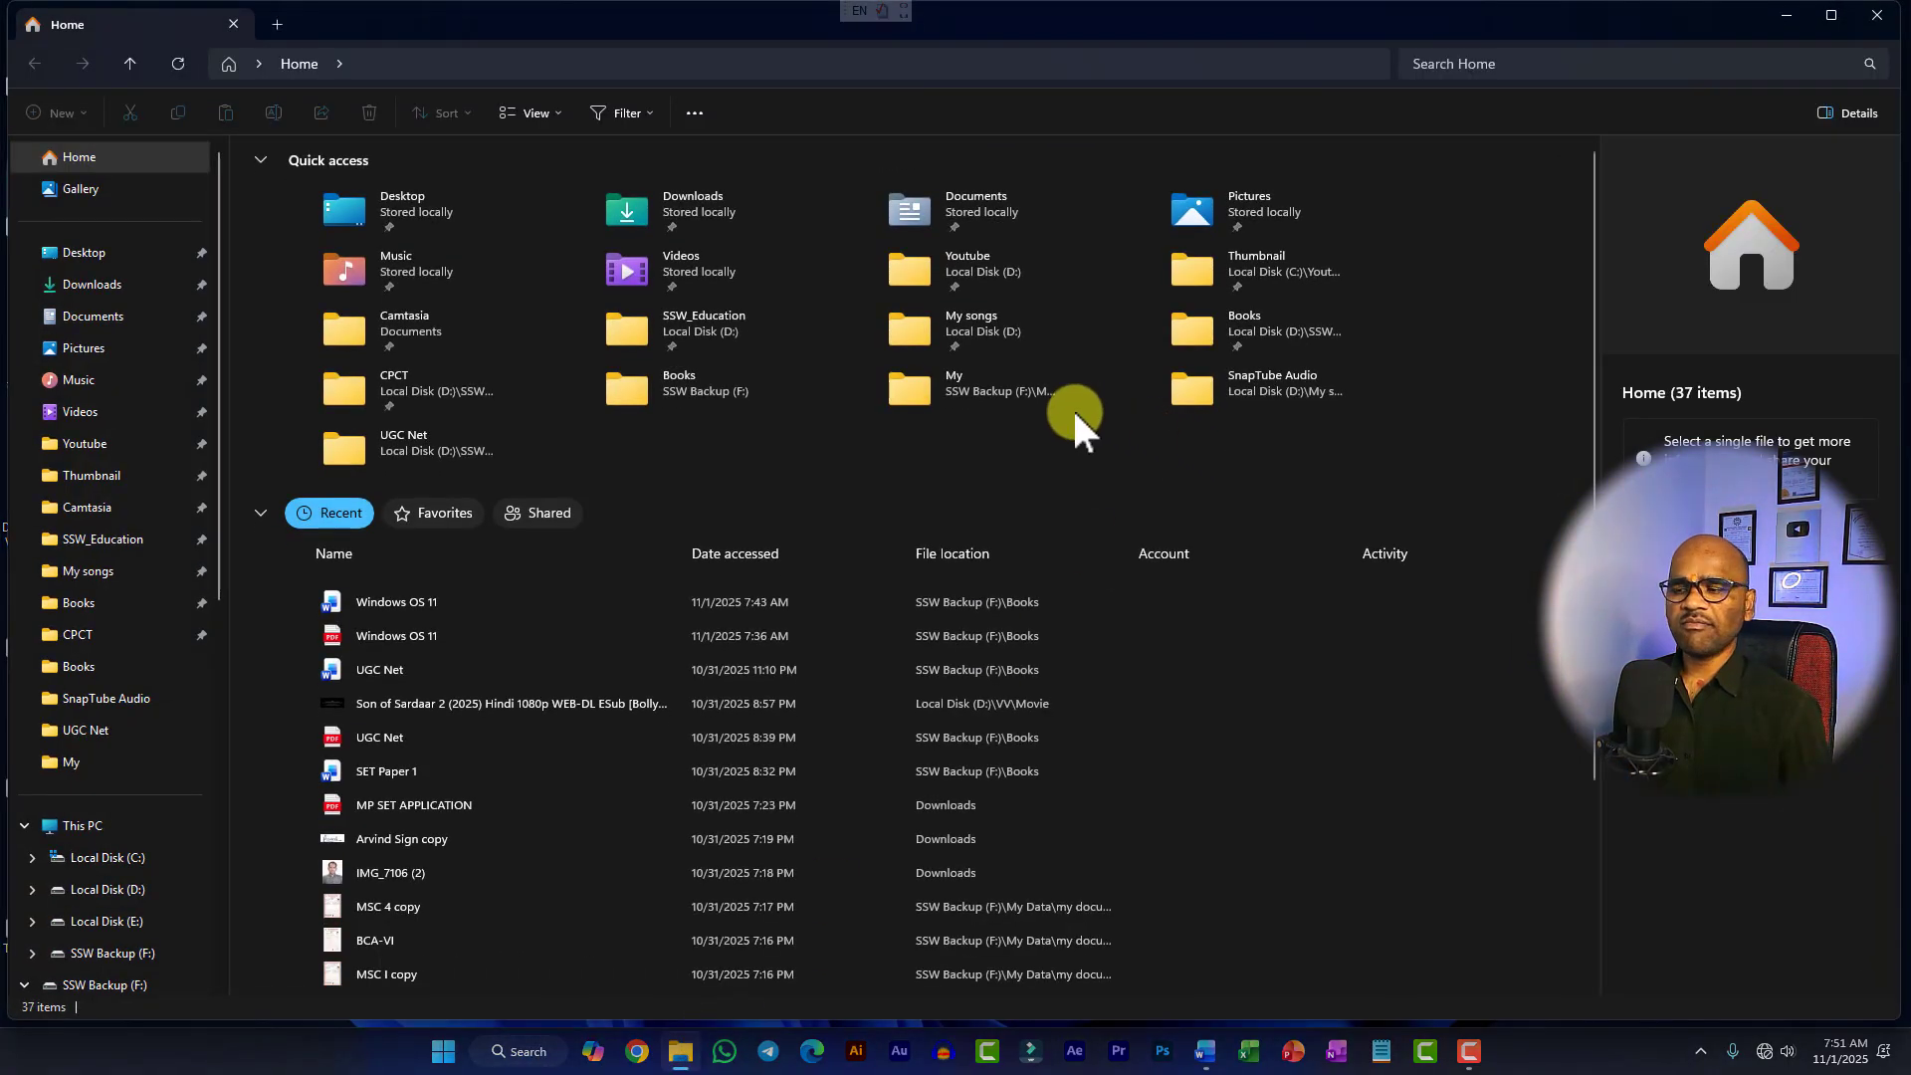
pyautogui.click(88, 285)
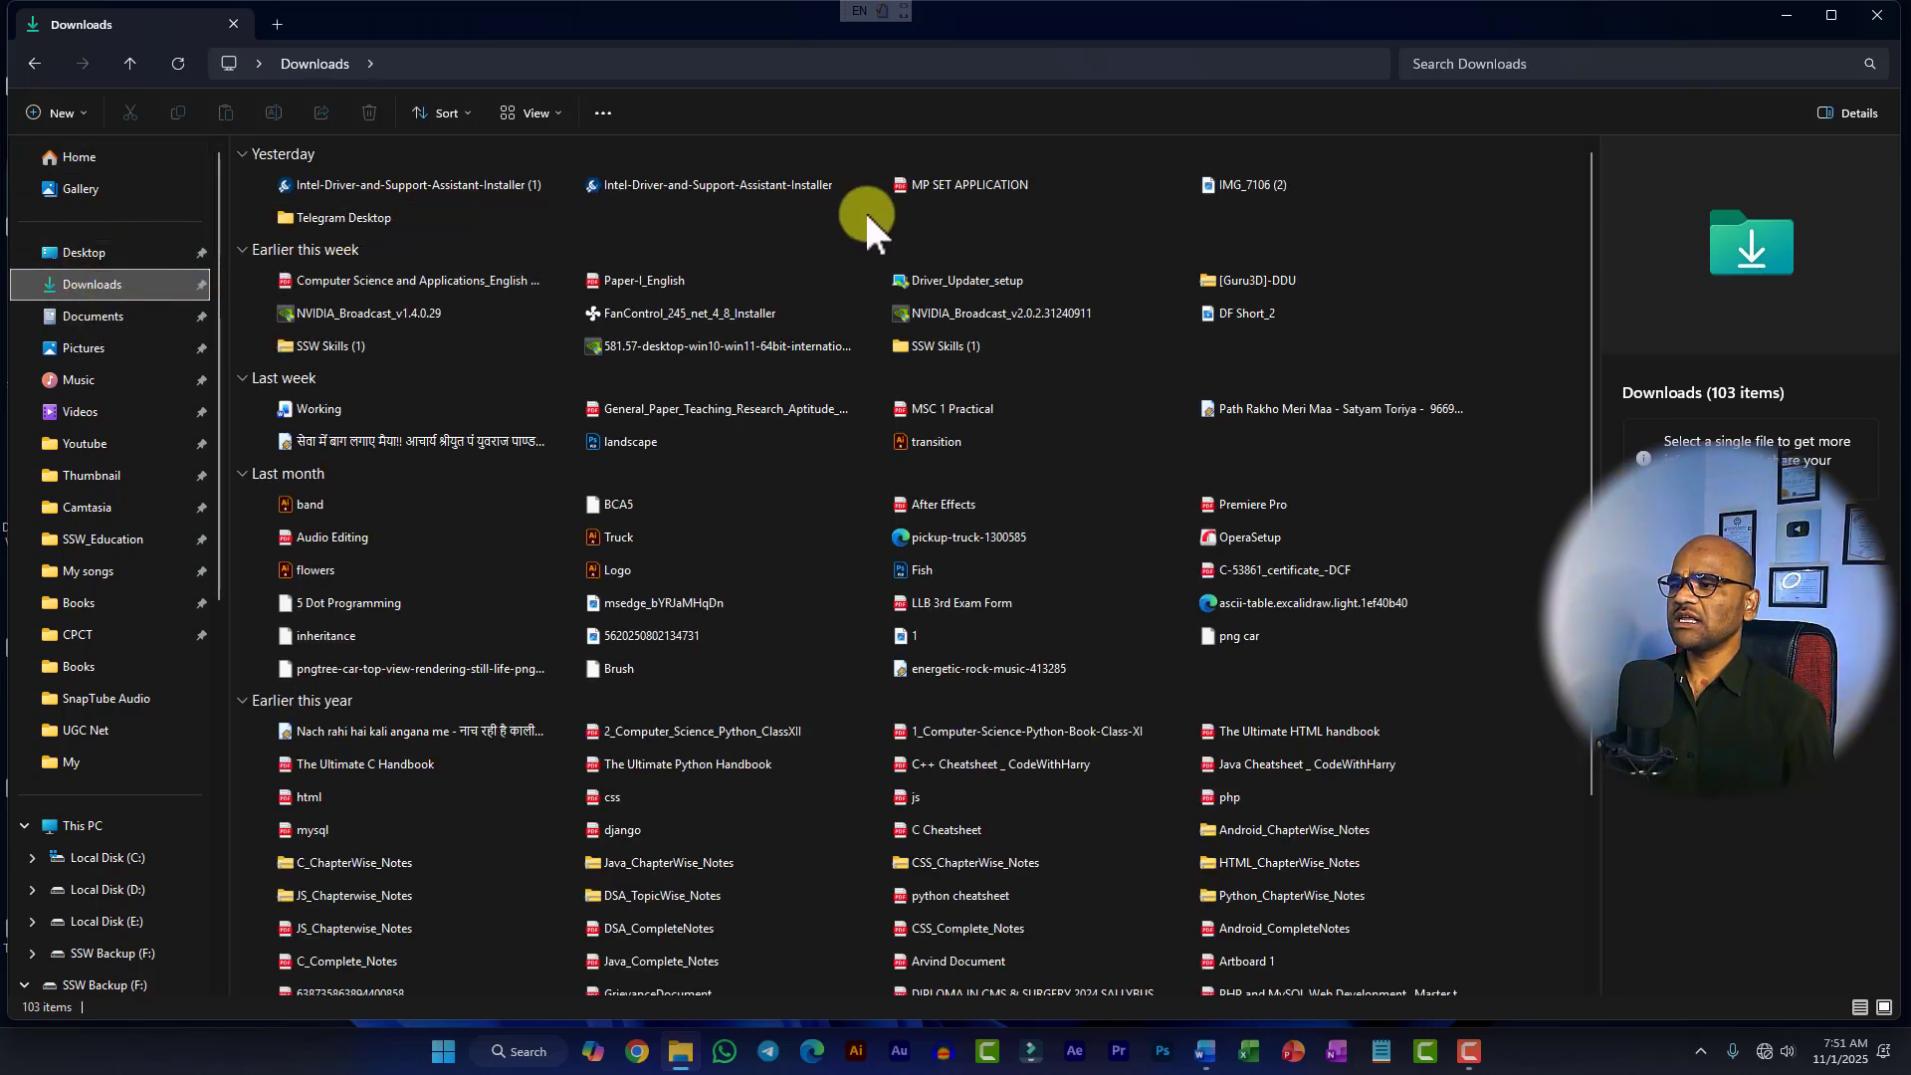
pyautogui.scroll(3, 834, 235)
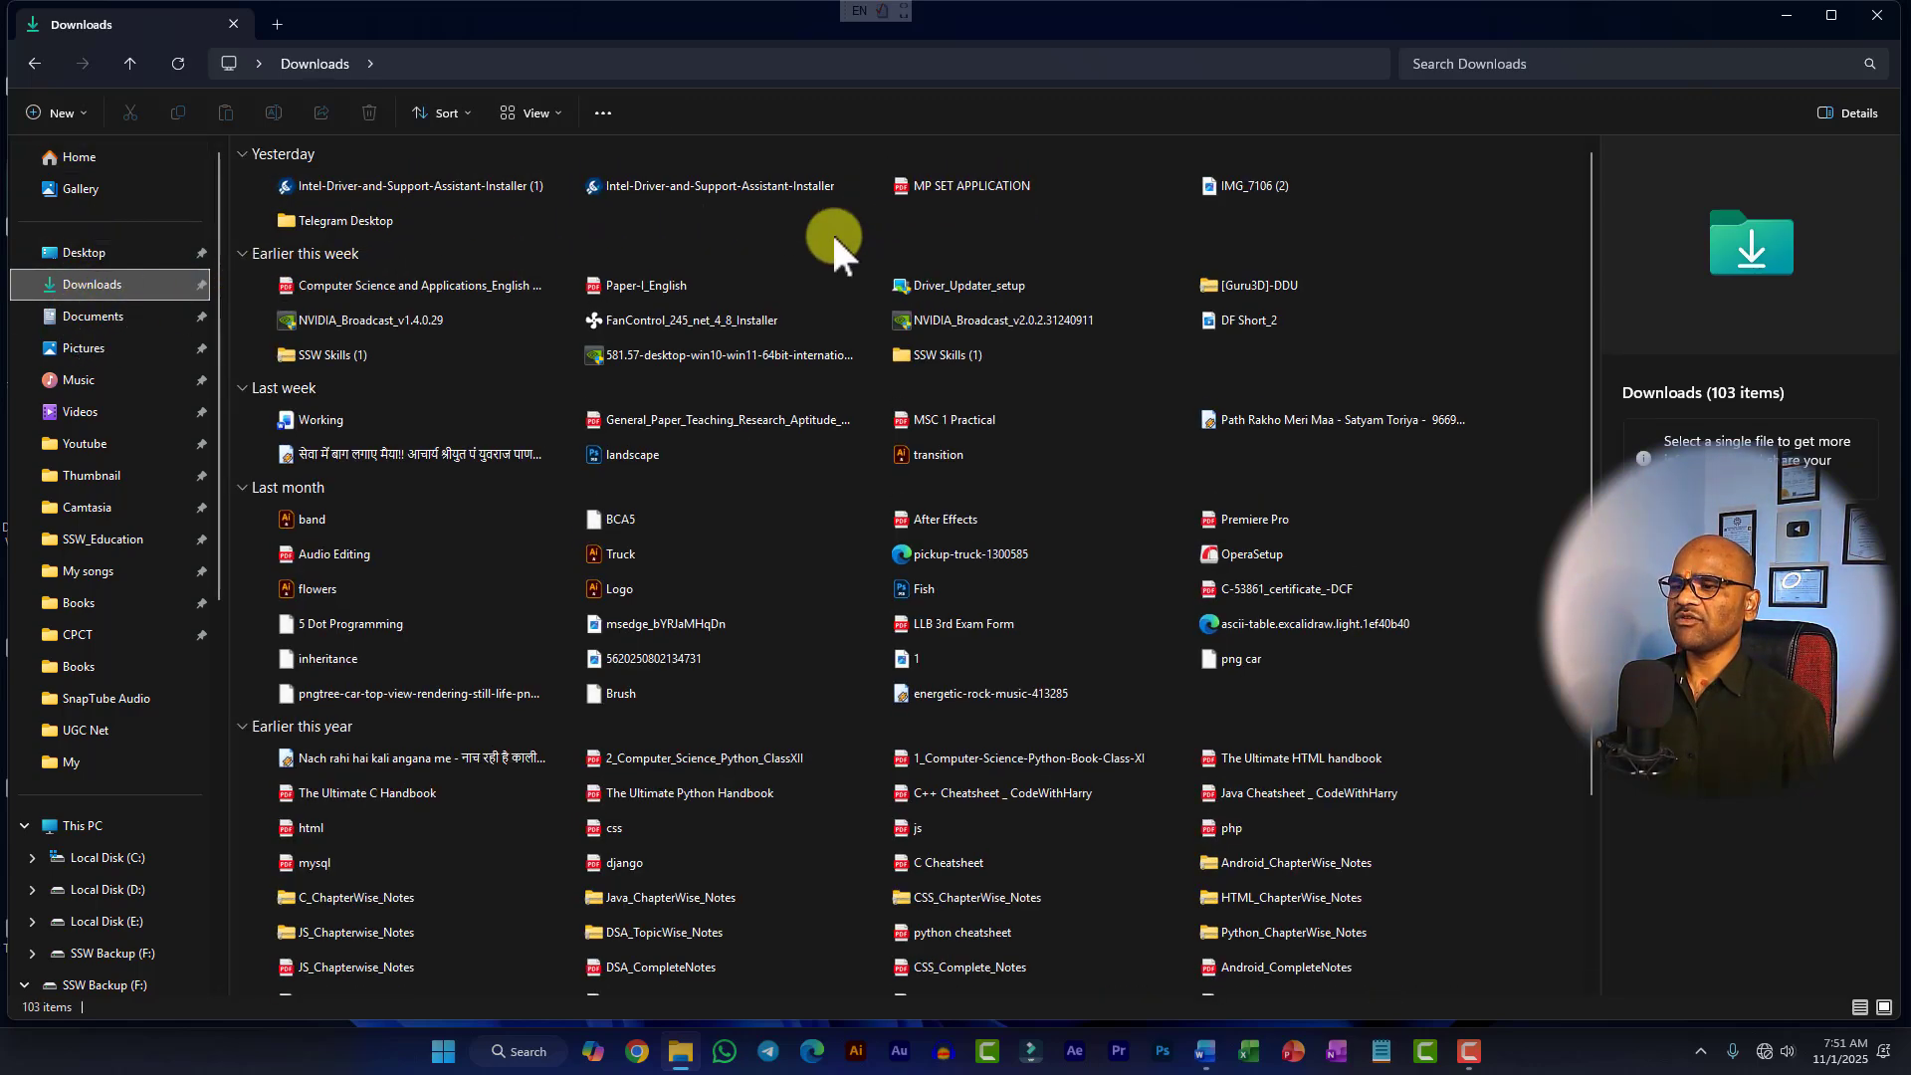
# Step: Copy the path of the SSW Skills (1) folder in Downloads and minimize File Explorer
pyautogui.click(918, 403)
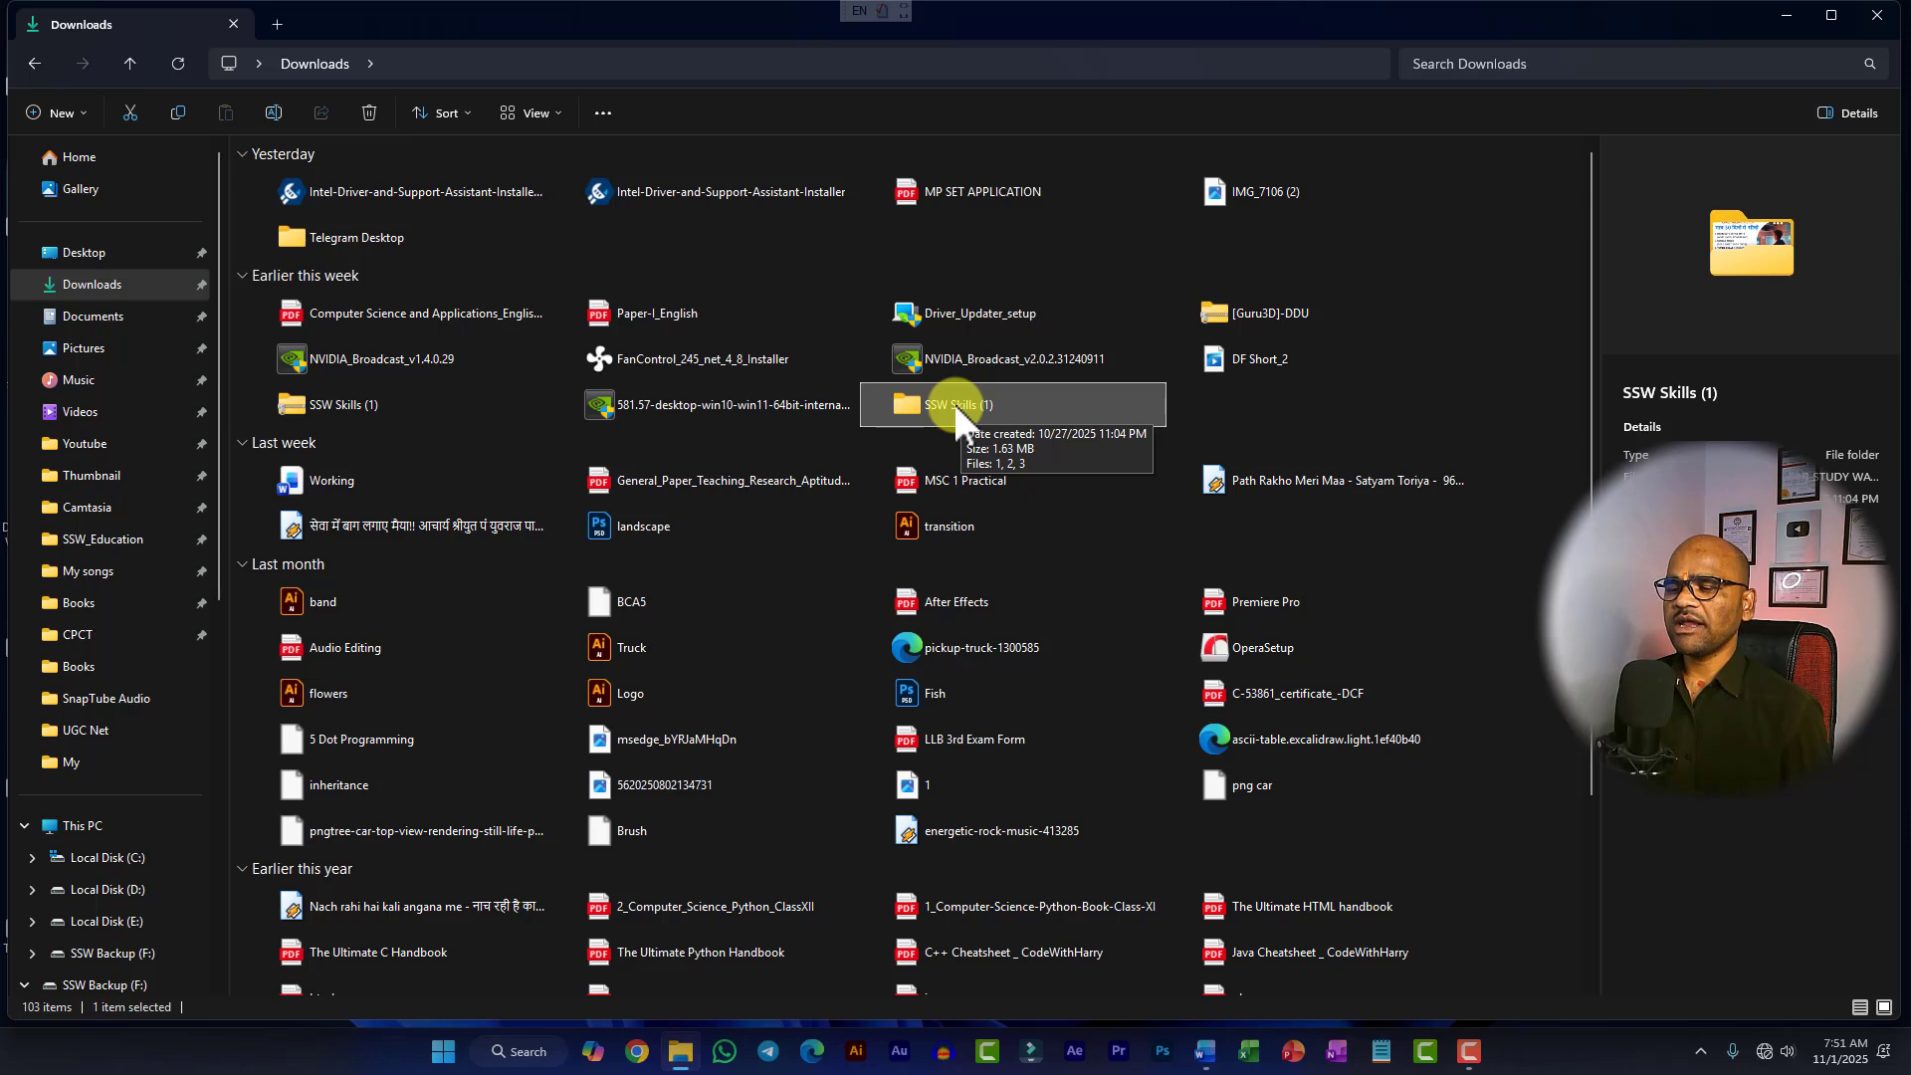
pyautogui.rightClick(953, 403)
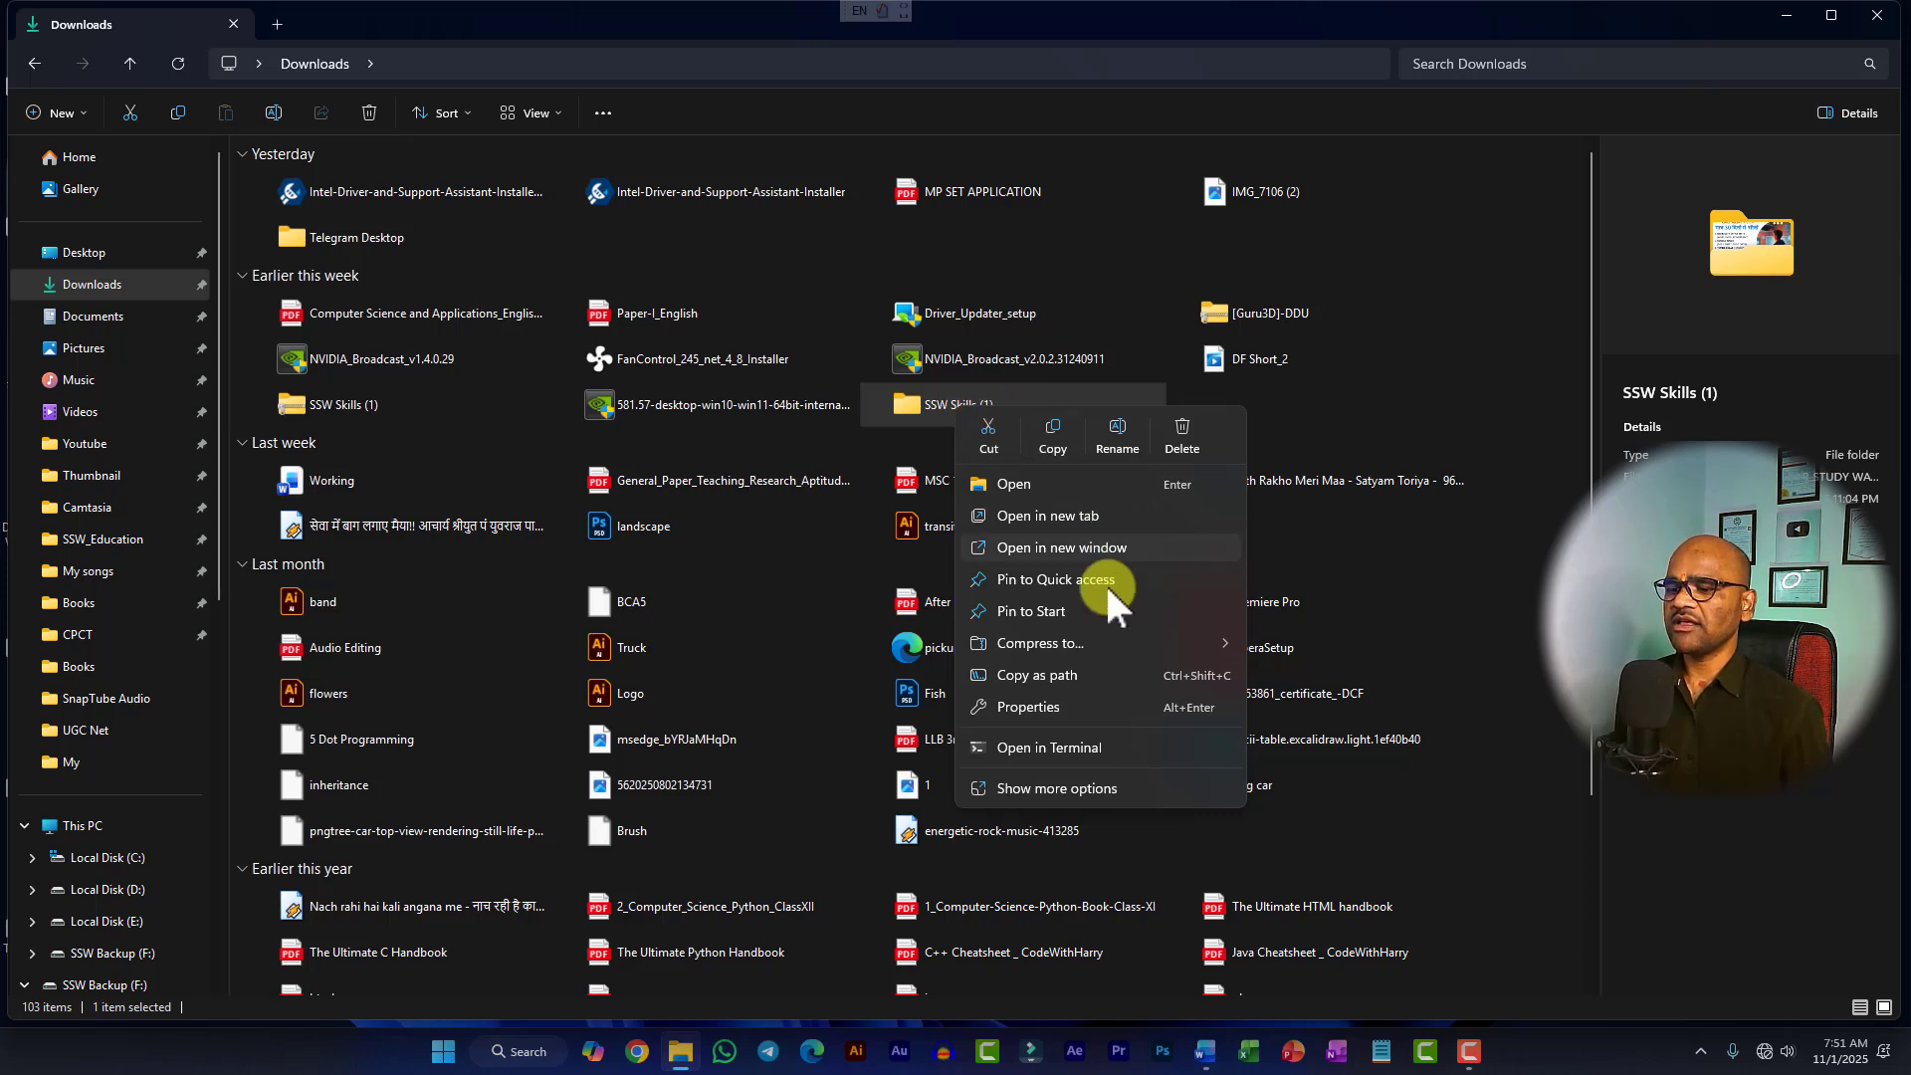
pyautogui.click(1051, 675)
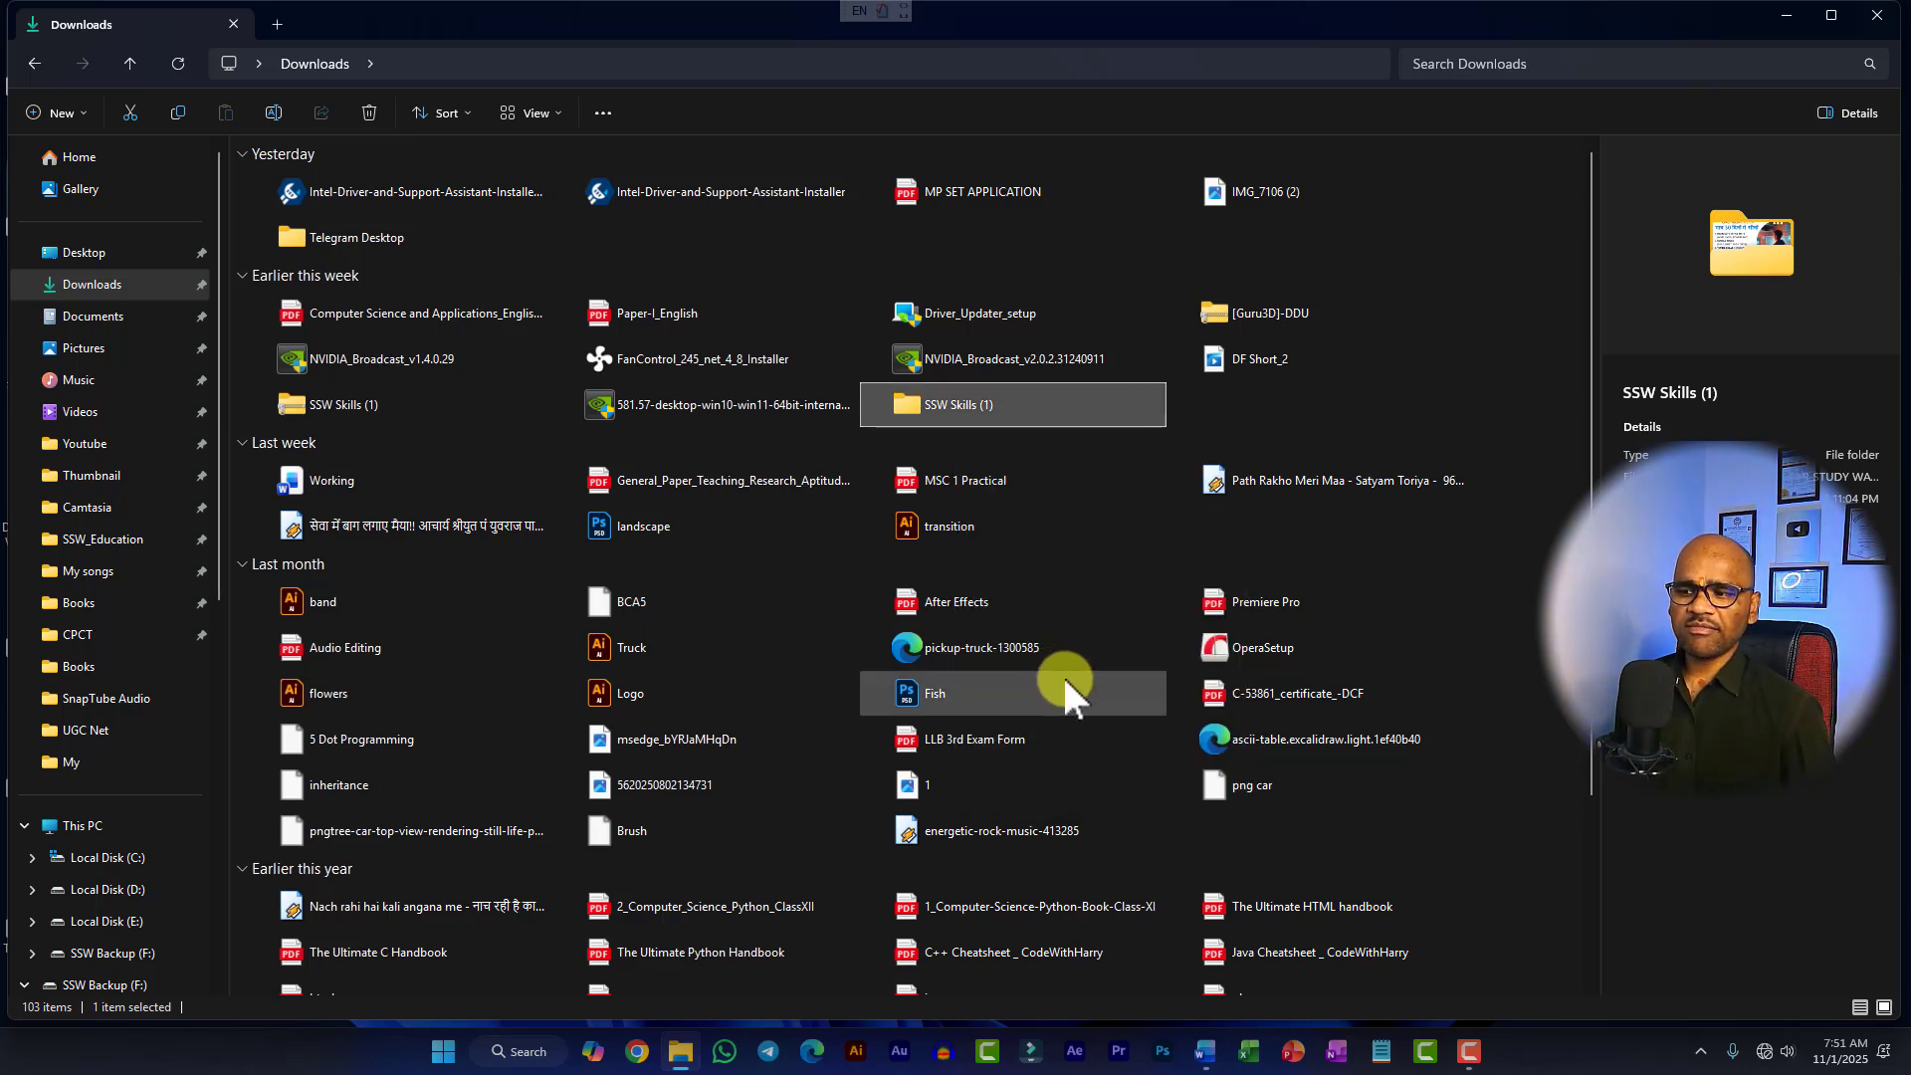
pyautogui.click(1788, 18)
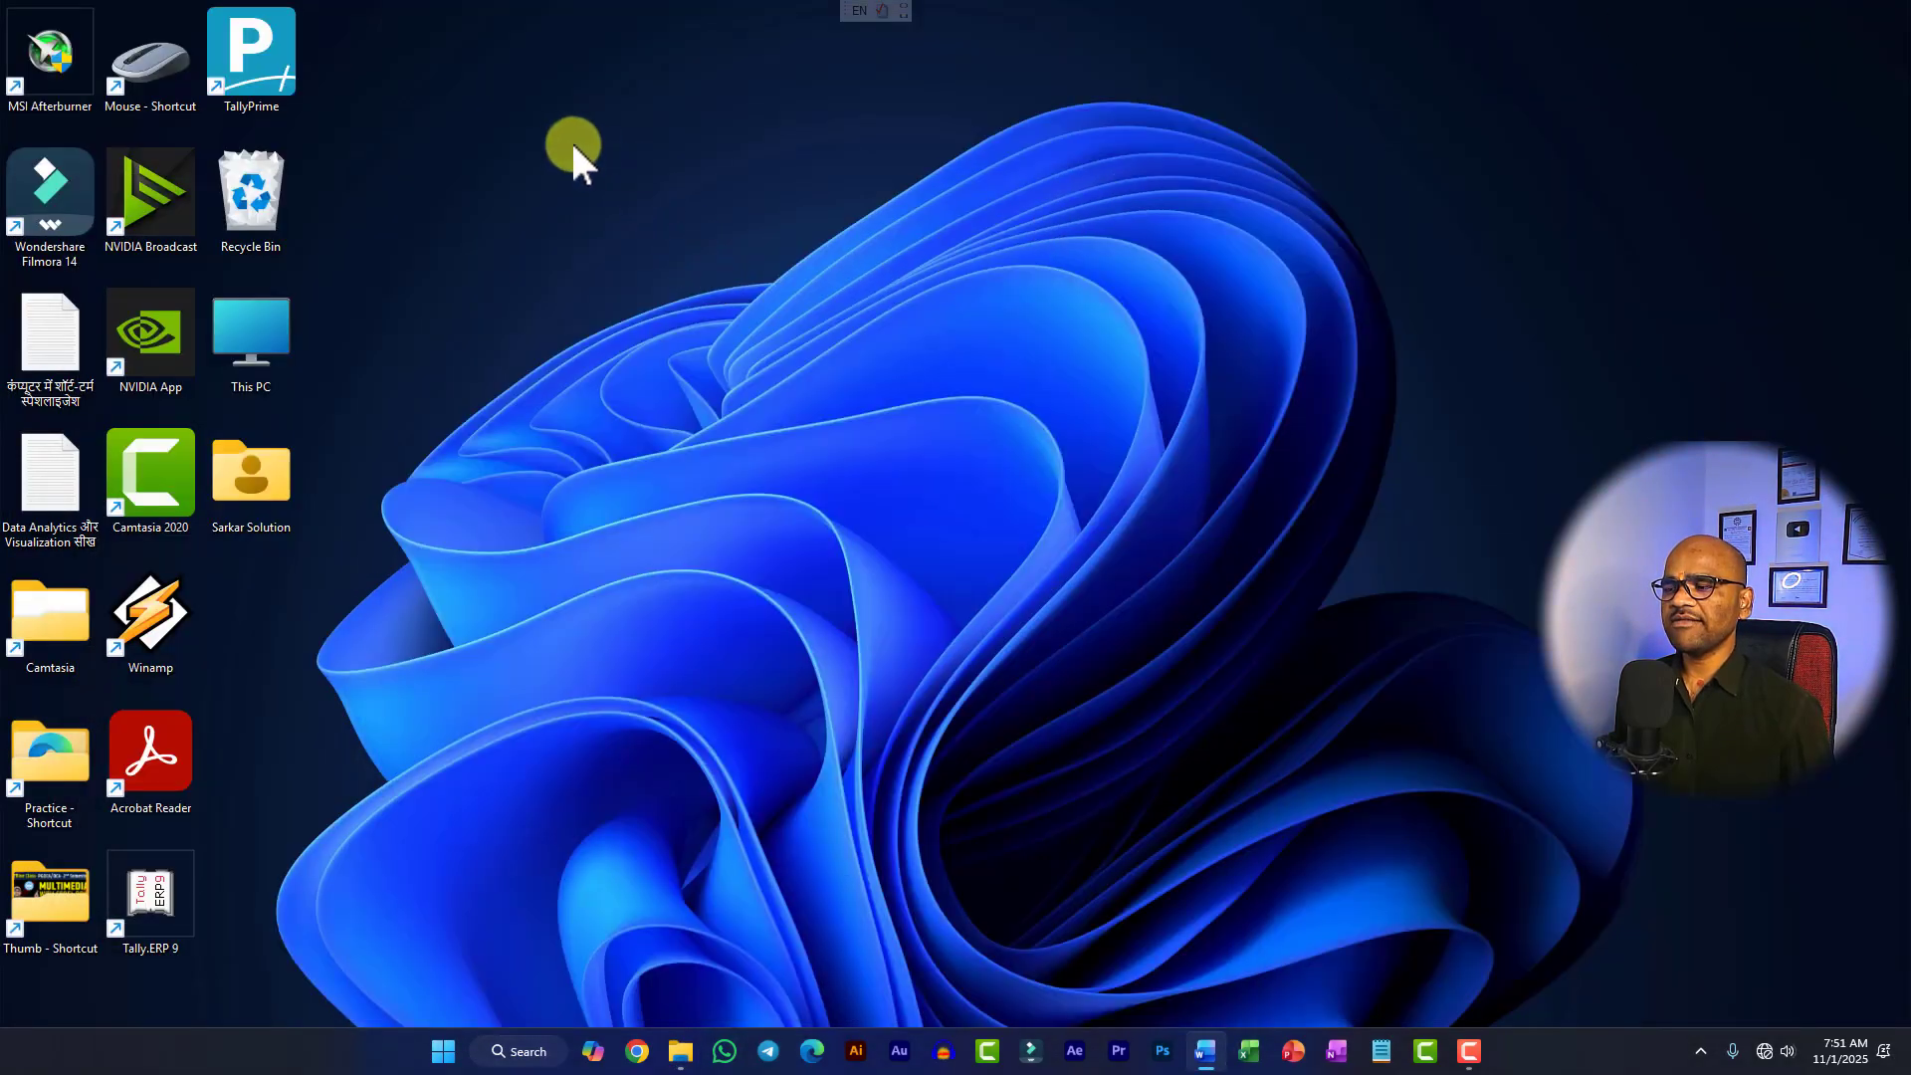
# Step: Start a new desktop shortcut and paste the copied SSW Skills (1) folder path as the item's location
pyautogui.rightClick(530, 111)
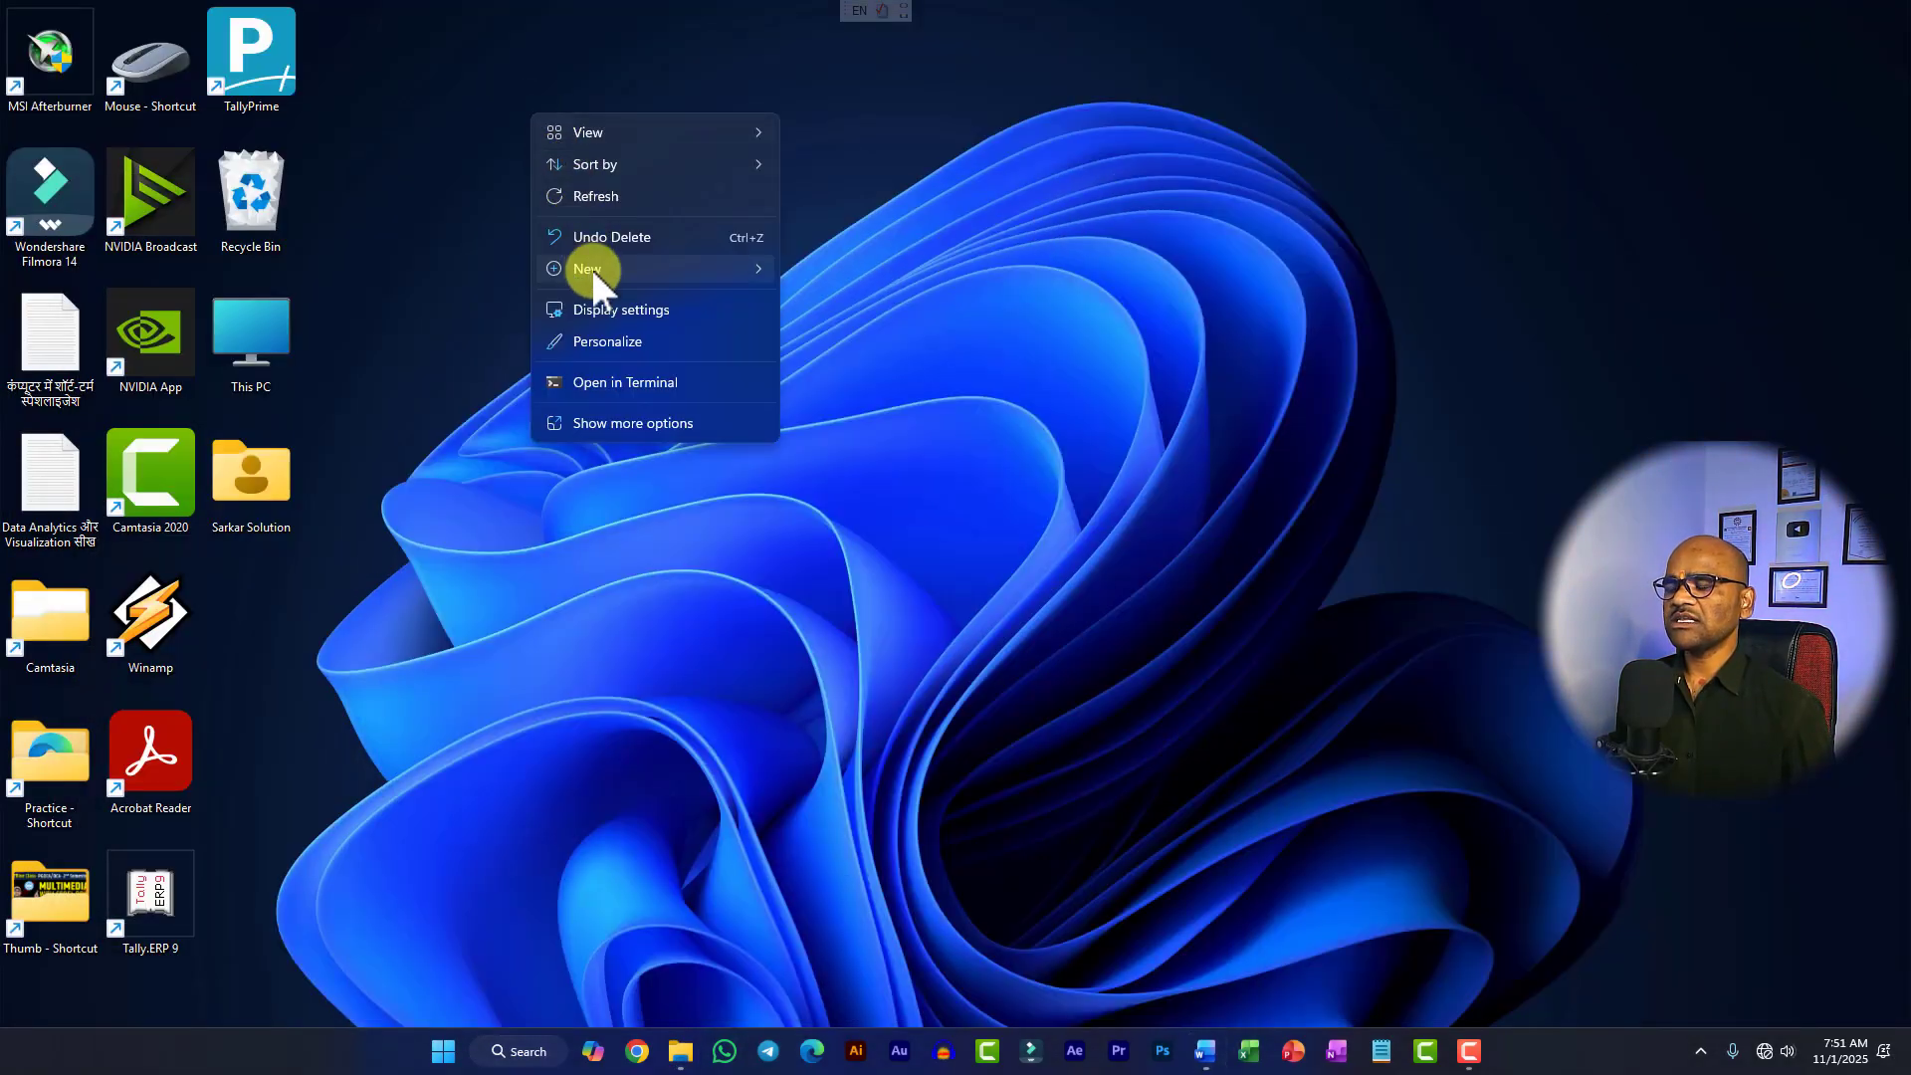
pyautogui.moveTo(591, 269)
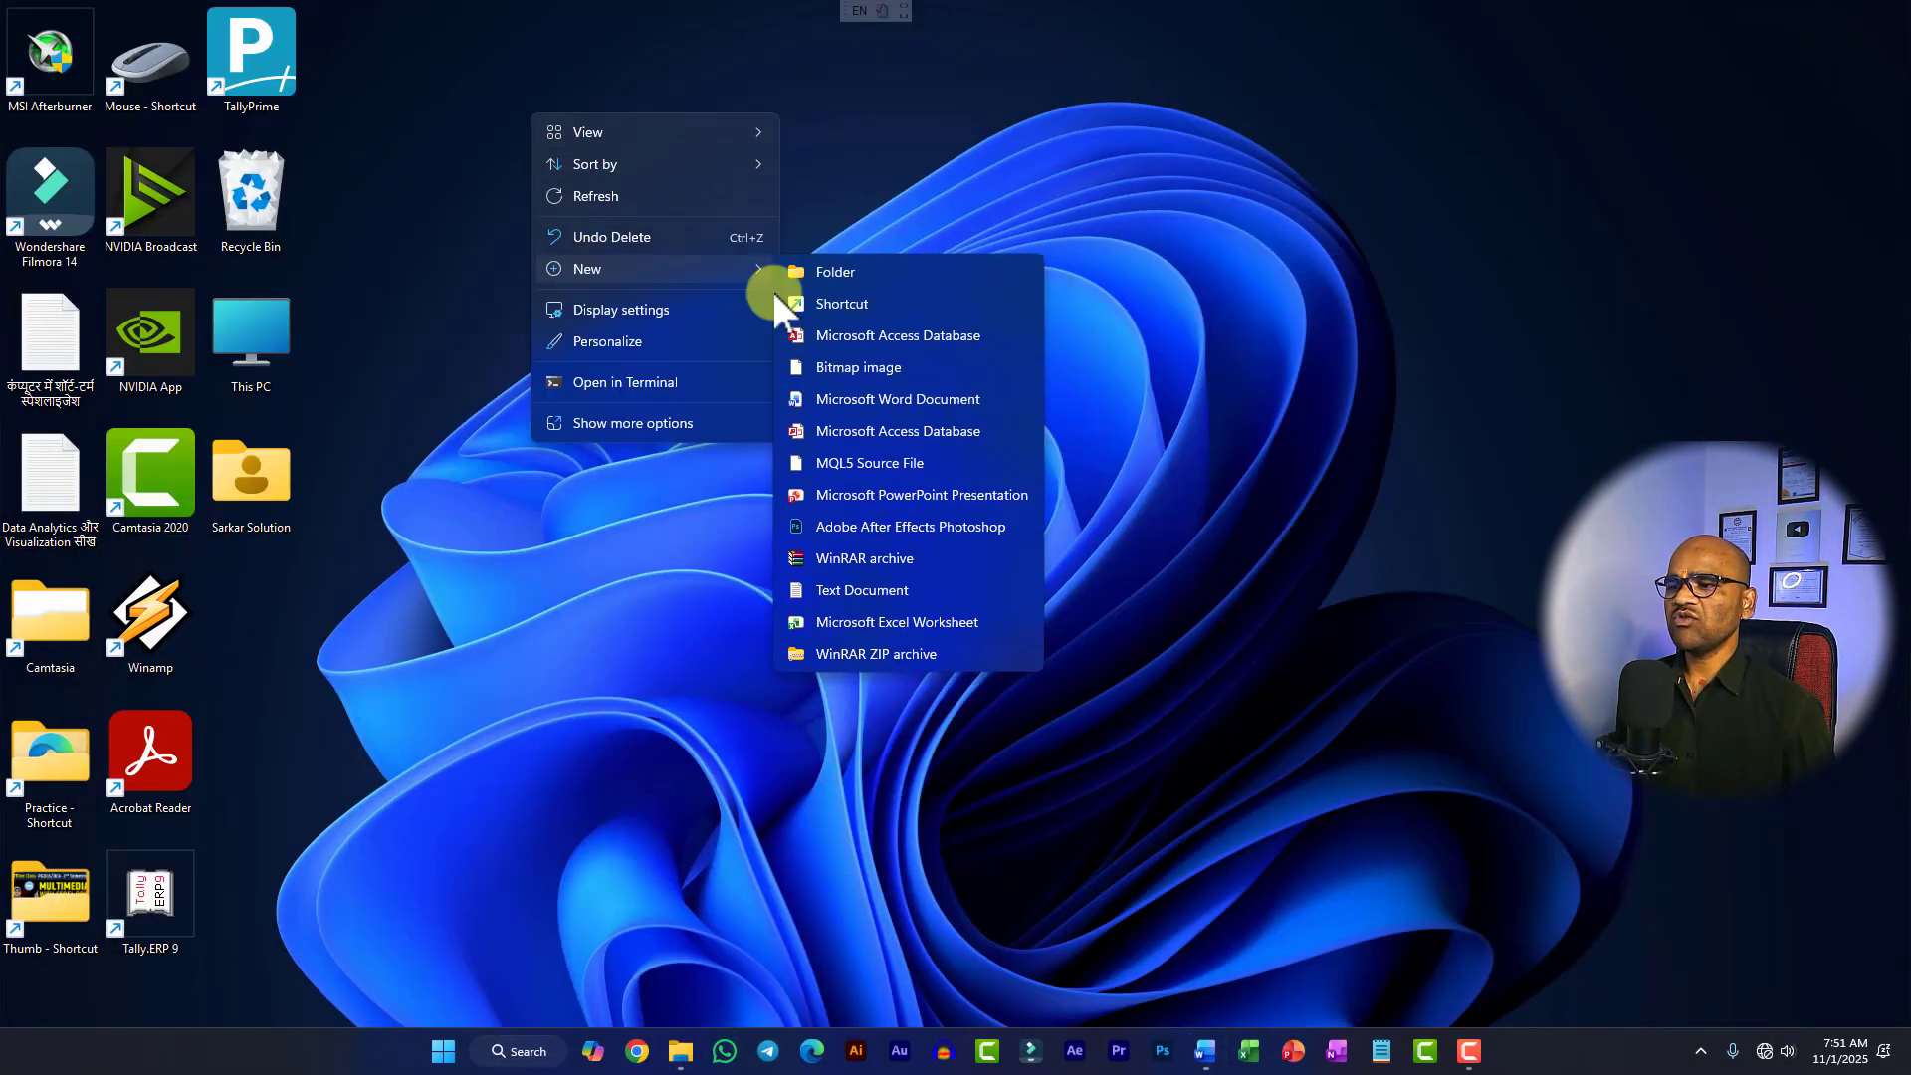
pyautogui.click(842, 302)
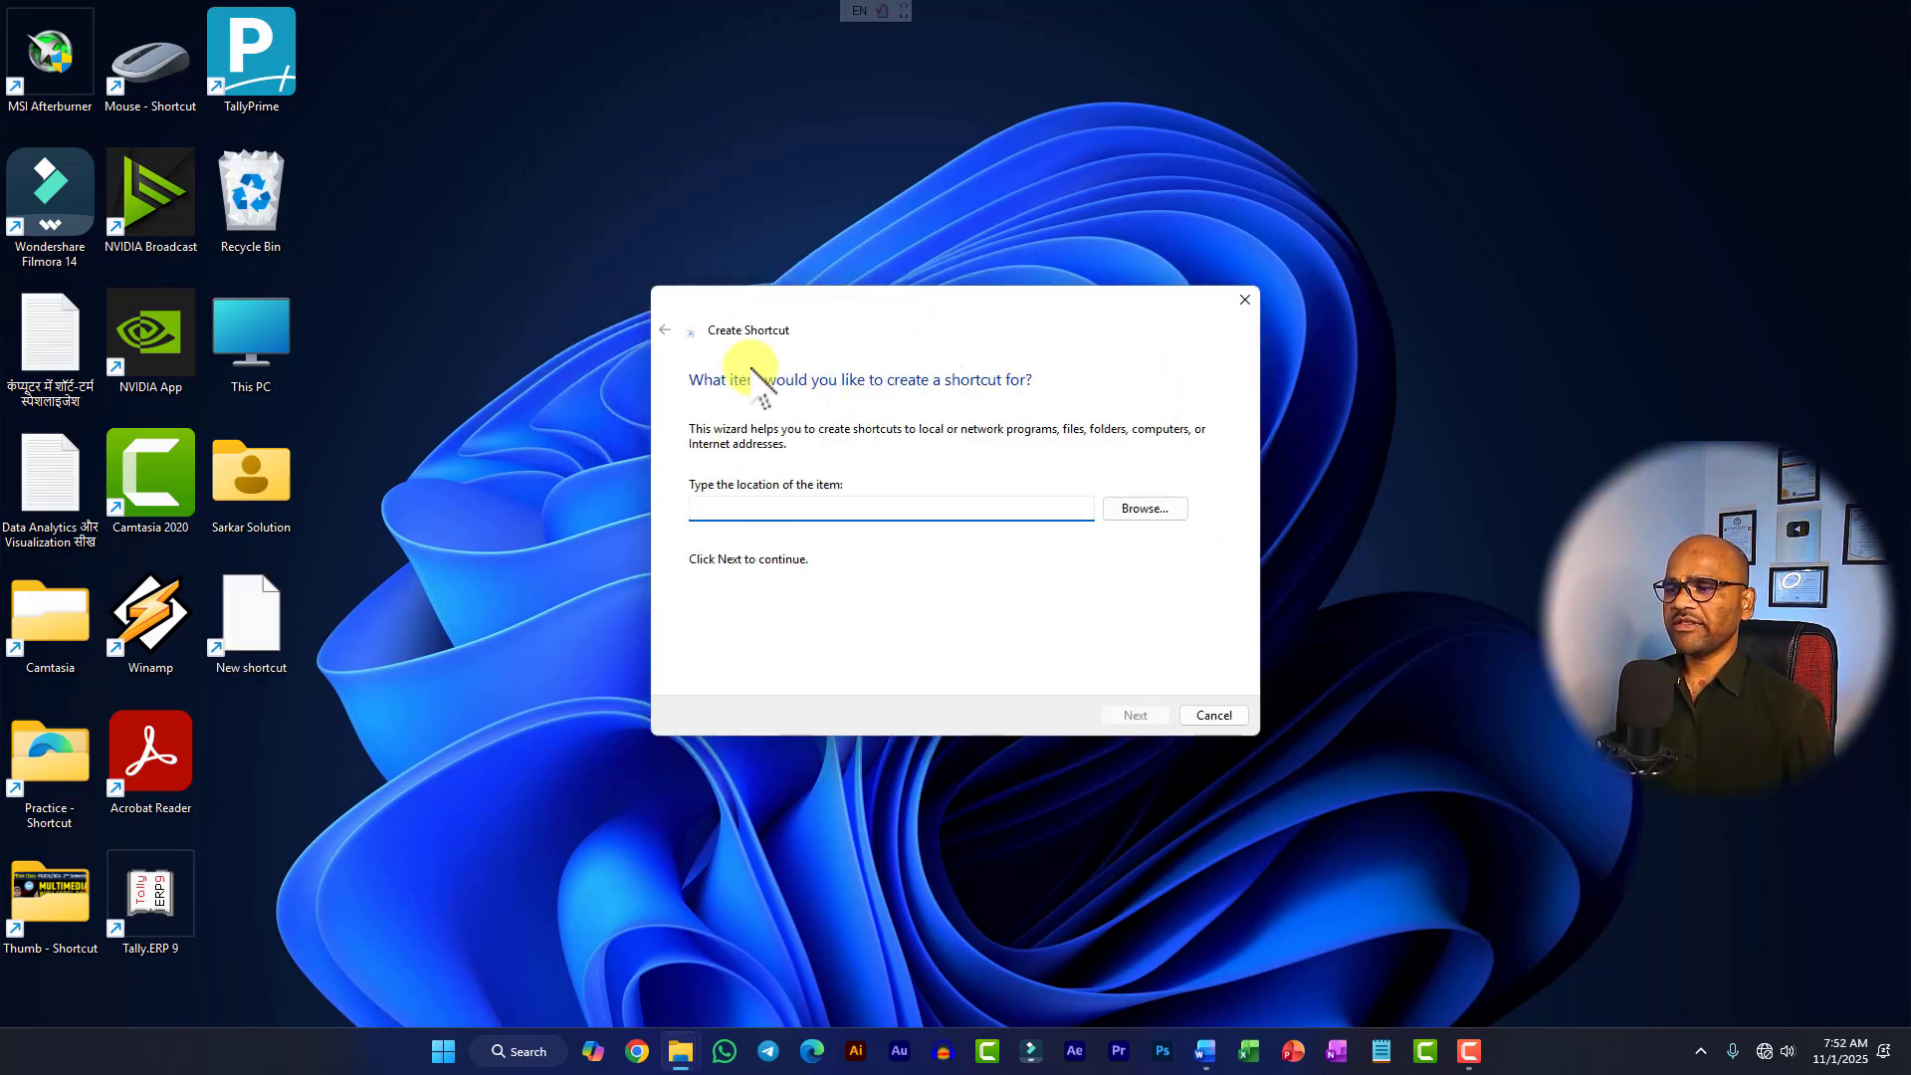
pyautogui.rightClick(726, 508)
pyautogui.click(809, 495)
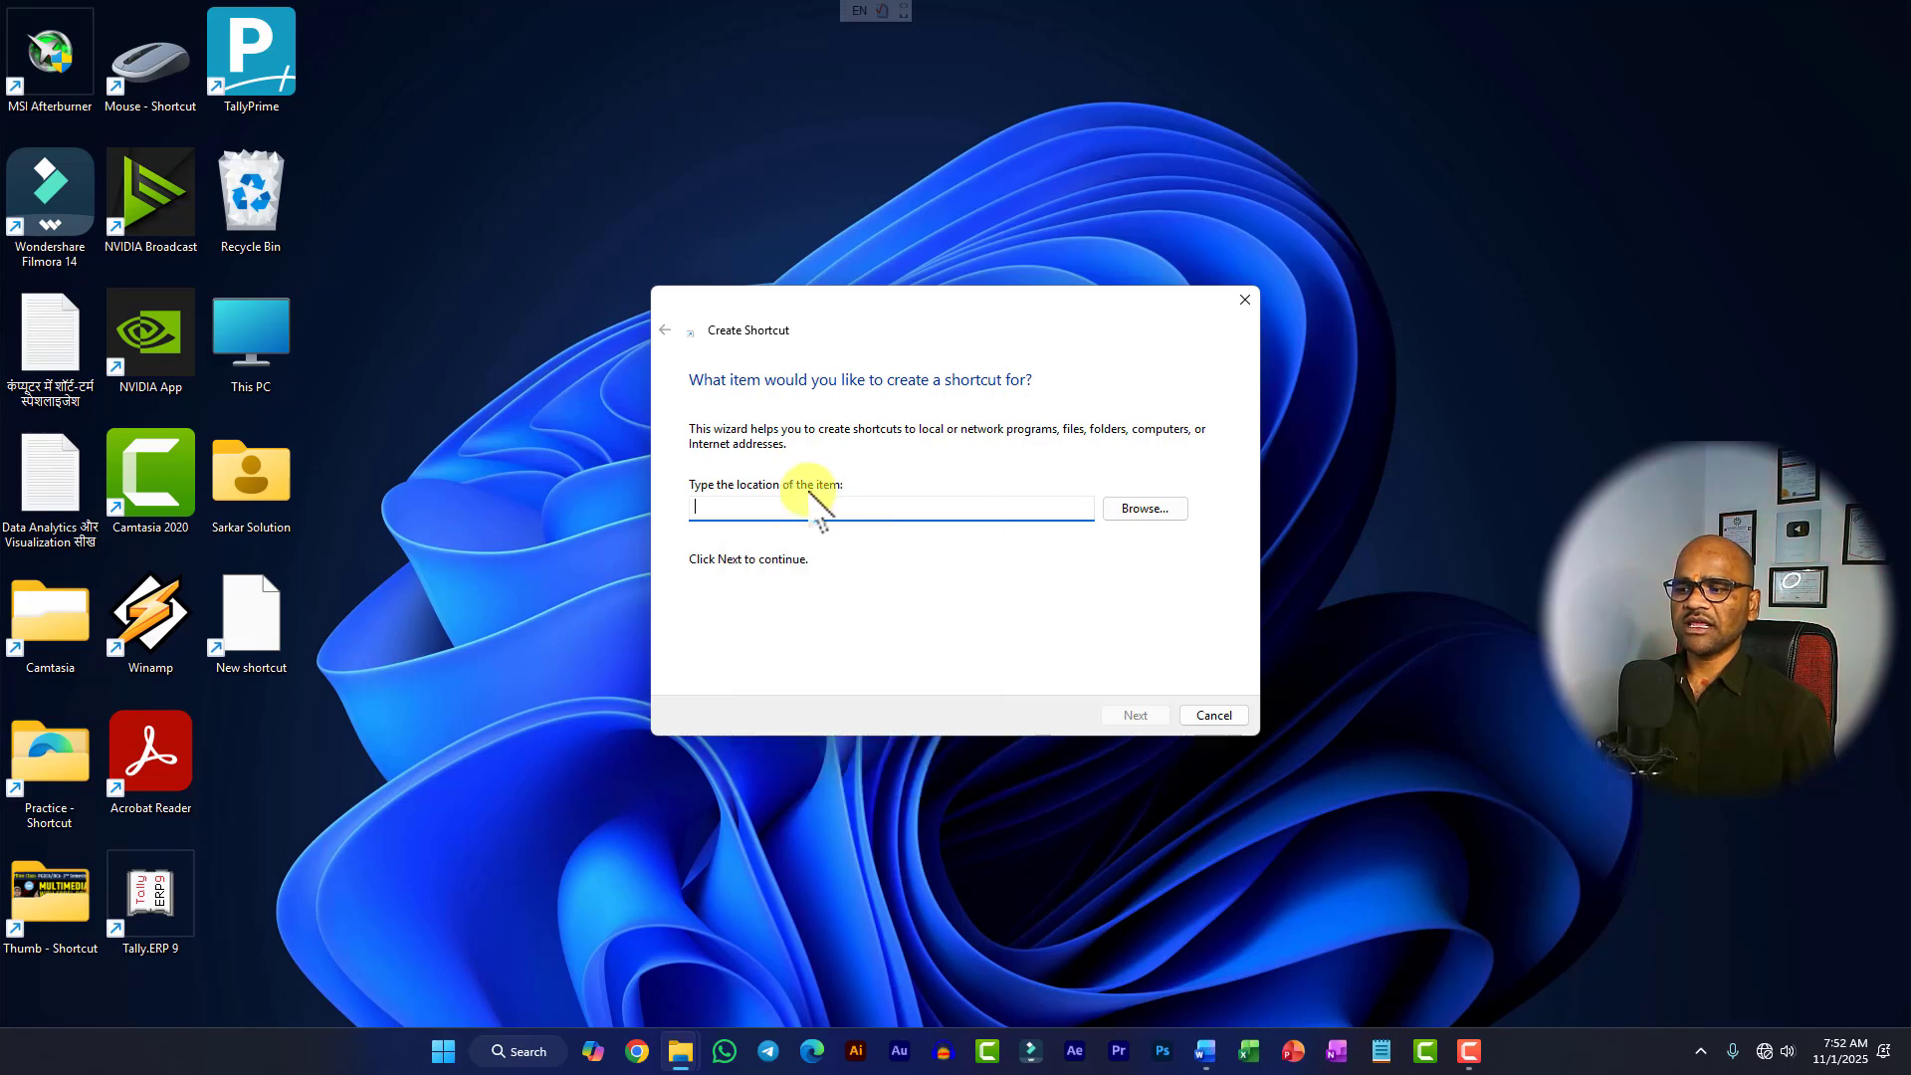
pyautogui.hotkey('ctrl', 'v')
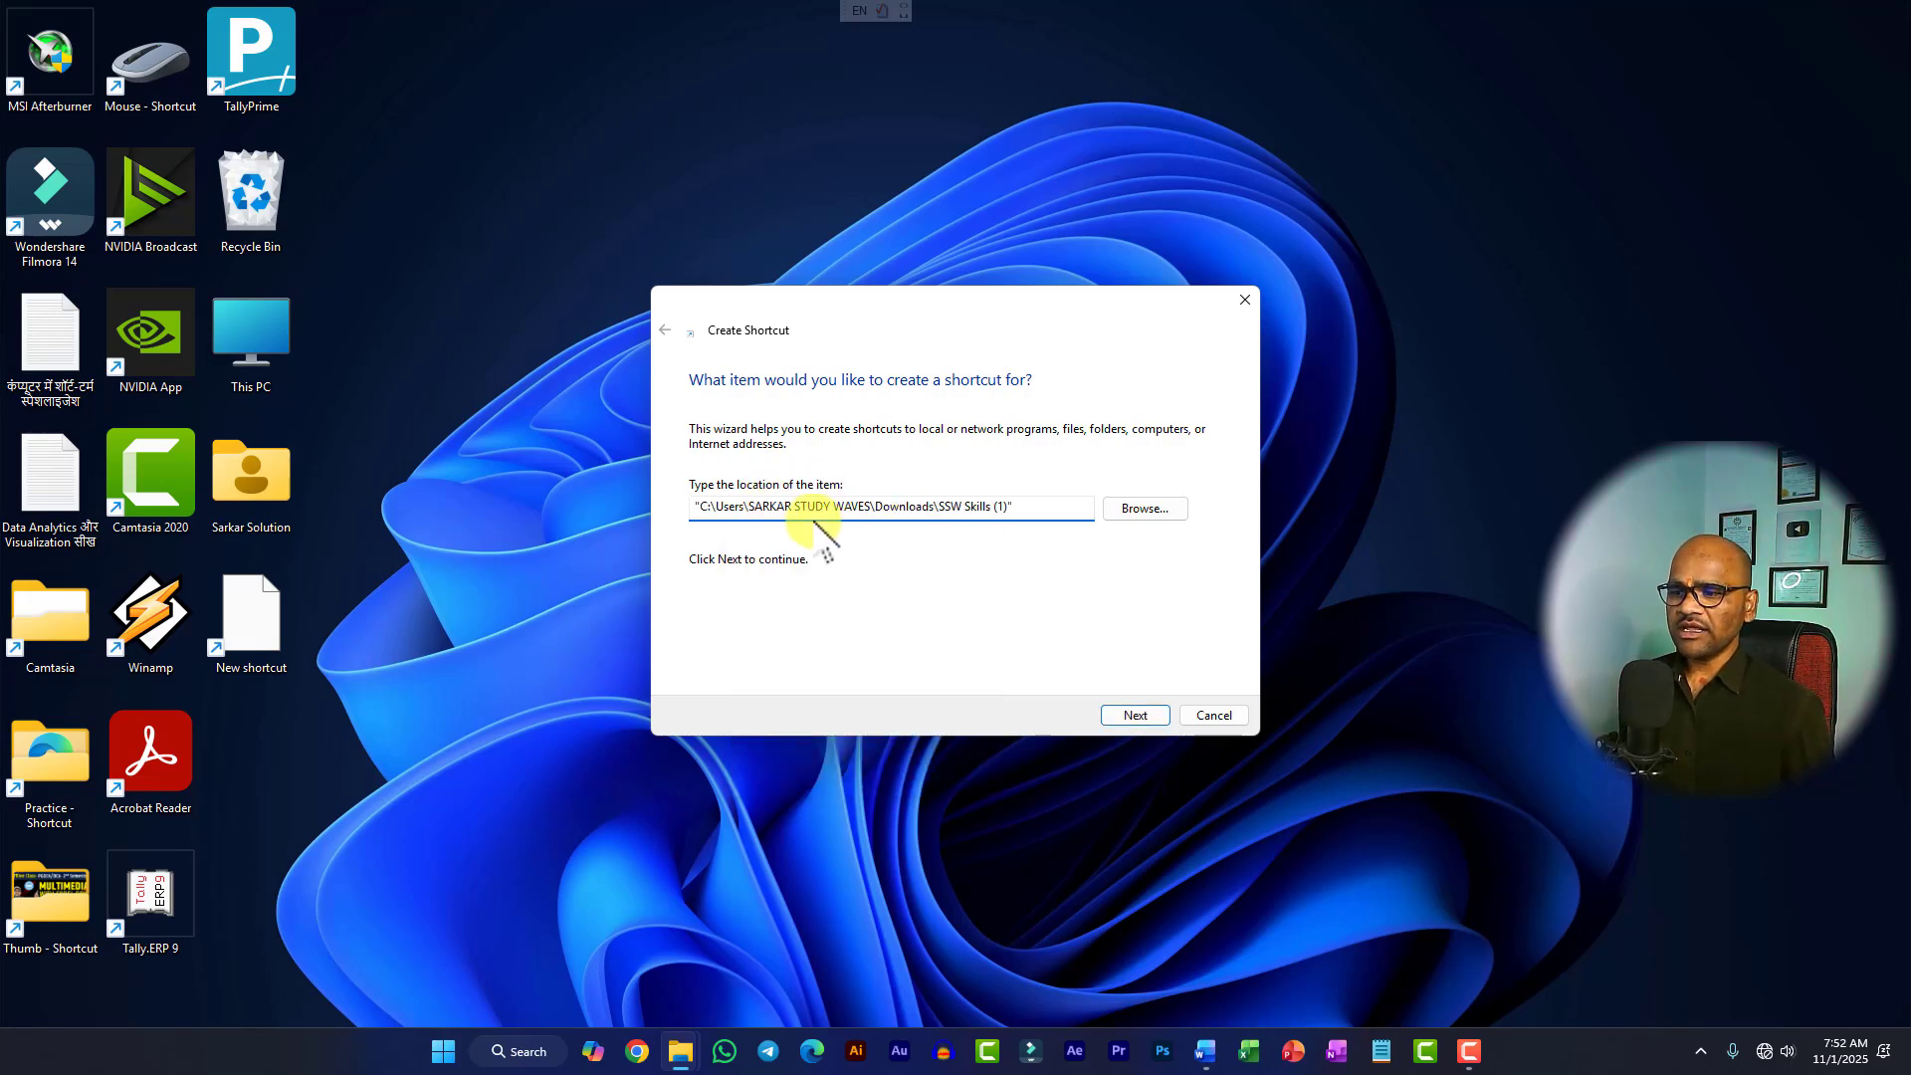
pyautogui.moveTo(701, 512); pyautogui.dragTo(1011, 508)
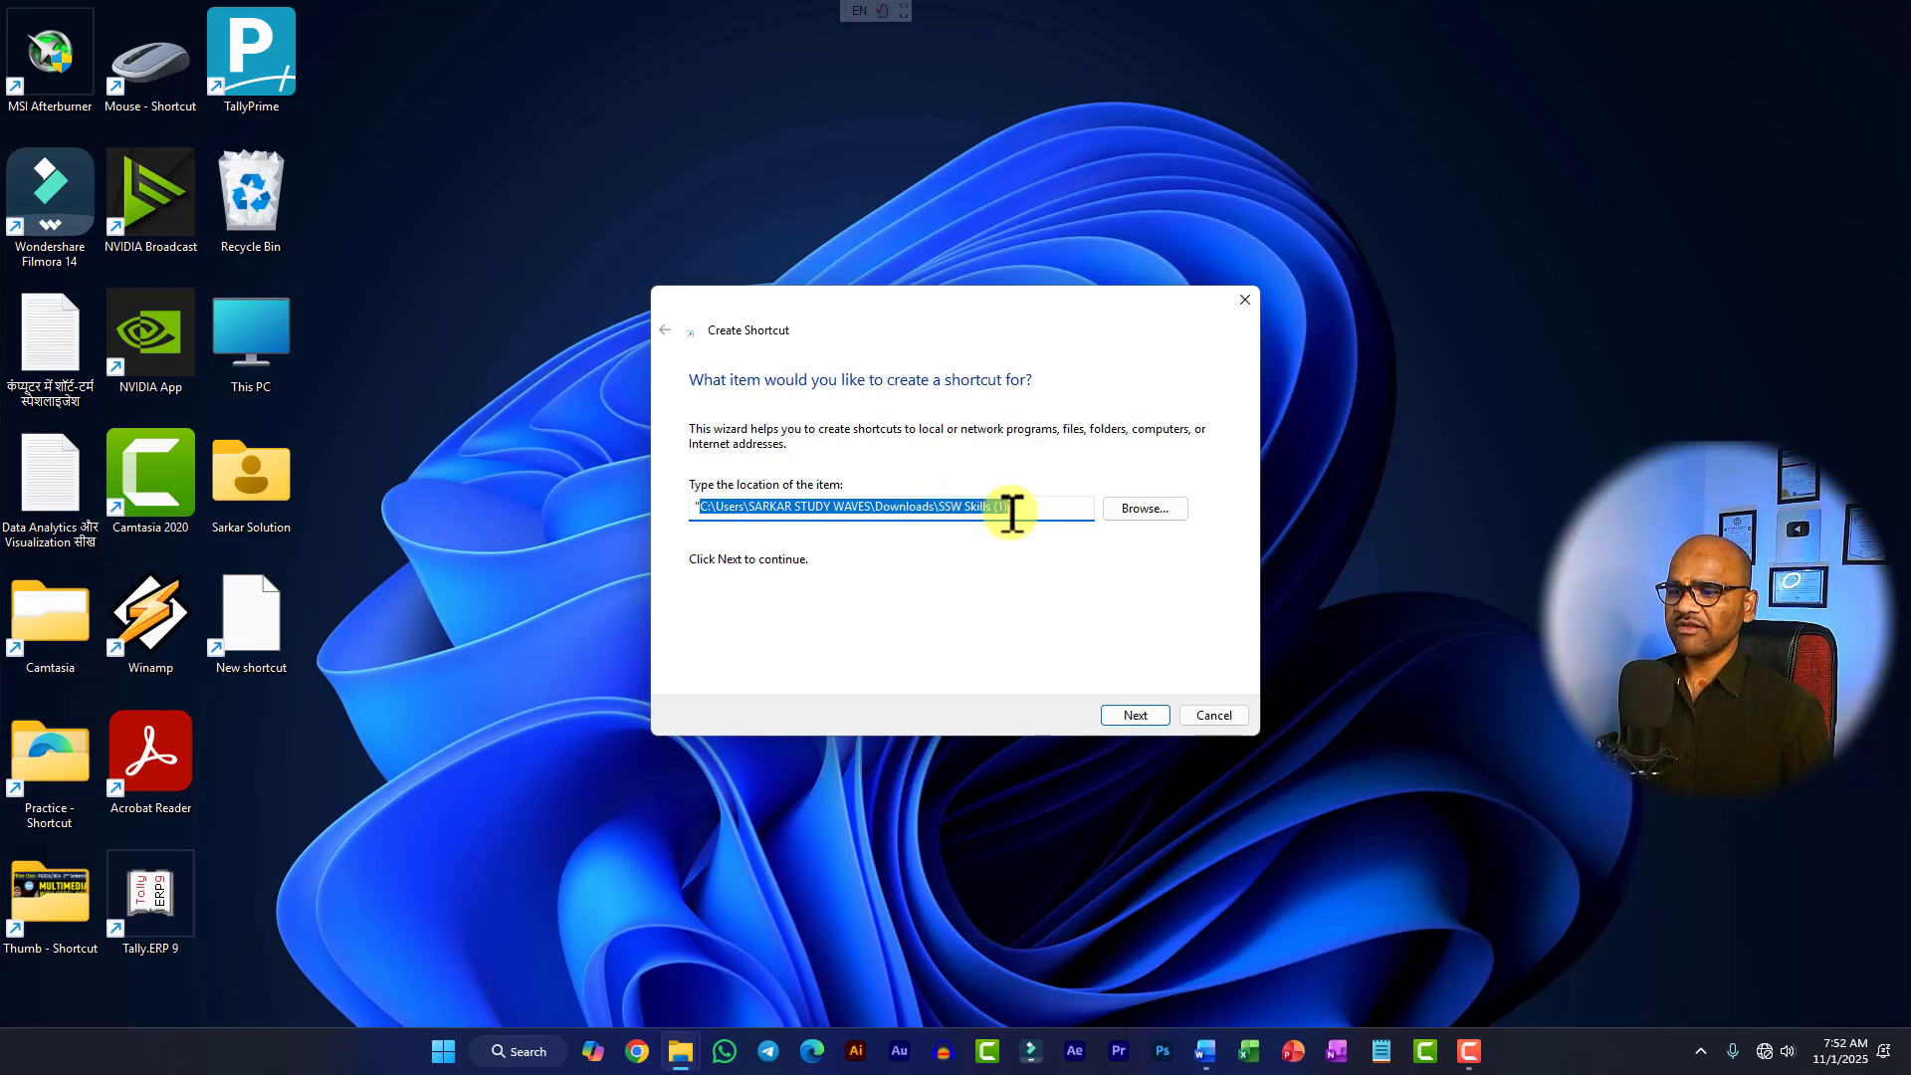
pyautogui.click(1027, 508)
pyautogui.click(1139, 717)
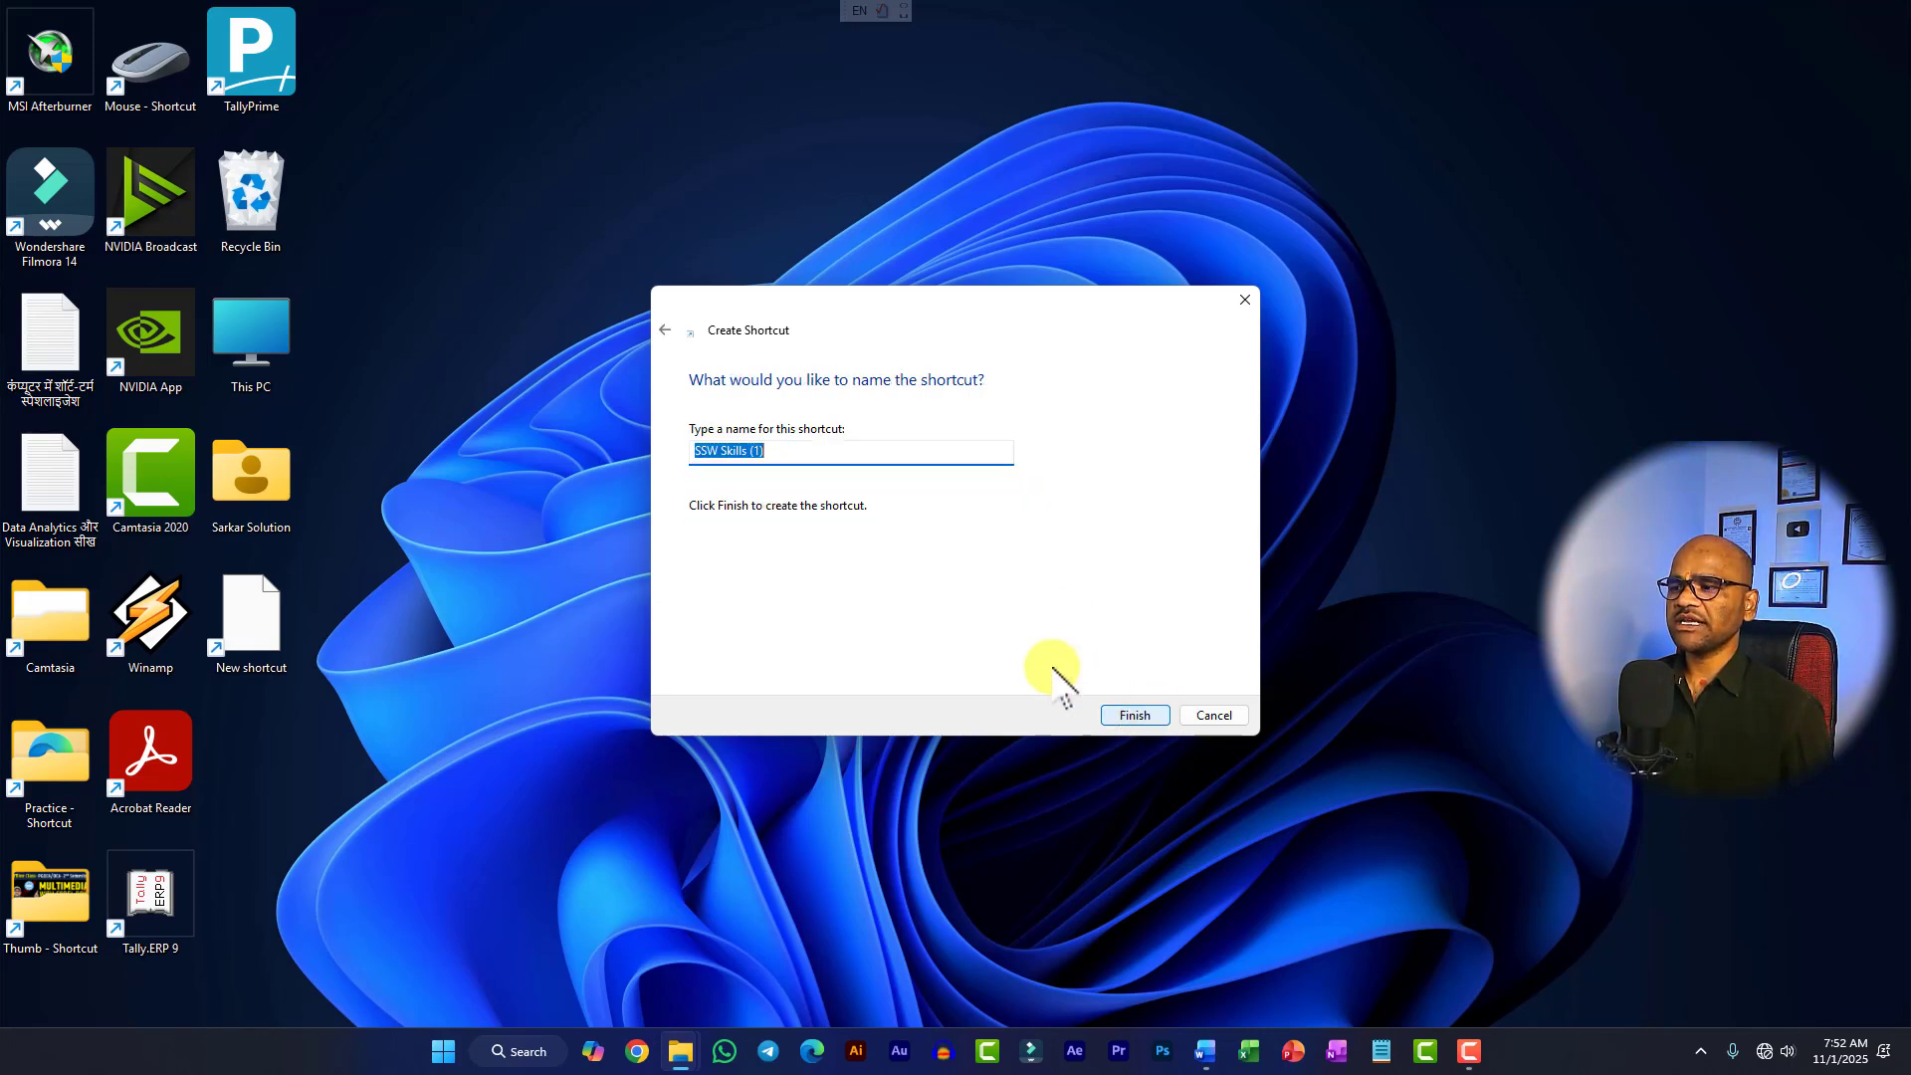
# Step: Name the new shortcut SSW Skills and finish creating it on the desktop
pyautogui.click(788, 453)
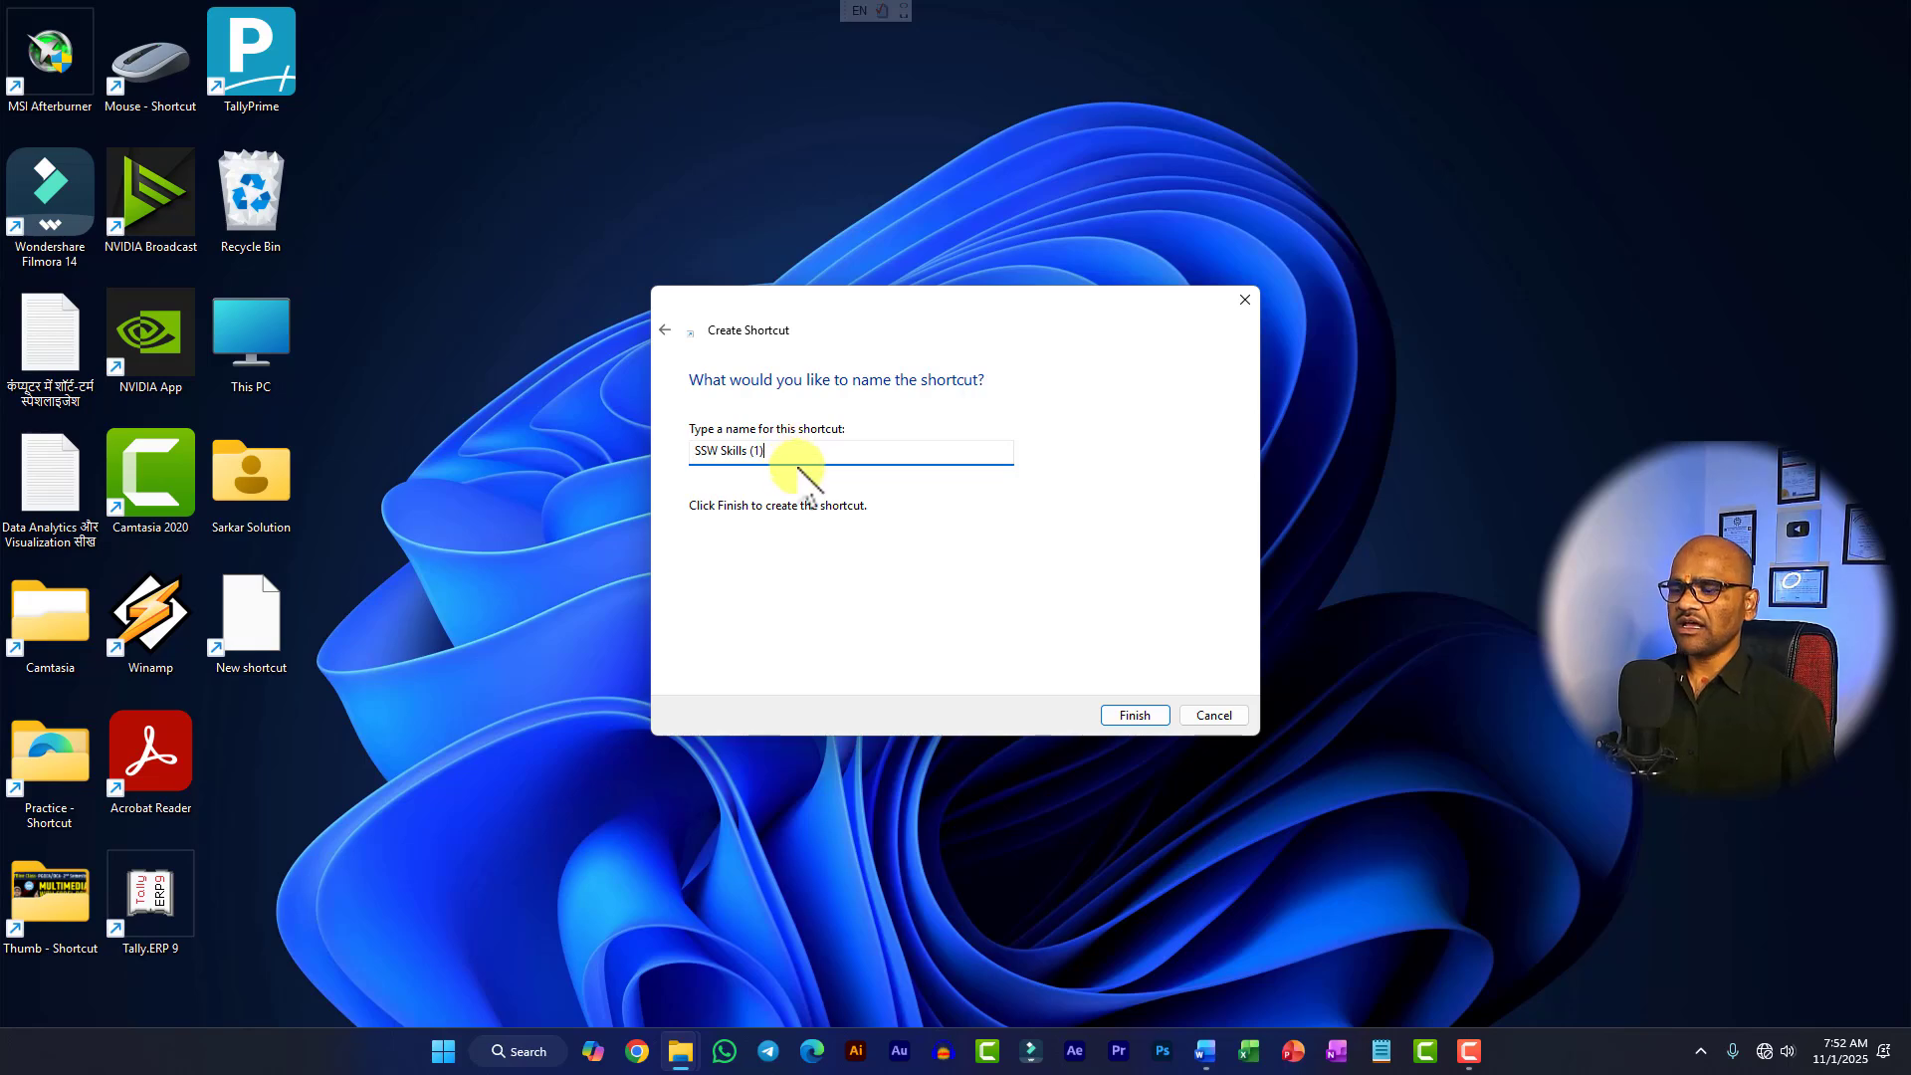
pyautogui.press('BackSpace')
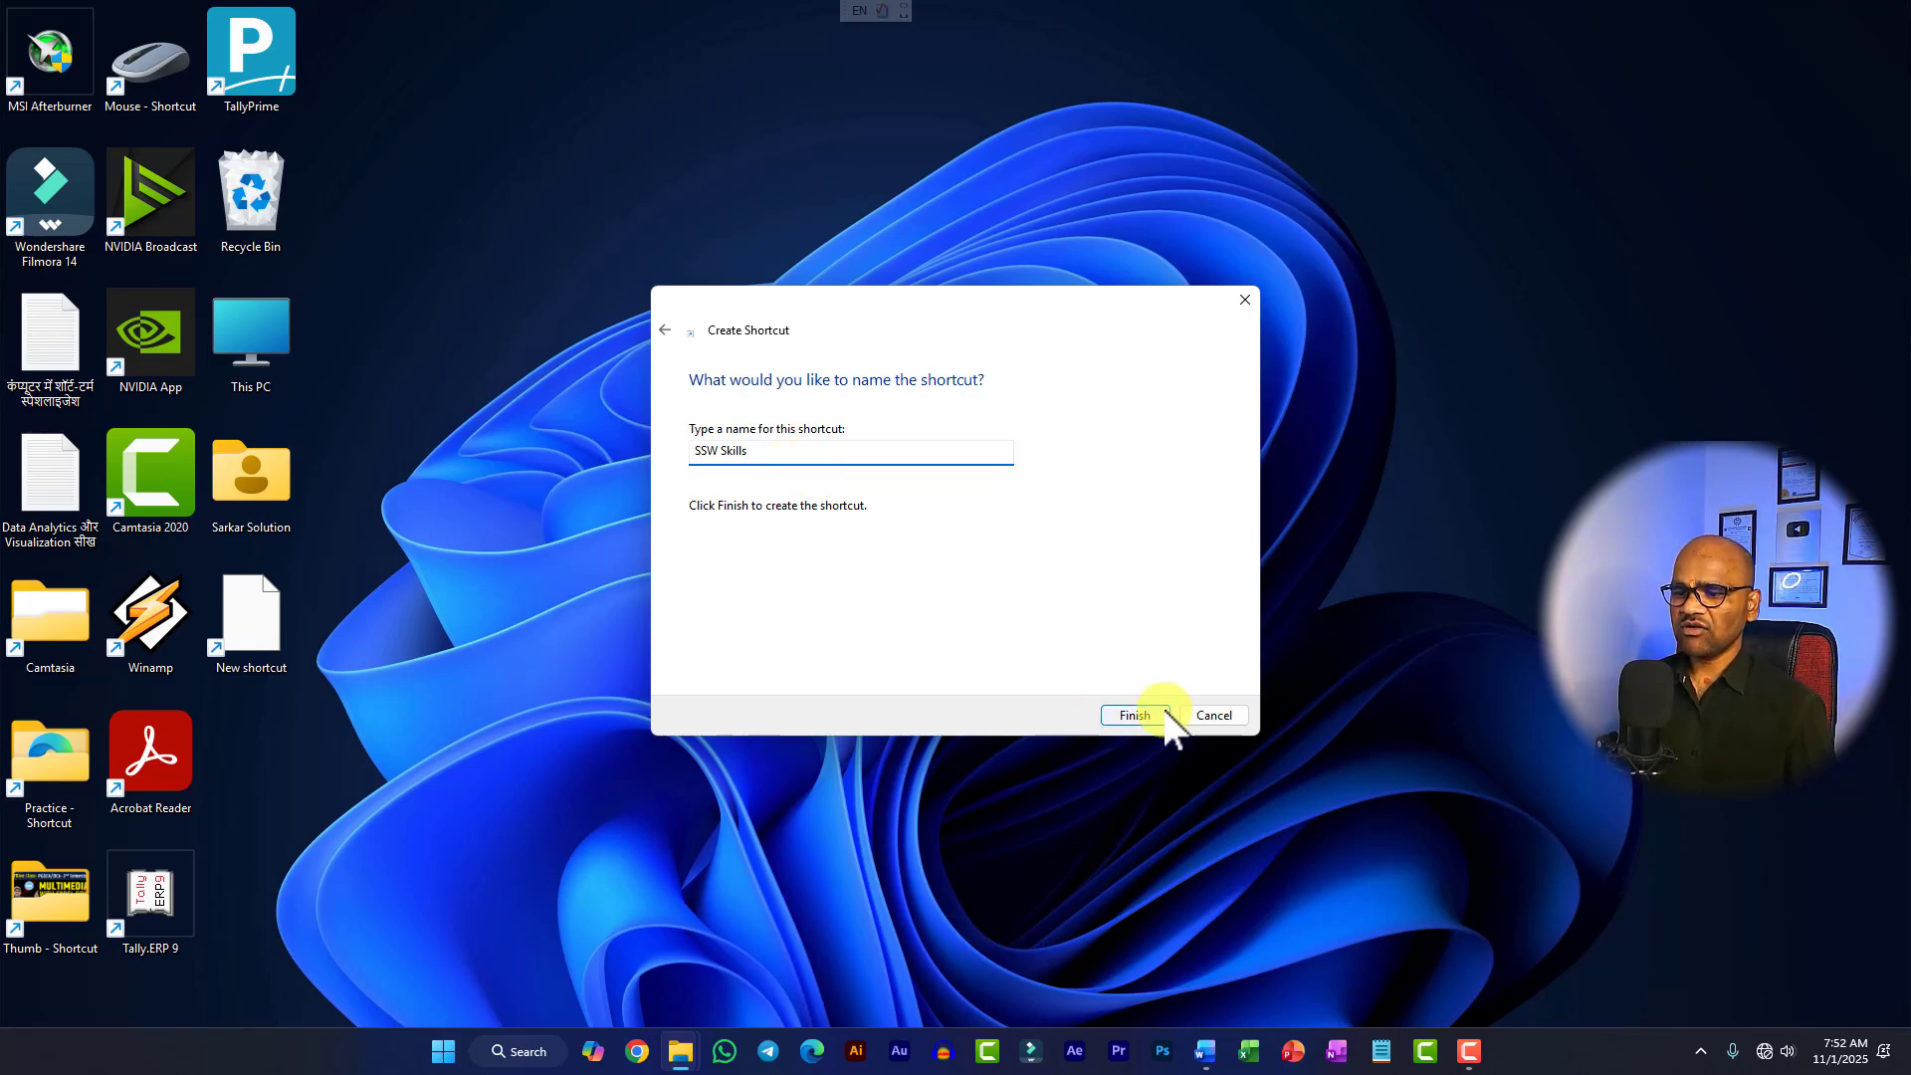
pyautogui.click(1134, 715)
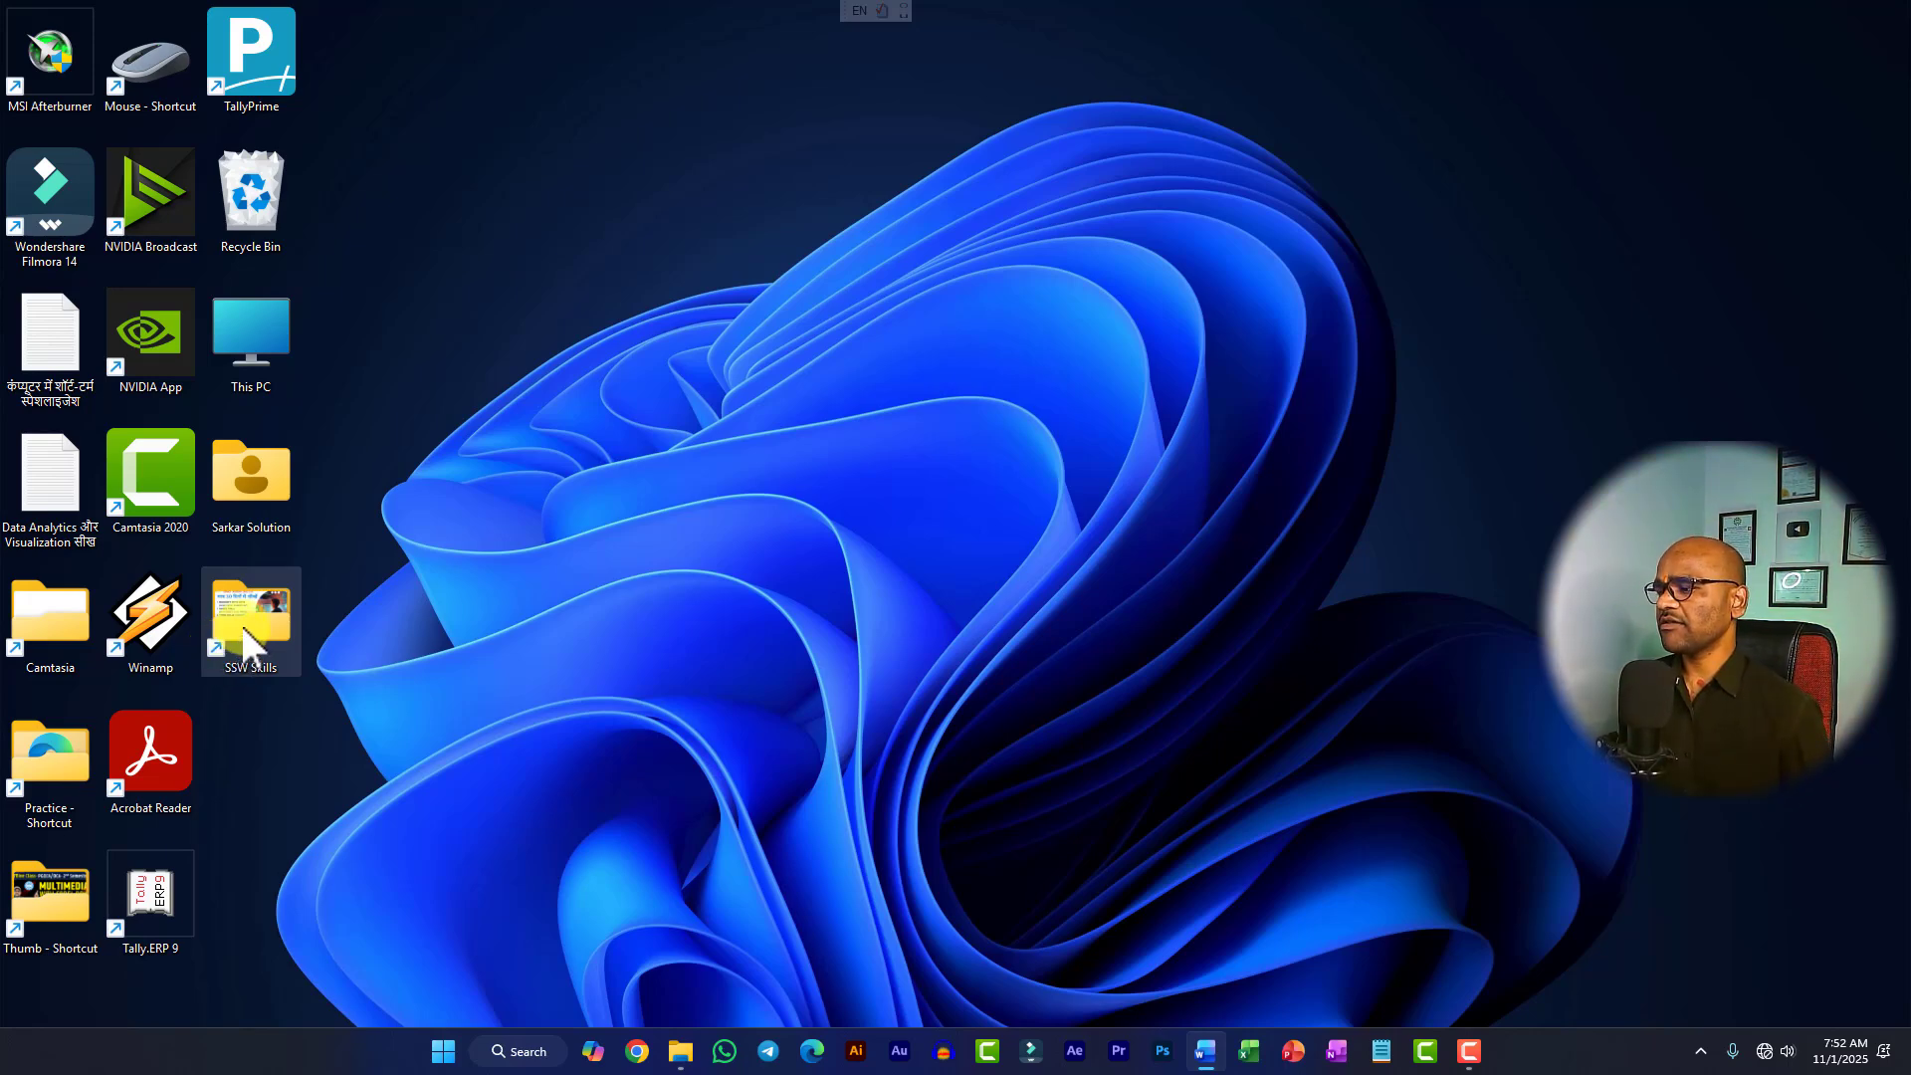
# Step: Open the SSW Skills desktop shortcut, view the images 1, 2 and 3 in turn, and close the folder window
pyautogui.doubleClick(271, 635)
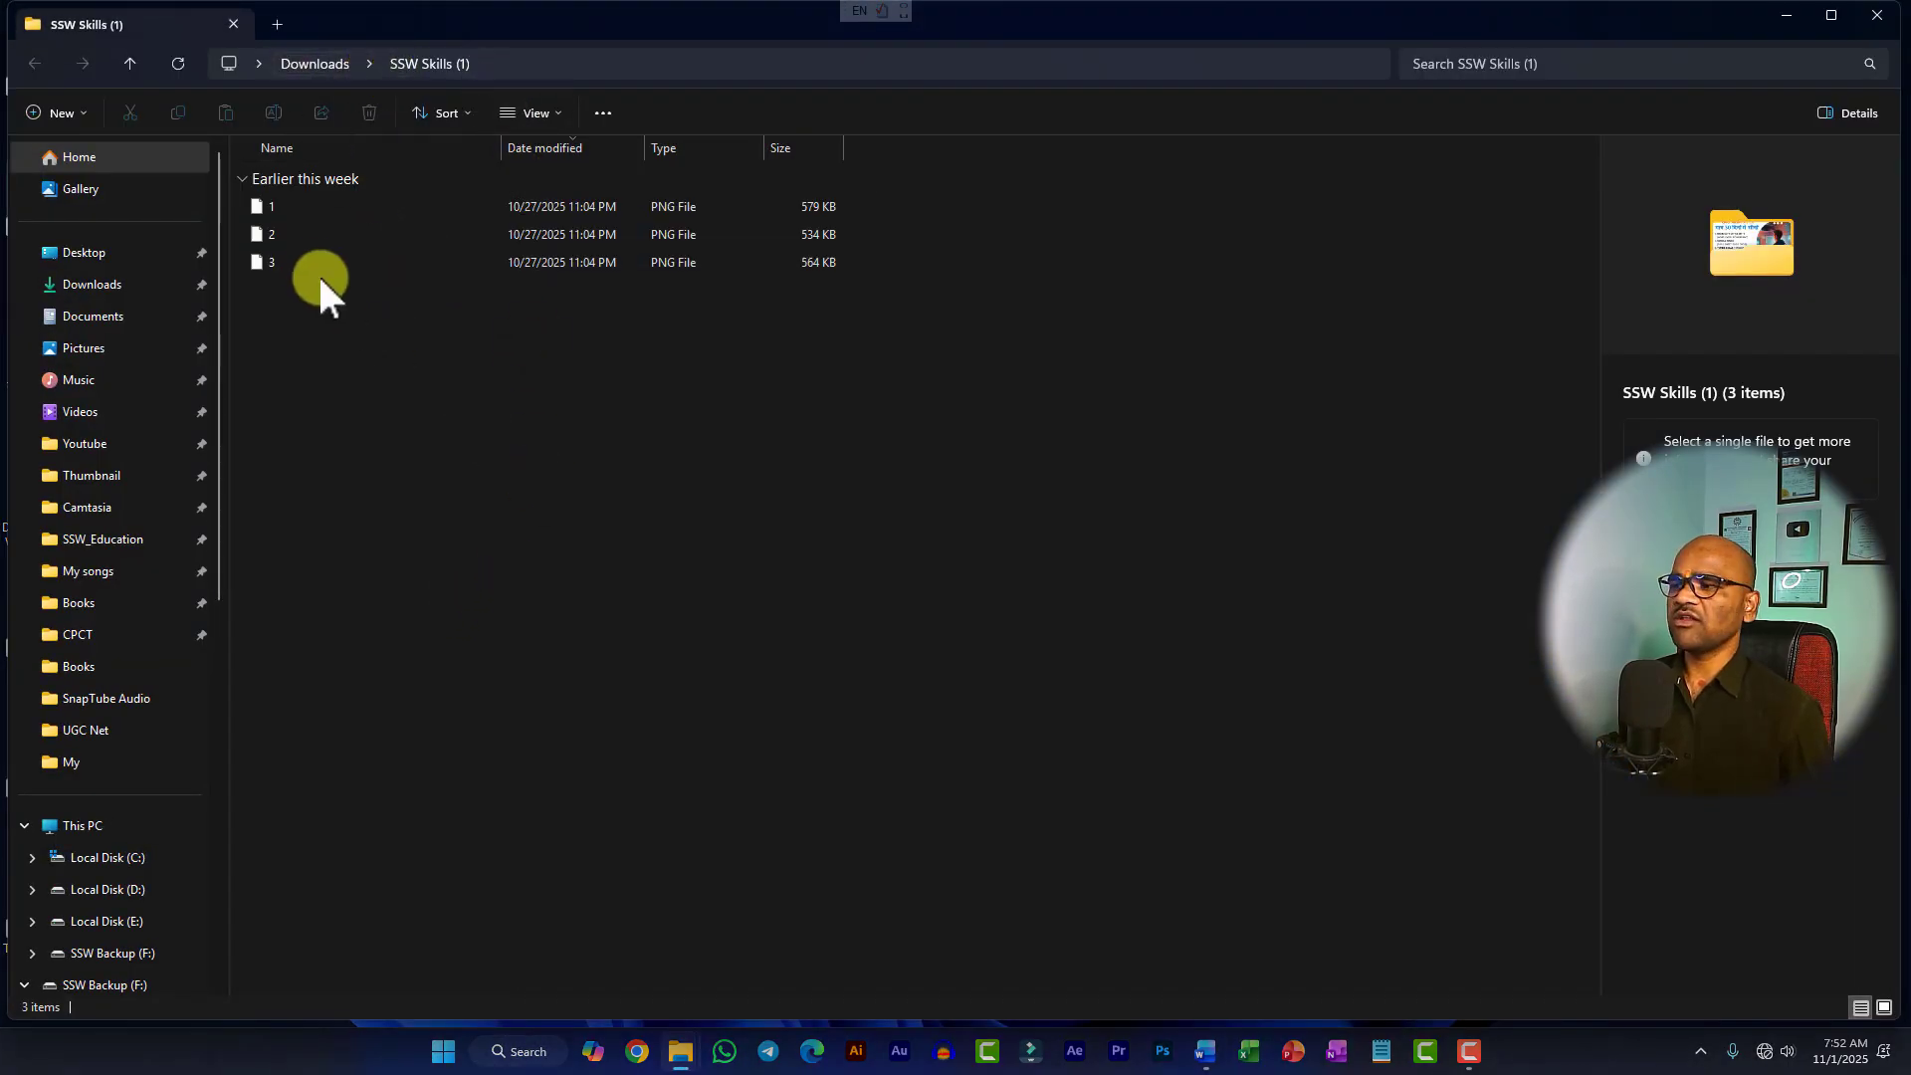
pyautogui.doubleClick(263, 208)
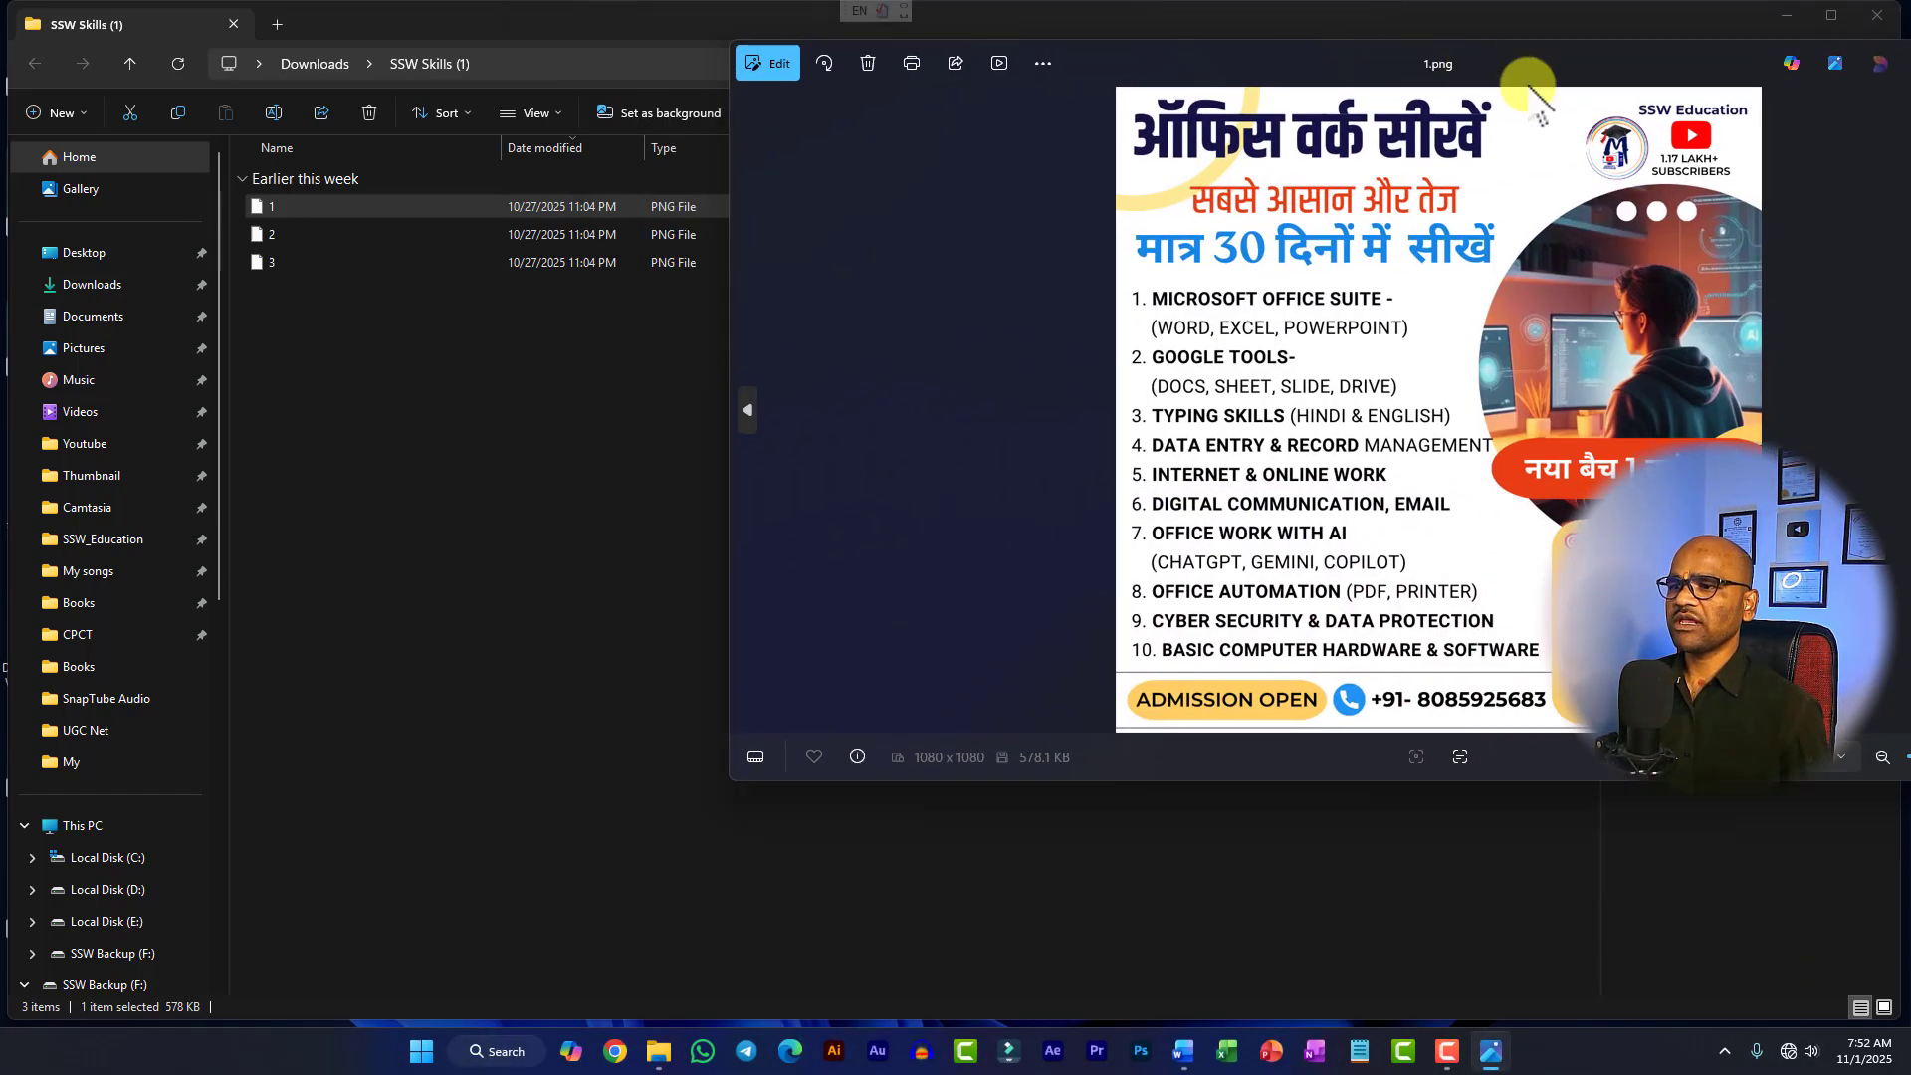
pyautogui.moveTo(1443, 59); pyautogui.dragTo(985, 3)
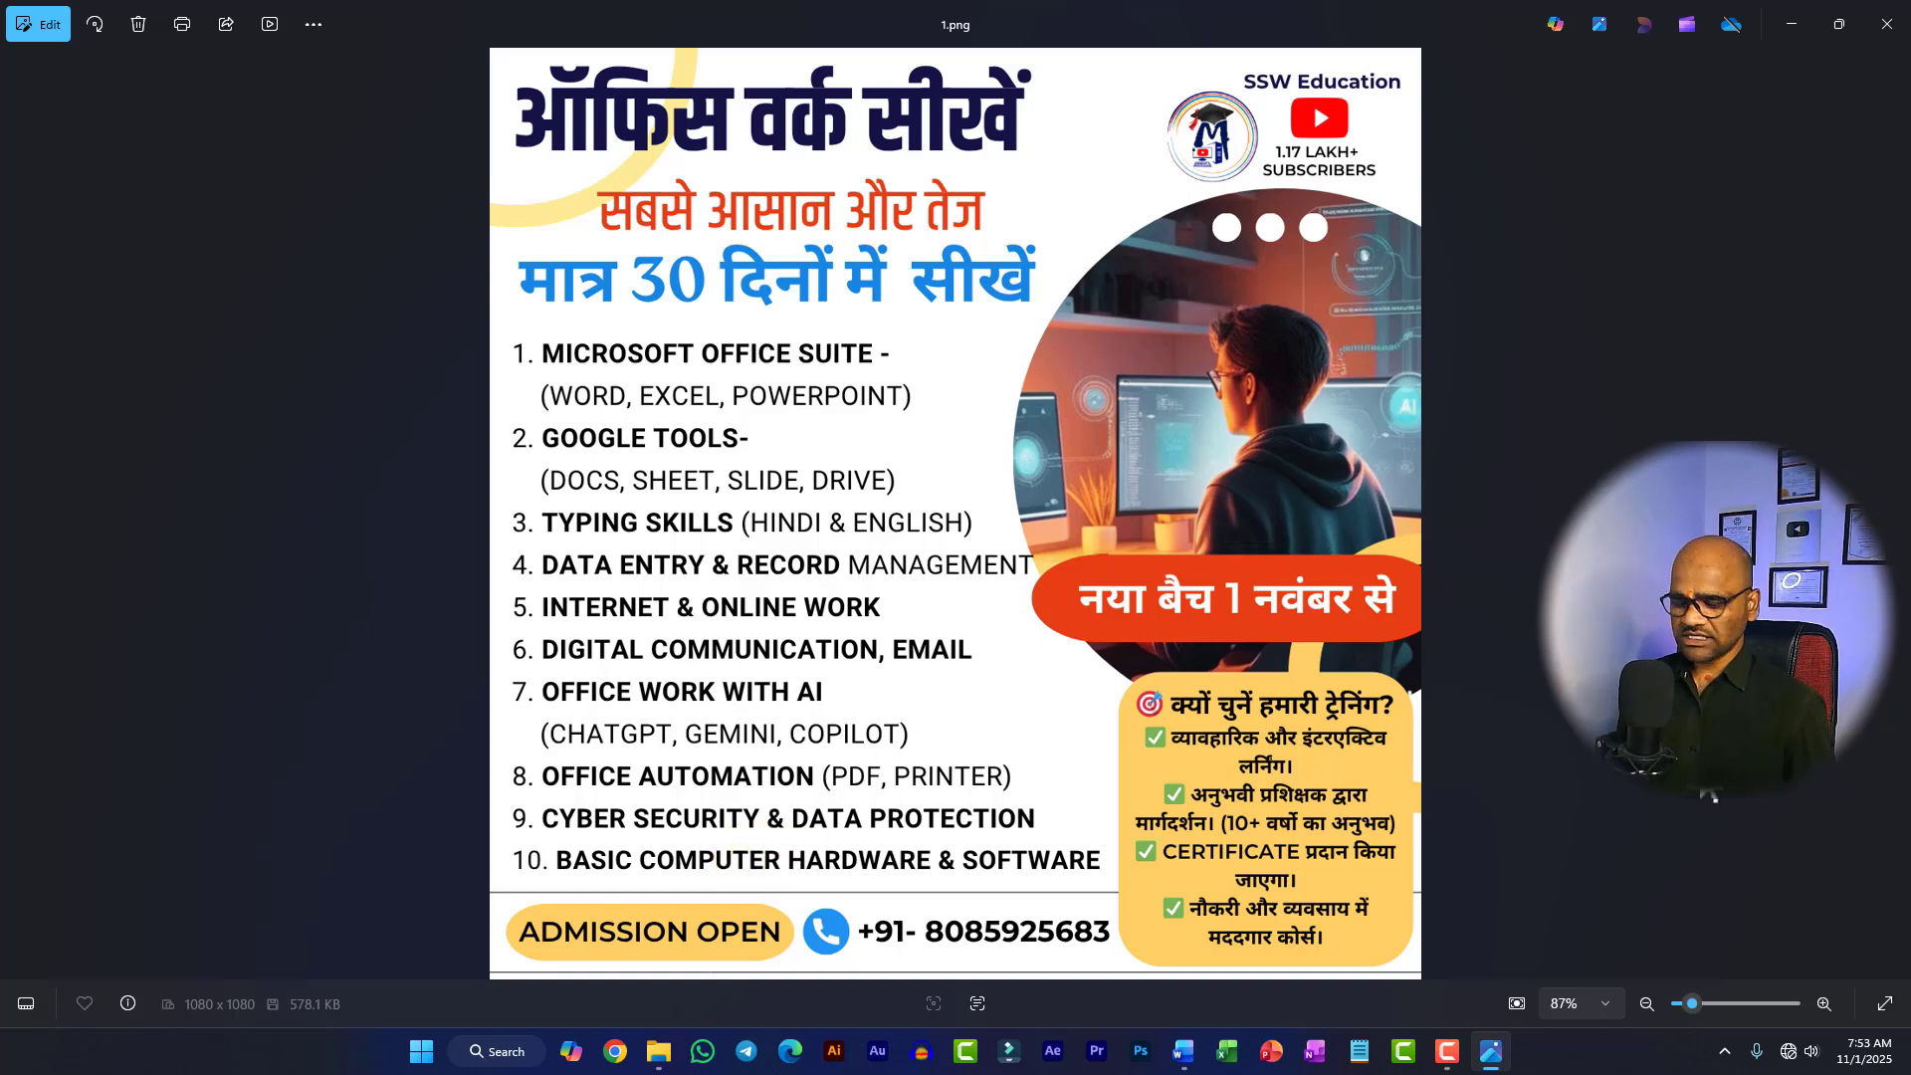
pyautogui.click(1883, 24)
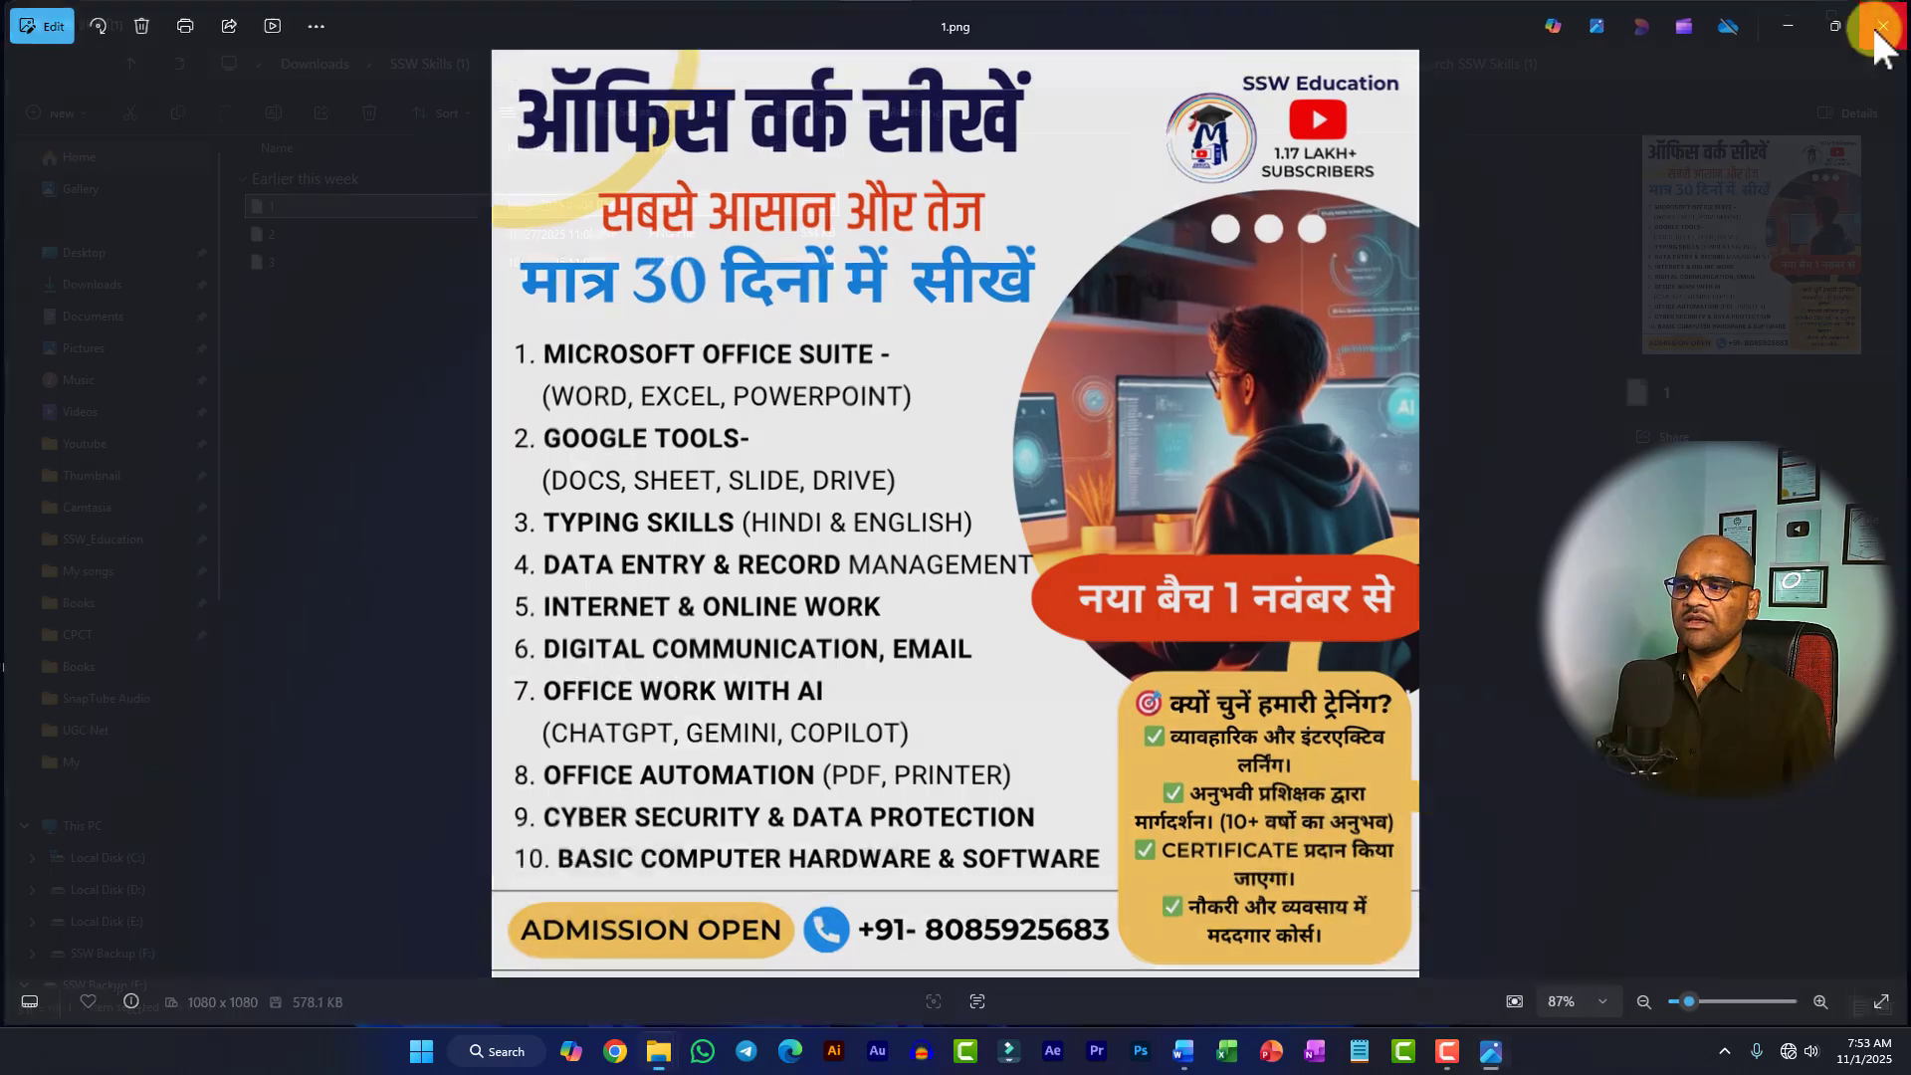
pyautogui.click(267, 242)
pyautogui.doubleClick(265, 239)
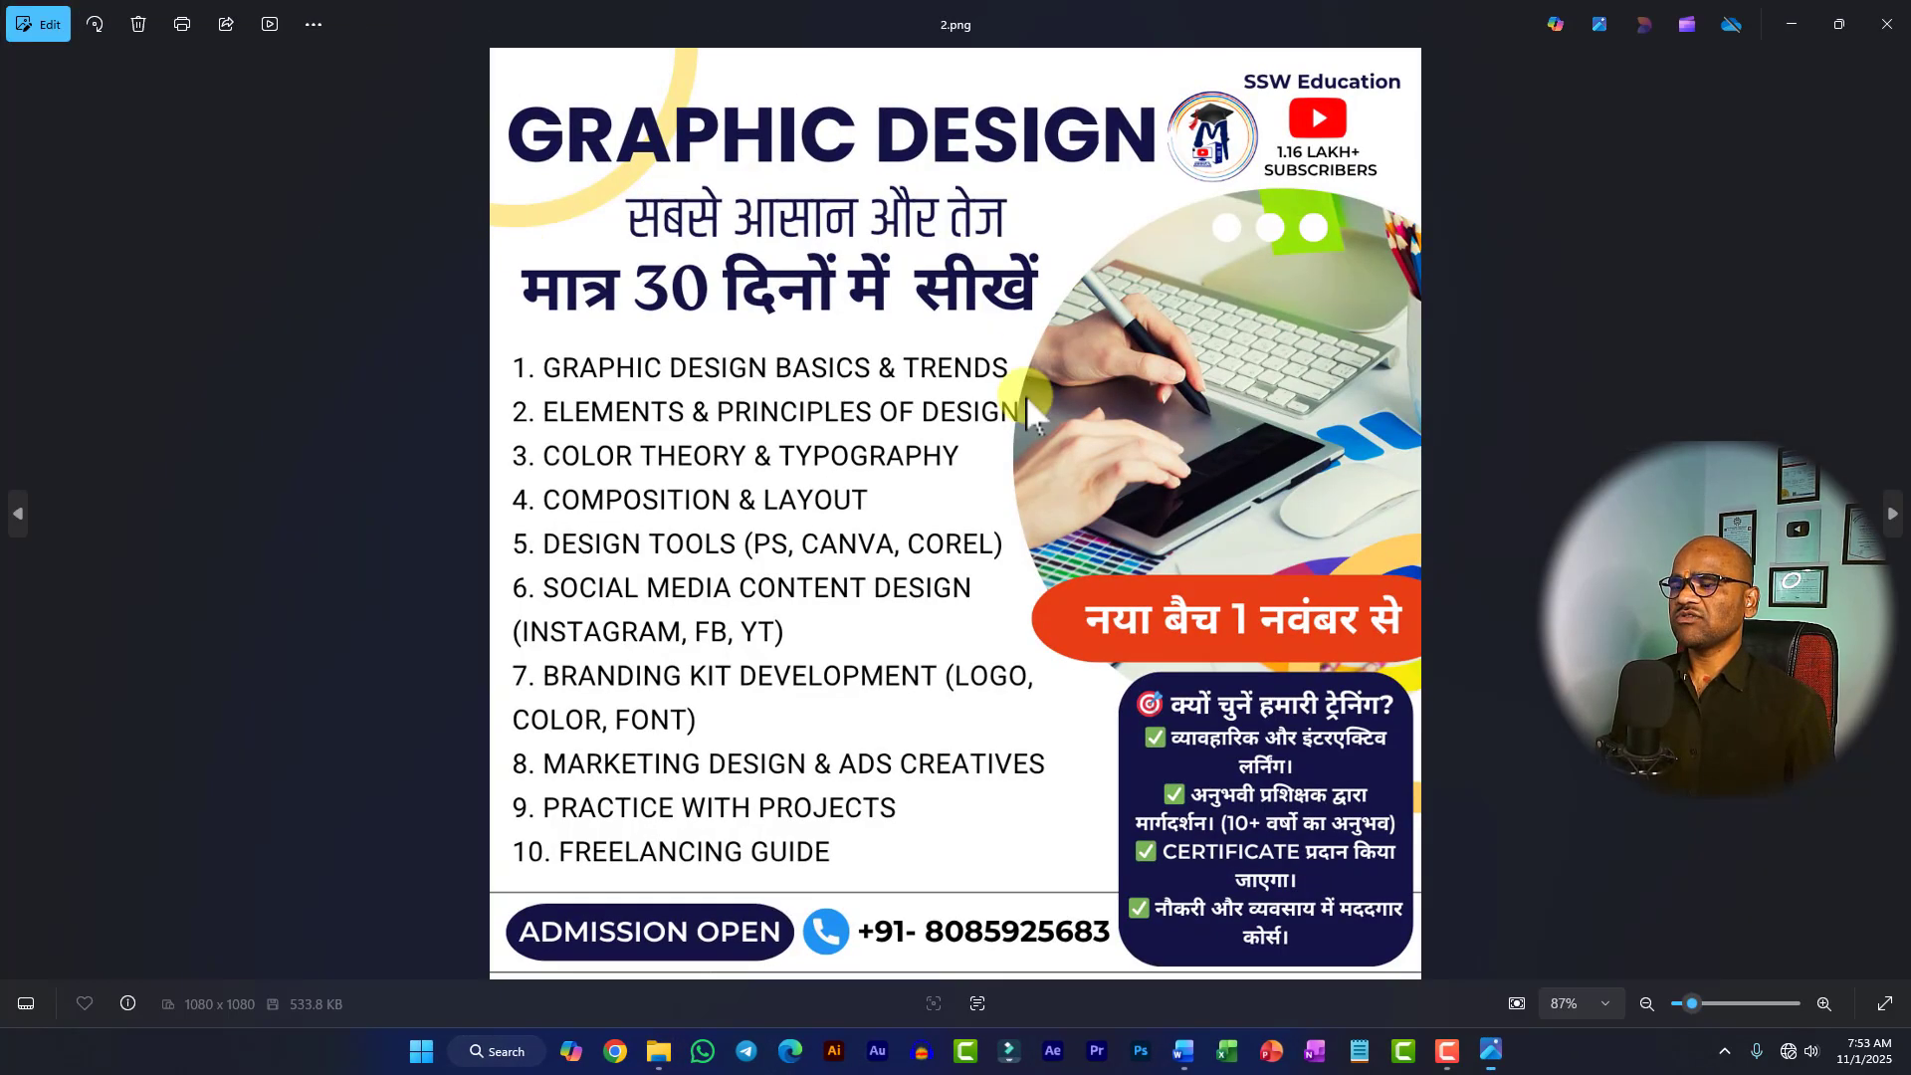
pyautogui.click(1884, 24)
pyautogui.doubleClick(413, 266)
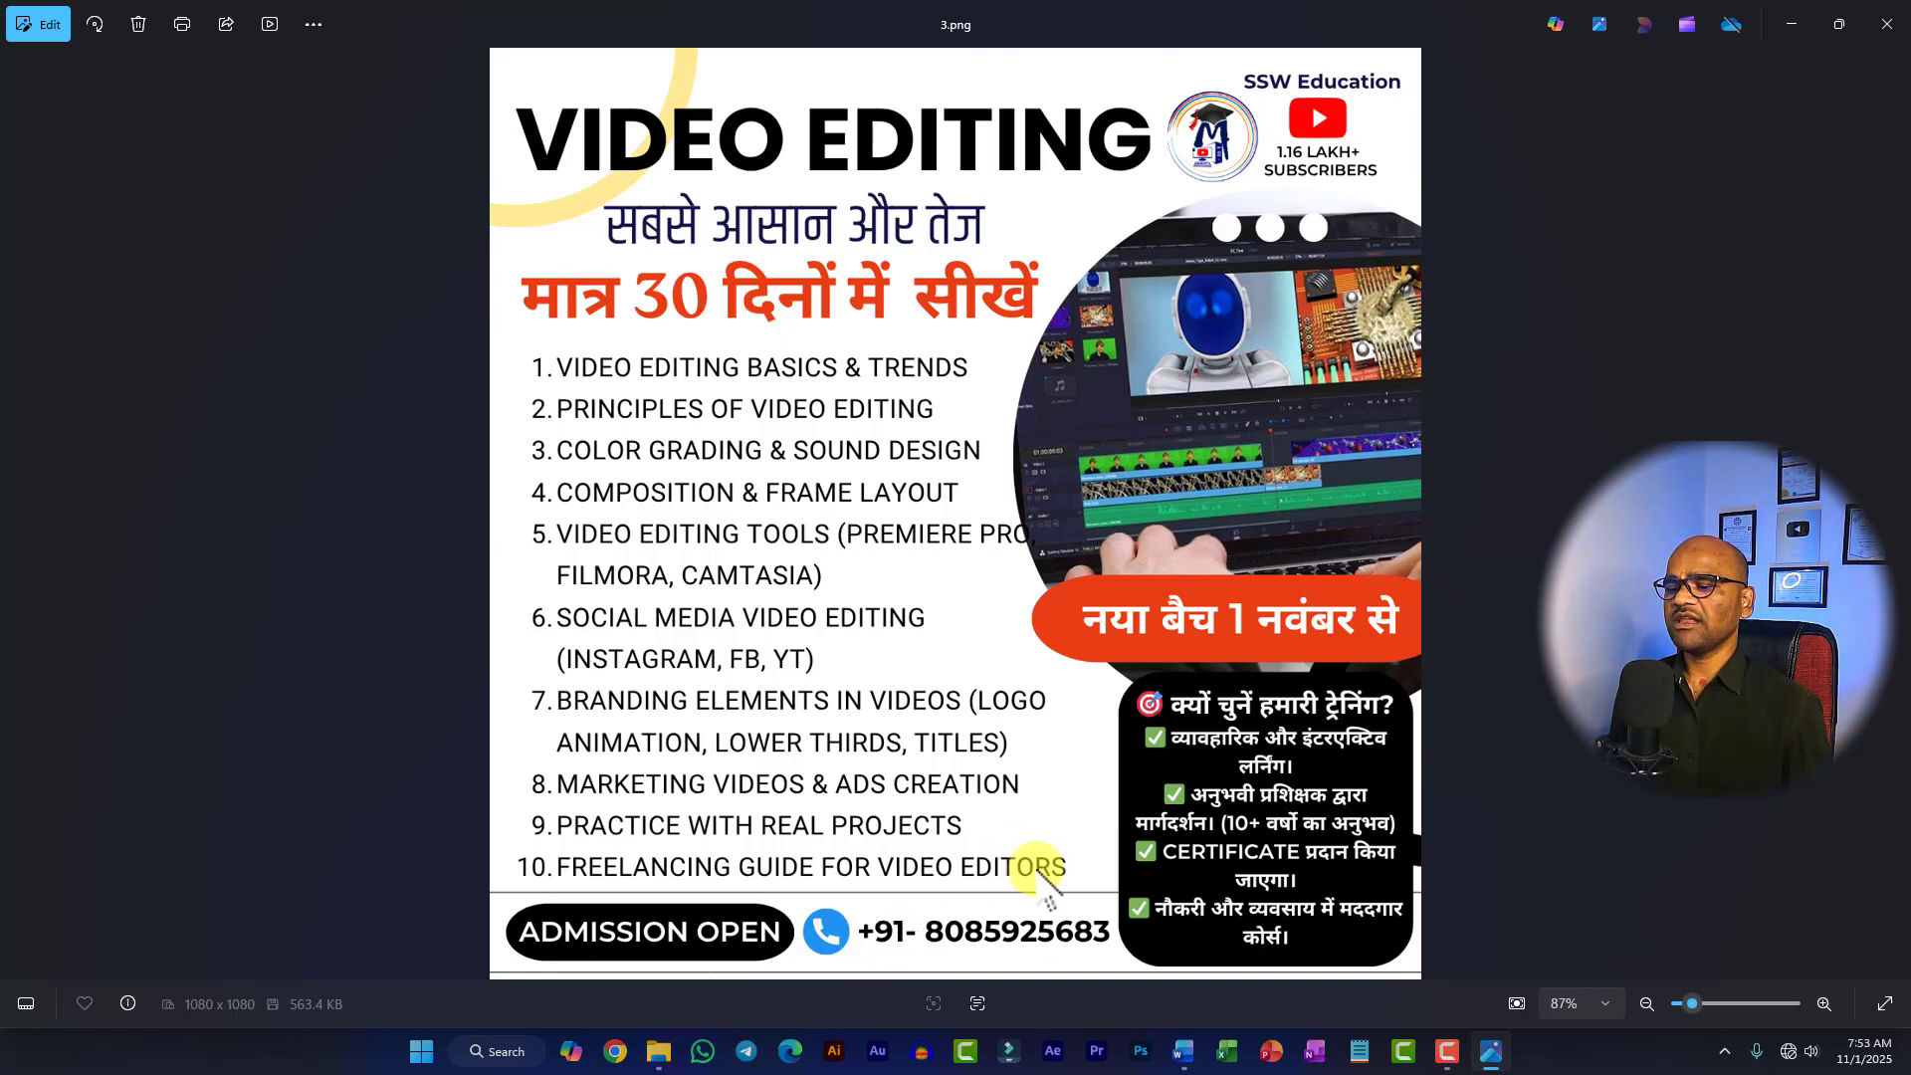
pyautogui.click(1887, 26)
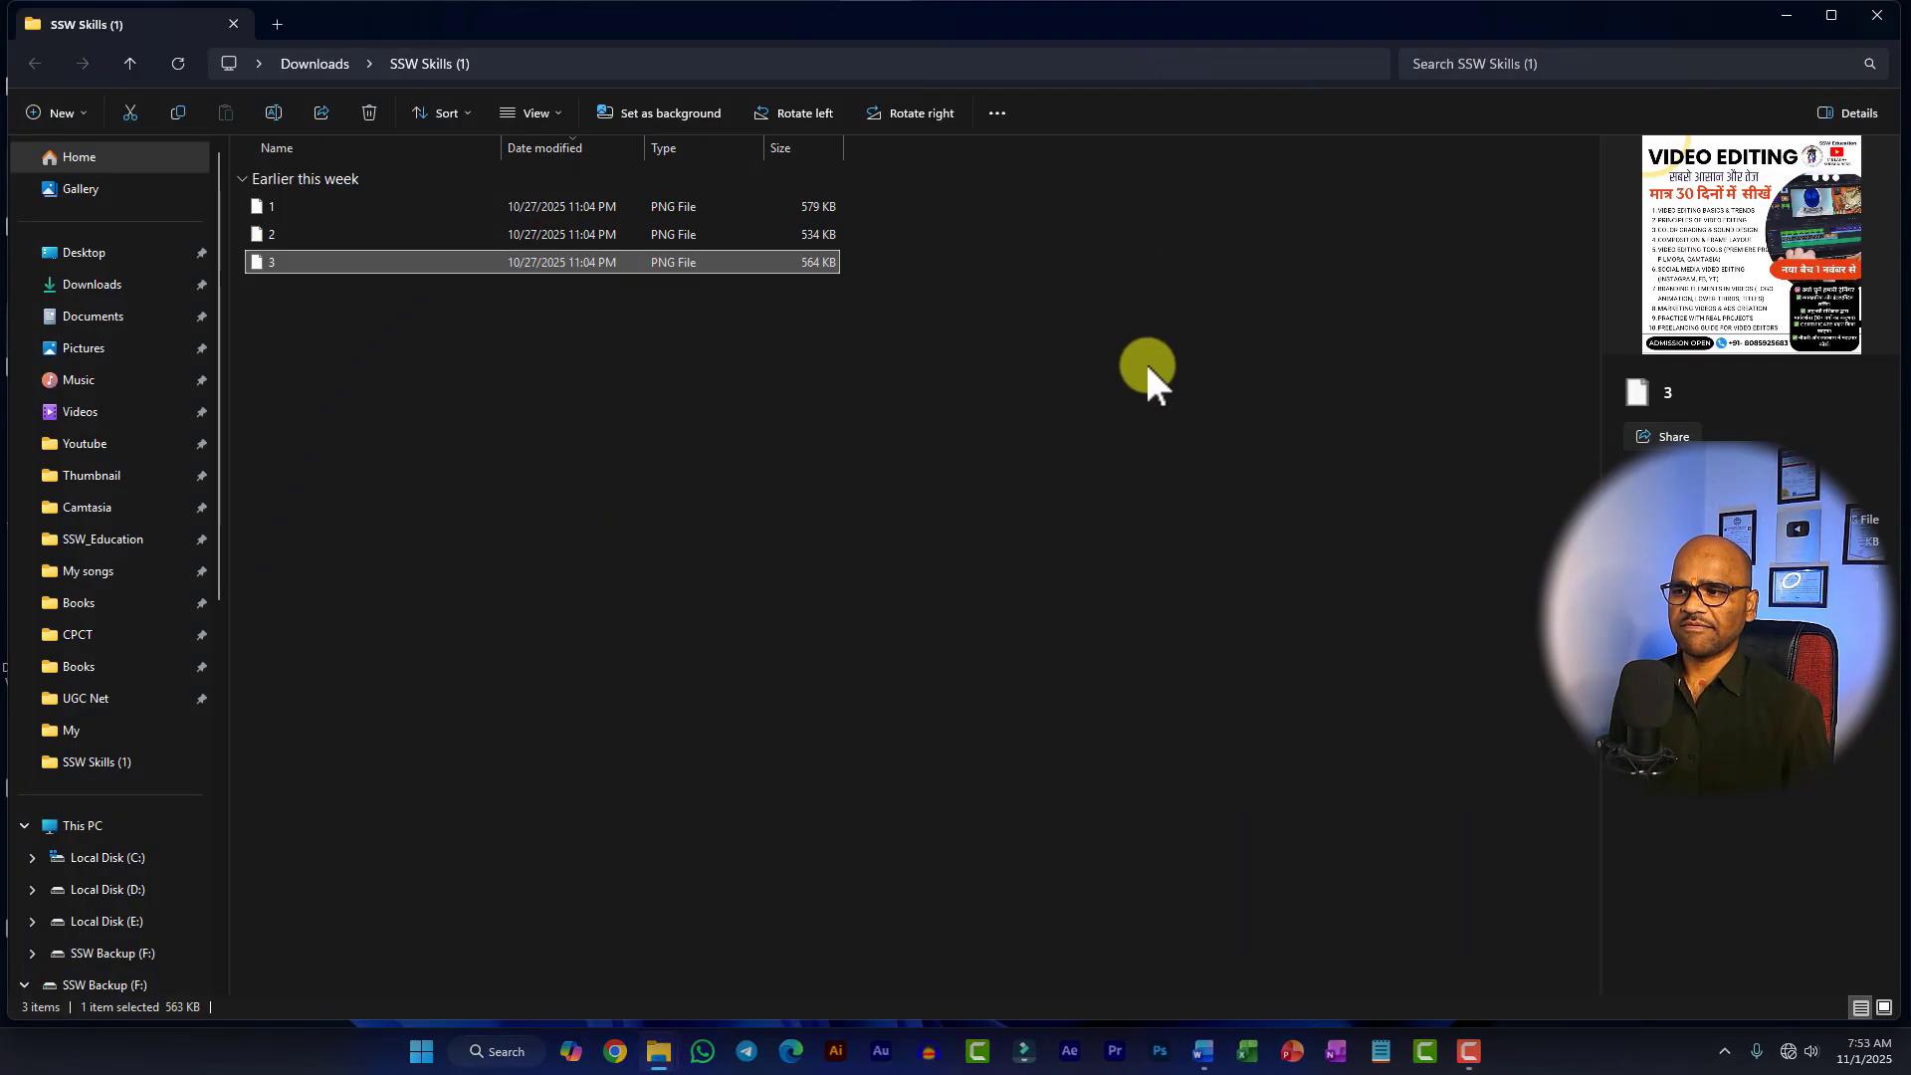
pyautogui.click(1877, 15)
# Step: Start a new desktop shortcut and browse to the Adobe folder in Documents as its target
pyautogui.rightClick(554, 249)
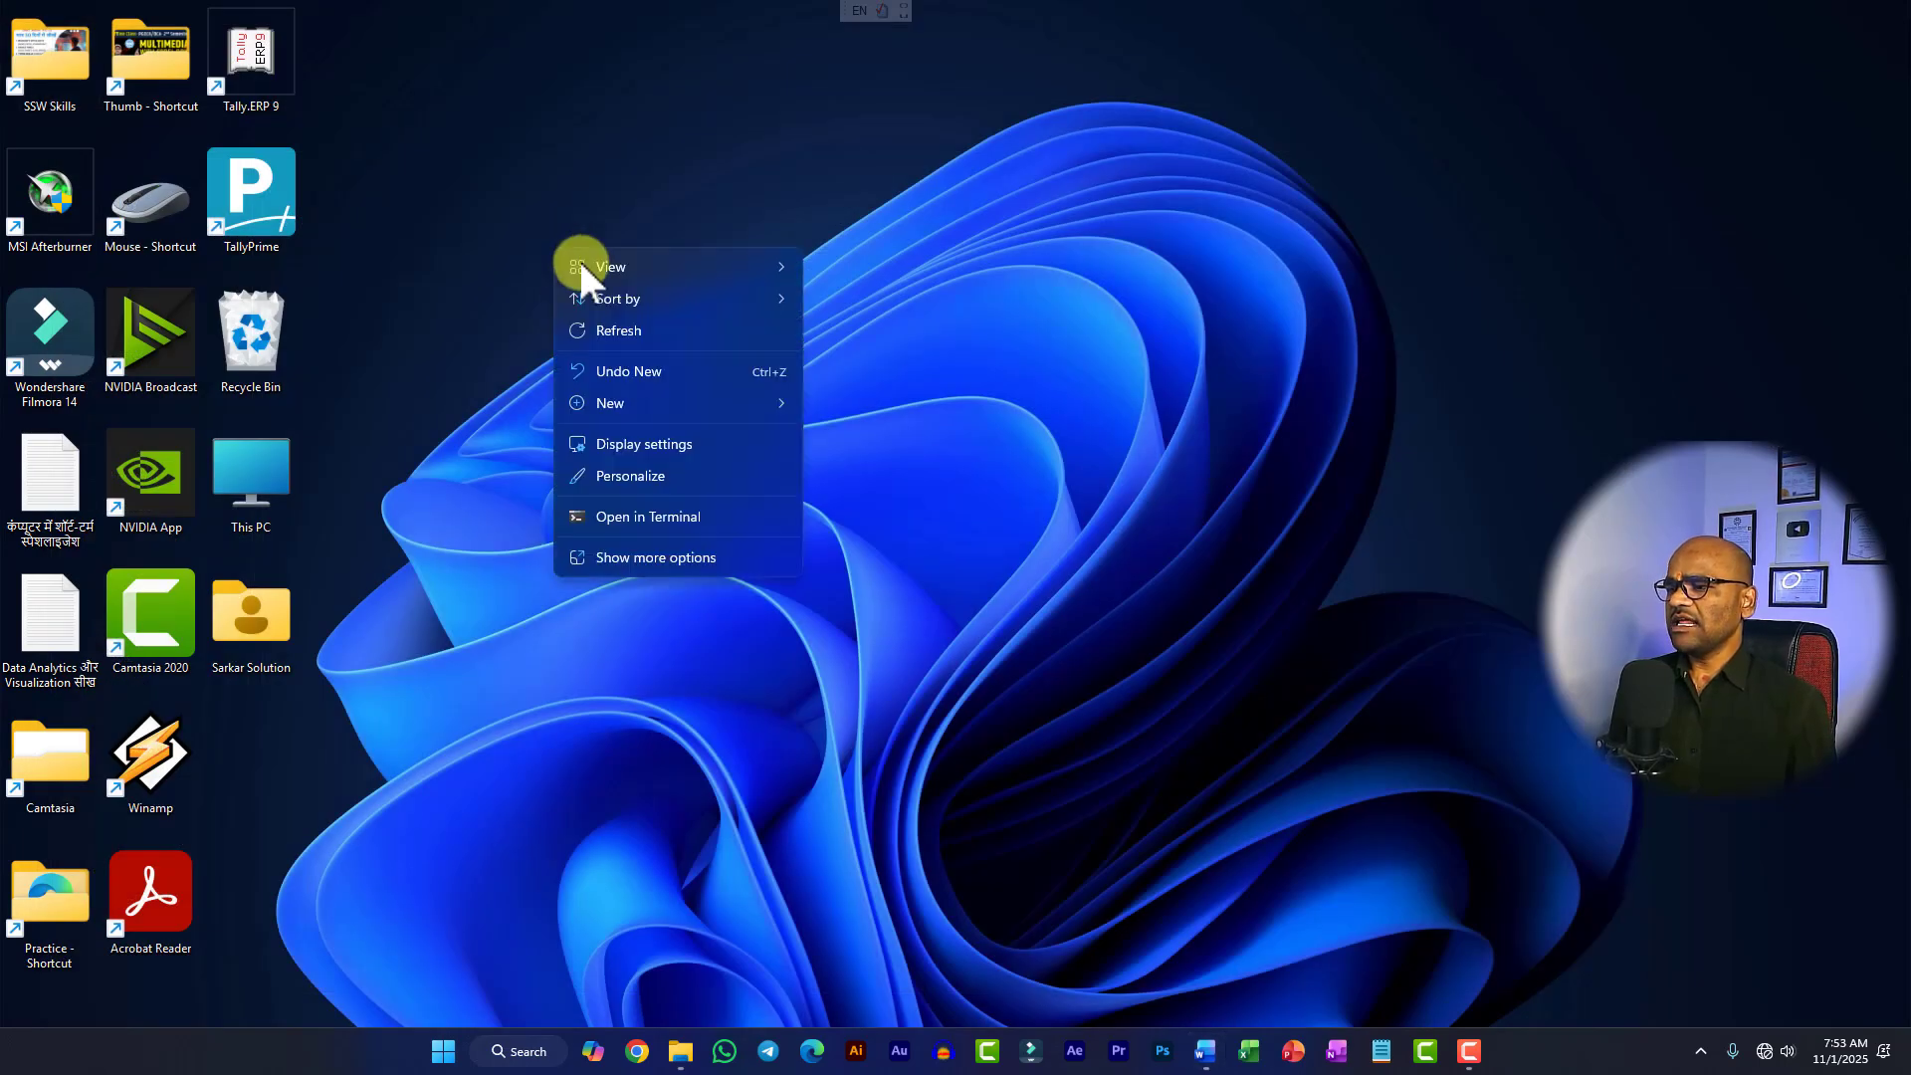
pyautogui.moveTo(647, 400)
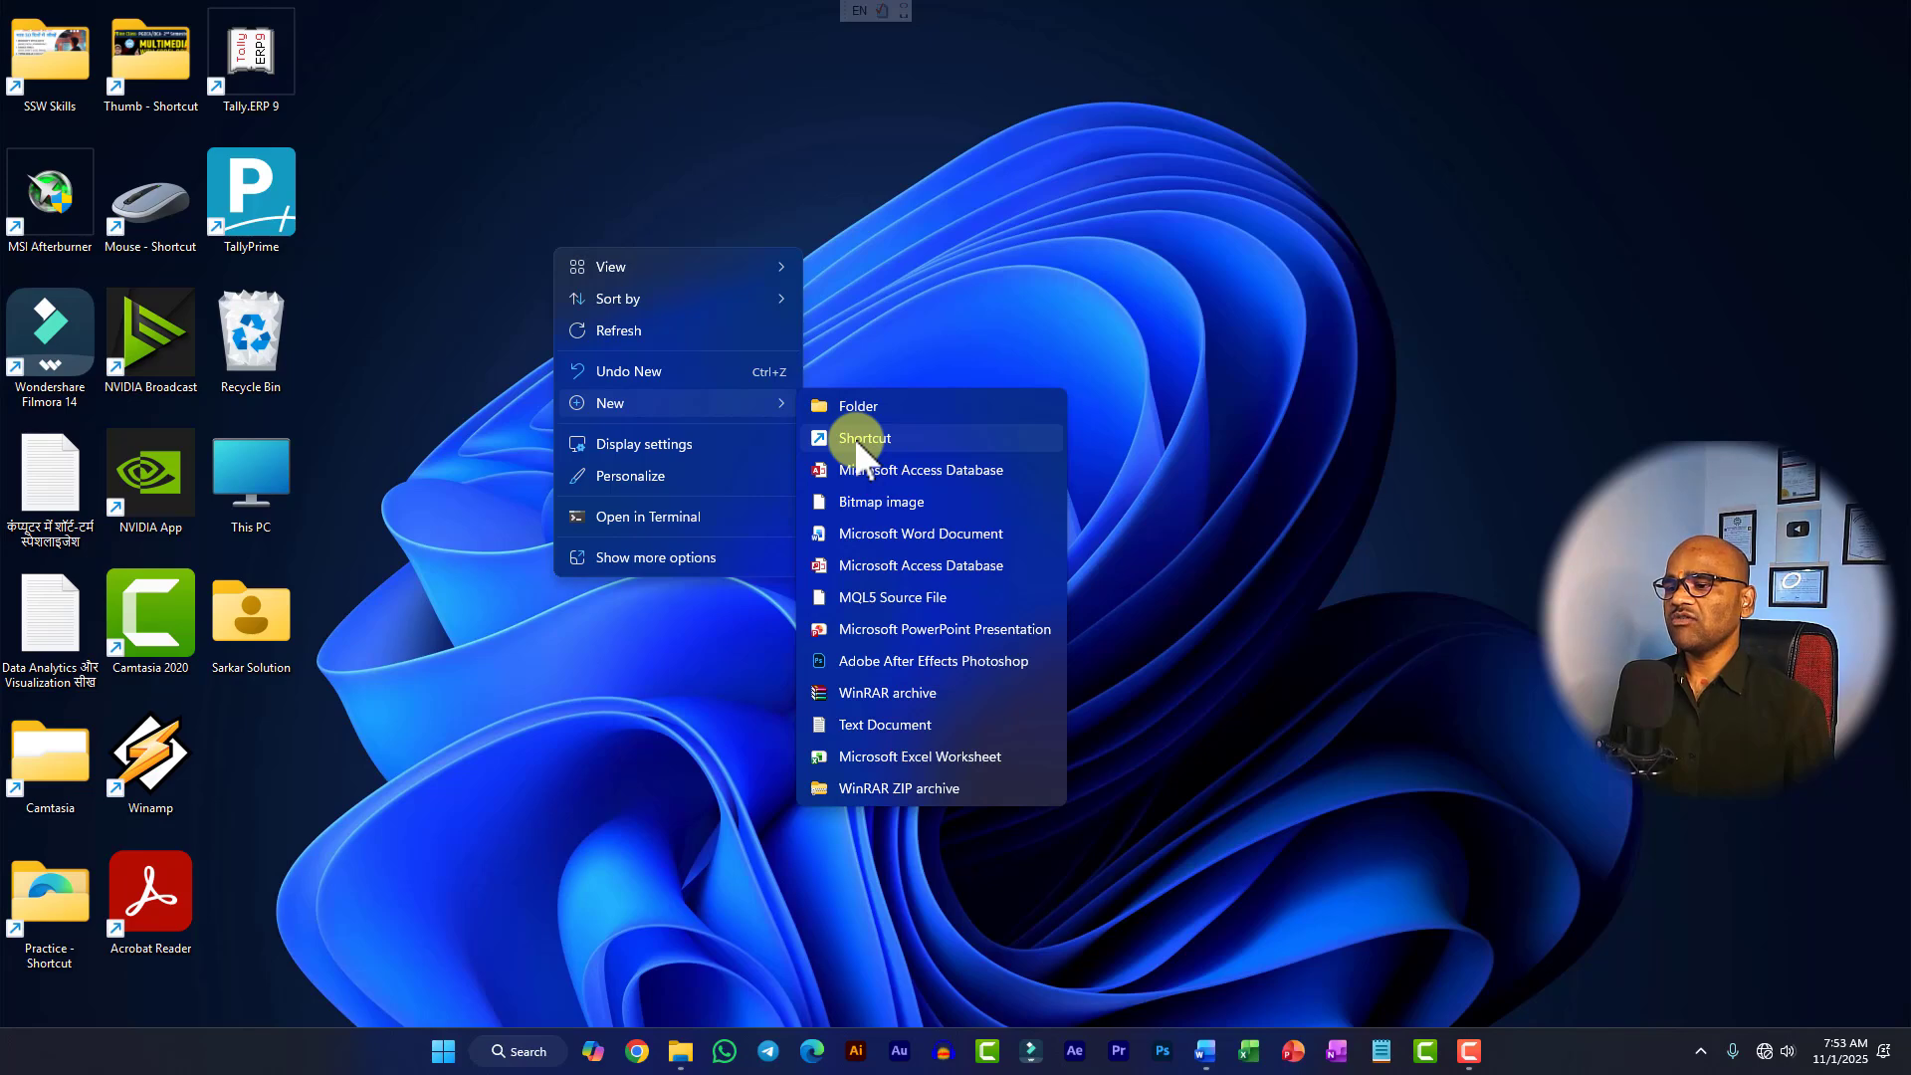
pyautogui.click(854, 438)
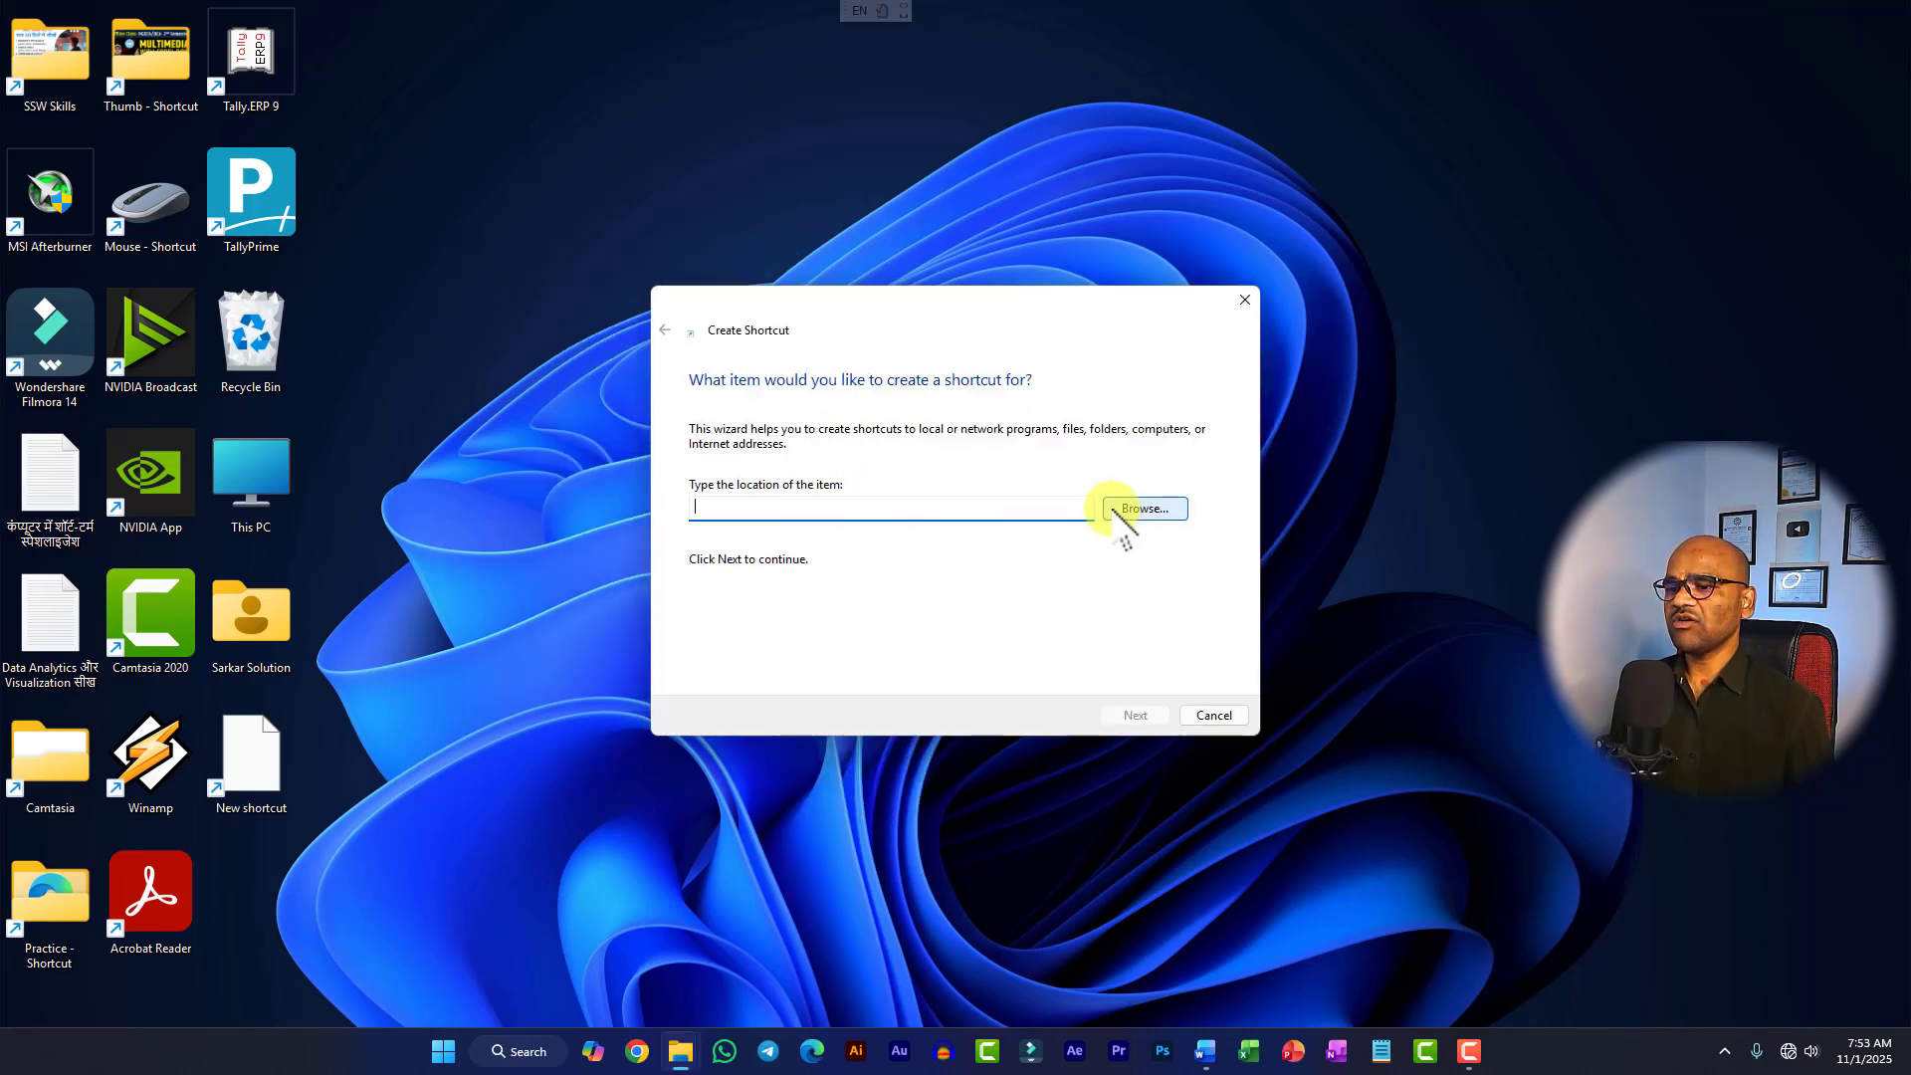
pyautogui.click(1119, 508)
pyautogui.doubleClick(895, 508)
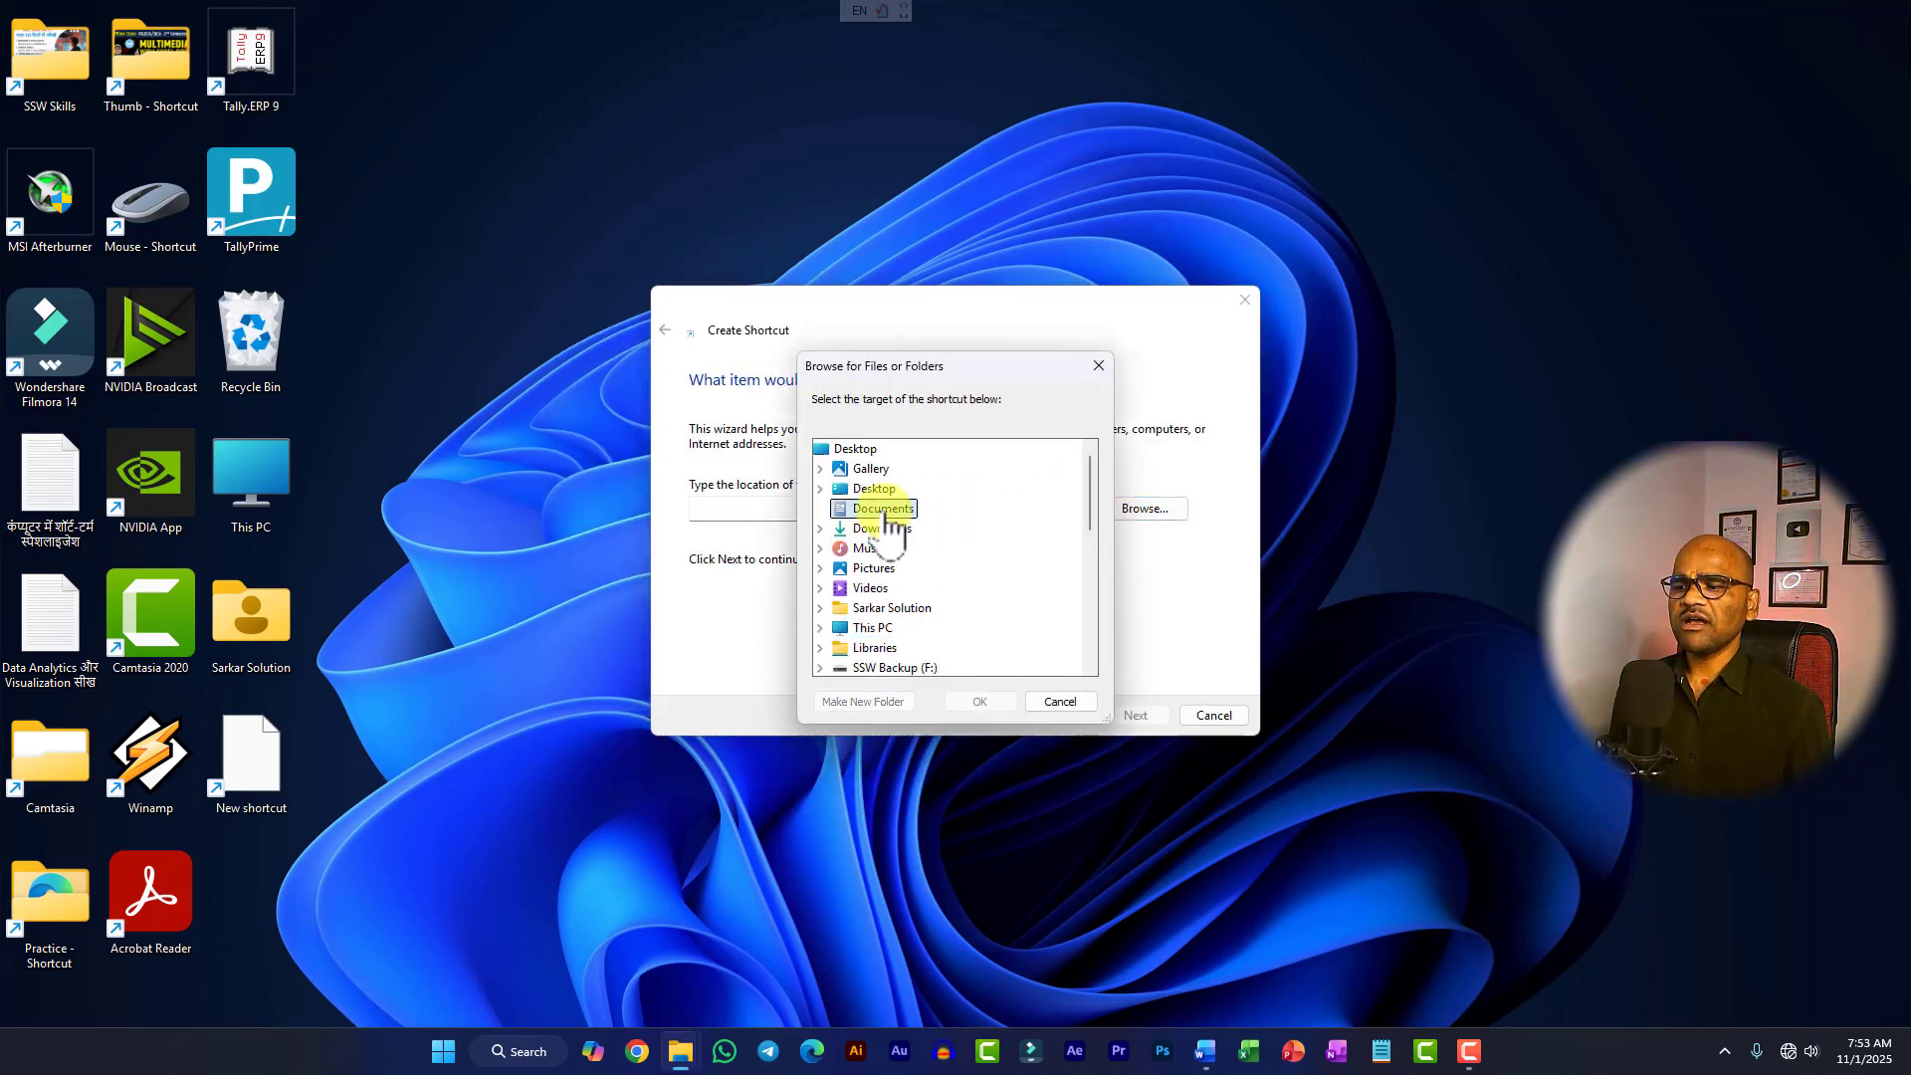
pyautogui.doubleClick(889, 468)
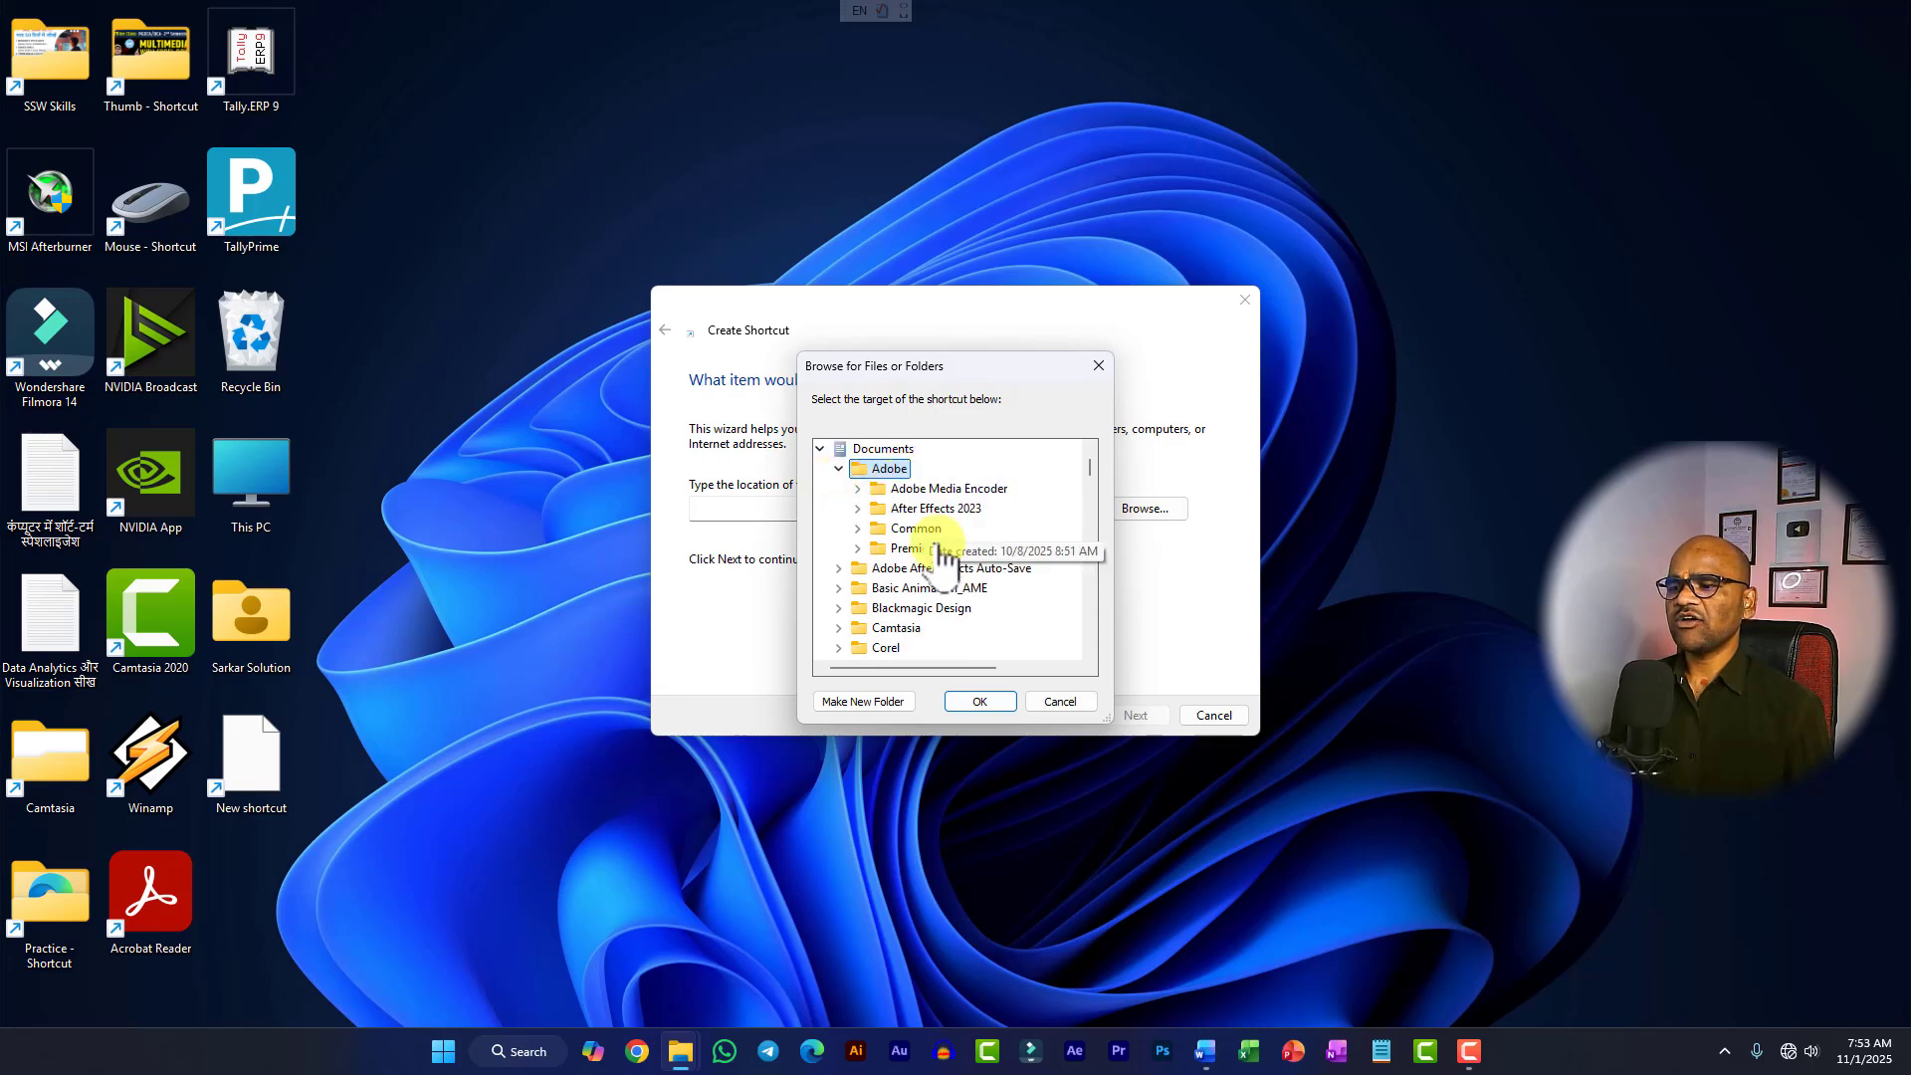
pyautogui.click(981, 702)
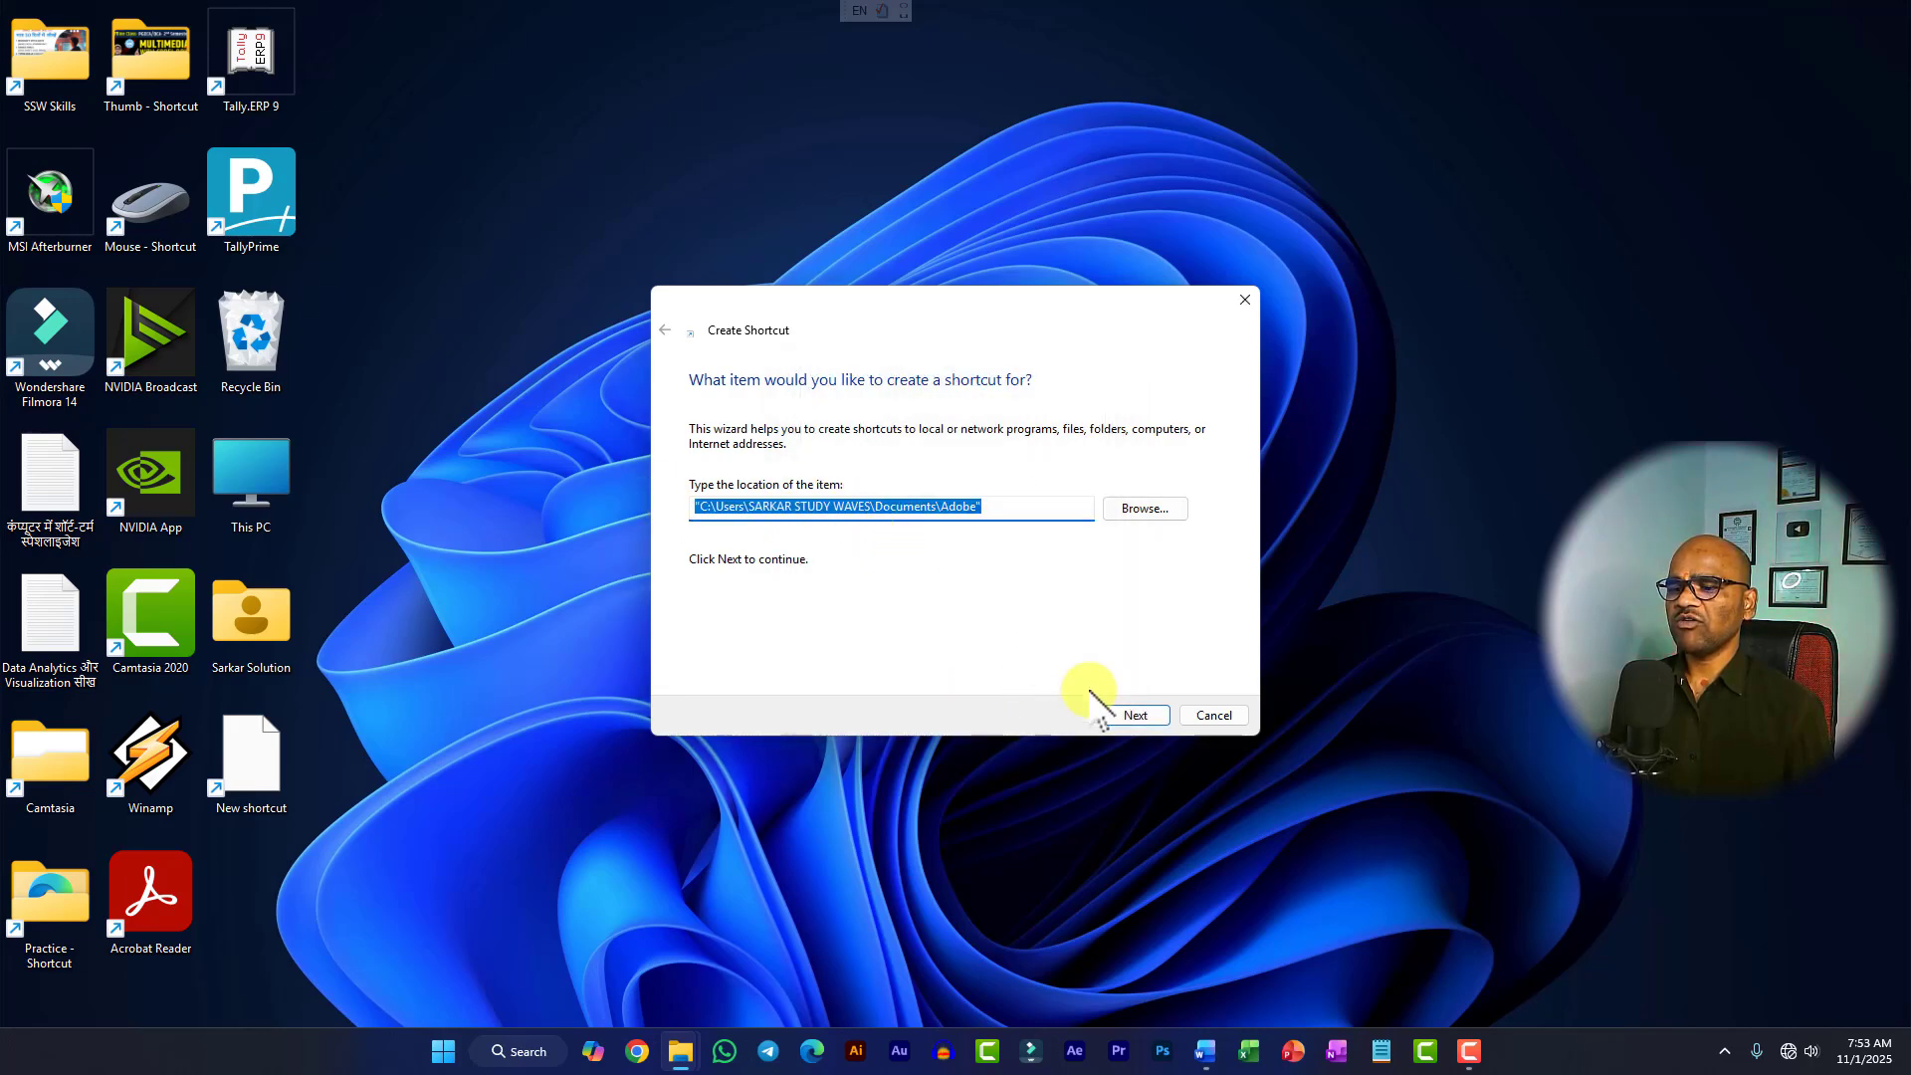
# Step: Finish the shortcut under the name Adobe and delete it from the desktop
pyautogui.click(1132, 715)
pyautogui.click(1134, 719)
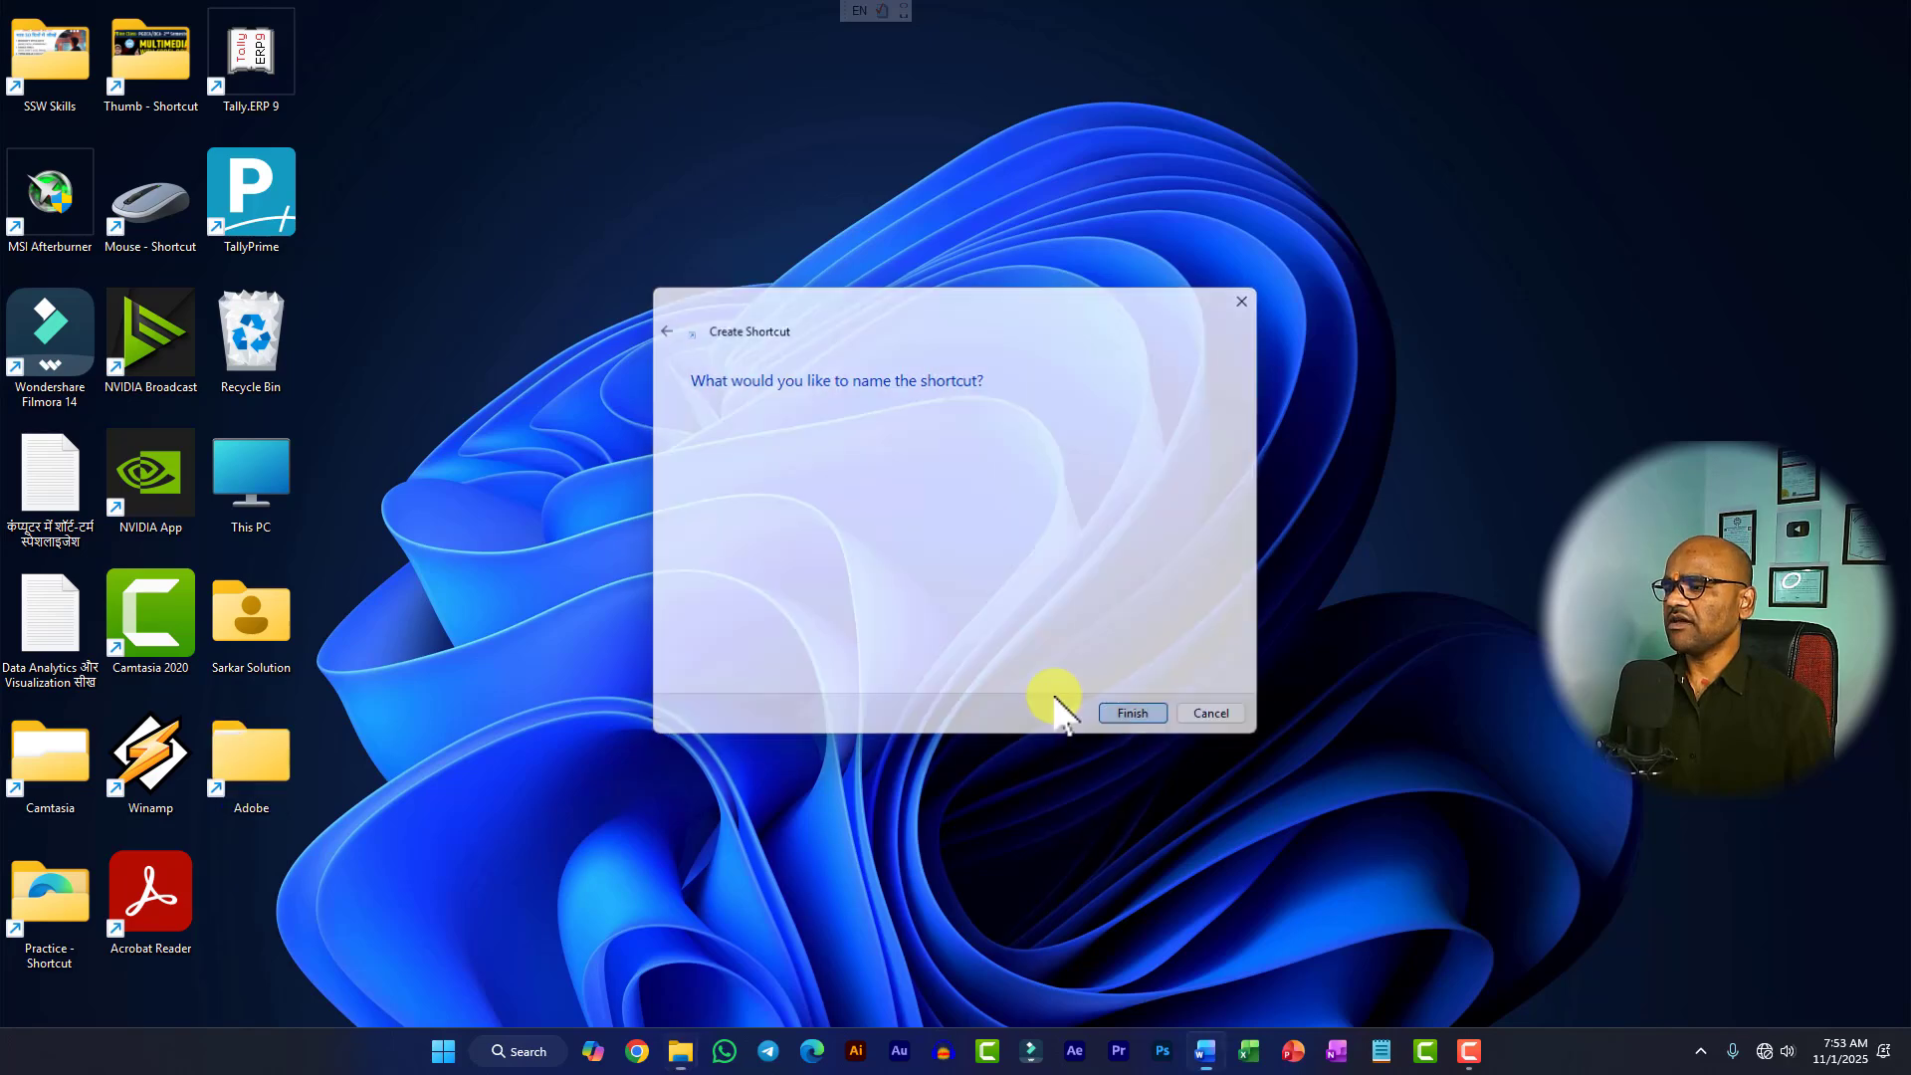
pyautogui.click(248, 796)
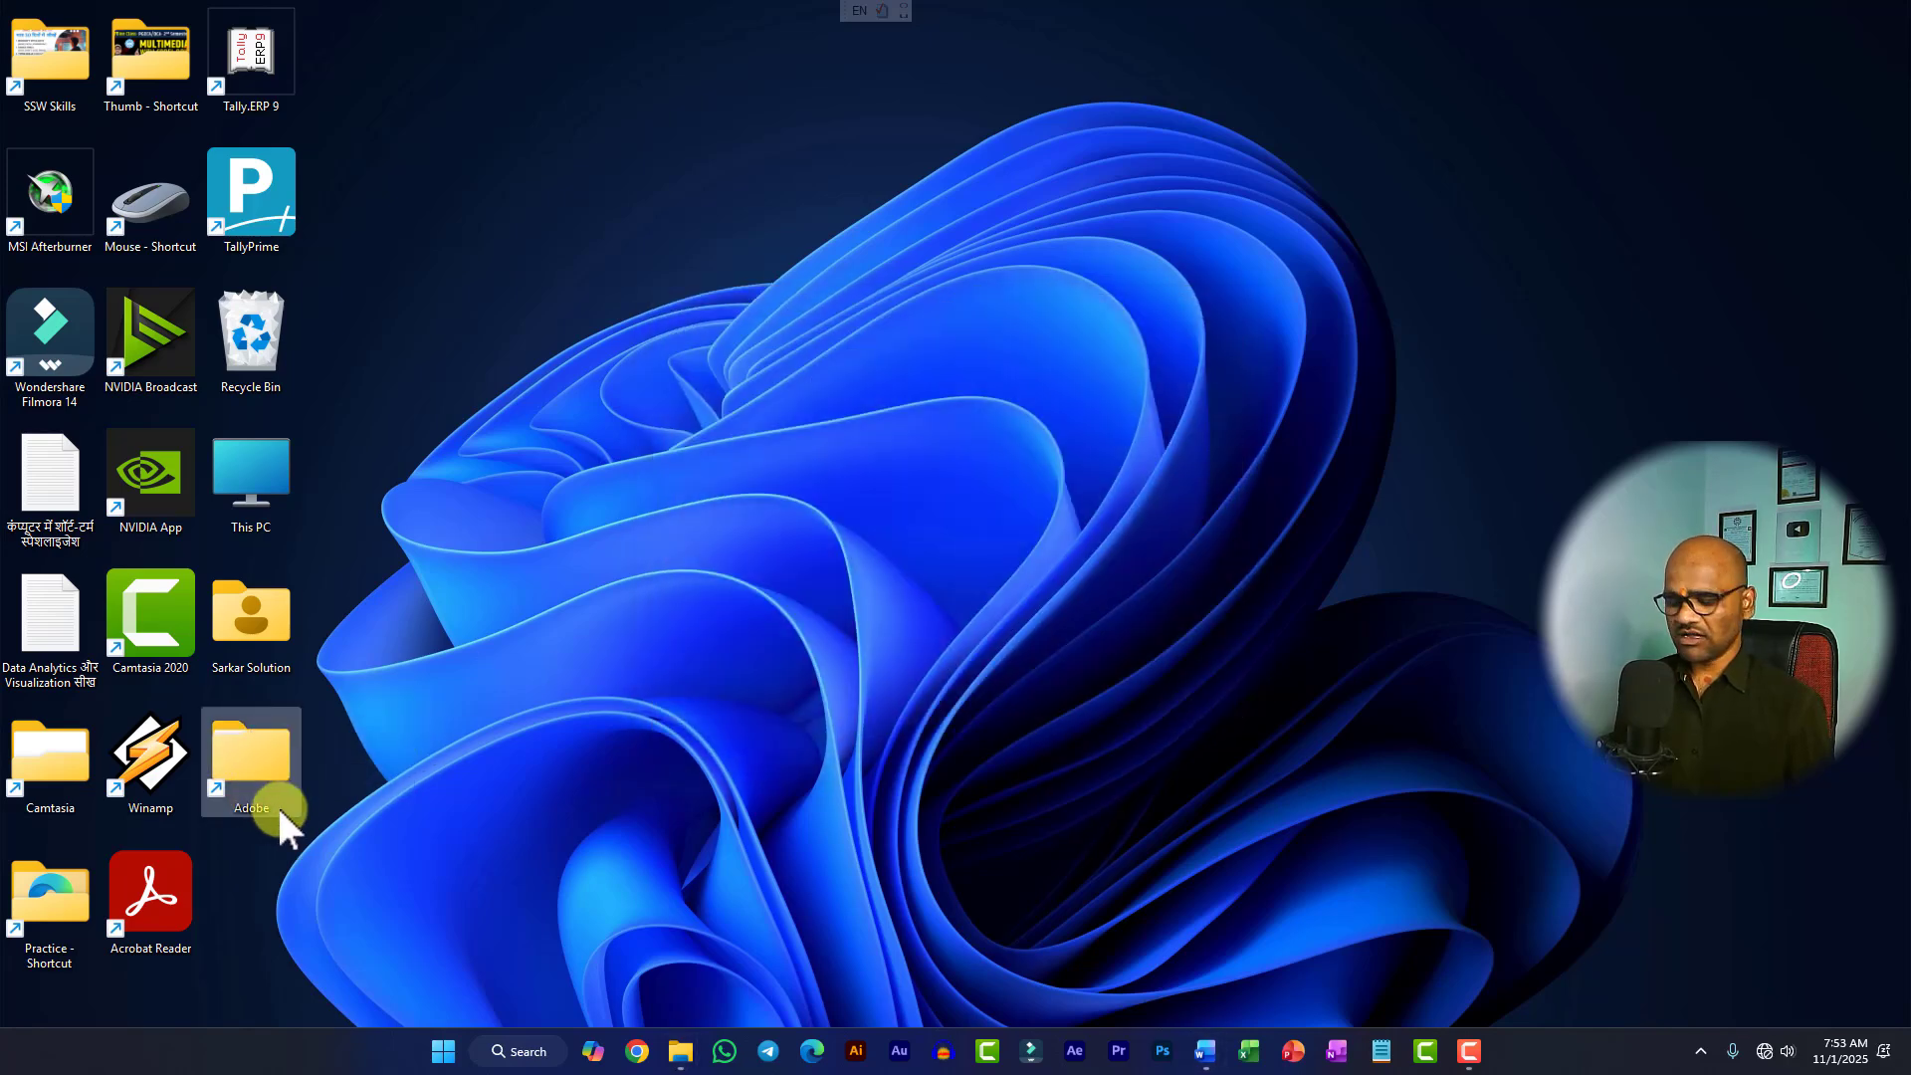
pyautogui.press('Delete')
# Step: Send the Telegram Desktop folder from Downloads to the desktop as a shortcut and minimize File Explorer
pyautogui.click(679, 1051)
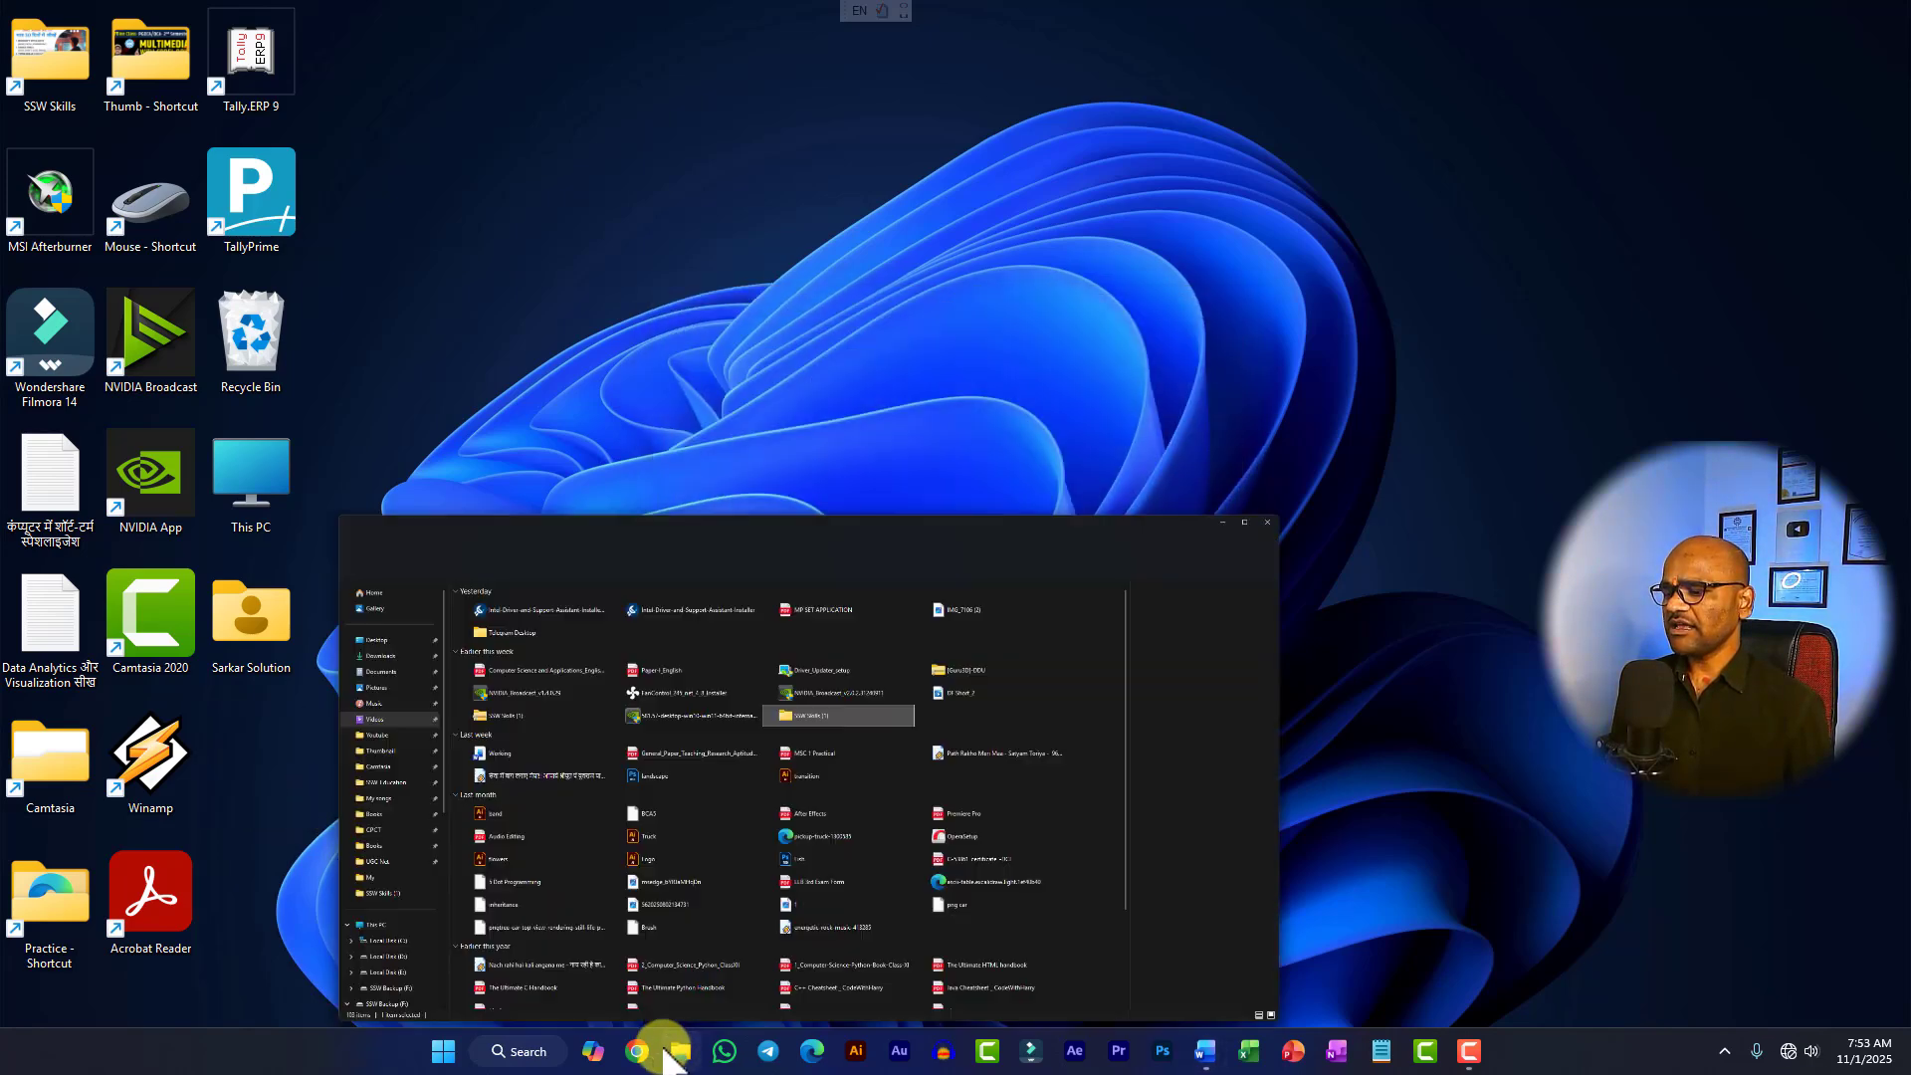
pyautogui.click(1443, 222)
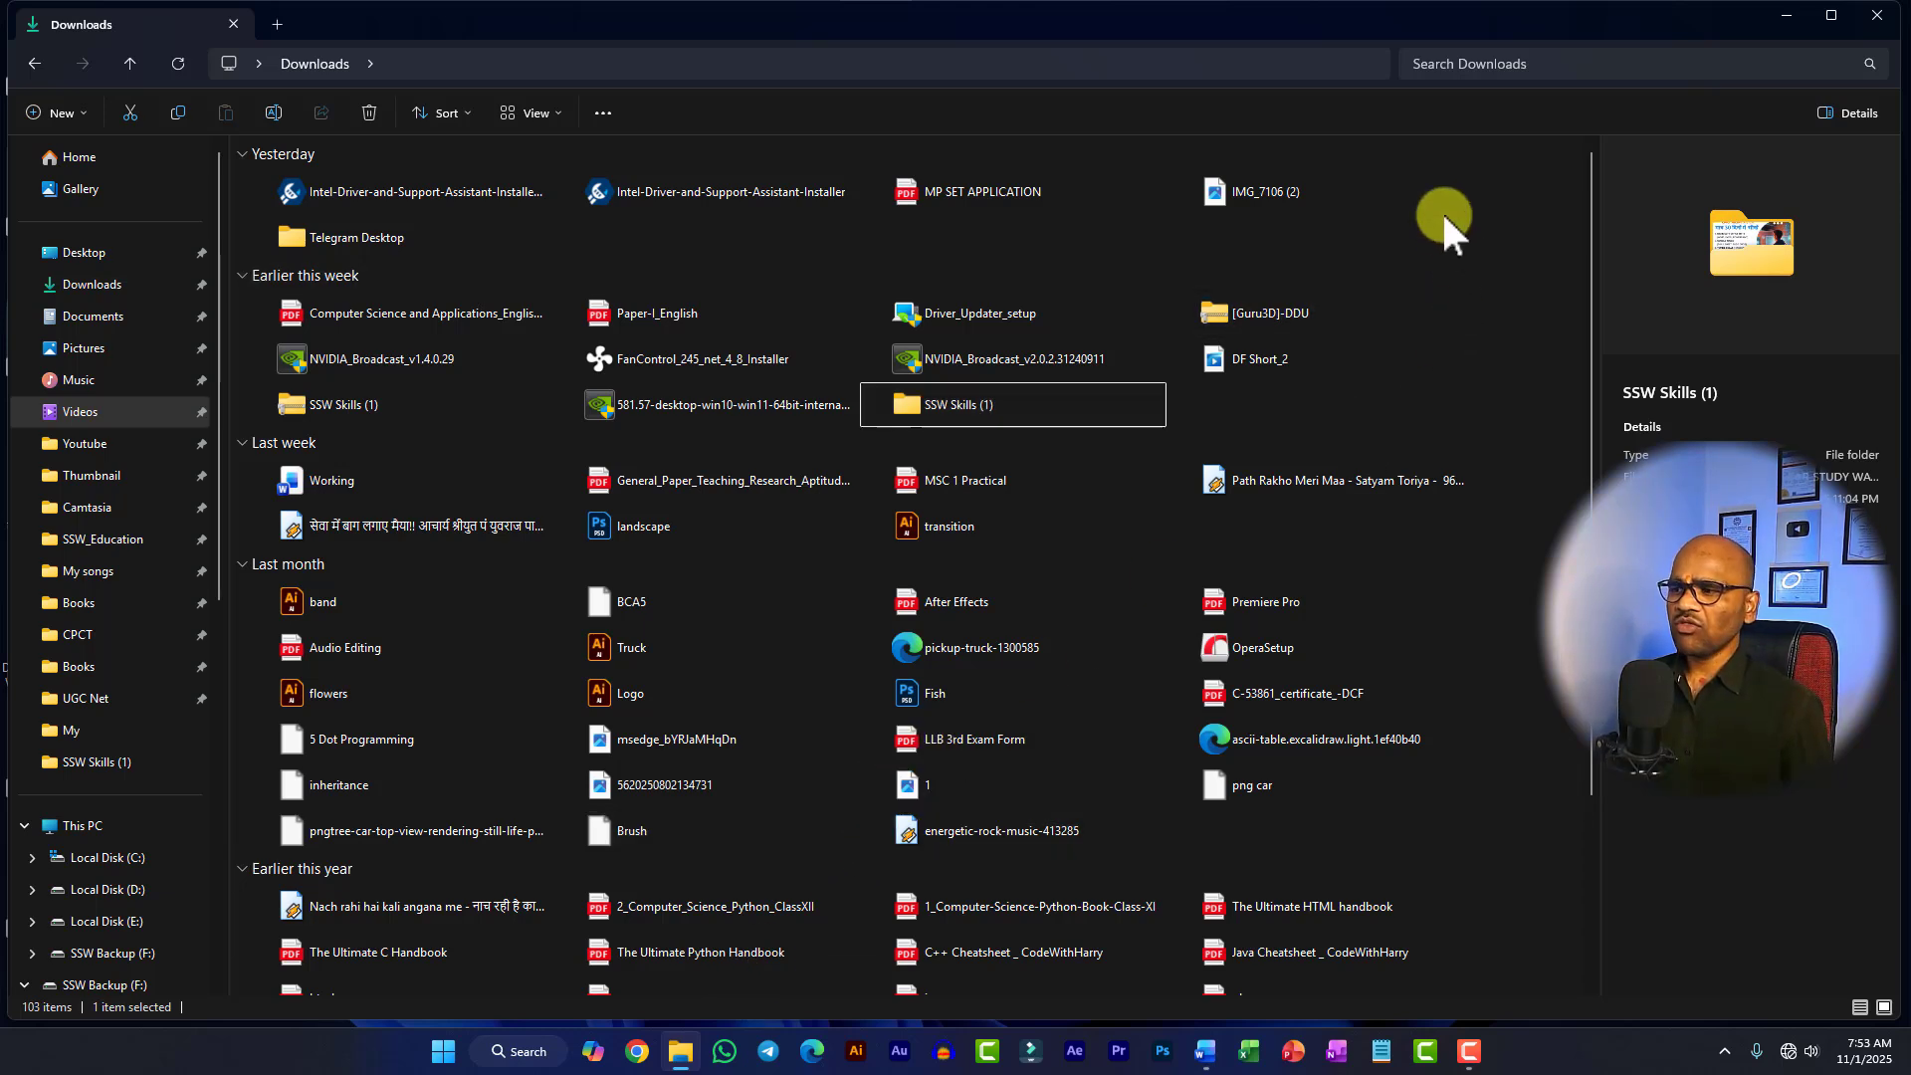
pyautogui.rightClick(341, 239)
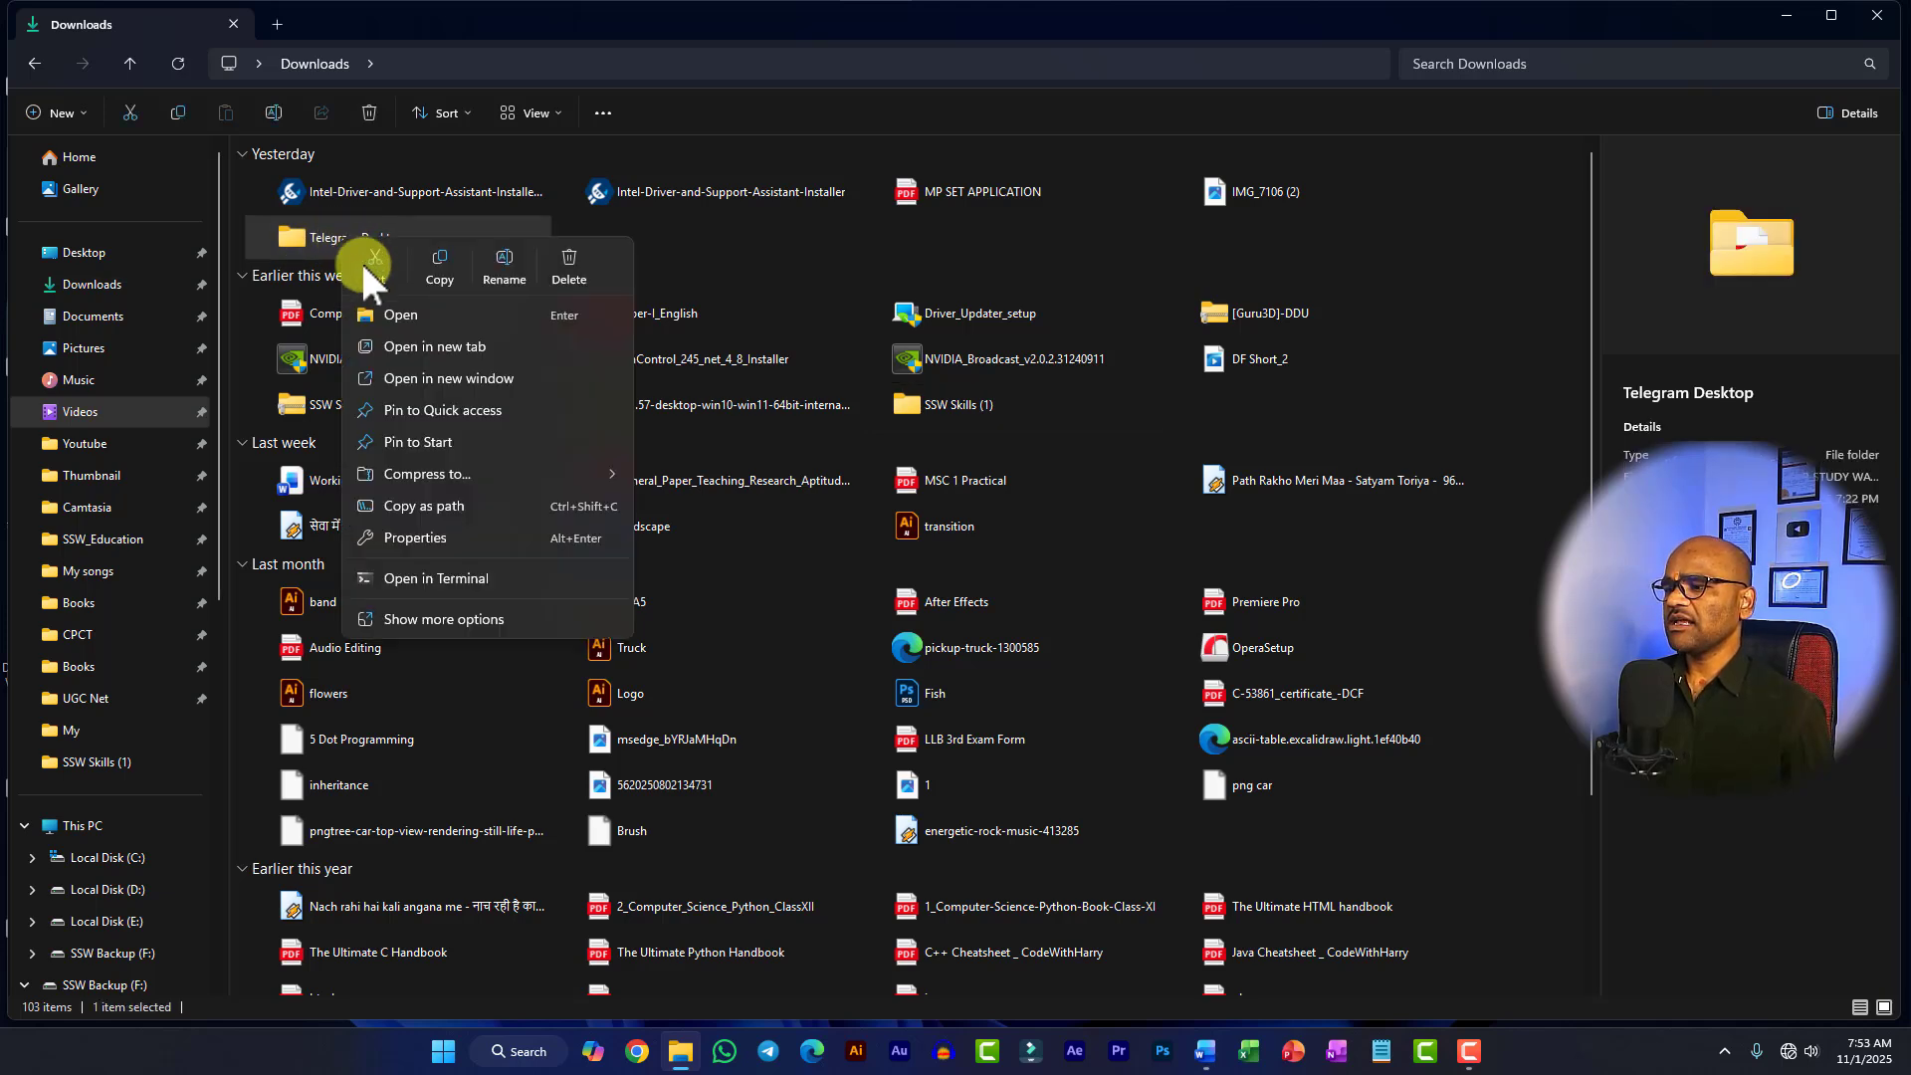
pyautogui.click(470, 619)
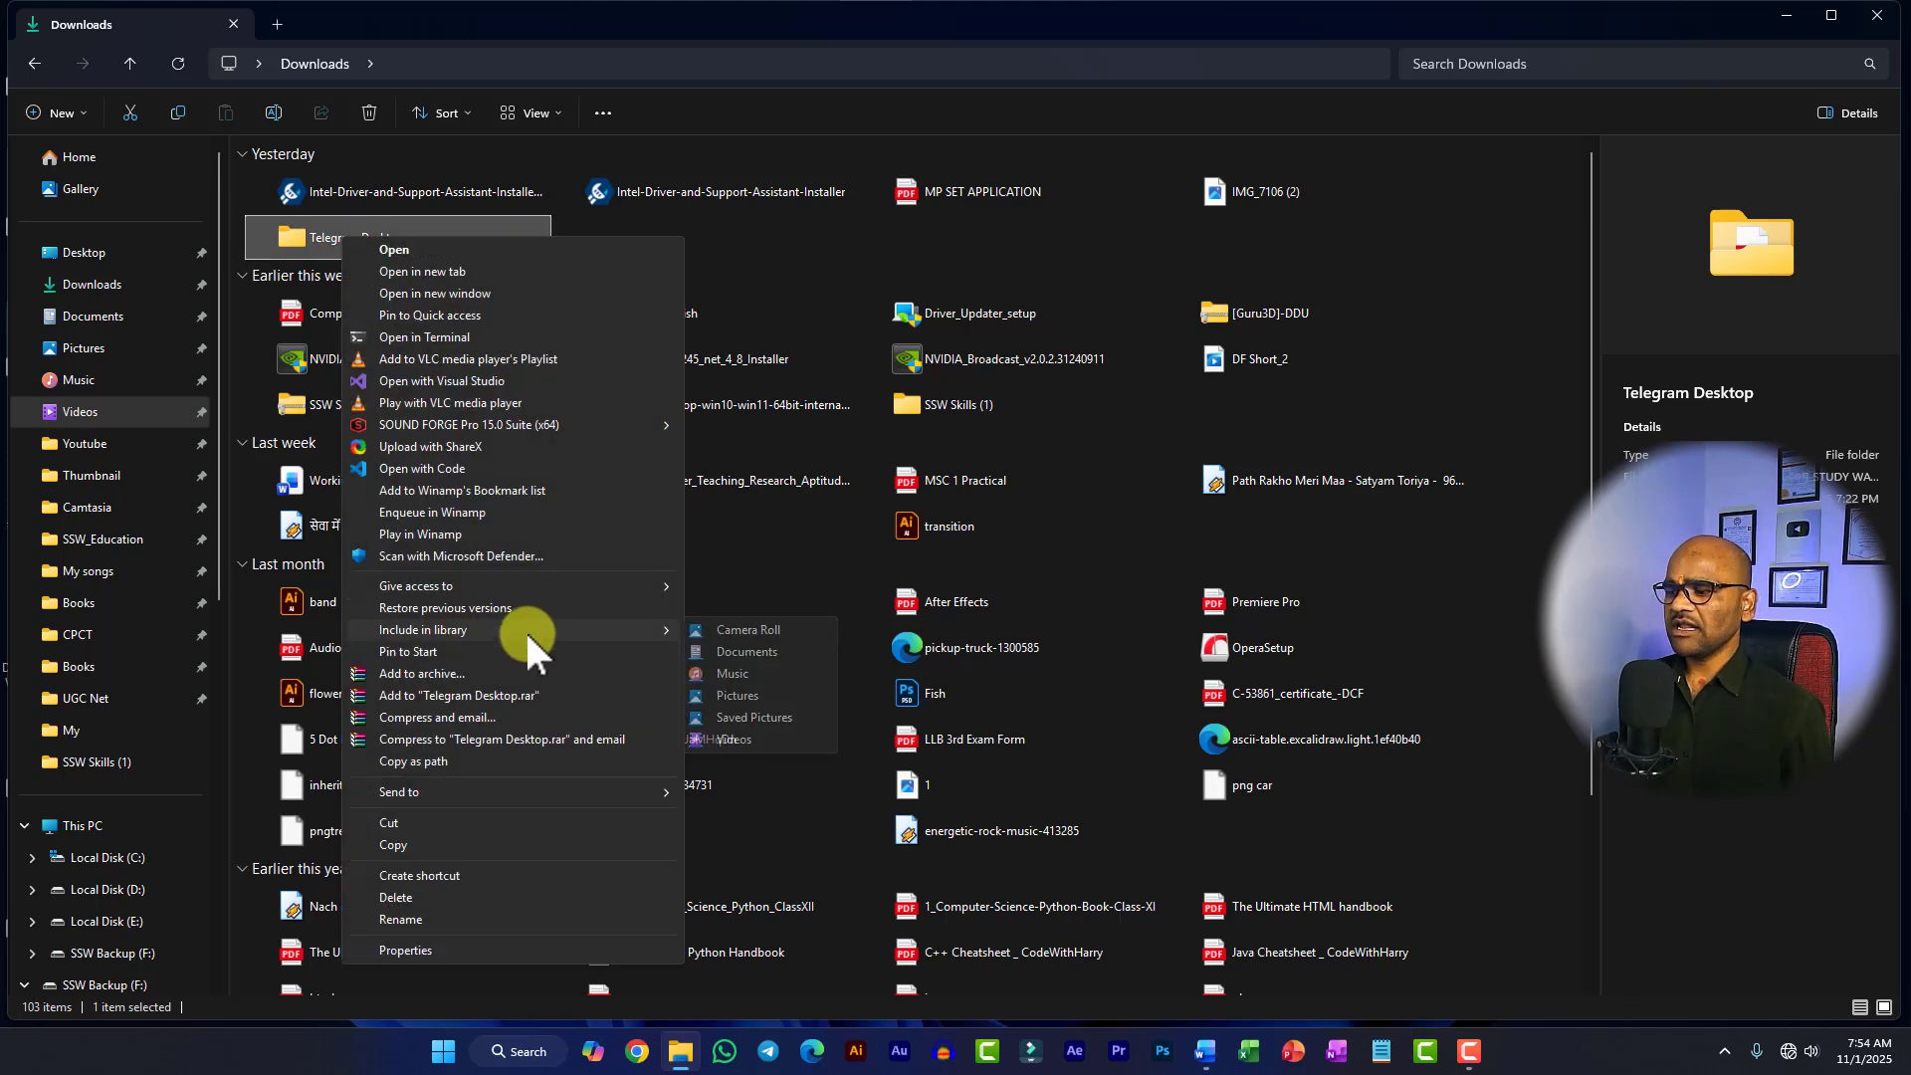
pyautogui.moveTo(588, 799)
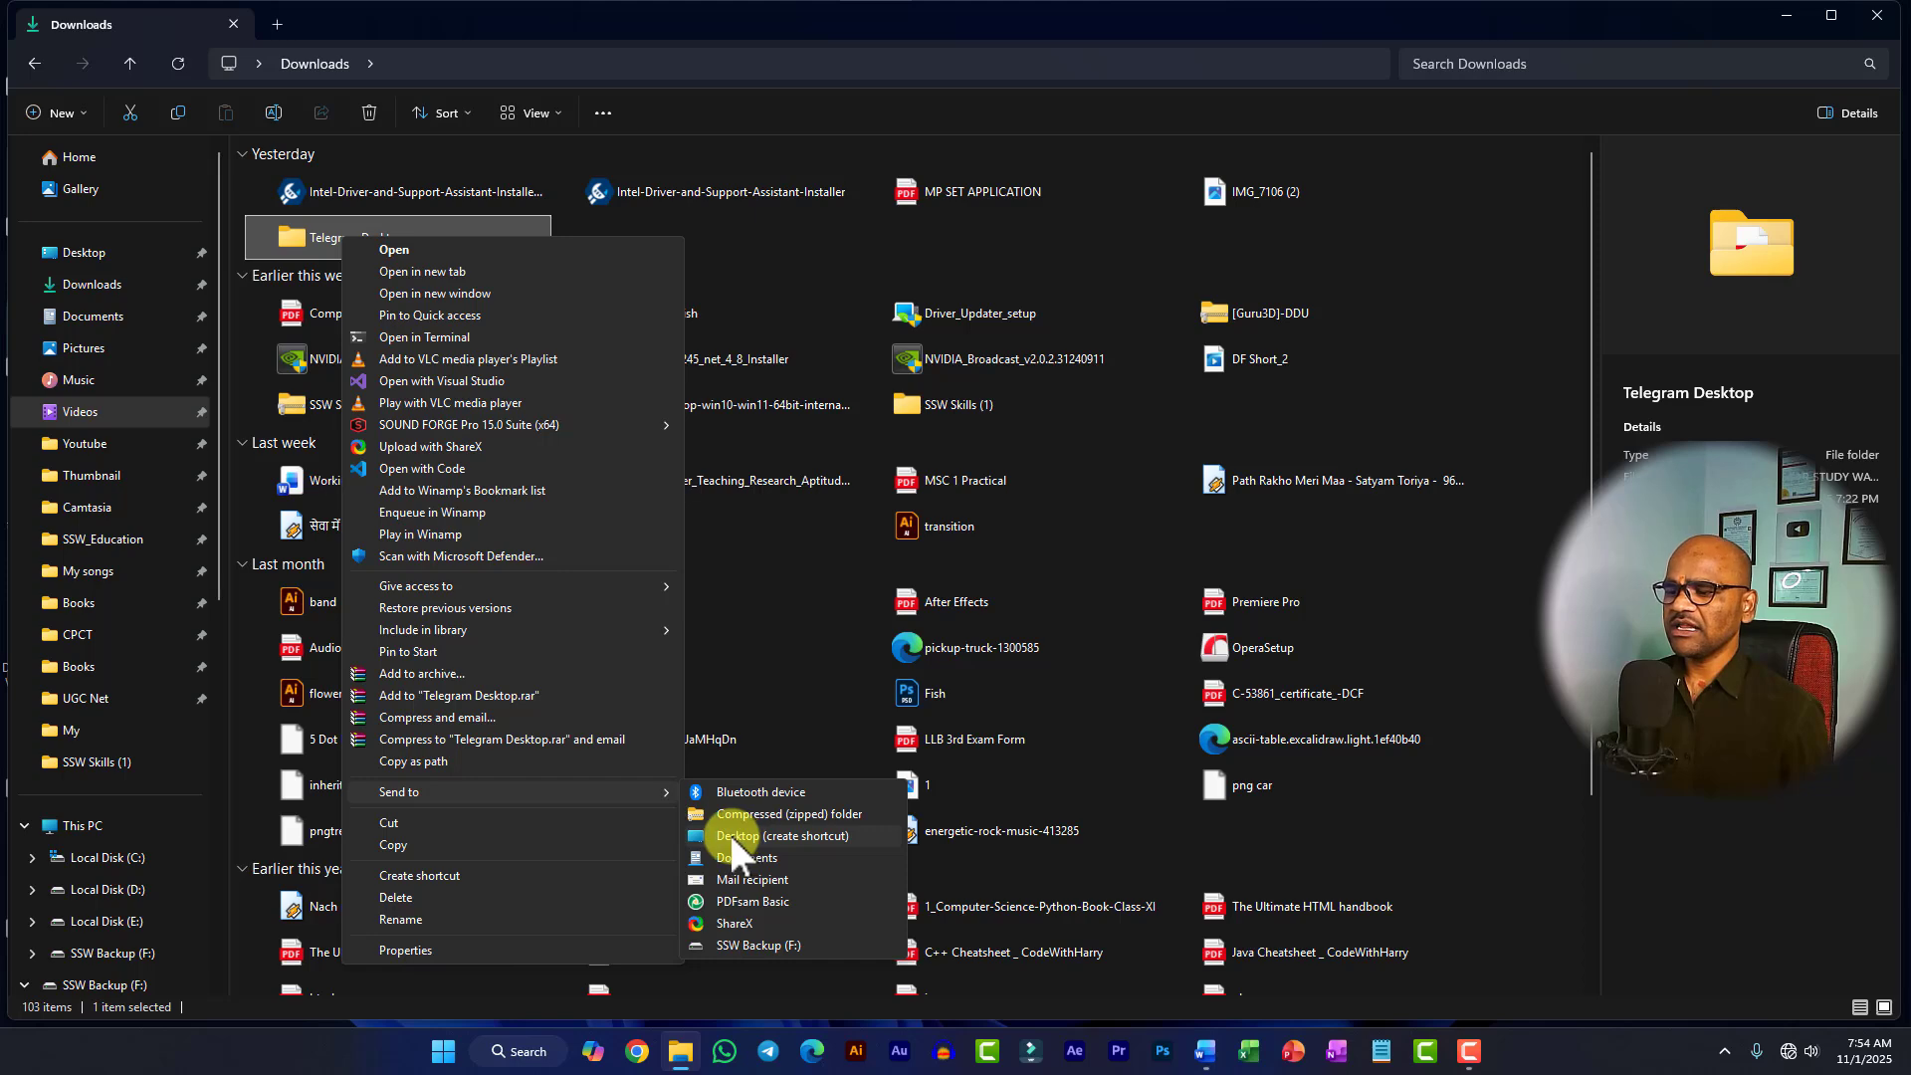
pyautogui.click(788, 836)
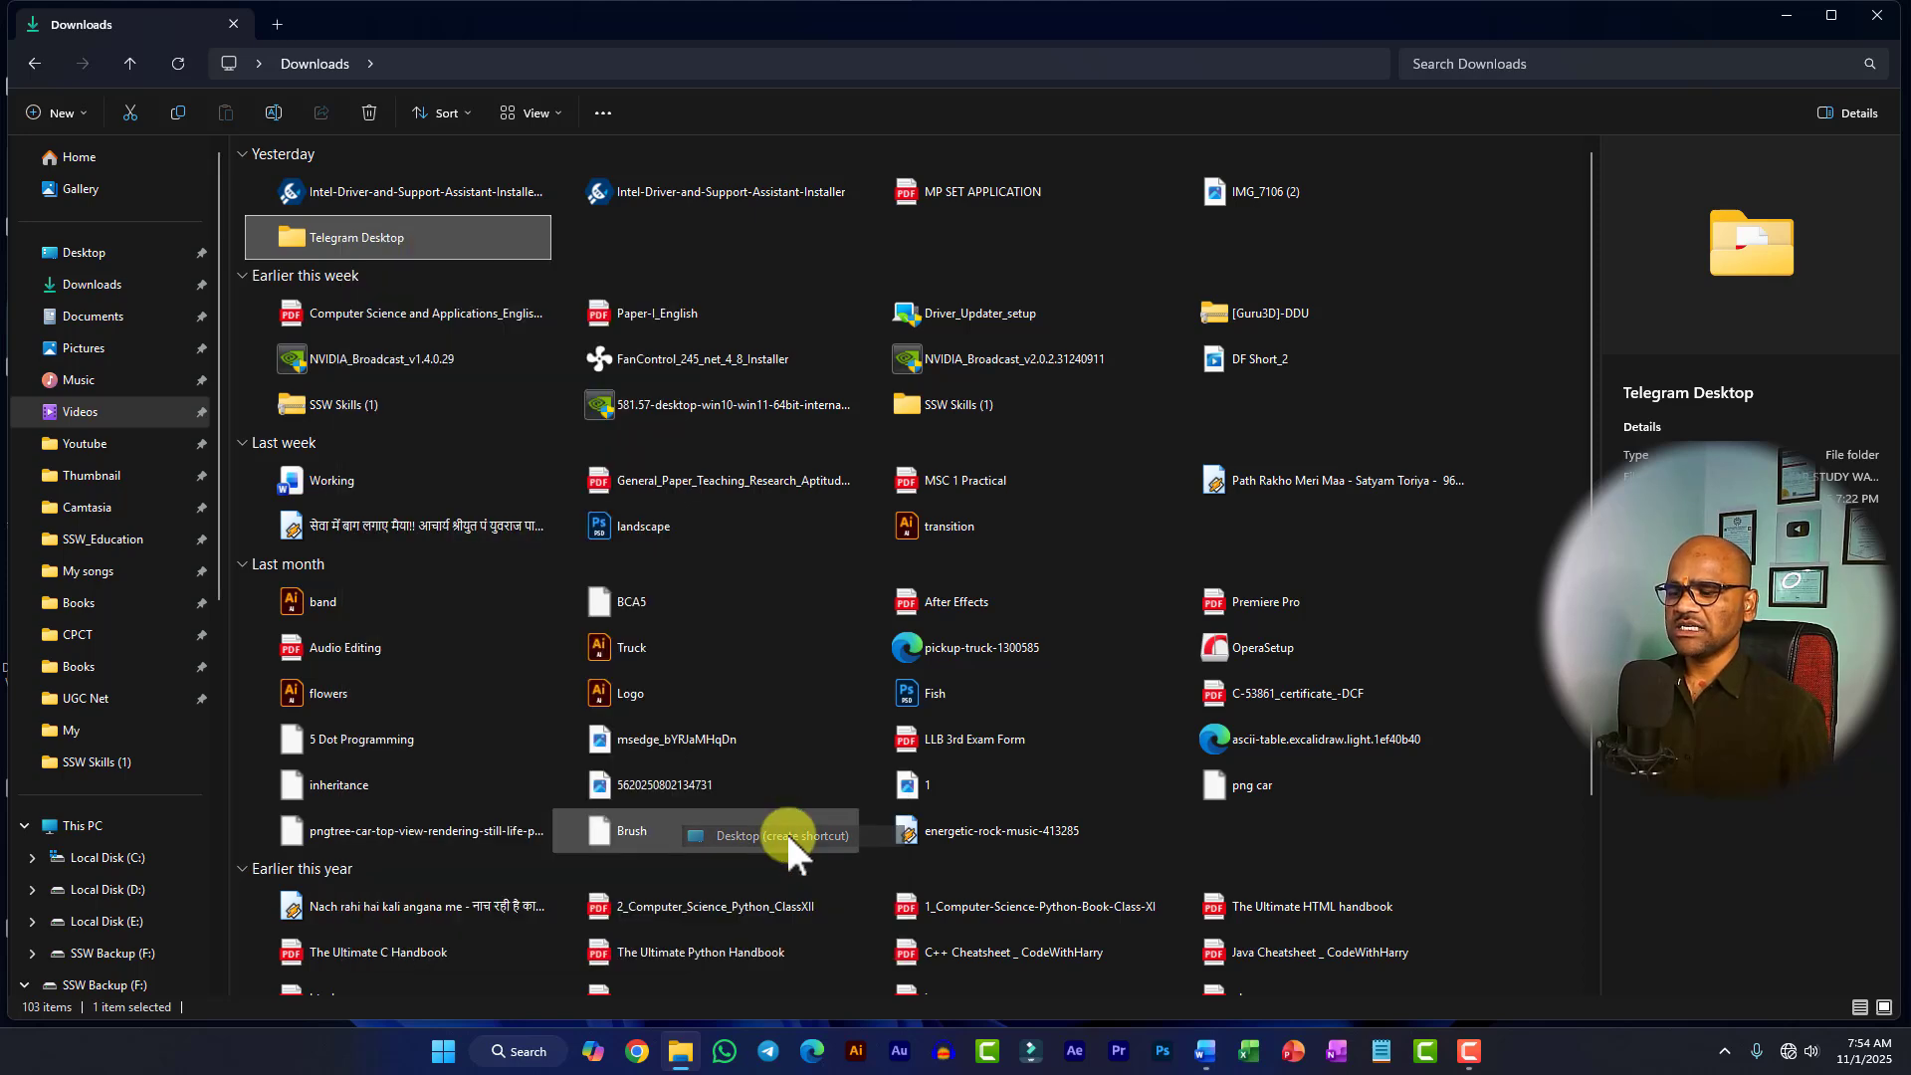
pyautogui.click(1783, 18)
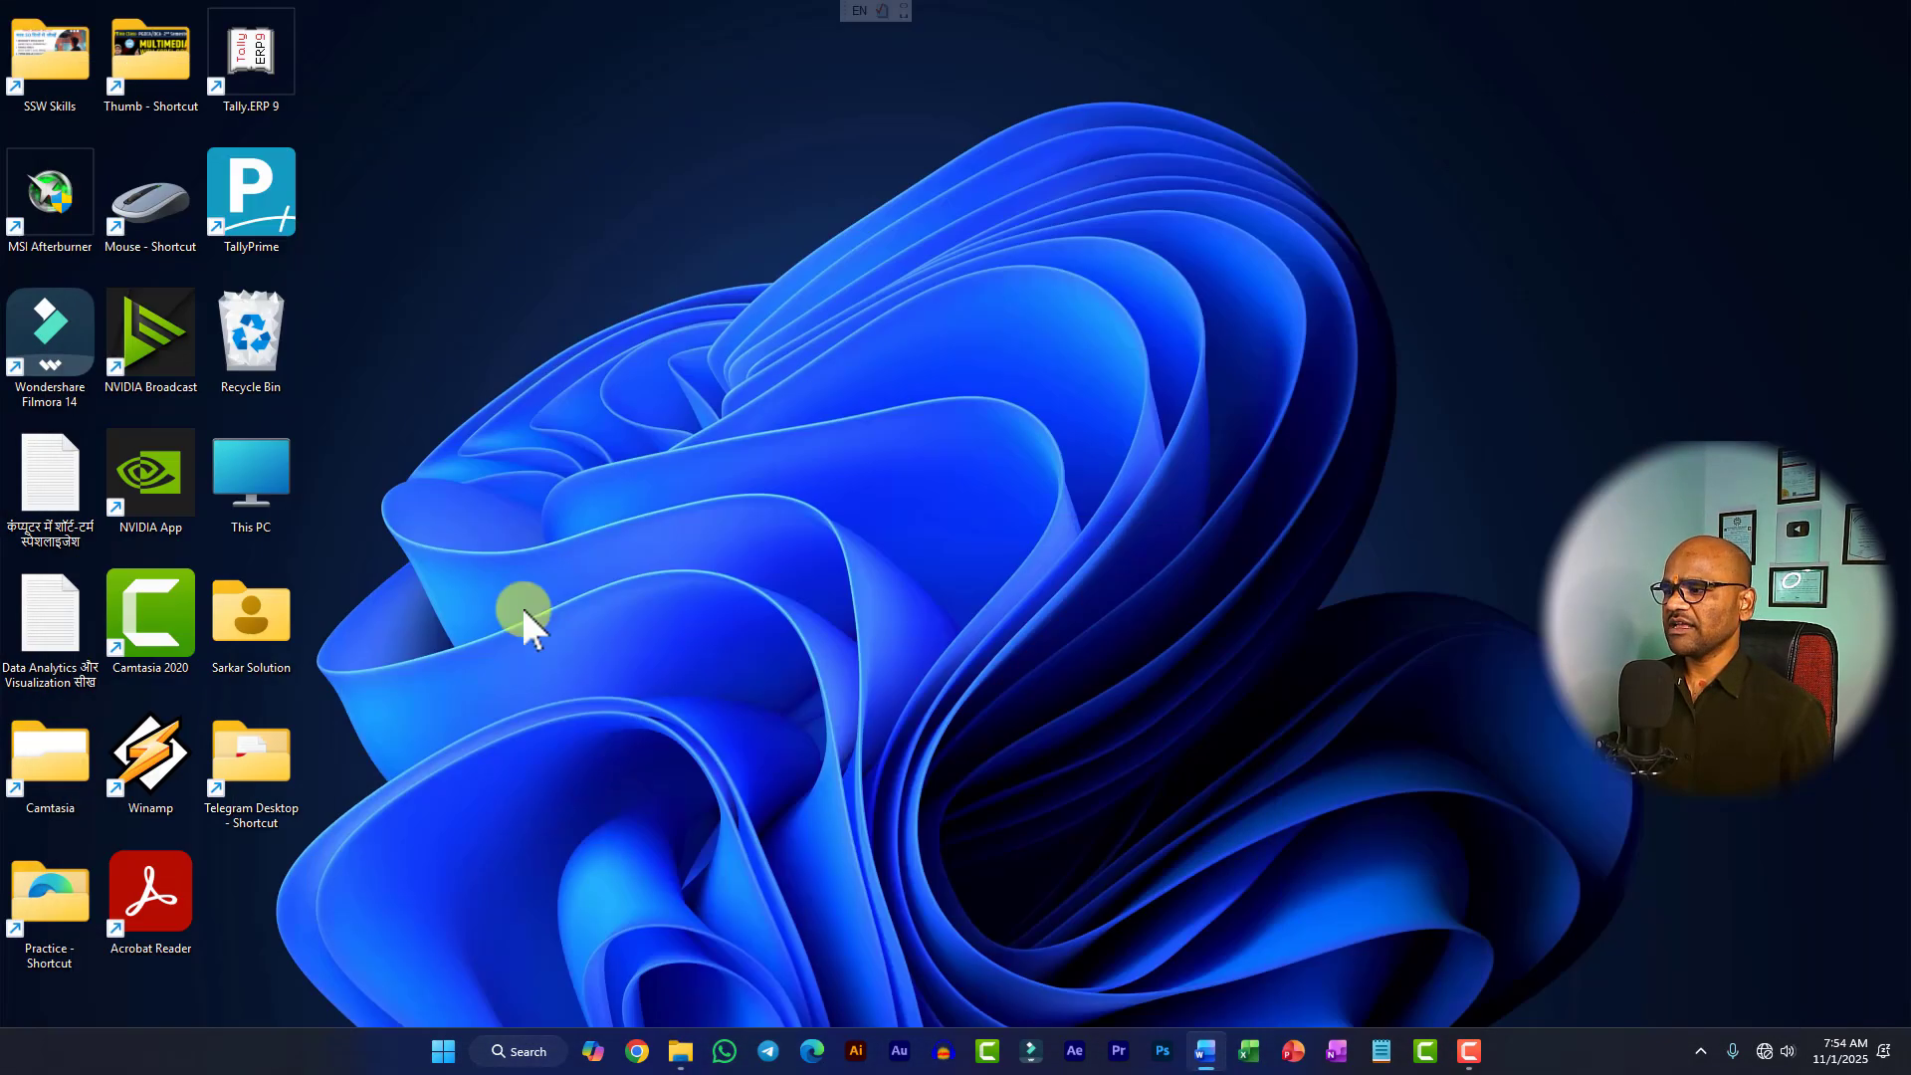
# Step: Test the Telegram Desktop shortcut by opening its folder, close that window, and delete the shortcut
pyautogui.doubleClick(286, 763)
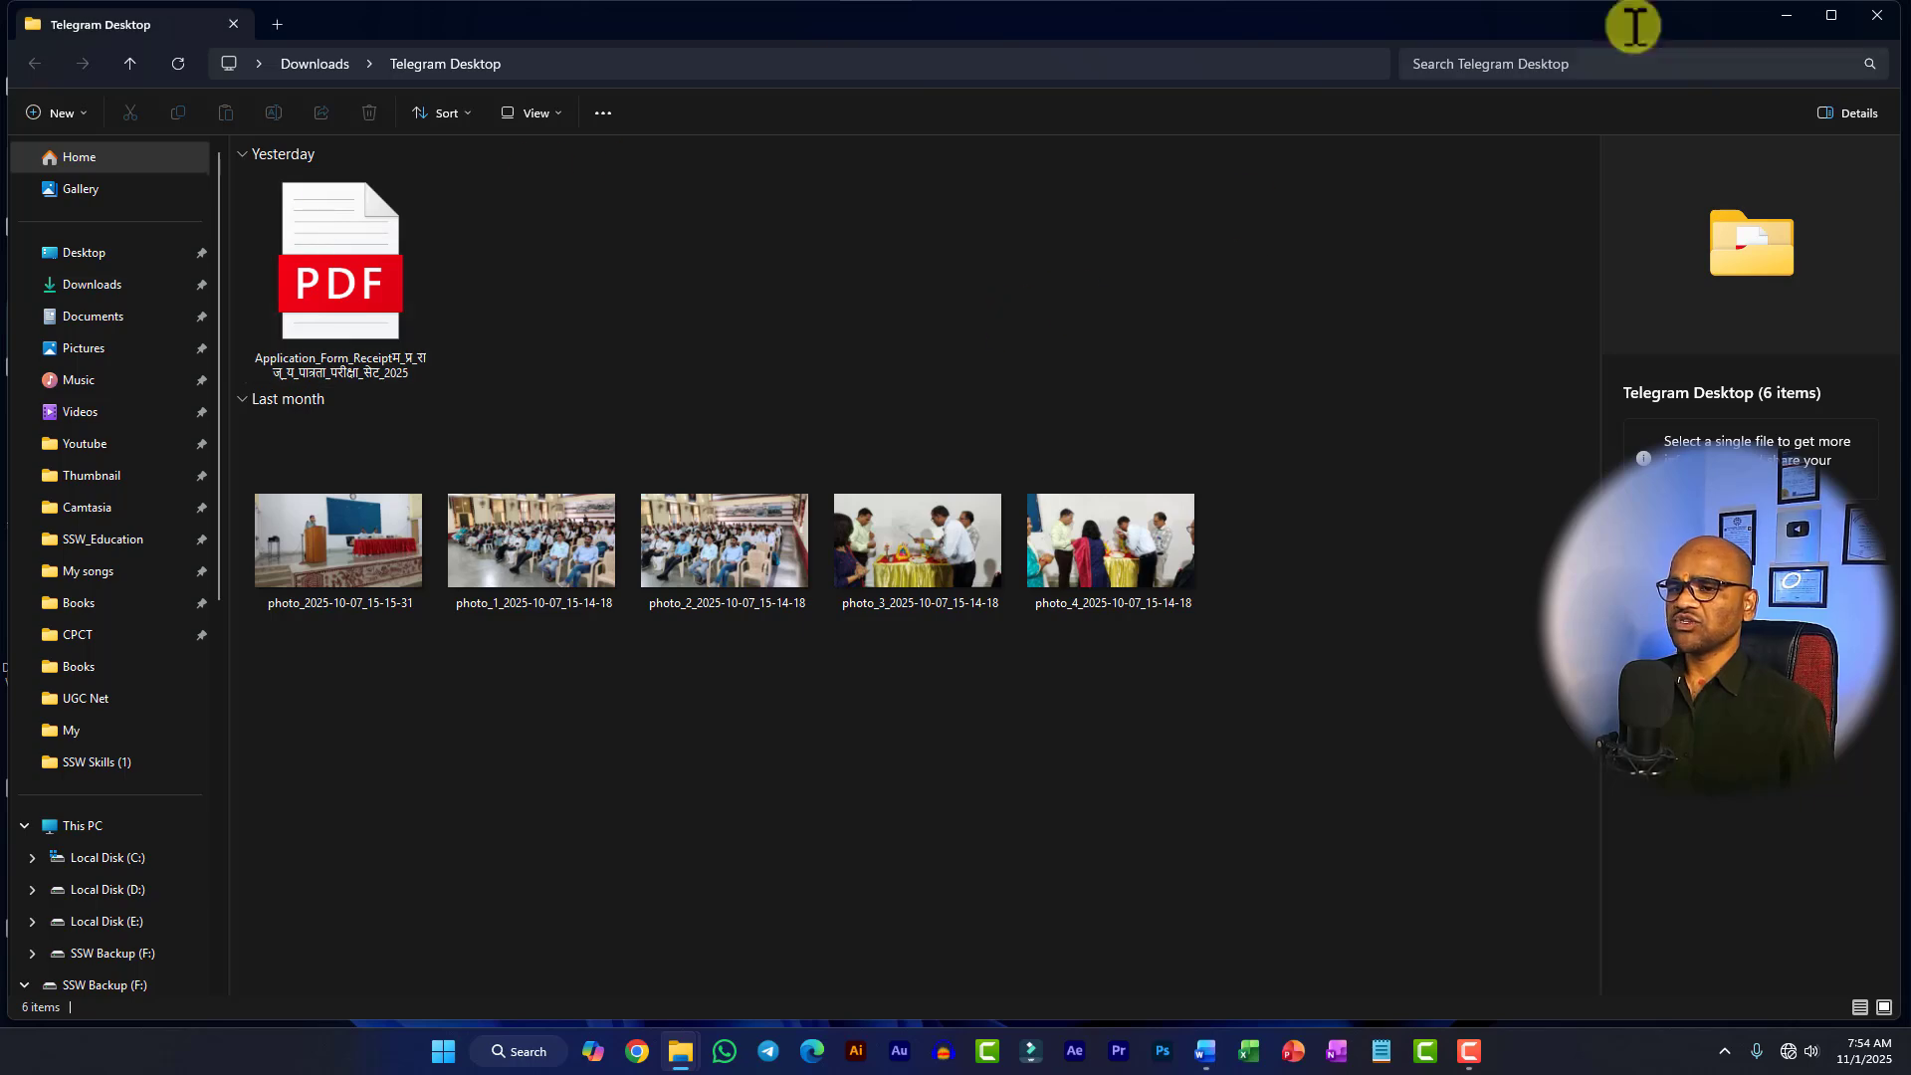
pyautogui.click(1876, 15)
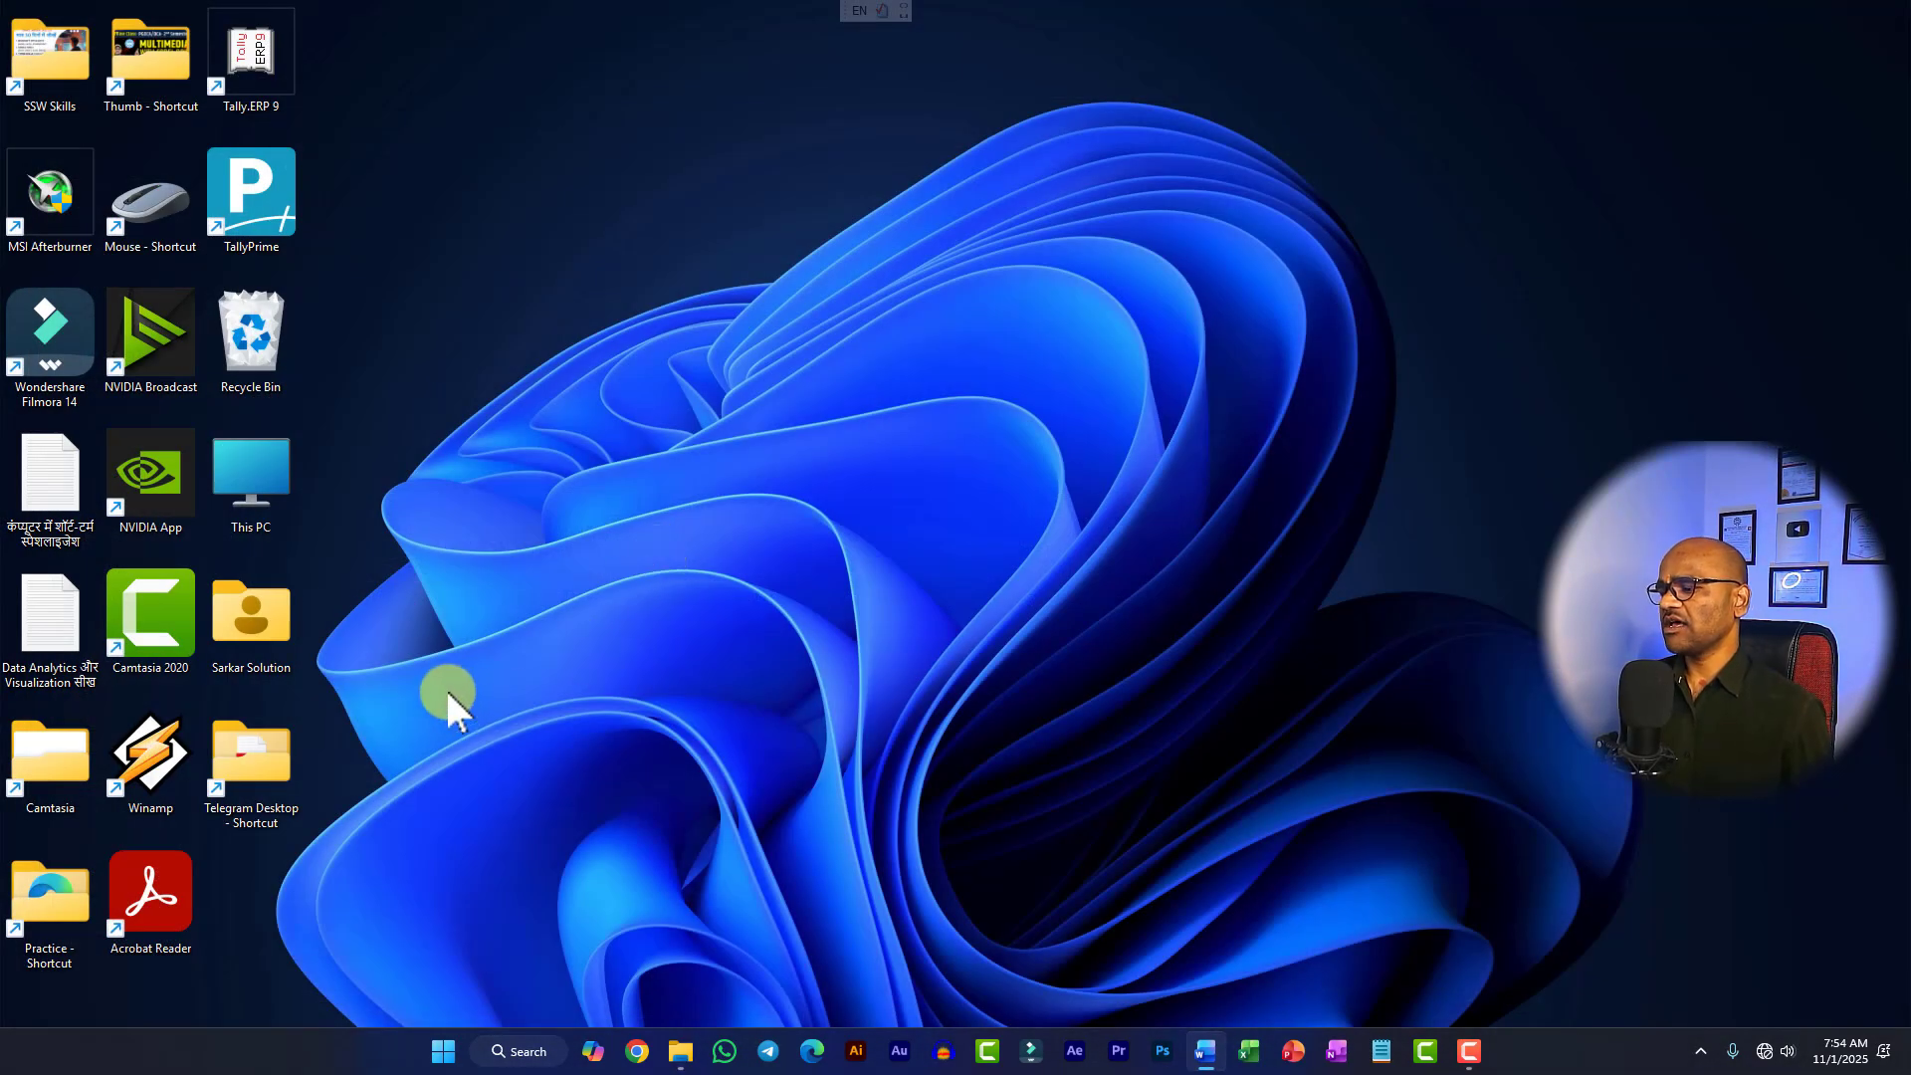
pyautogui.press('Delete')
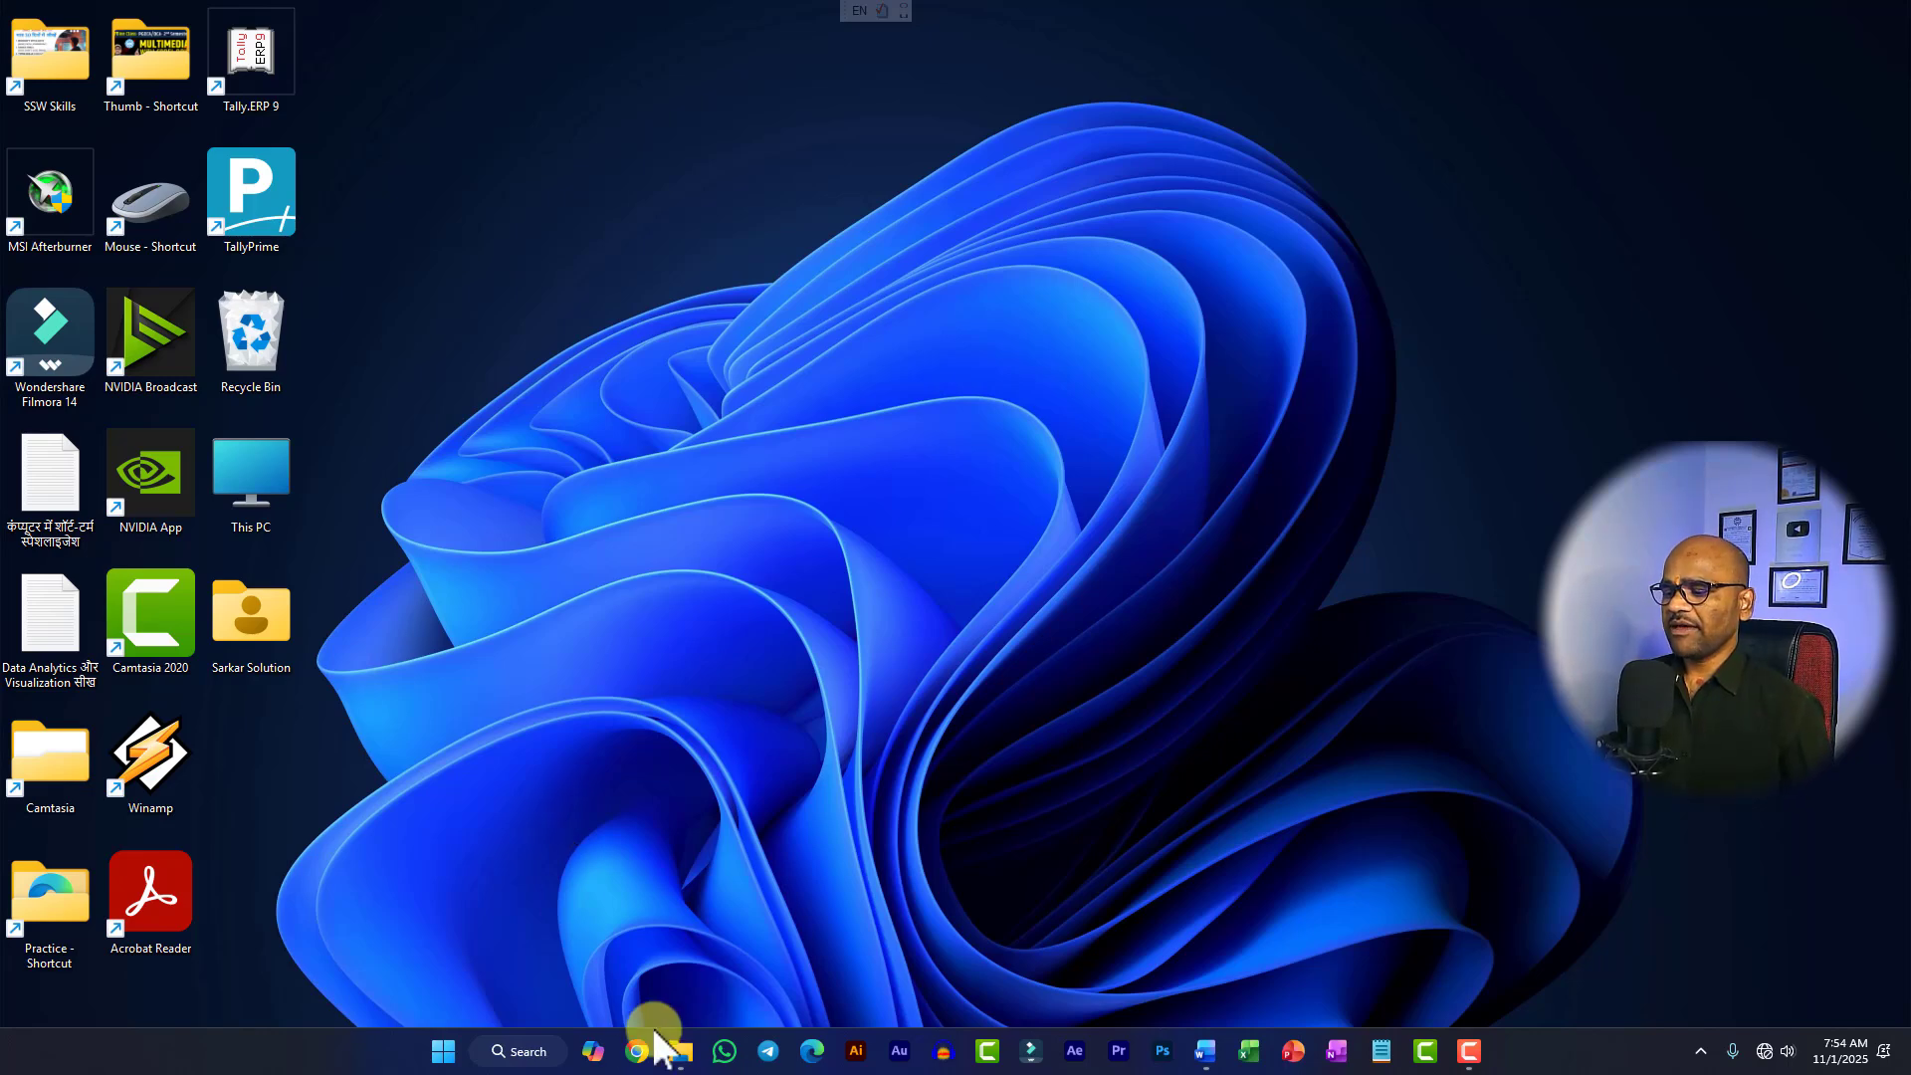
# Step: Copy the path of the Telegram Desktop folder in Downloads and return to the desktop
pyautogui.click(678, 1053)
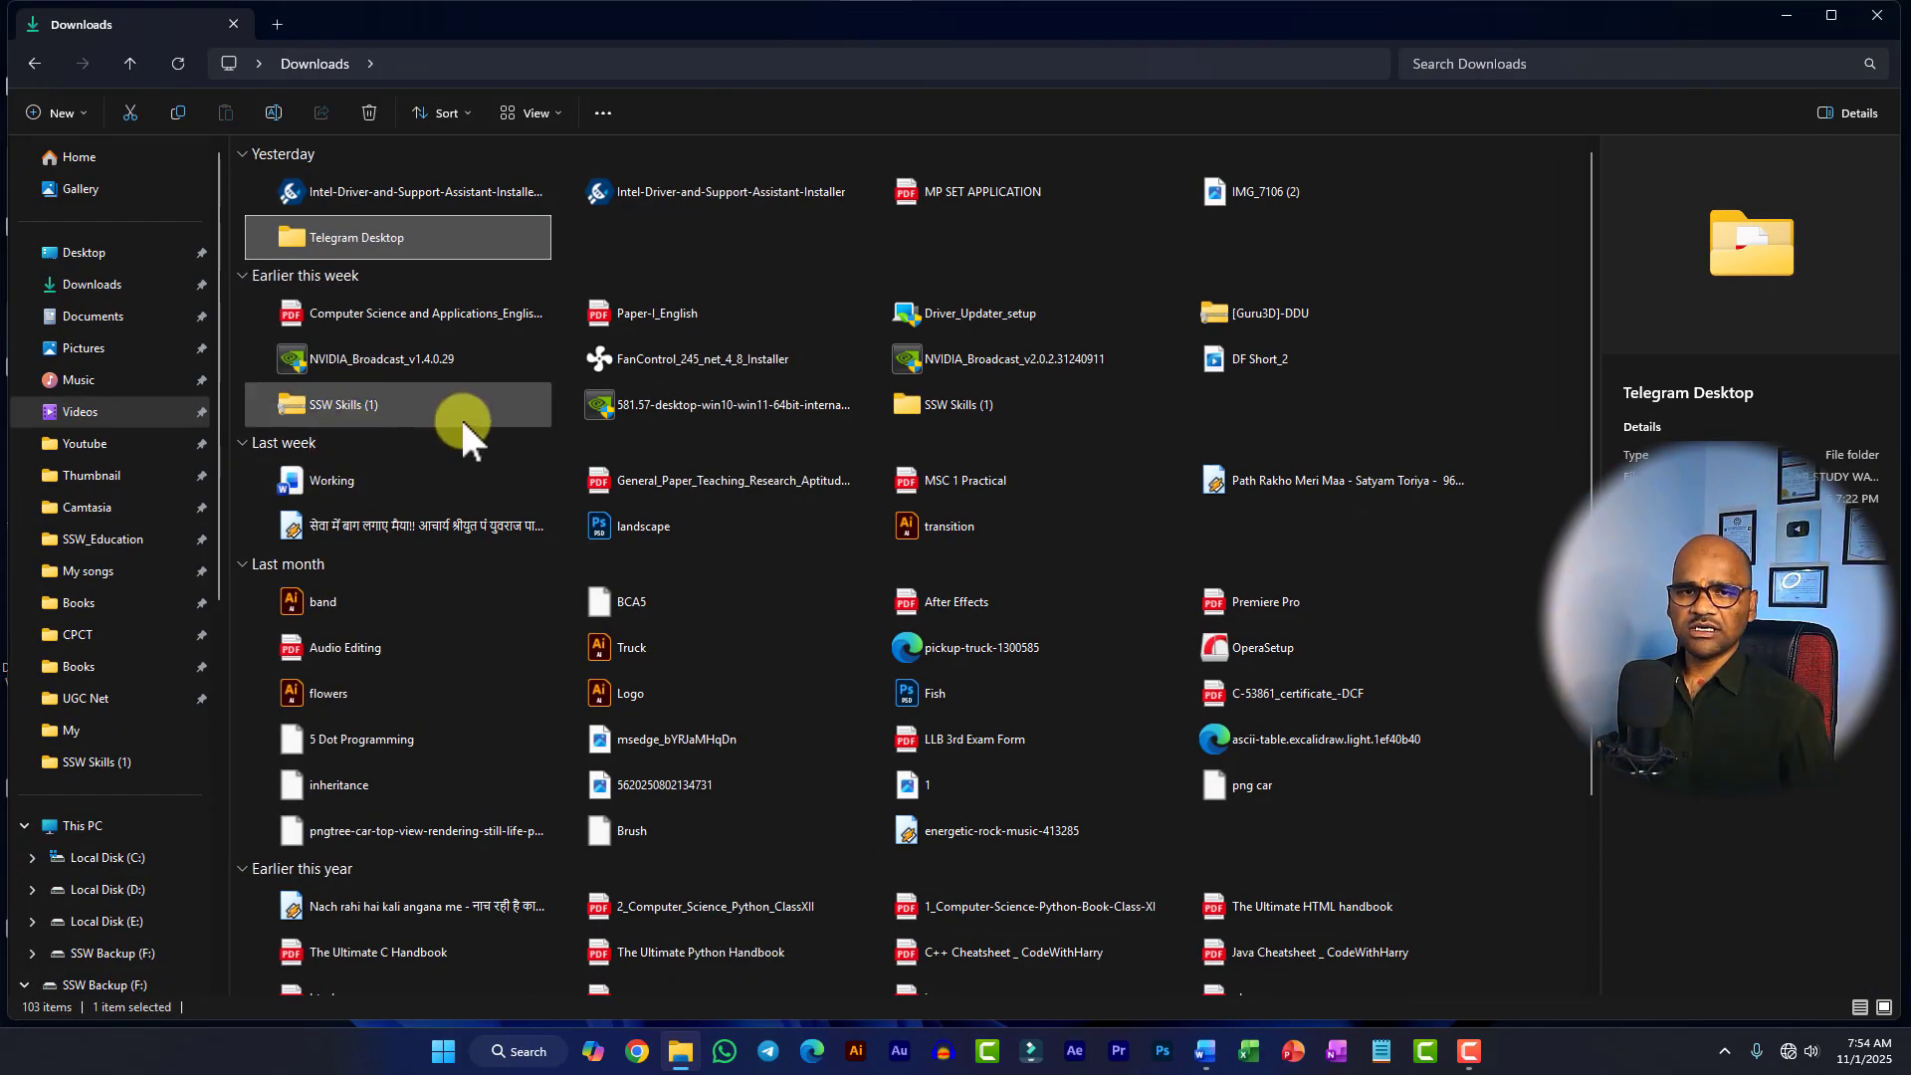
pyautogui.rightClick(354, 229)
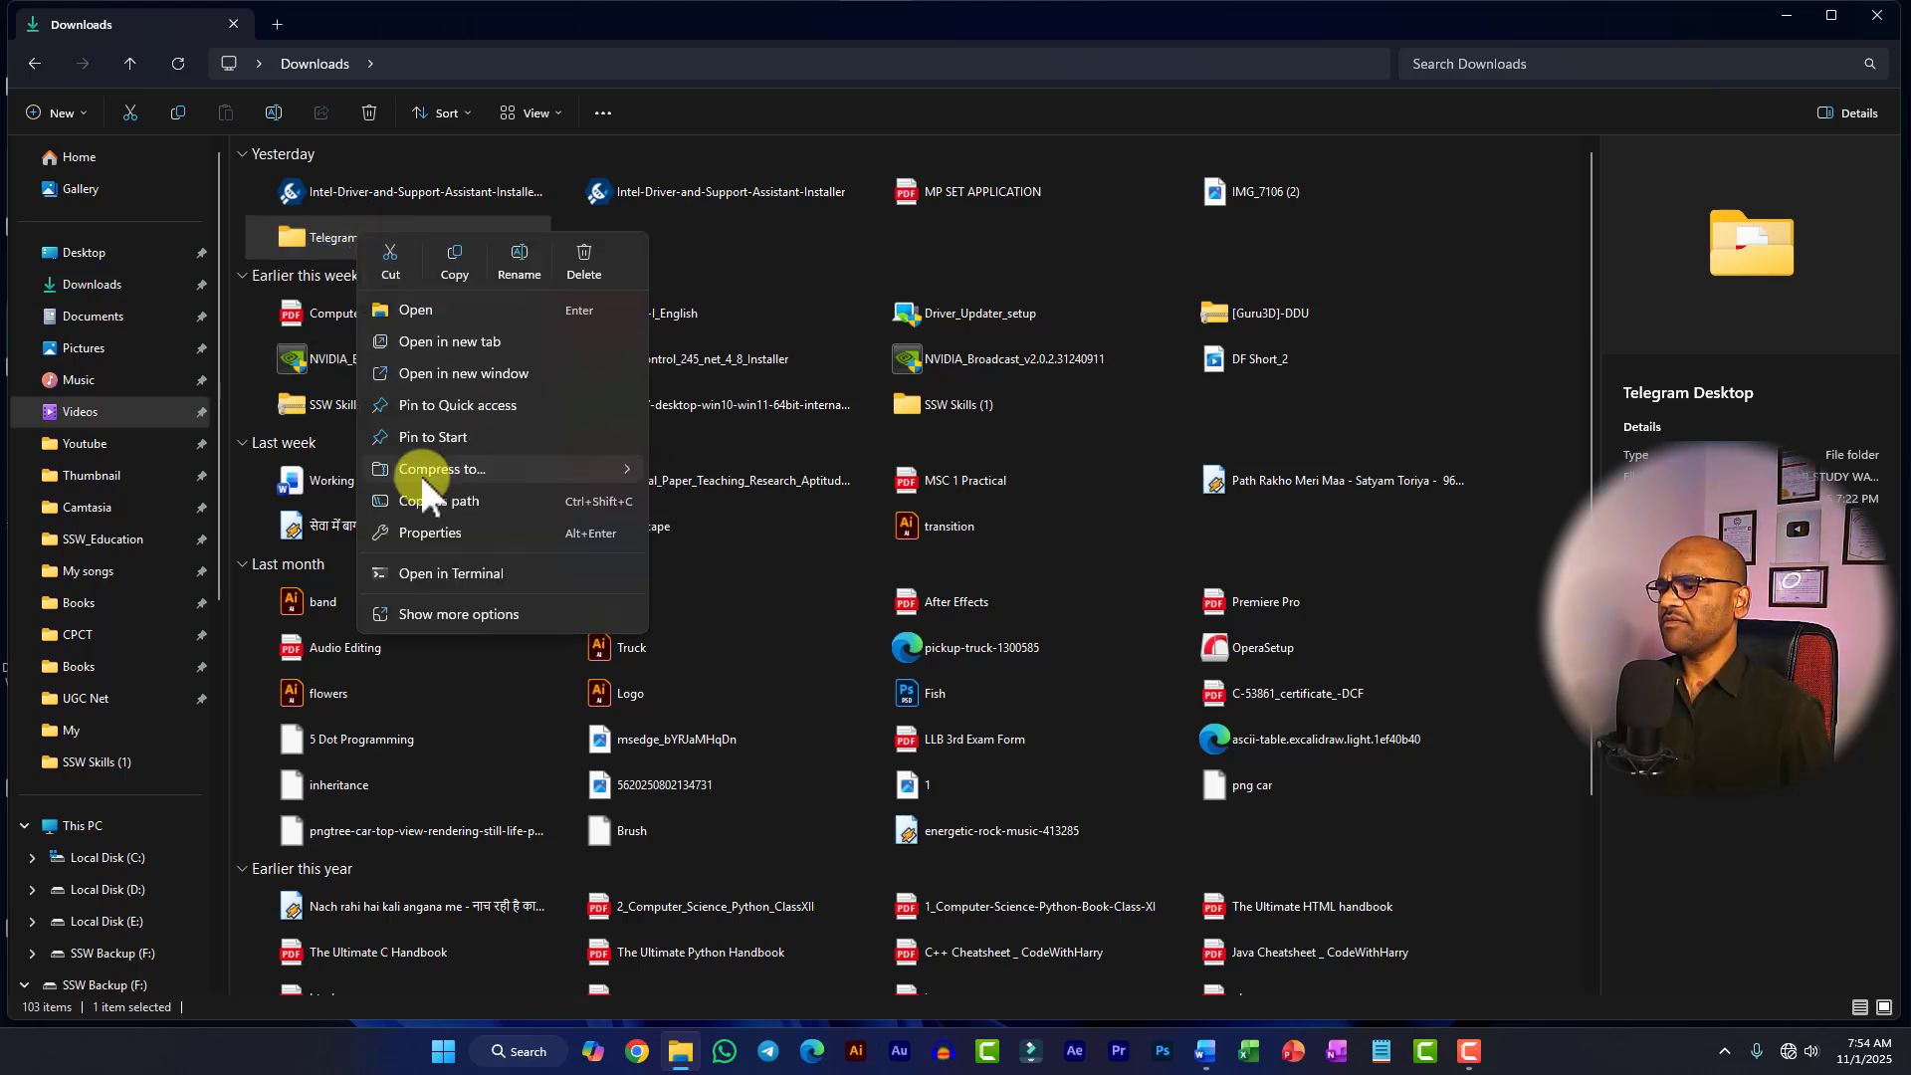
pyautogui.click(414, 500)
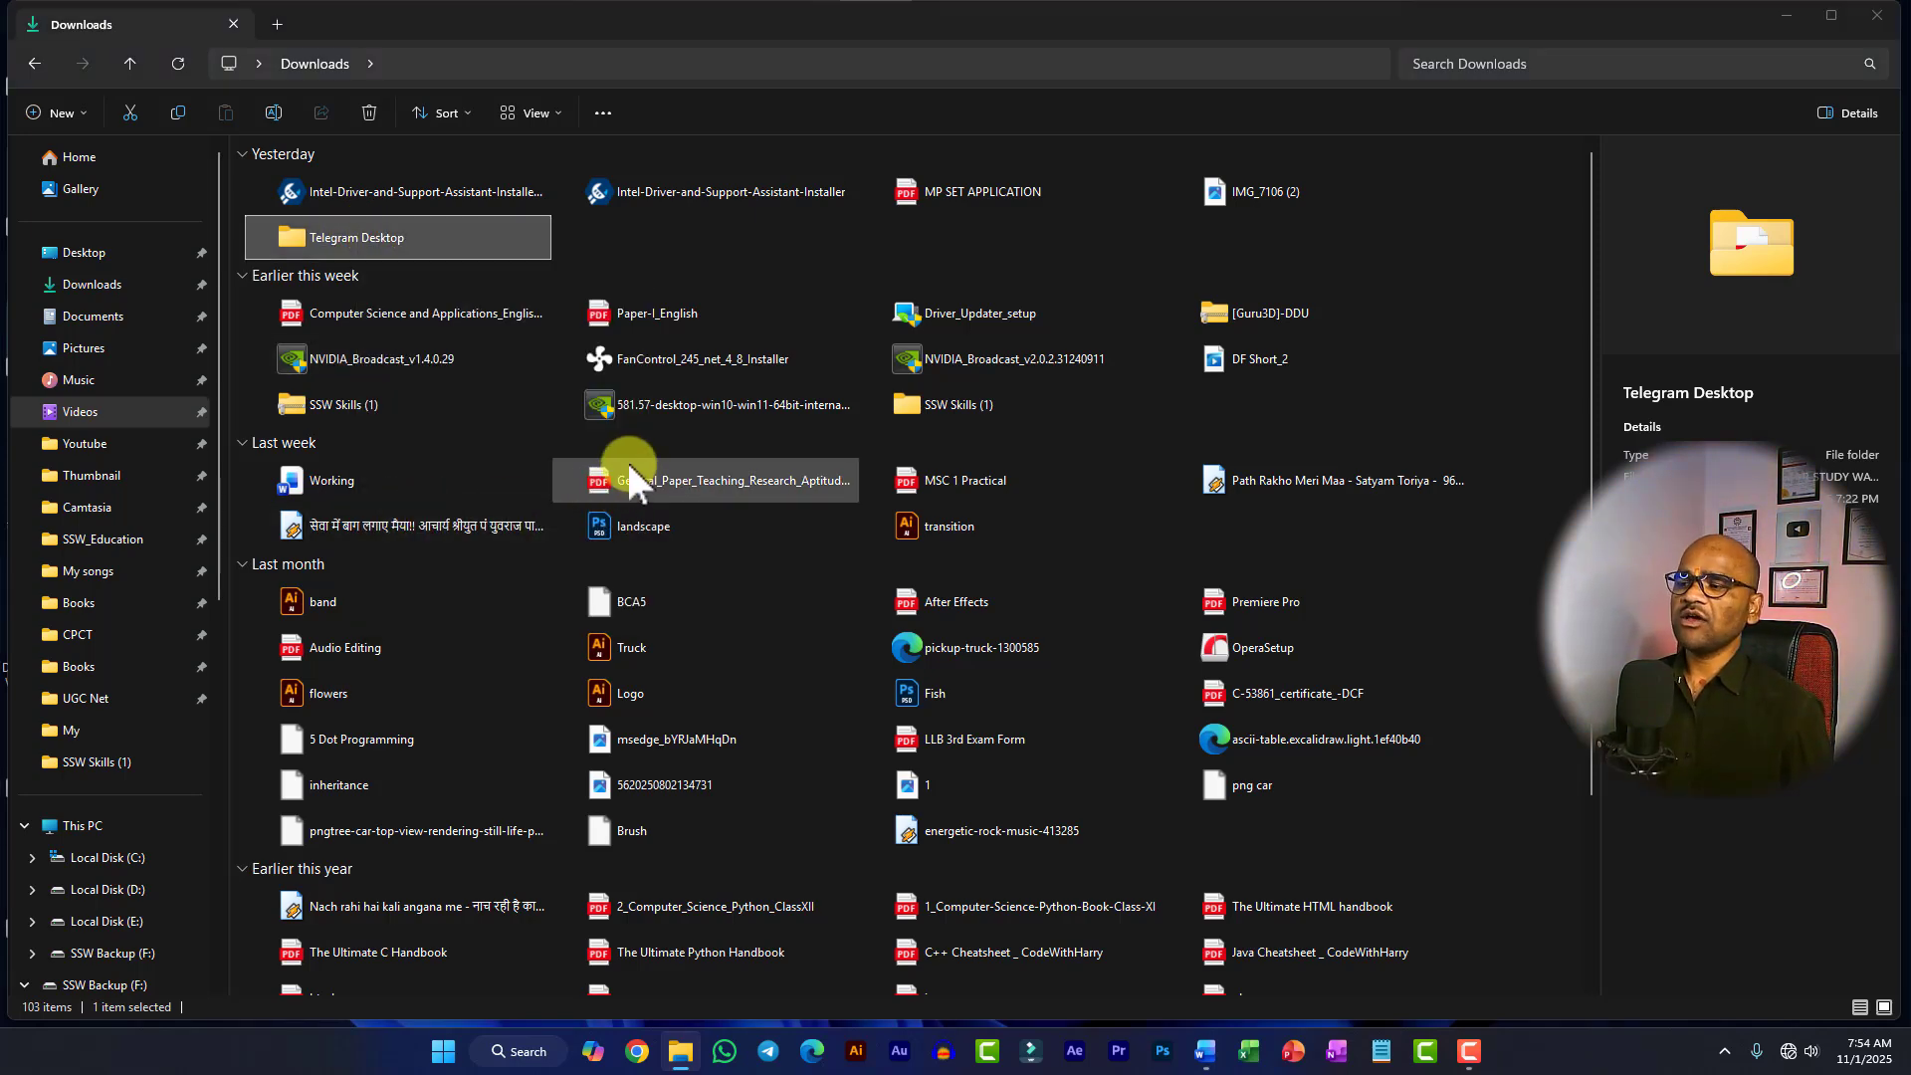
pyautogui.press('super+d')
# Step: Start a new desktop shortcut and paste the copied Telegram Desktop folder path as the item's location
pyautogui.rightClick(670, 267)
pyautogui.moveTo(776, 398)
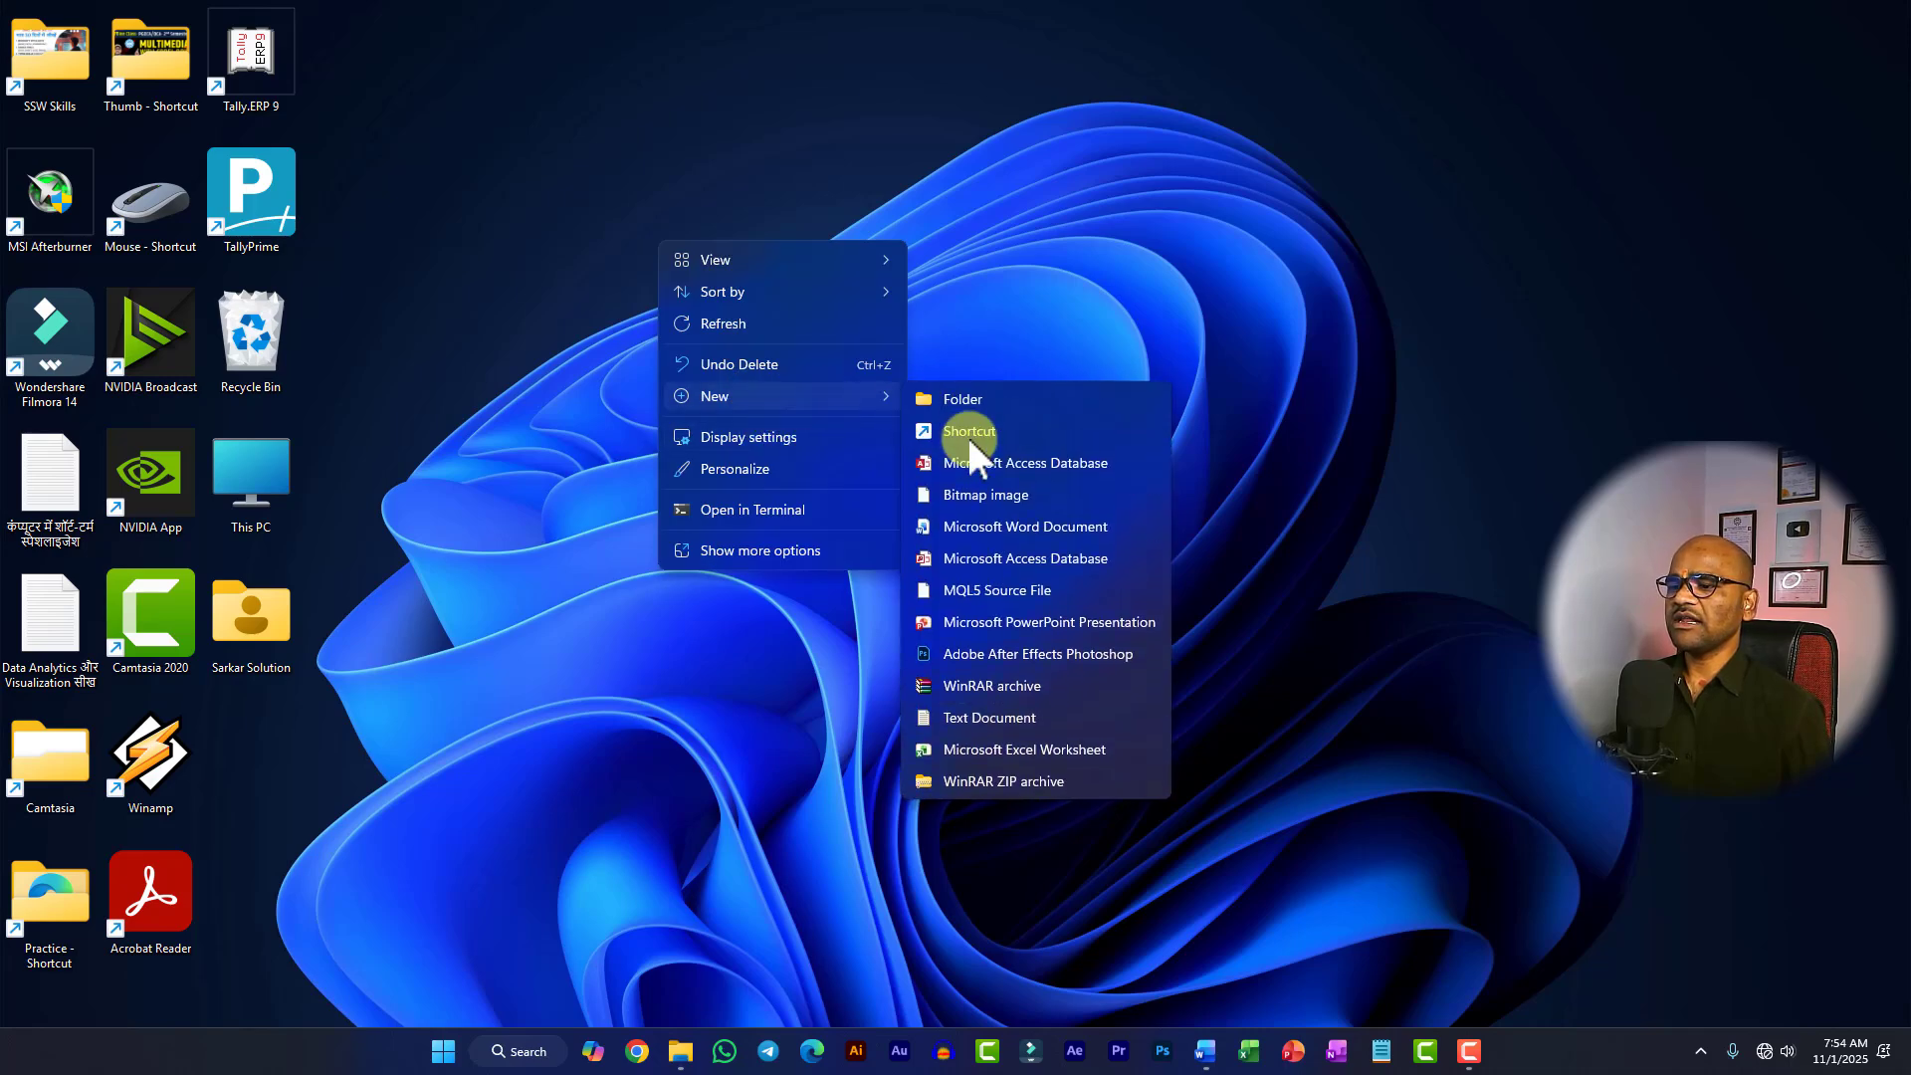
pyautogui.click(968, 431)
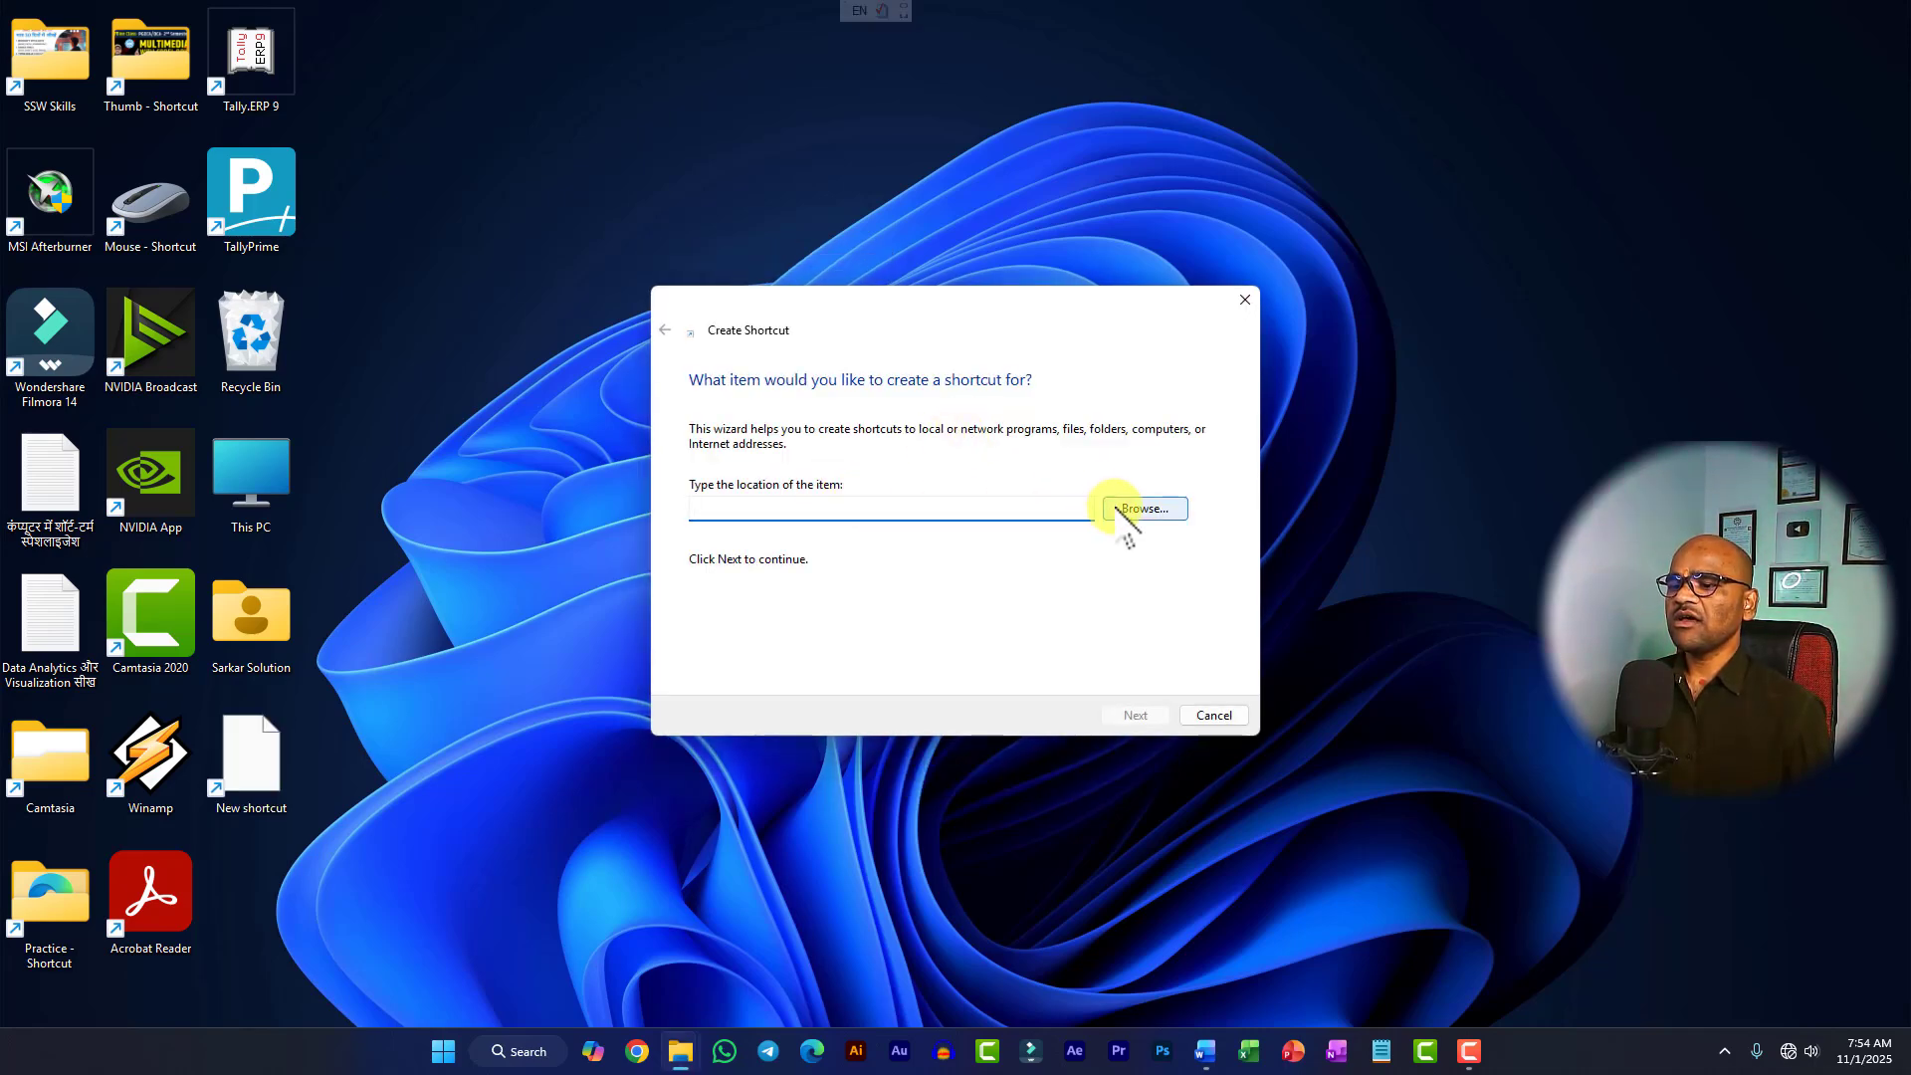
pyautogui.hotkey('ctrl', 'v')
# Step: Finish the shortcut under the name Telegram Desktop and delete it from the desktop
pyautogui.click(1135, 715)
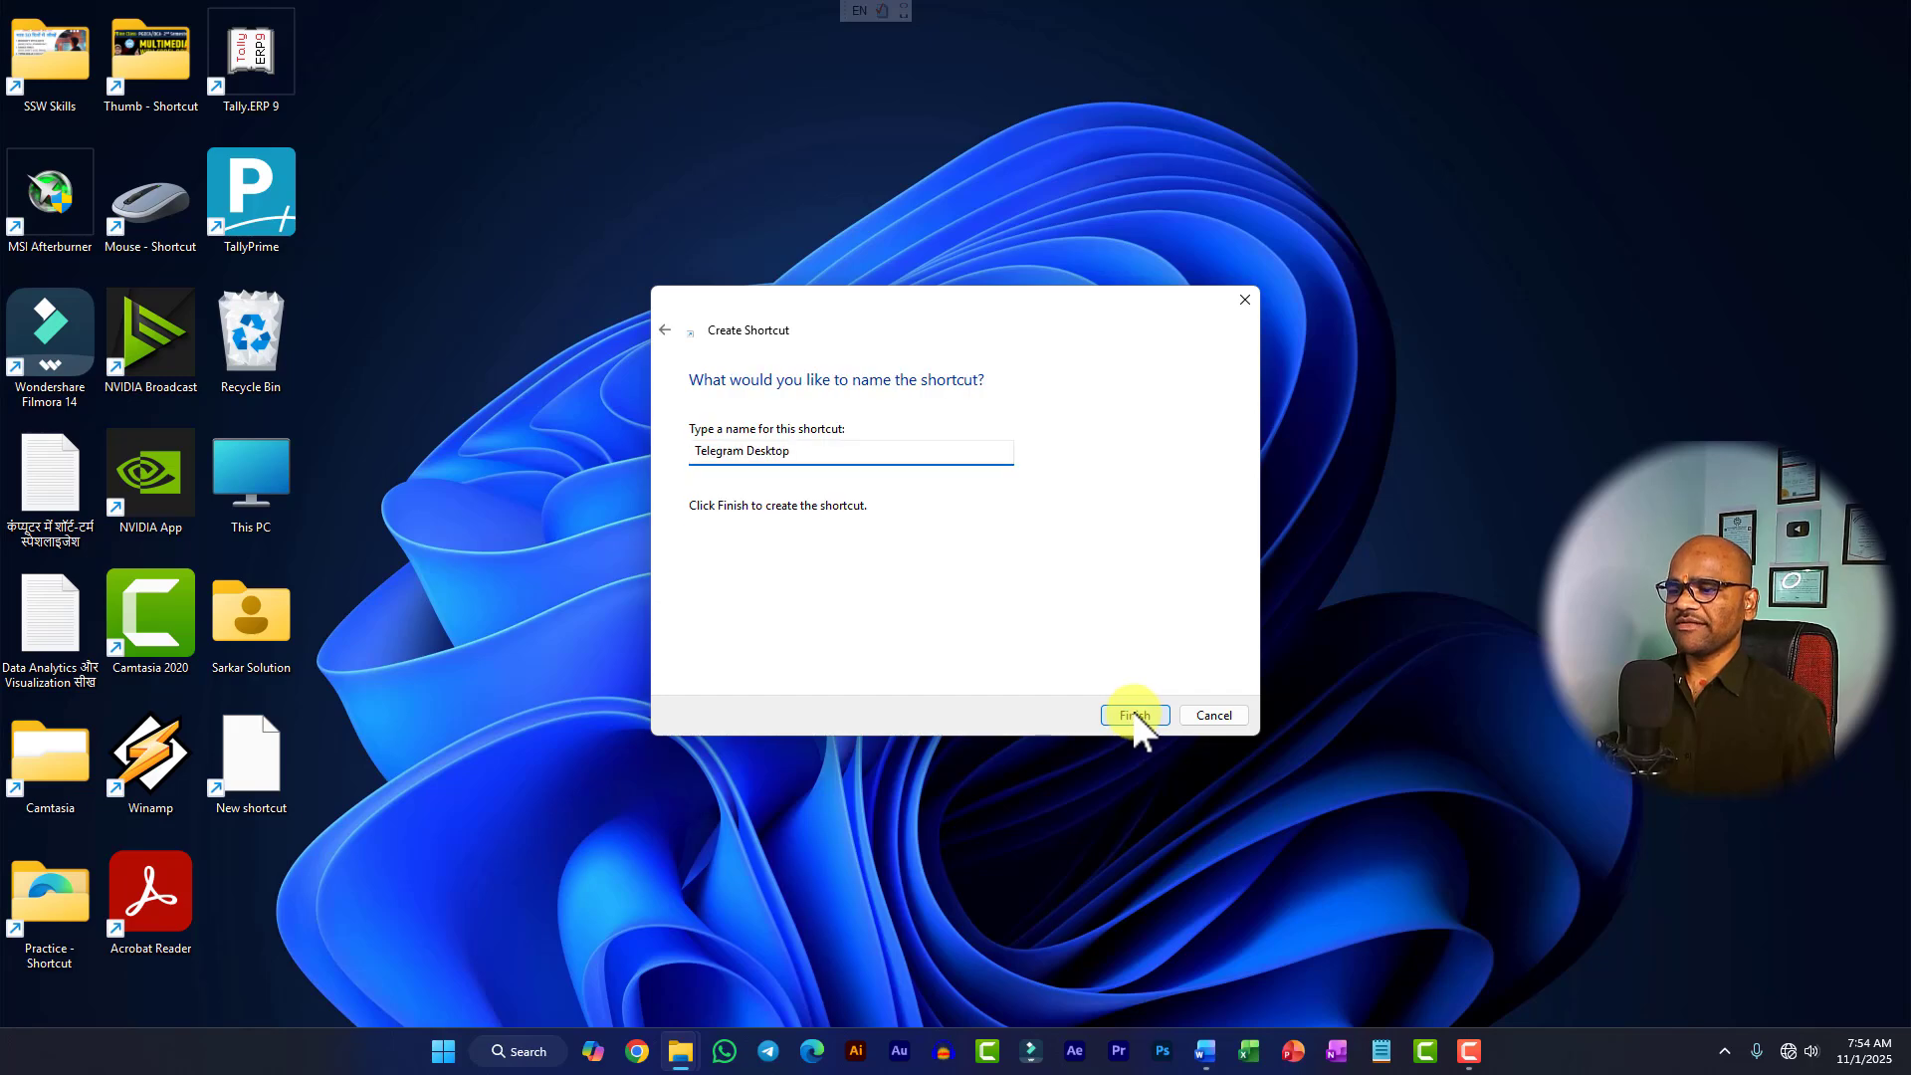
pyautogui.click(1135, 715)
pyautogui.click(244, 811)
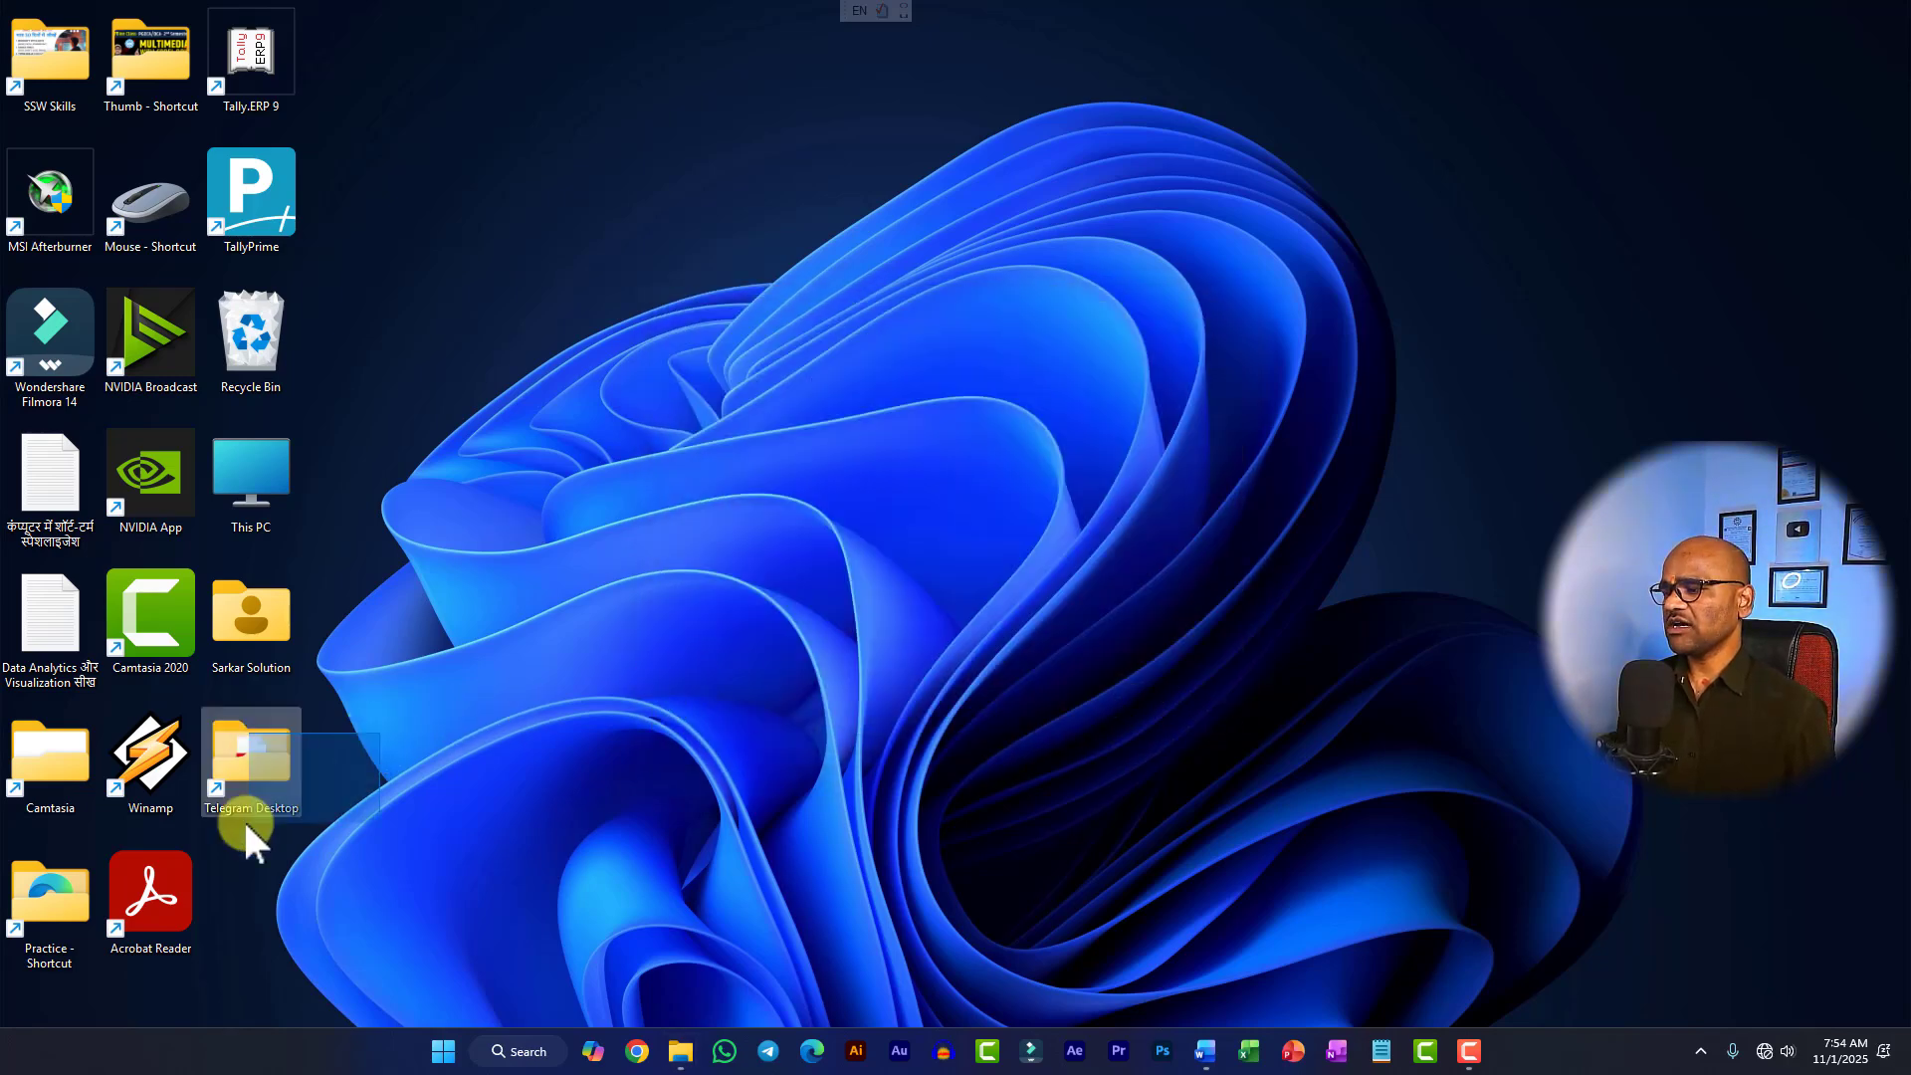
pyautogui.press('Delete')
# Step: Create a desktop shortcut by browsing to the Corel folder in Documents, and delete the finished shortcut
pyautogui.rightClick(452, 553)
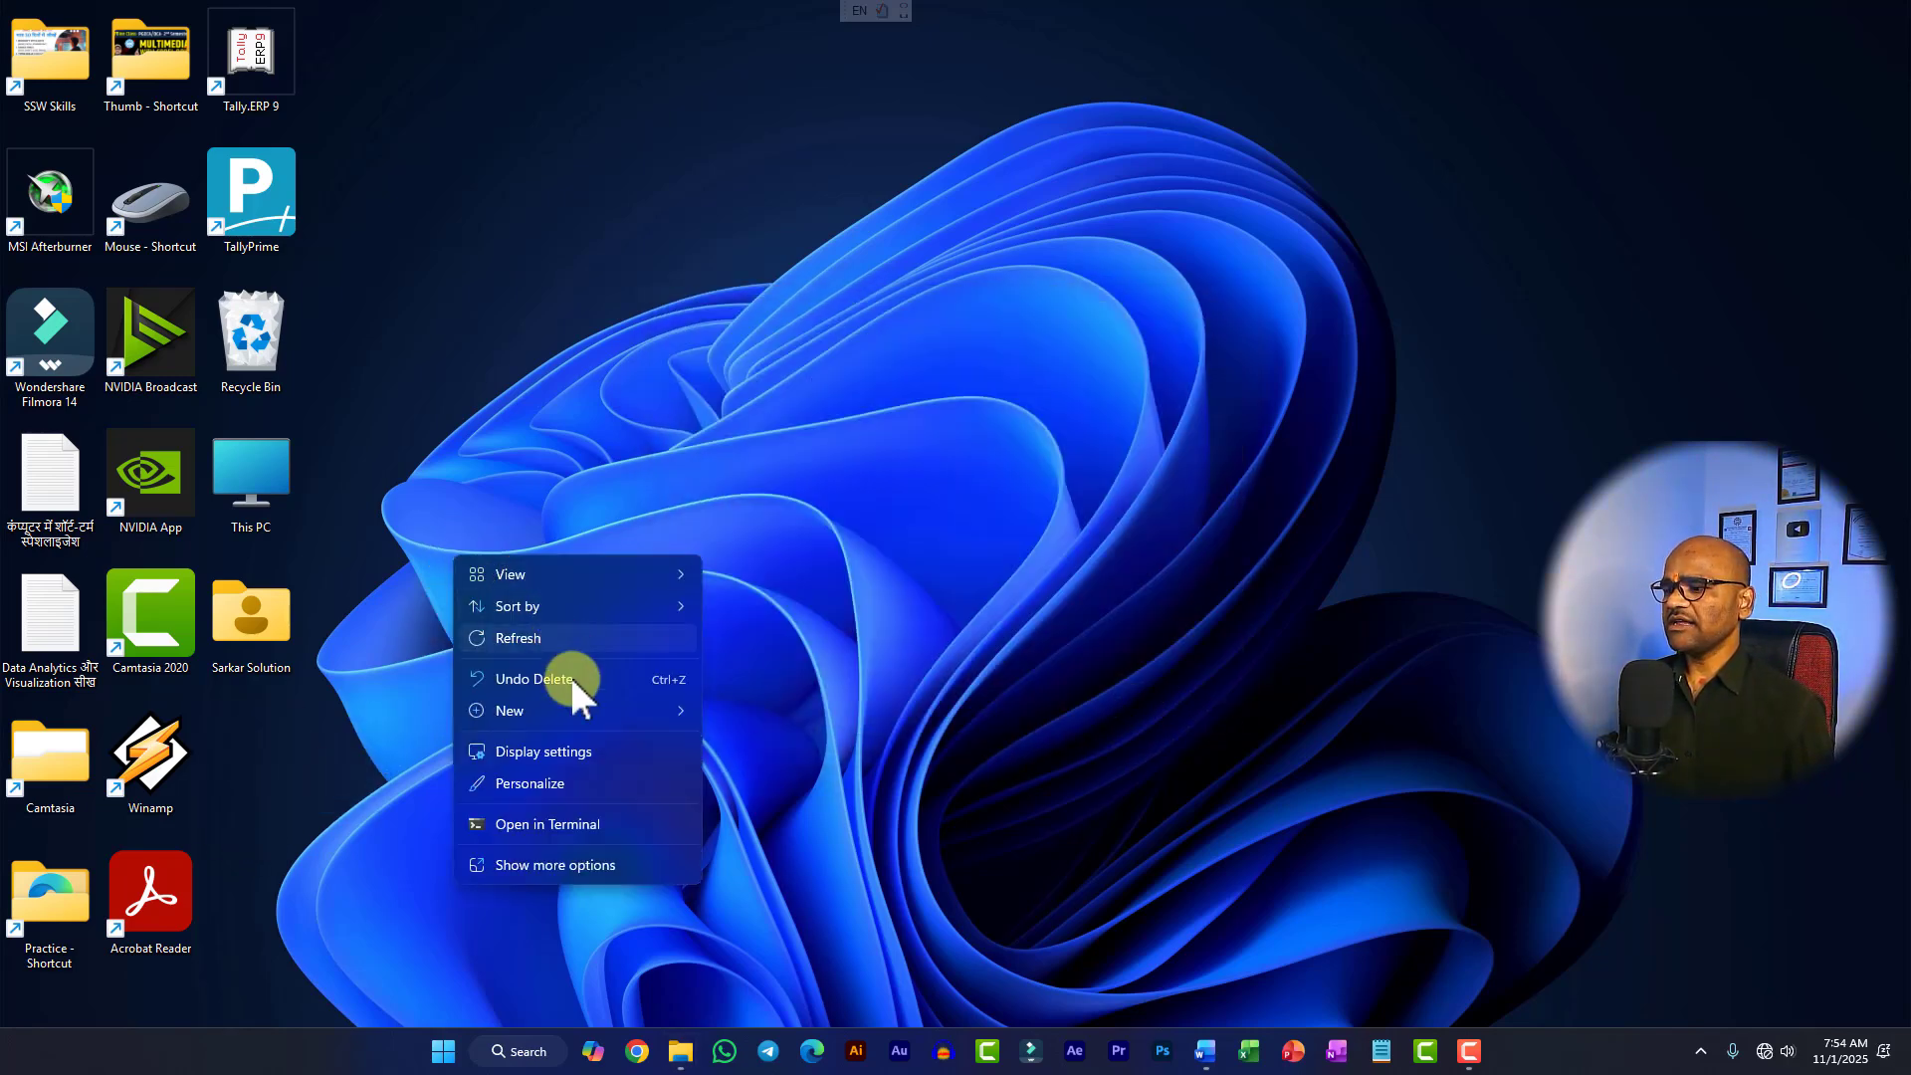
pyautogui.moveTo(575, 703)
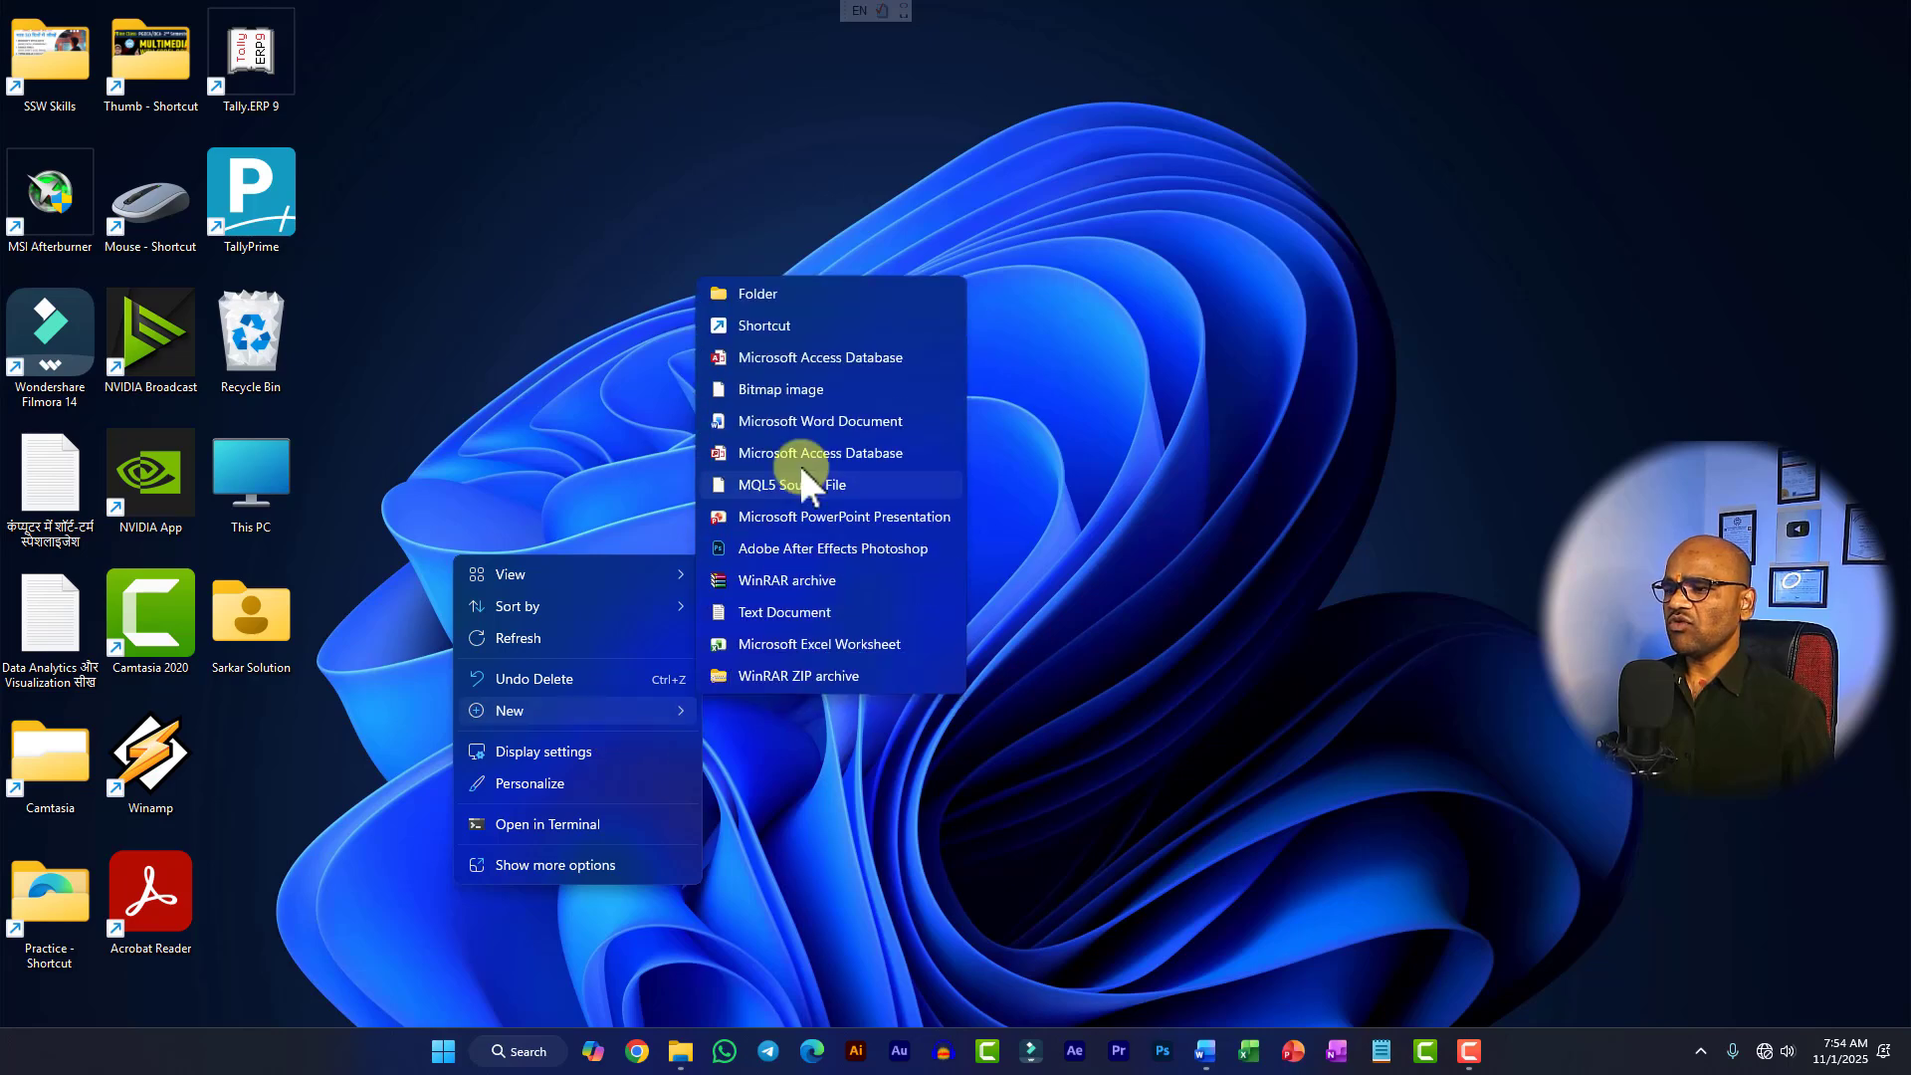
pyautogui.click(770, 324)
pyautogui.click(1119, 505)
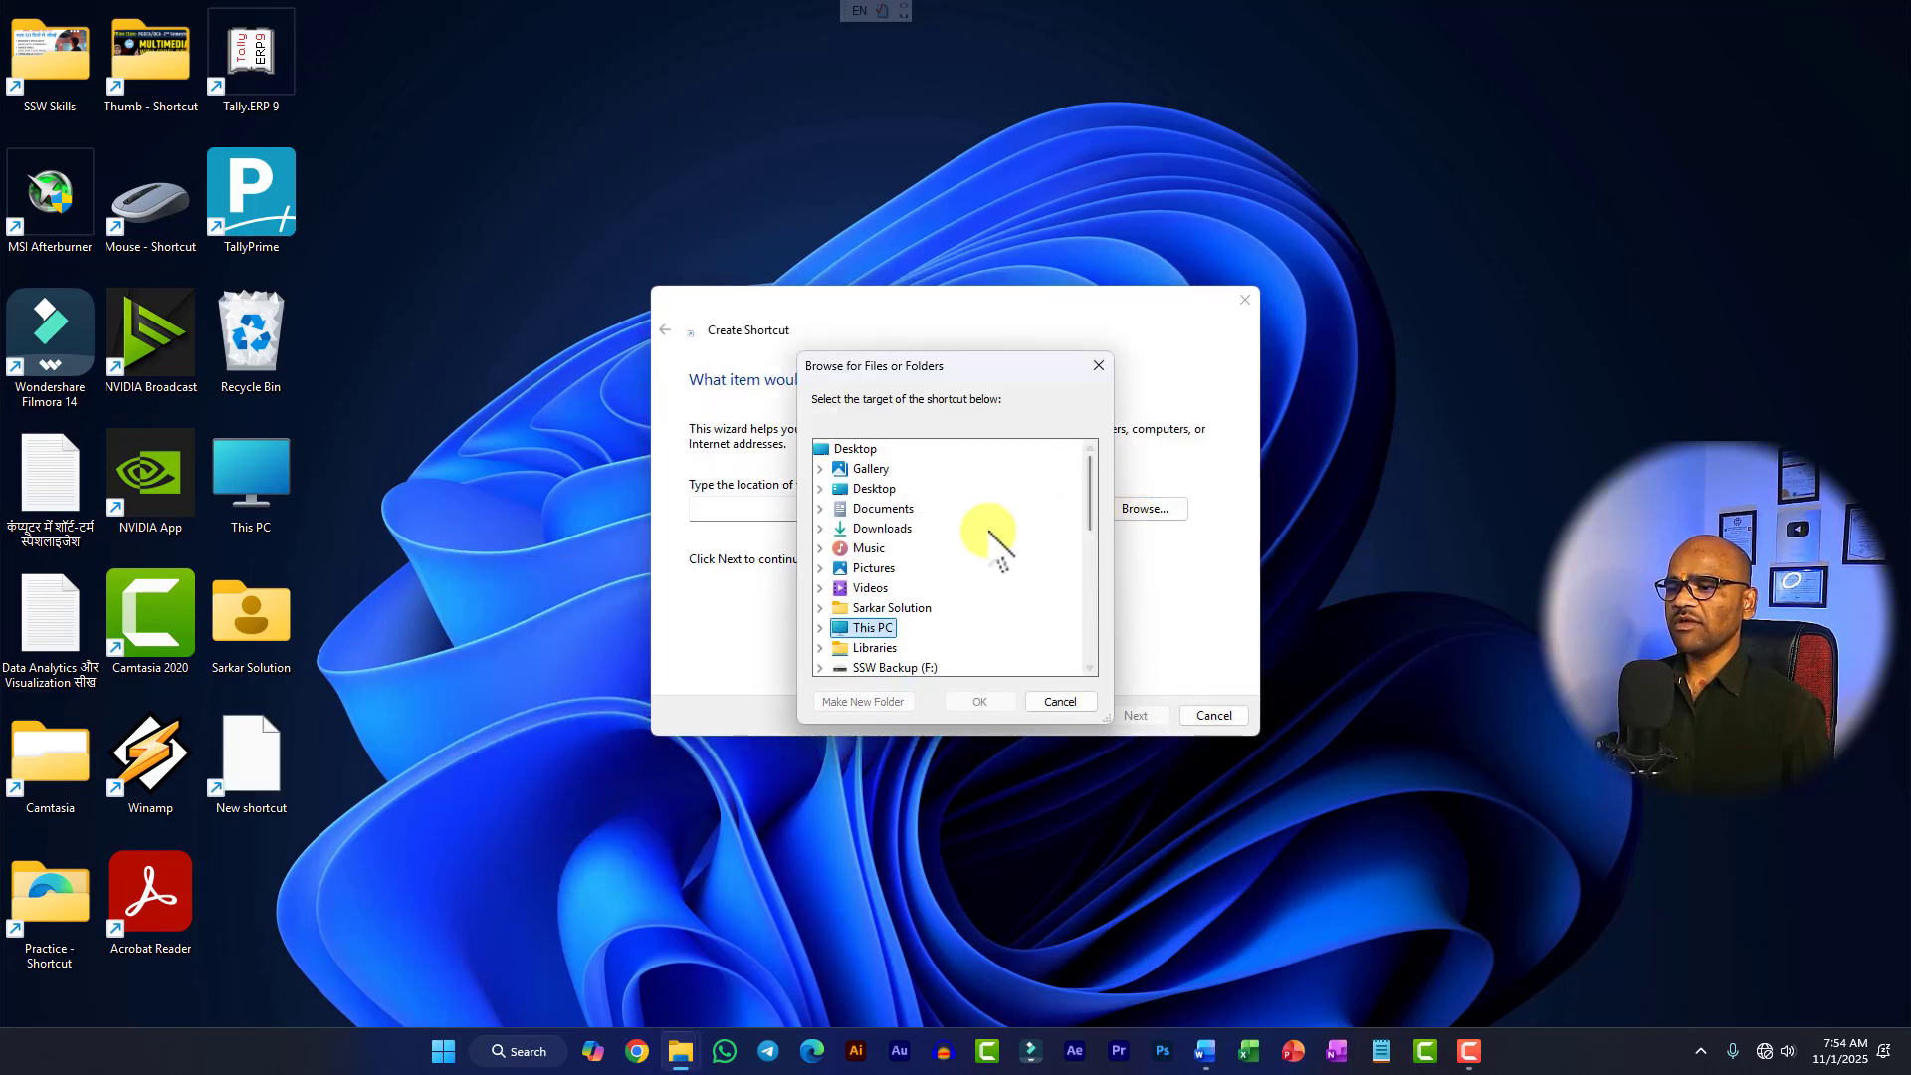
pyautogui.doubleClick(883, 508)
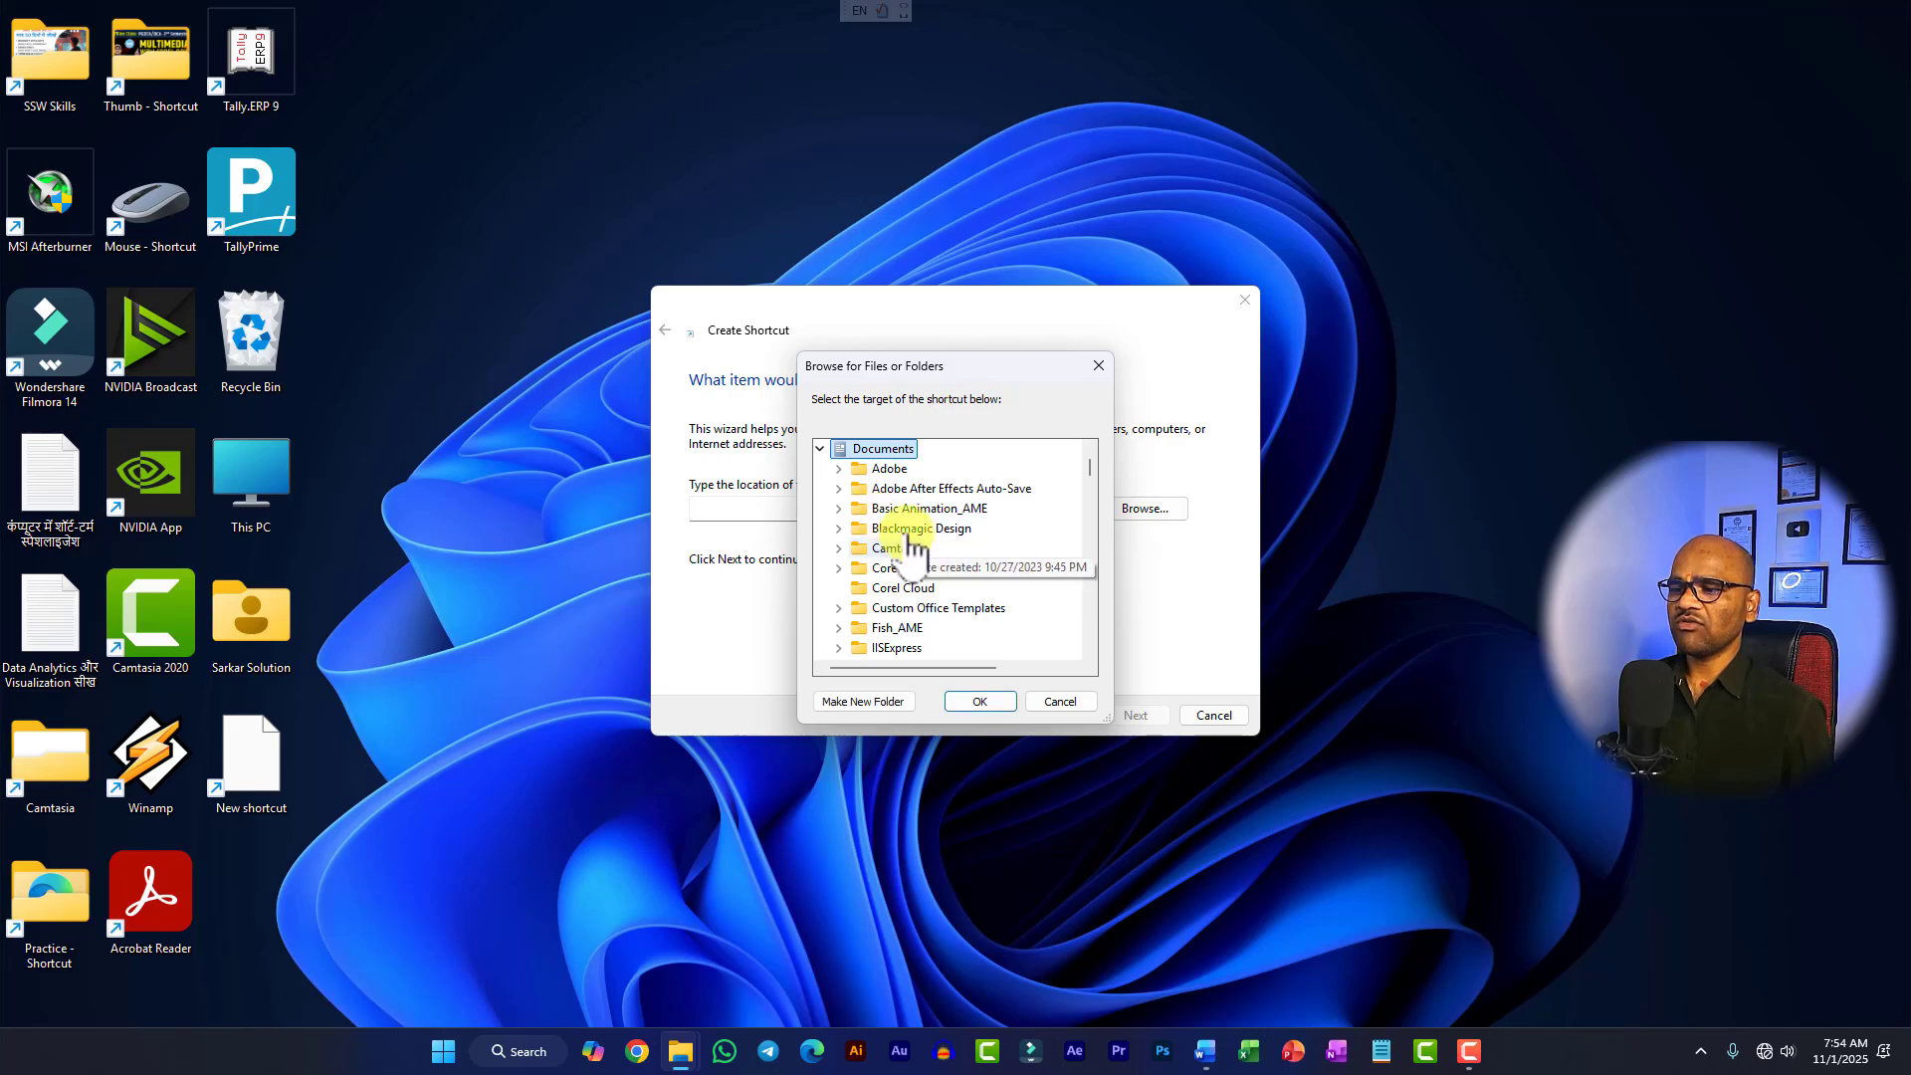
pyautogui.doubleClick(884, 568)
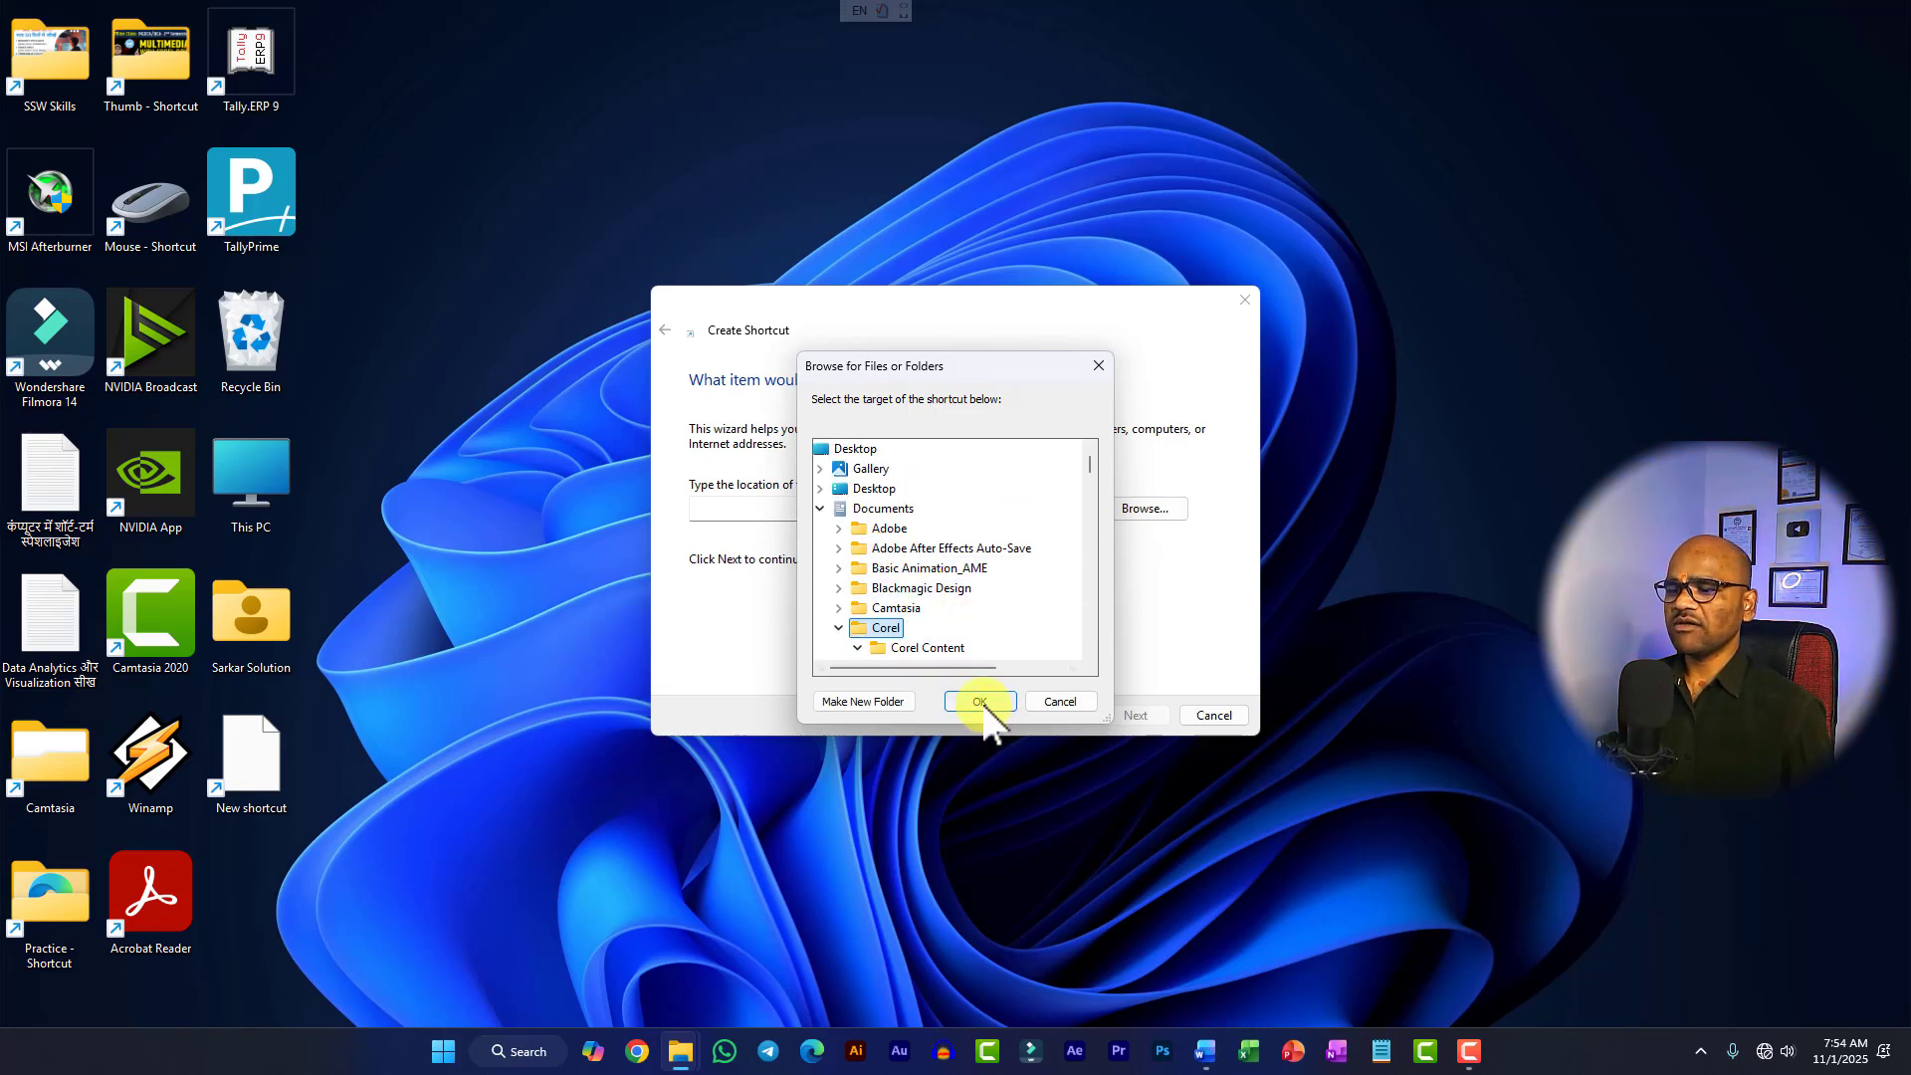
pyautogui.click(980, 702)
pyautogui.click(1135, 714)
pyautogui.click(1136, 714)
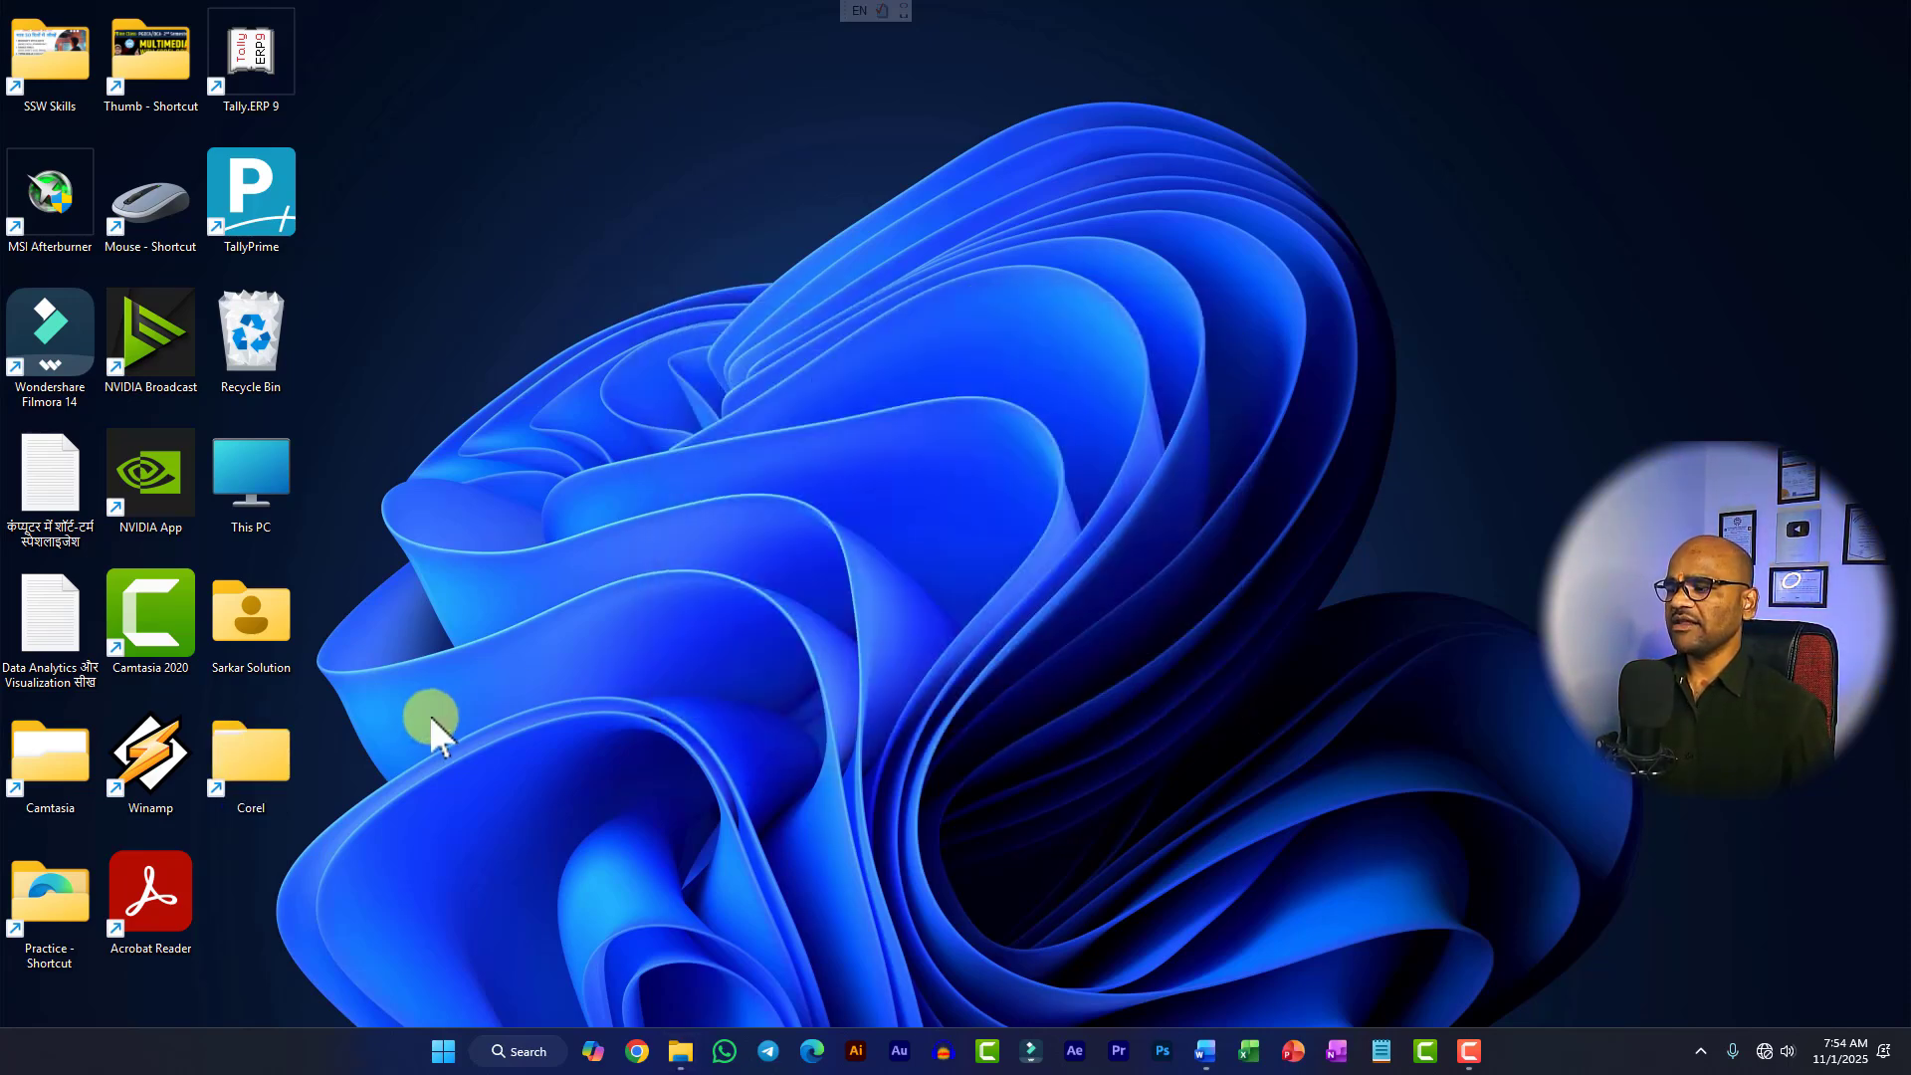
pyautogui.moveTo(403, 723); pyautogui.dragTo(242, 824)
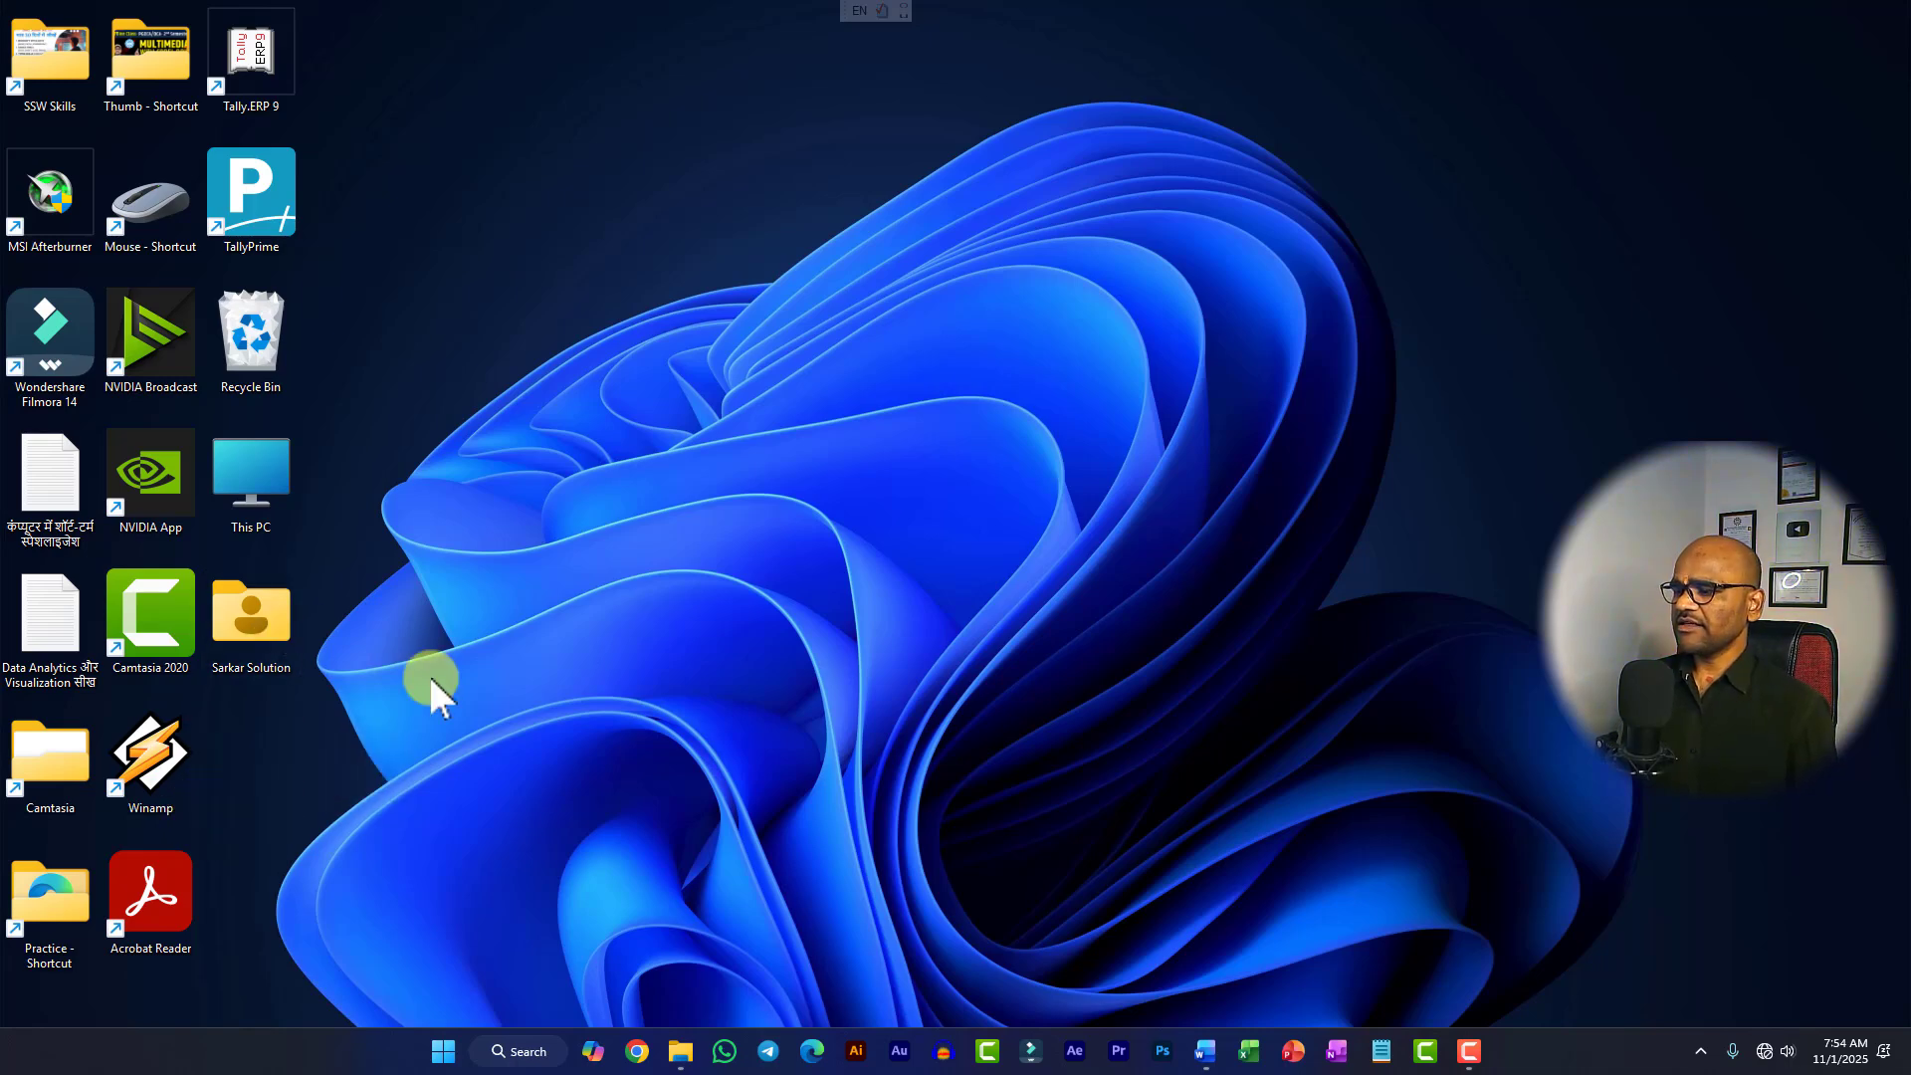
# Step: Send the SSW Skills (1) folder in Downloads to the desktop as a shortcut and return to the desktop
pyautogui.press('super+e')
pyautogui.rightClick(330, 400)
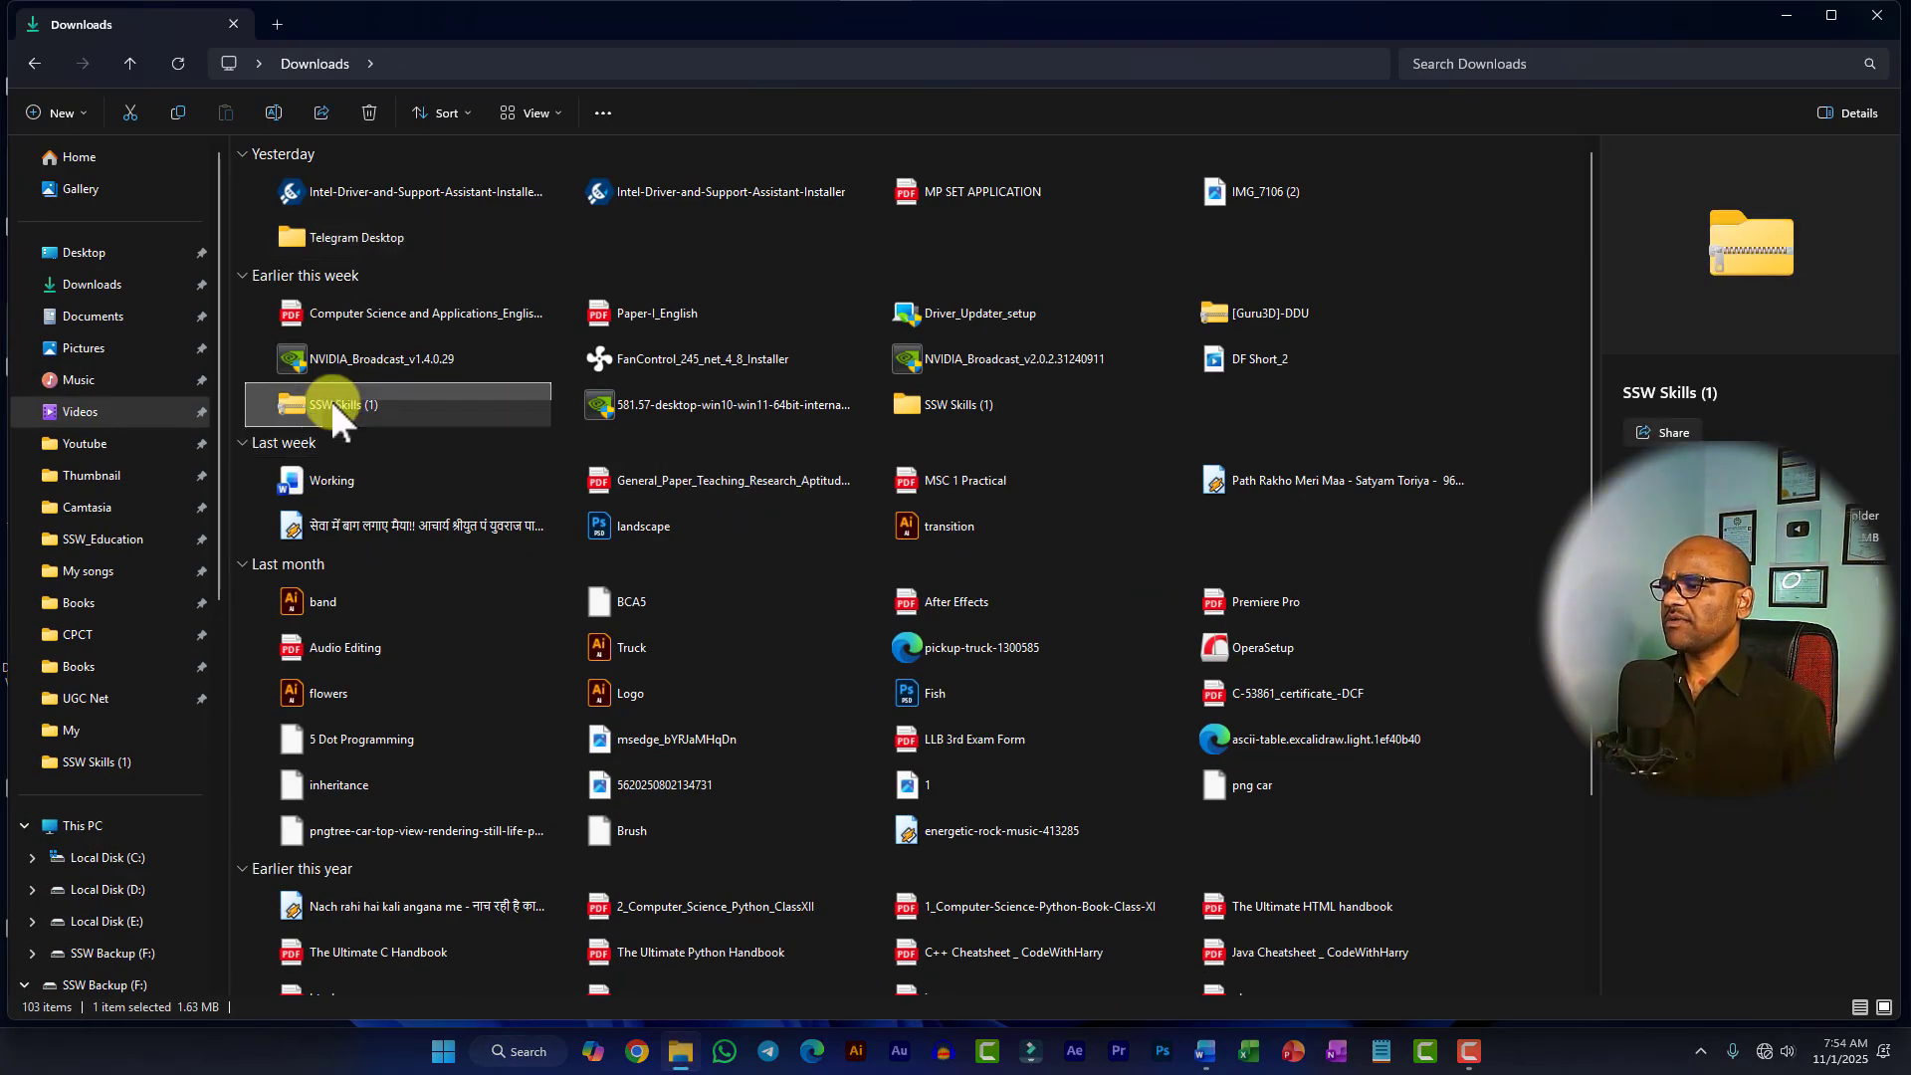
pyautogui.rightClick(967, 404)
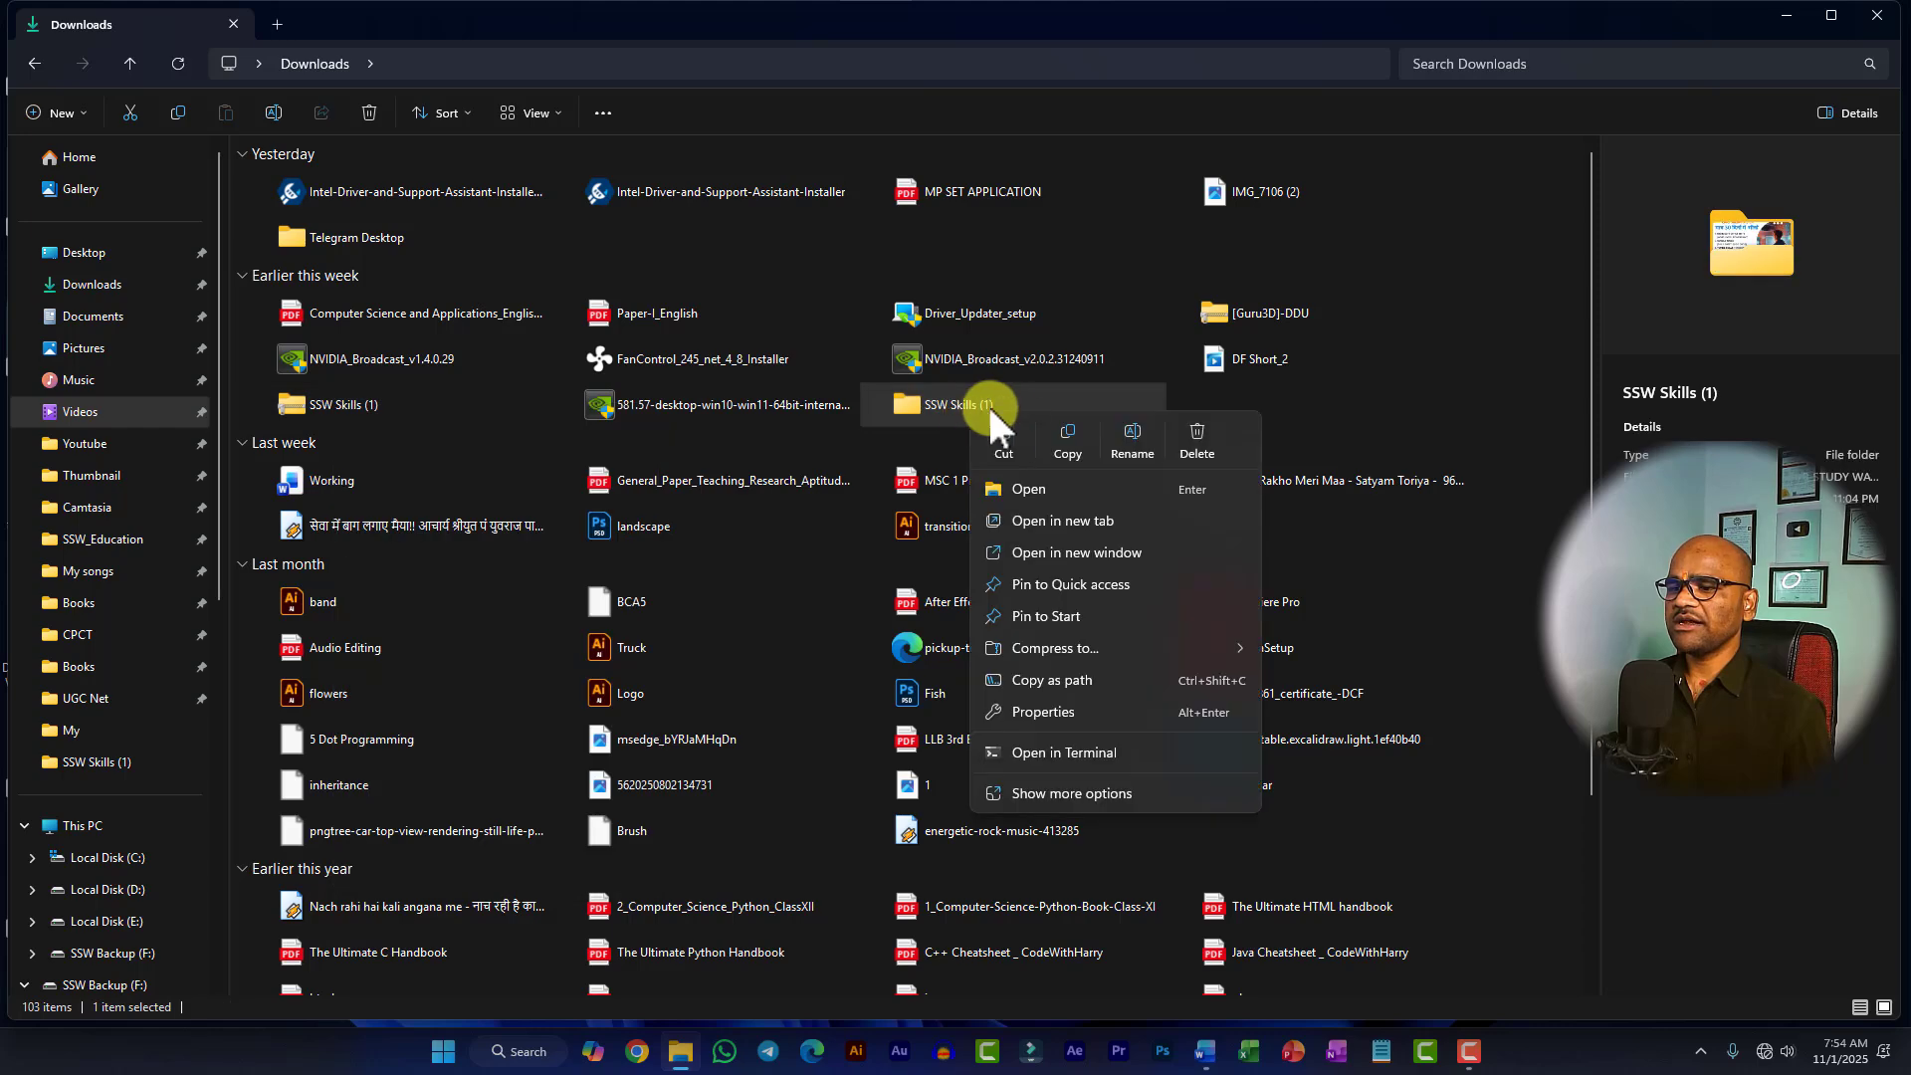
pyautogui.click(1061, 793)
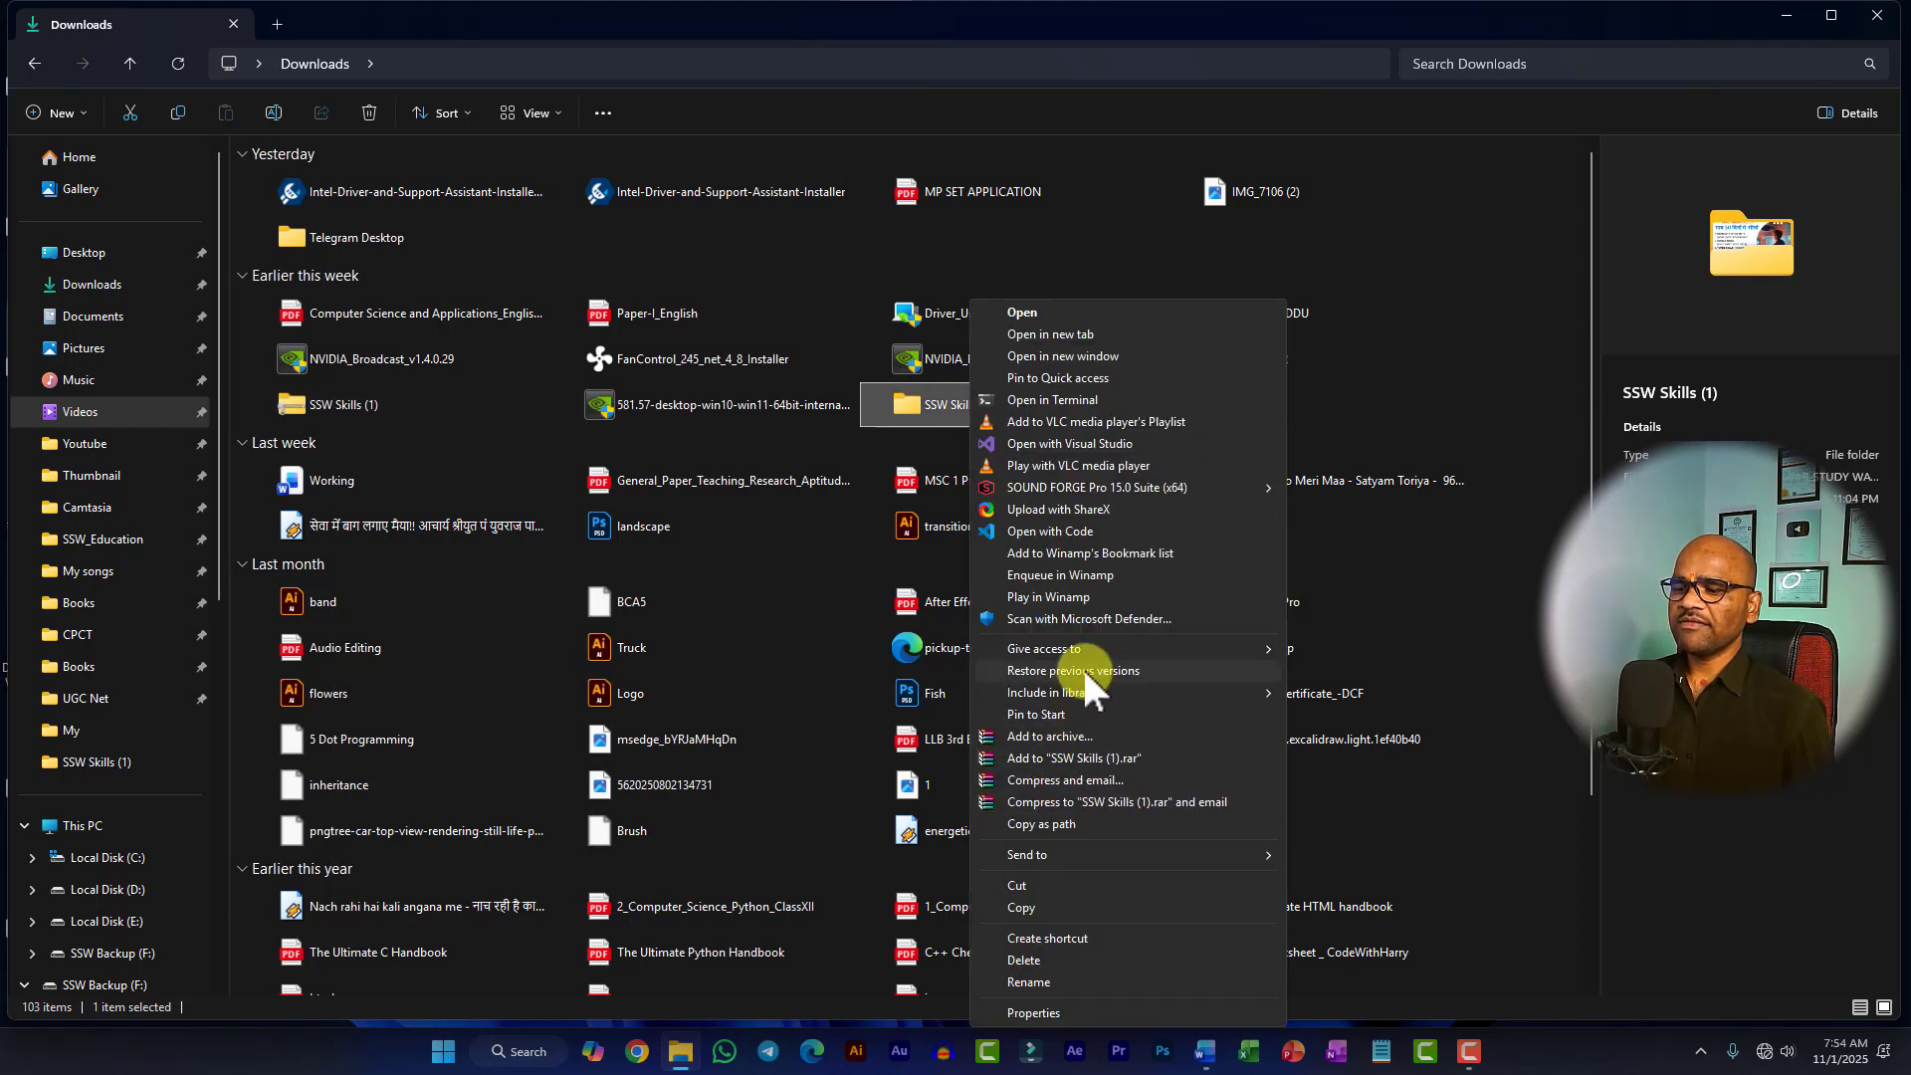
pyautogui.moveTo(1036, 858)
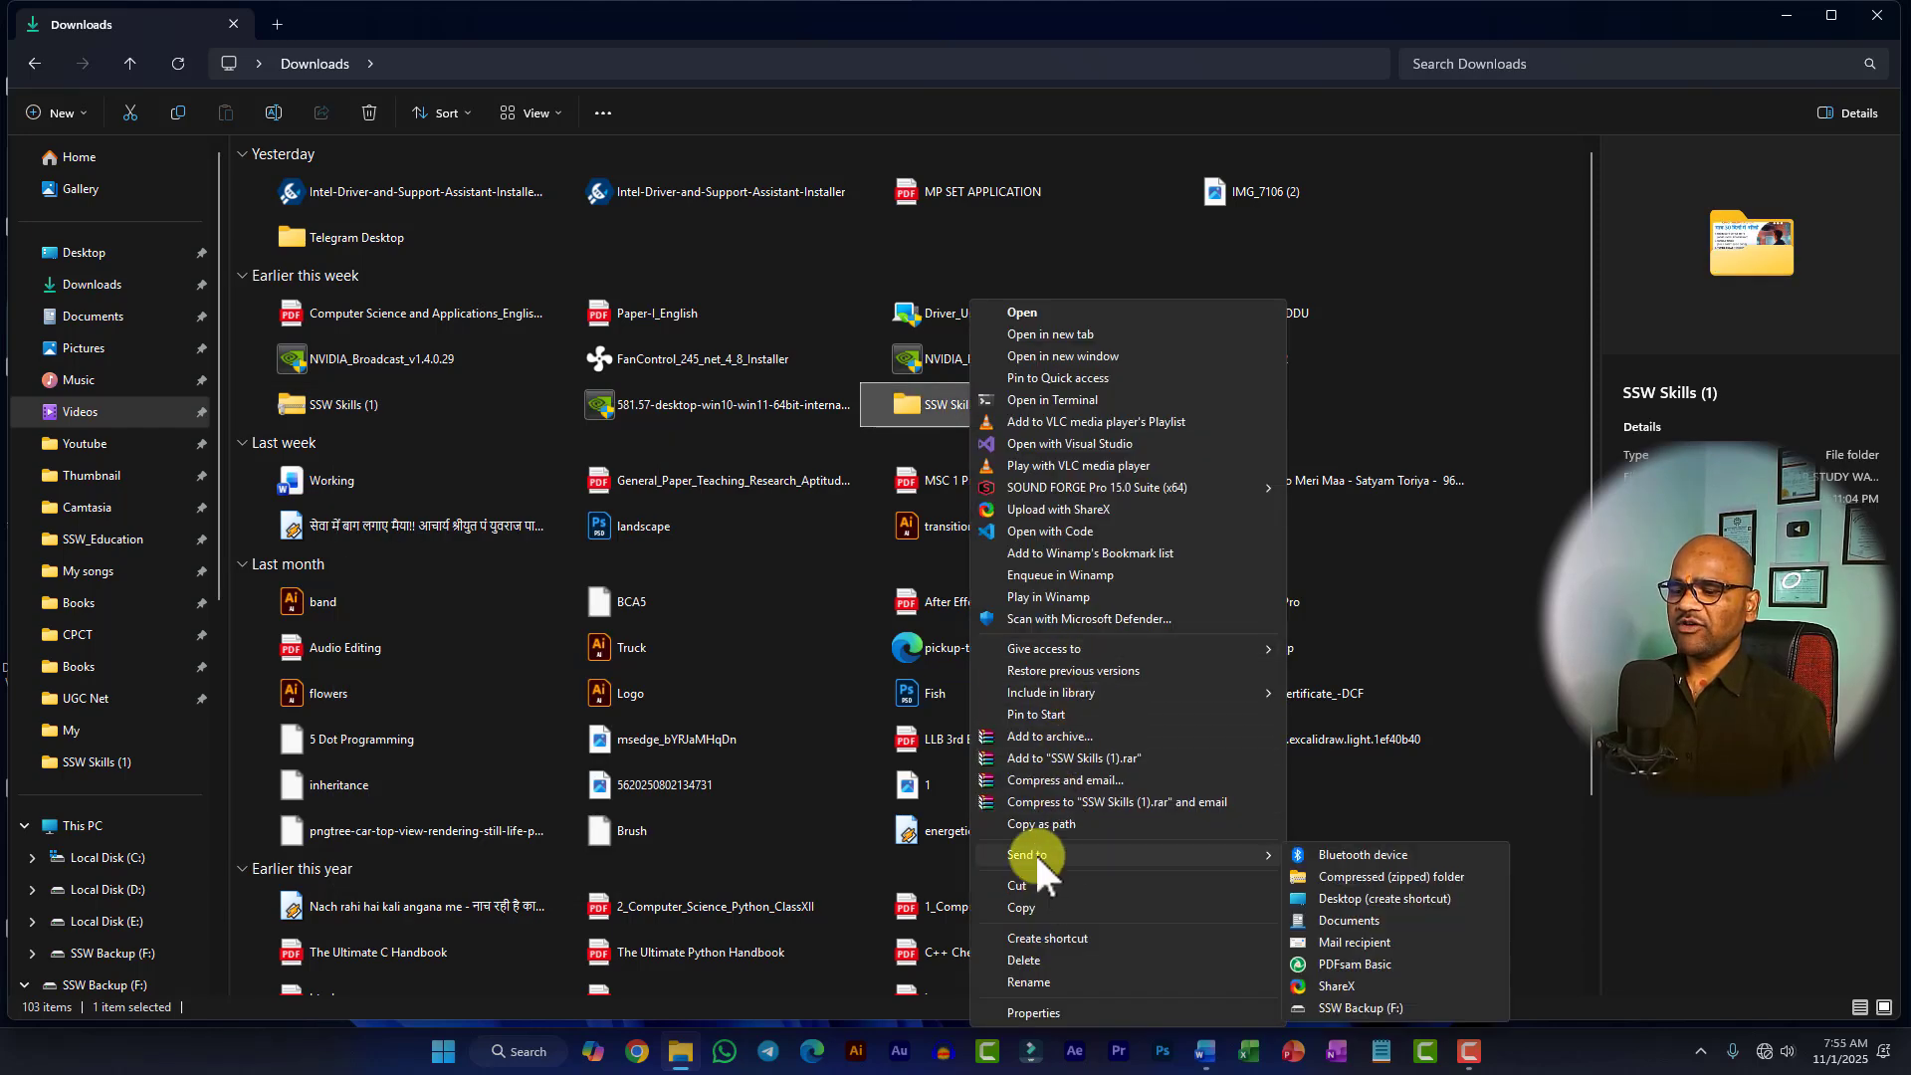
pyautogui.click(1322, 893)
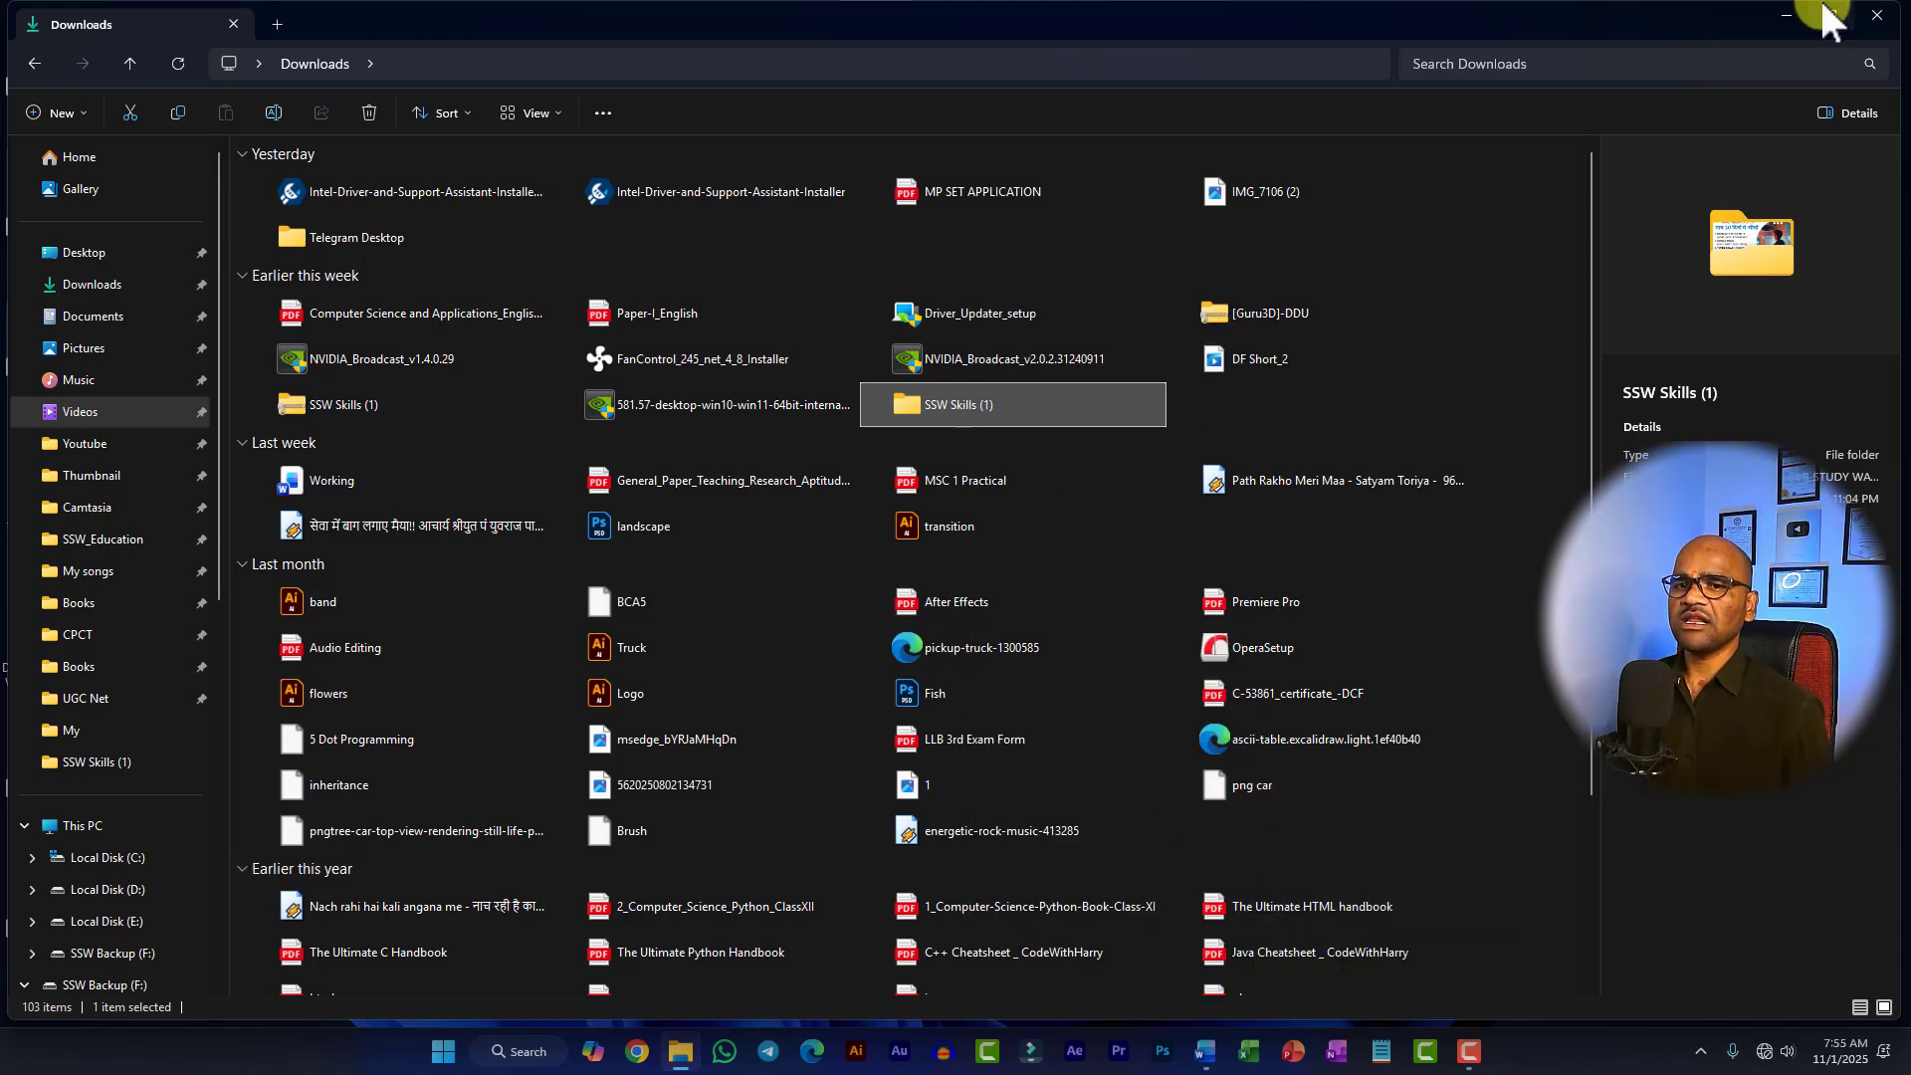
pyautogui.click(1786, 13)
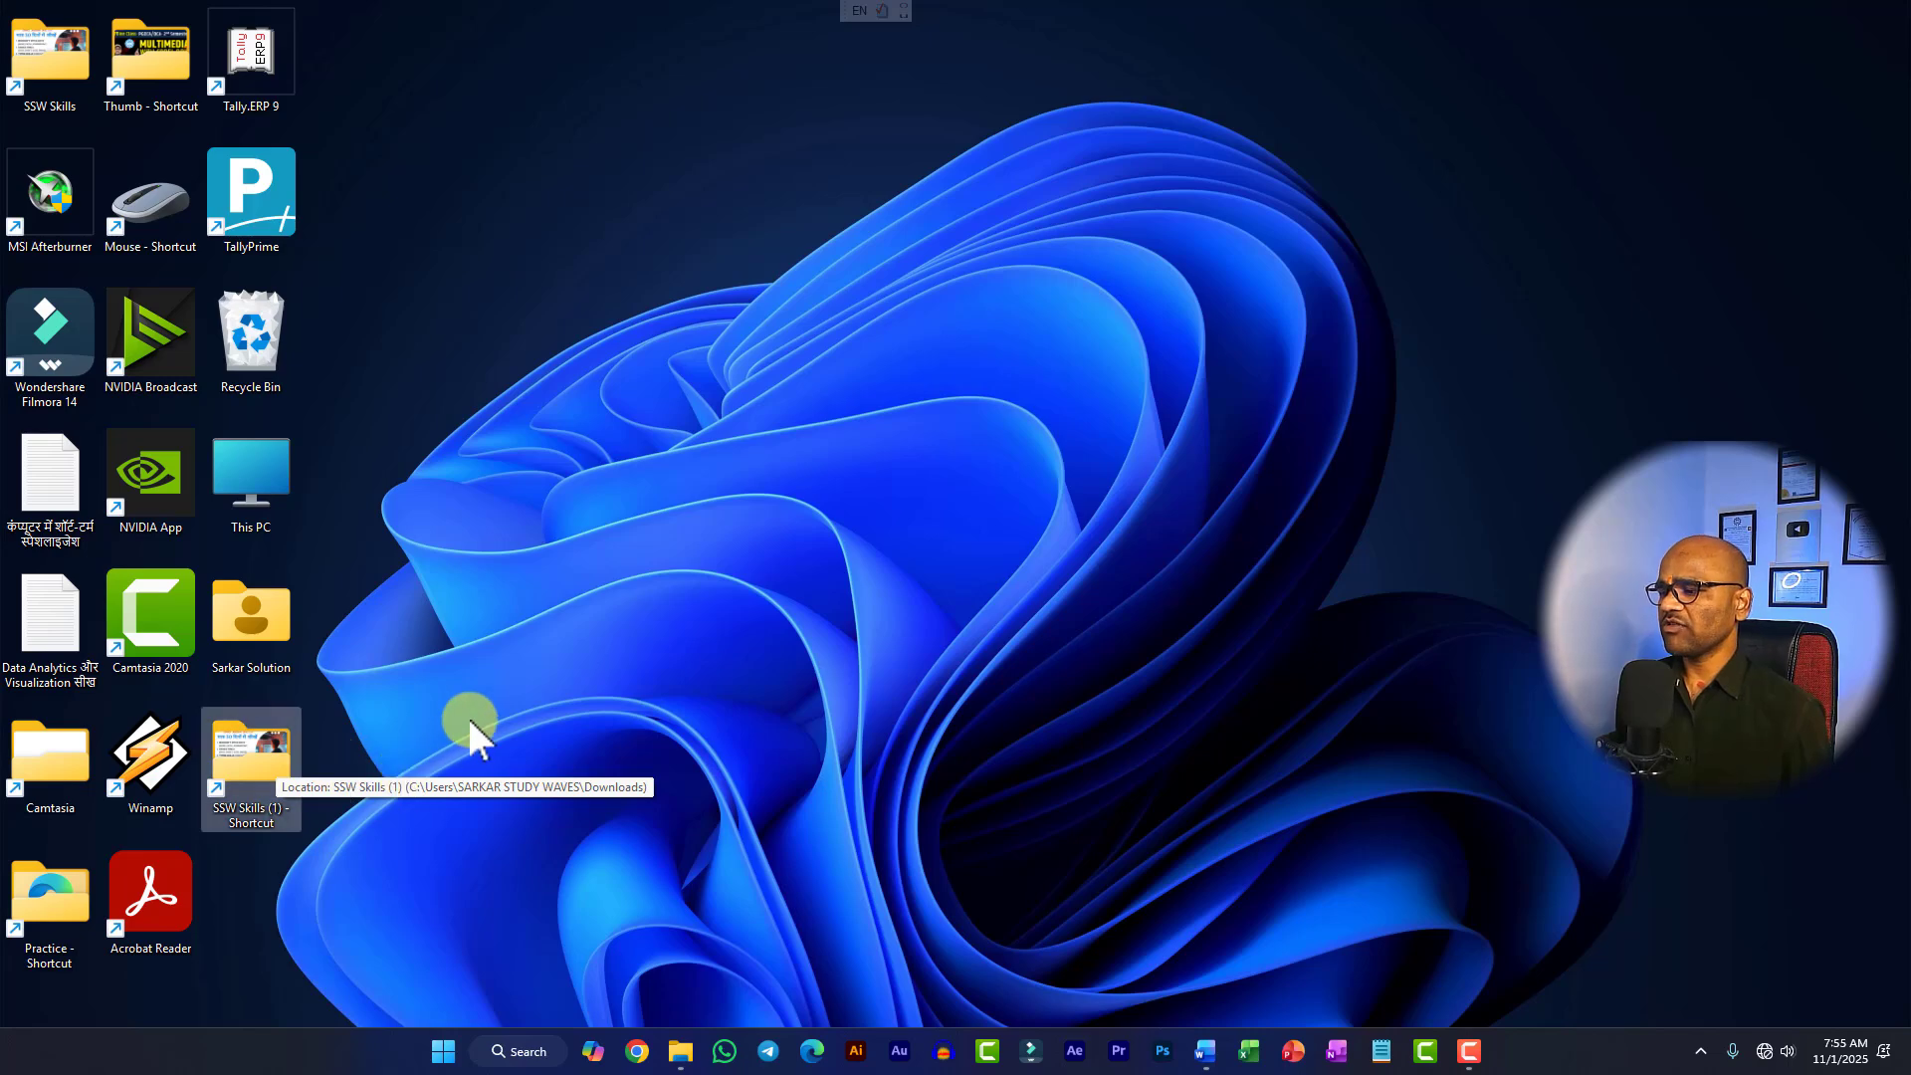
pyautogui.click(1204, 1051)
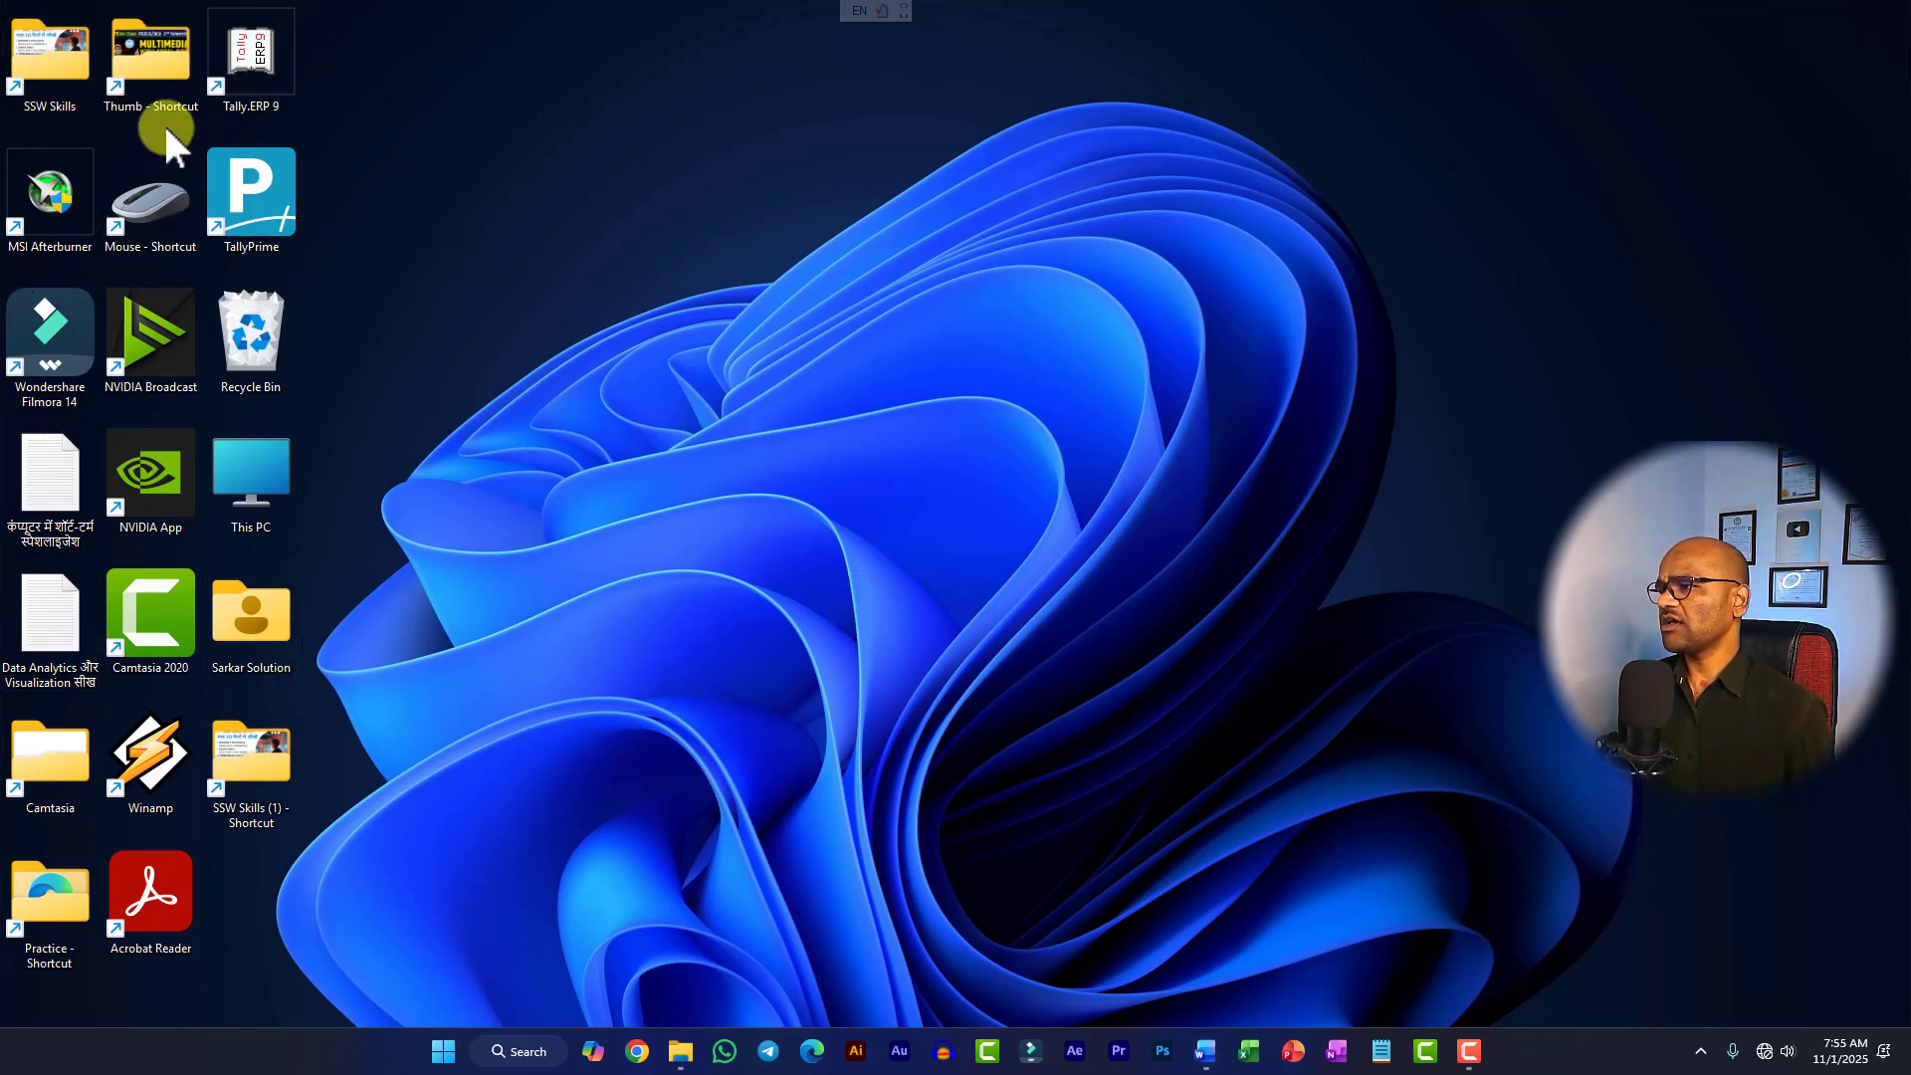
# Step: Rename the Thumb - Shortcut desktop icon as Thumbnails
pyautogui.rightClick(147, 78)
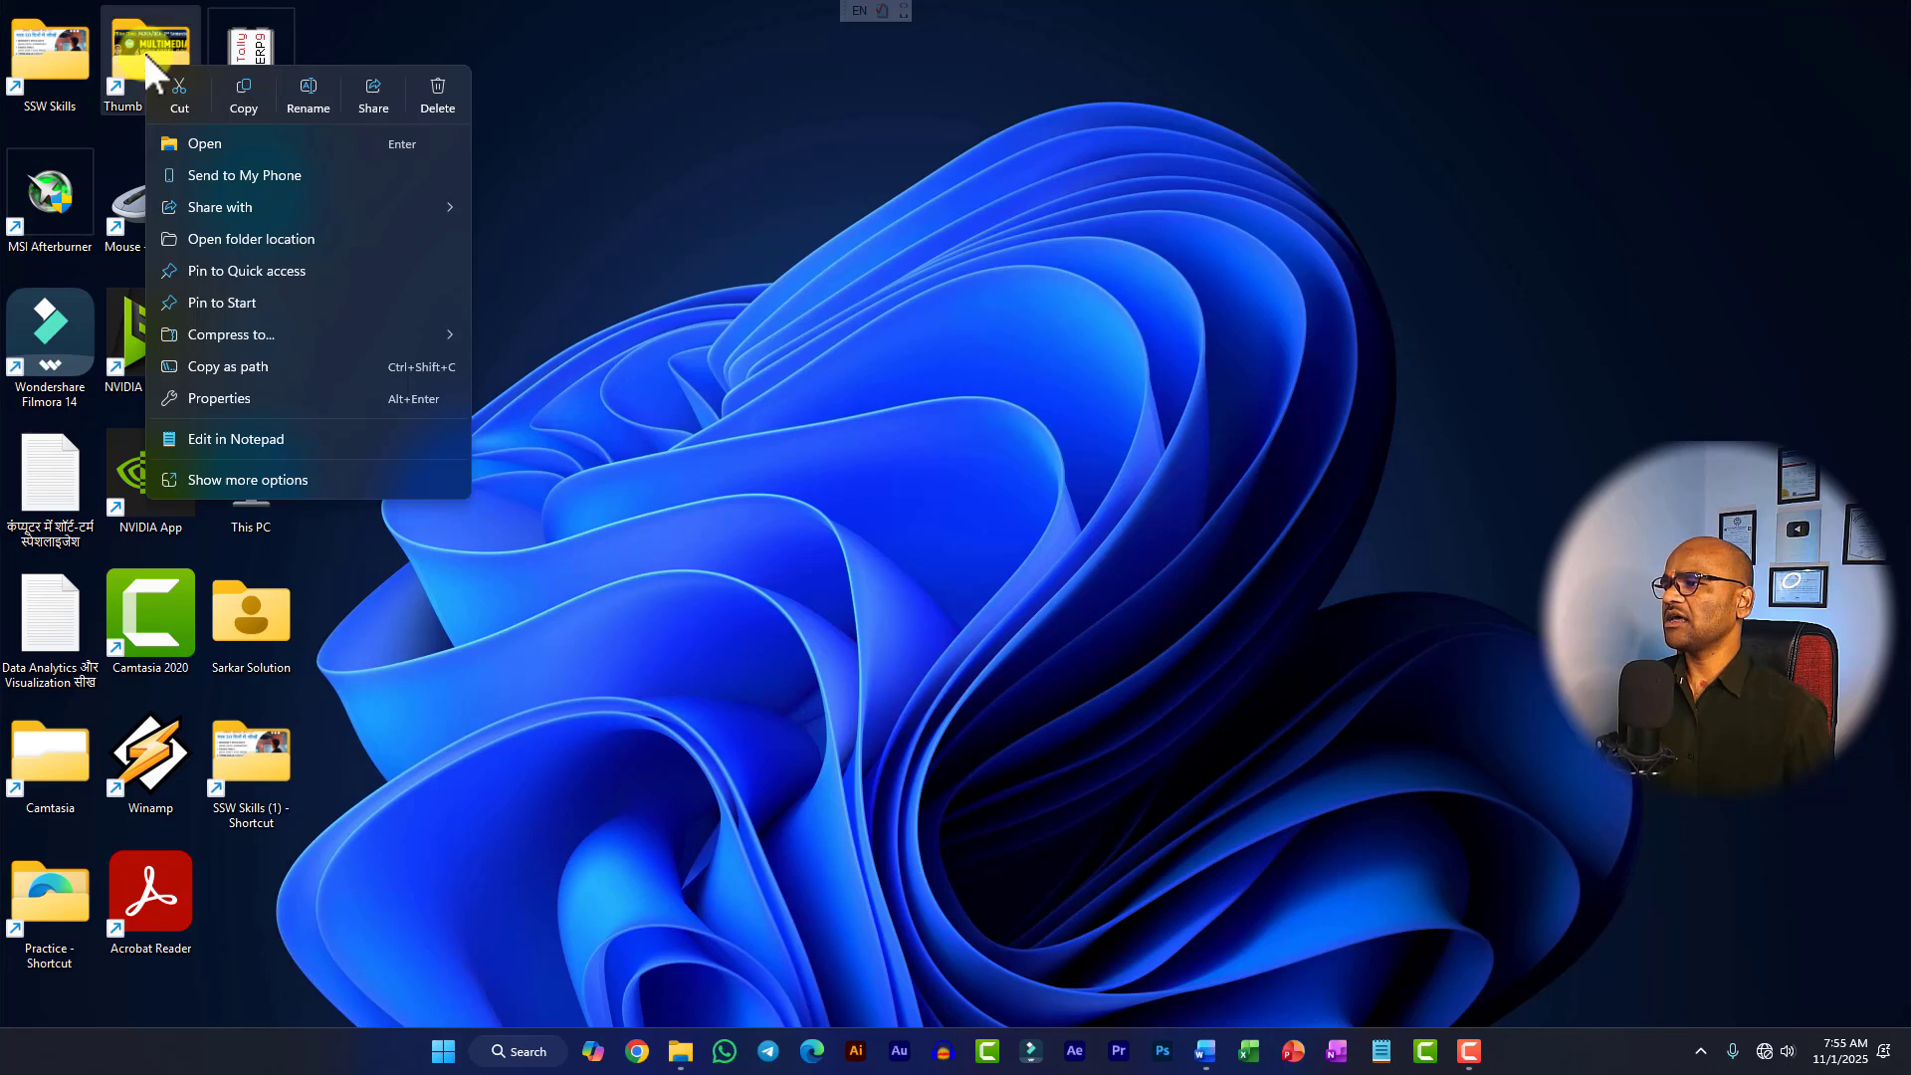
pyautogui.click(310, 85)
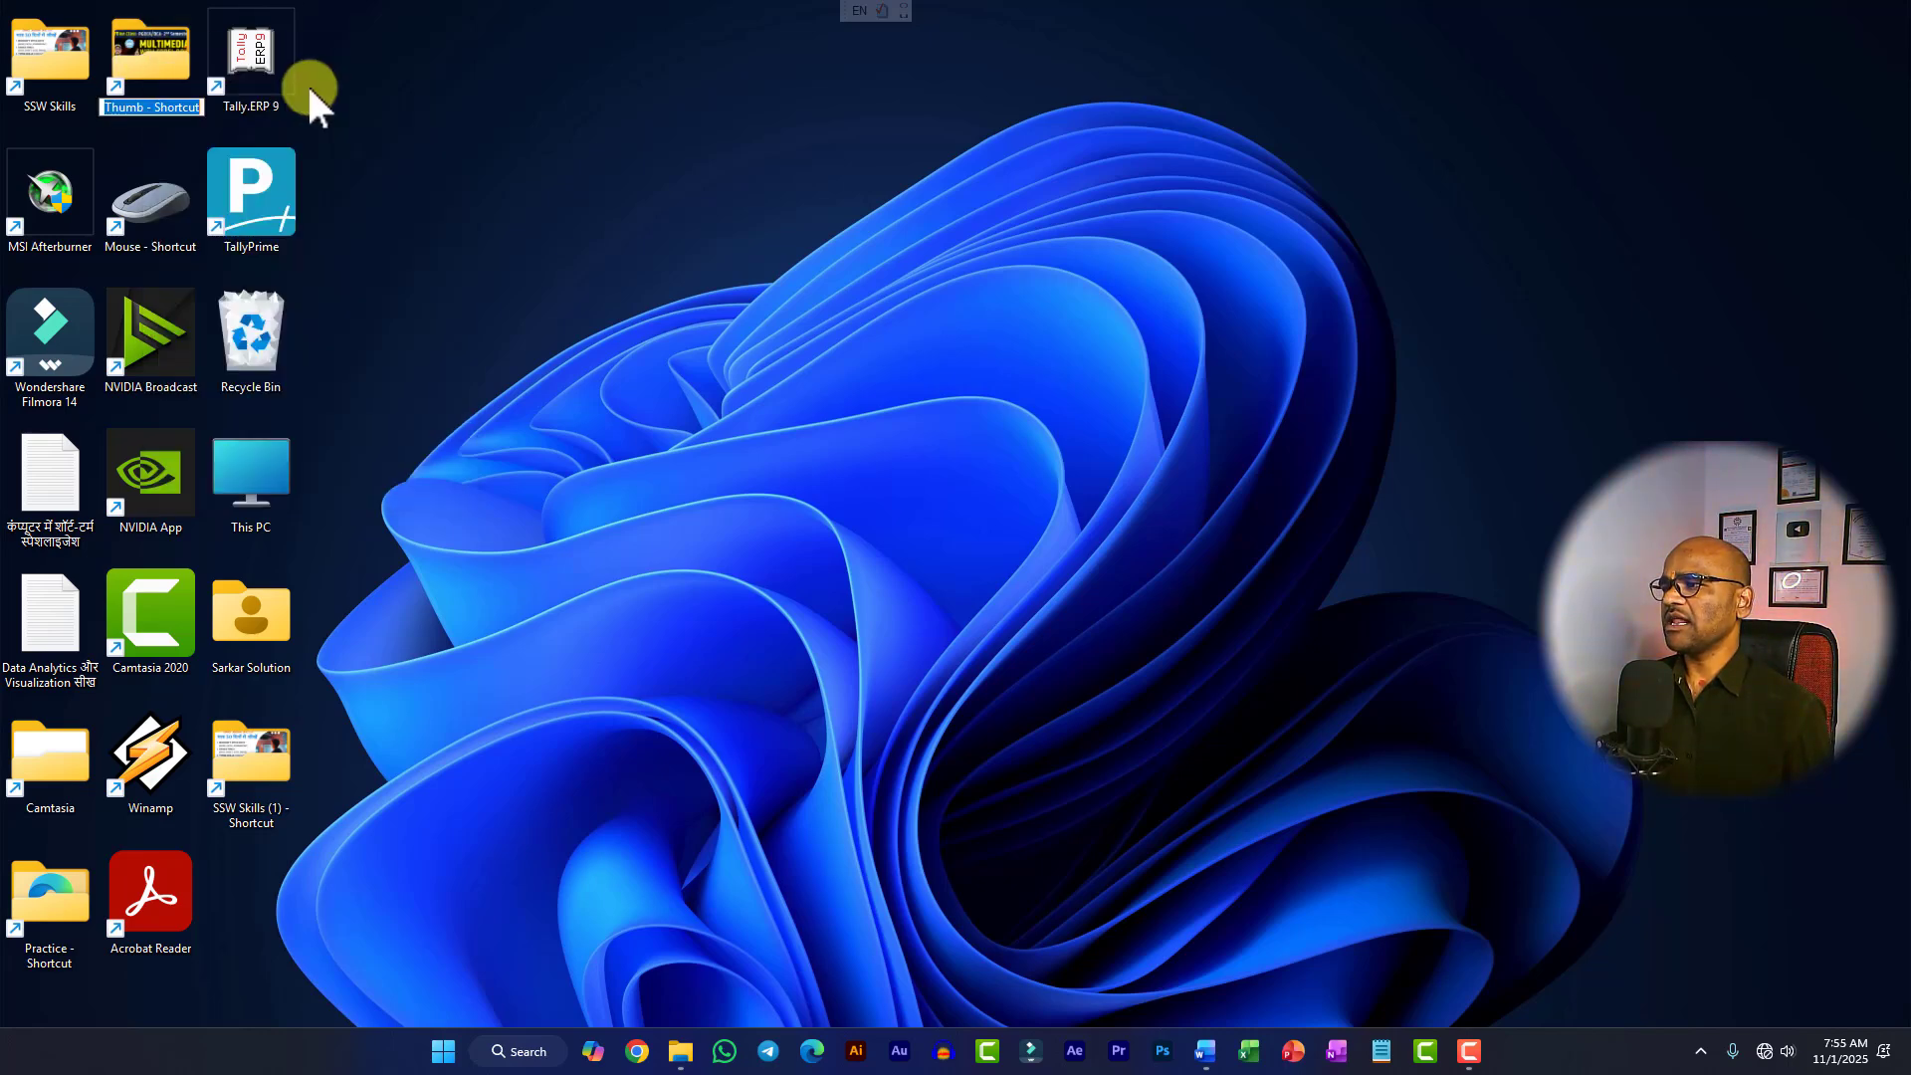
pyautogui.write('T')
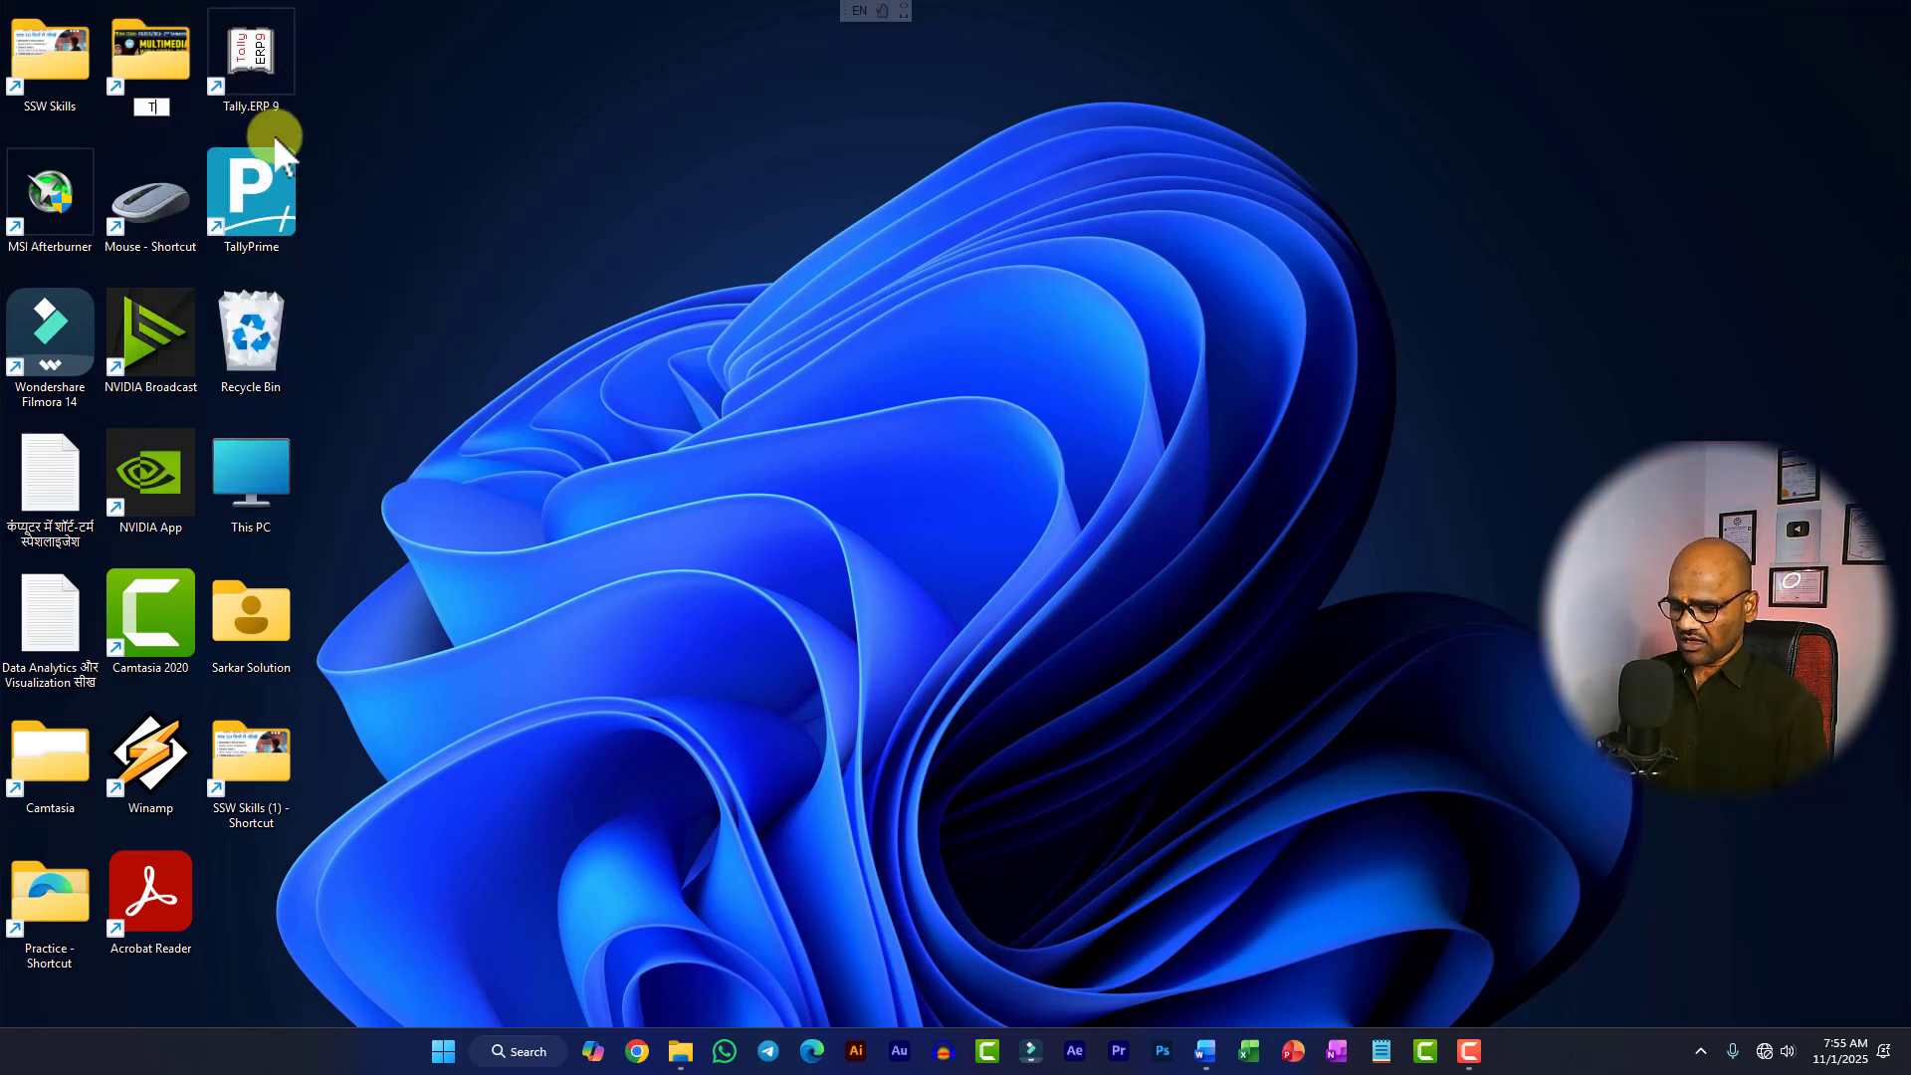
pyautogui.write('humbnails')
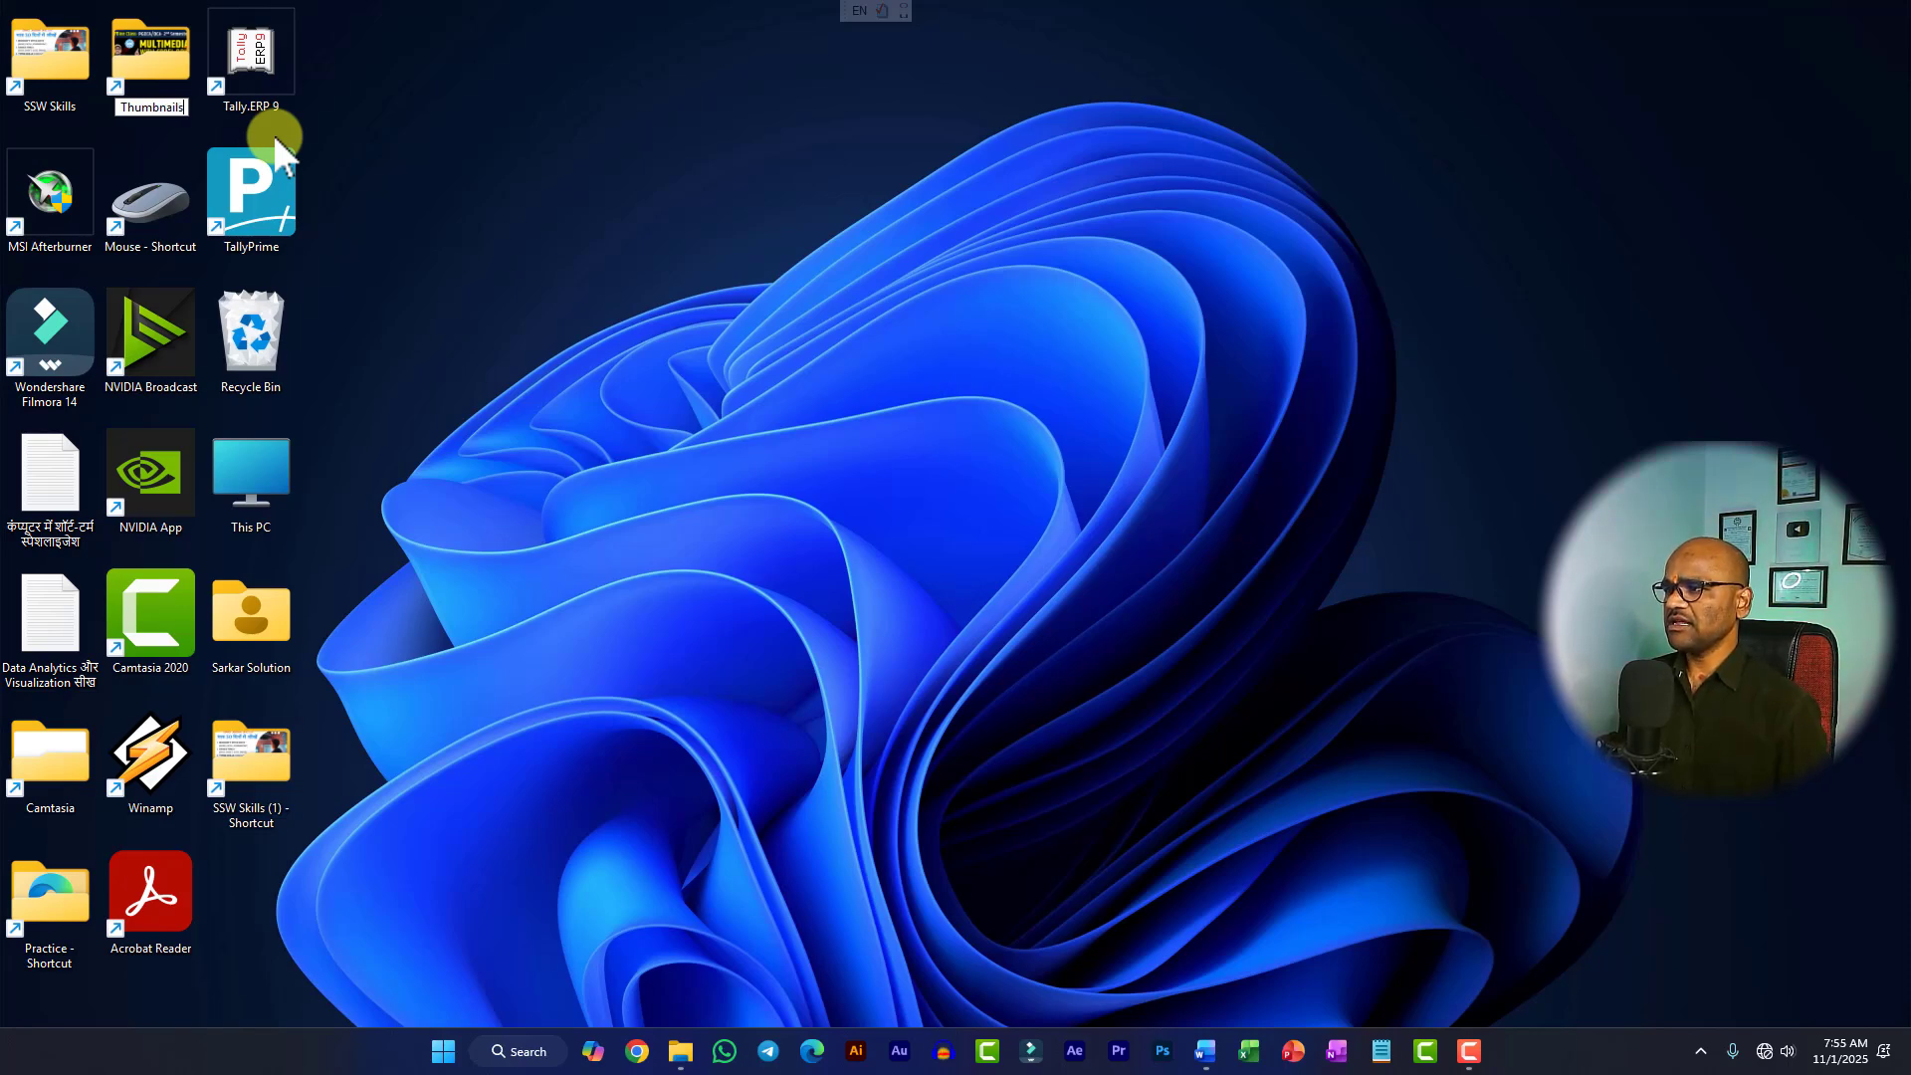
pyautogui.press('Return')
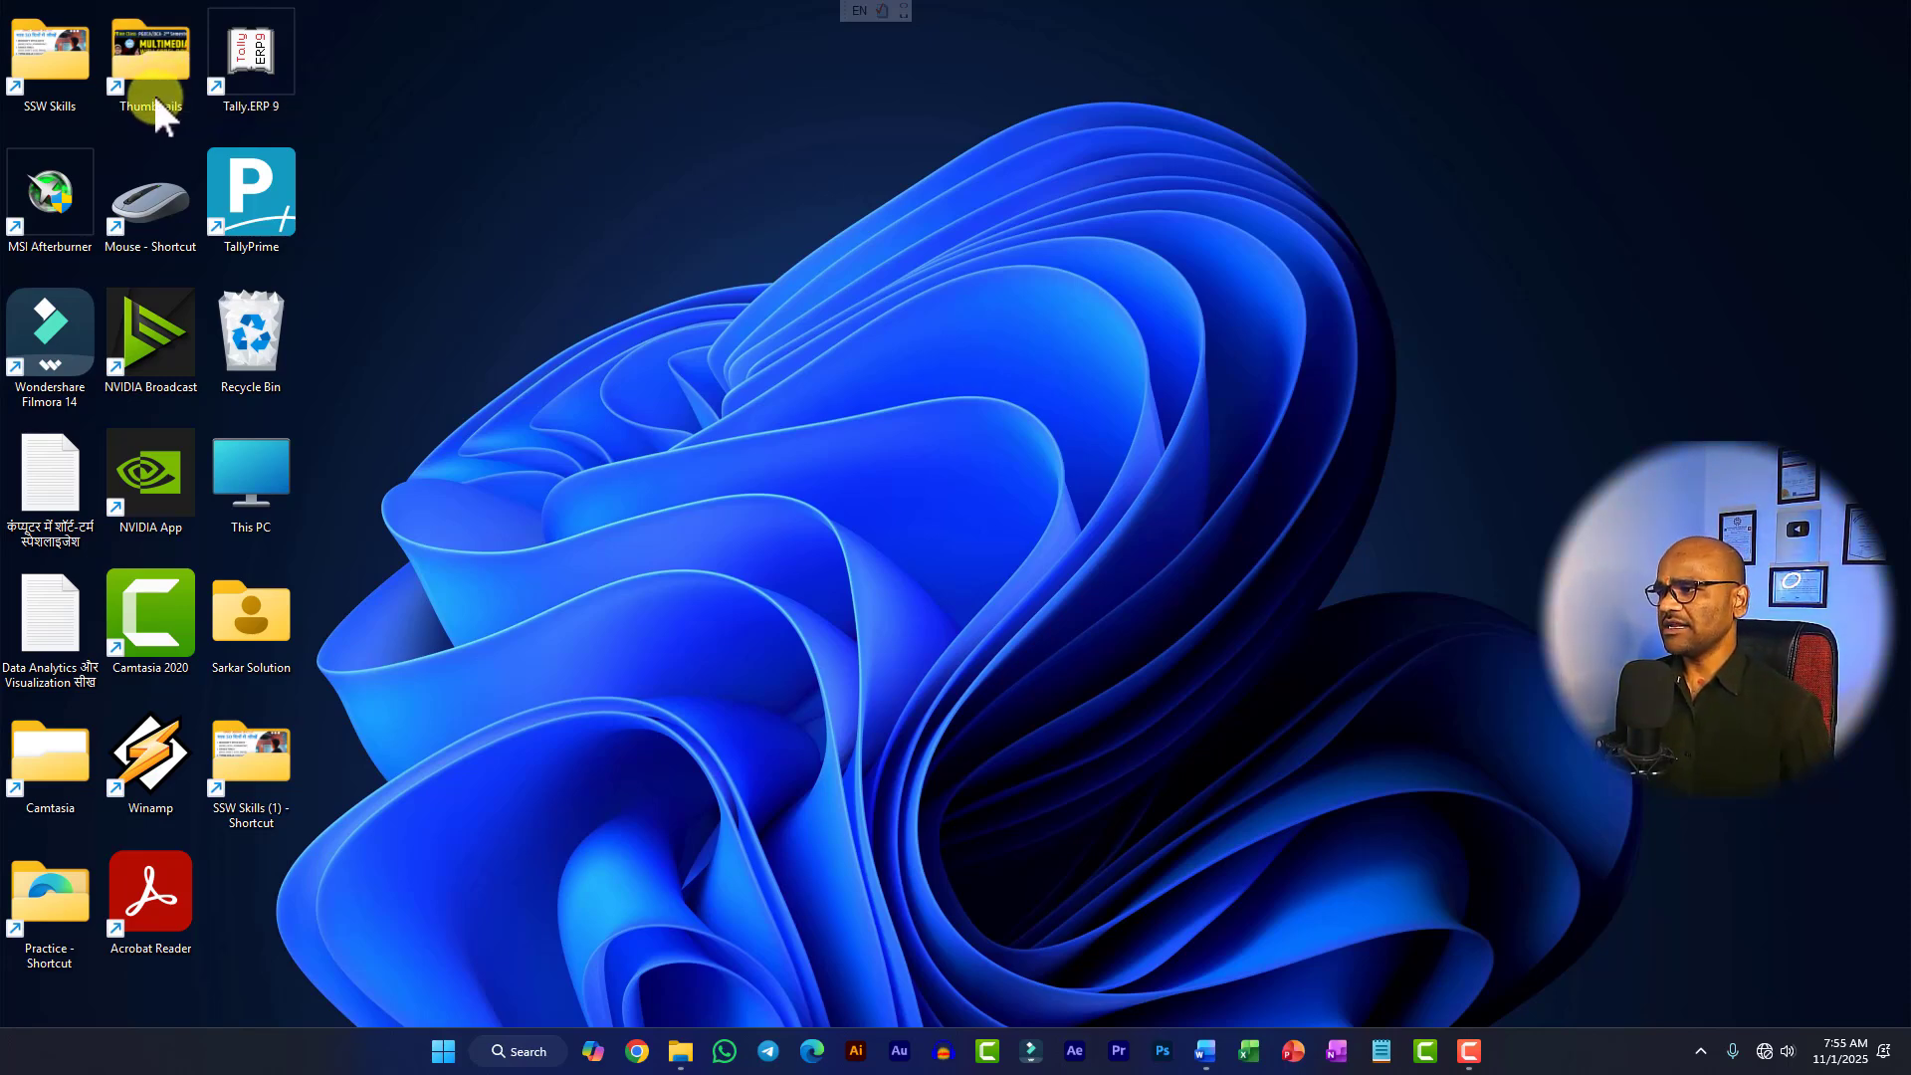
# Step: Reopen the Thumbnails shortcut's name for editing and leave it without changing the name
pyautogui.rightClick(153, 94)
pyautogui.click(756, 222)
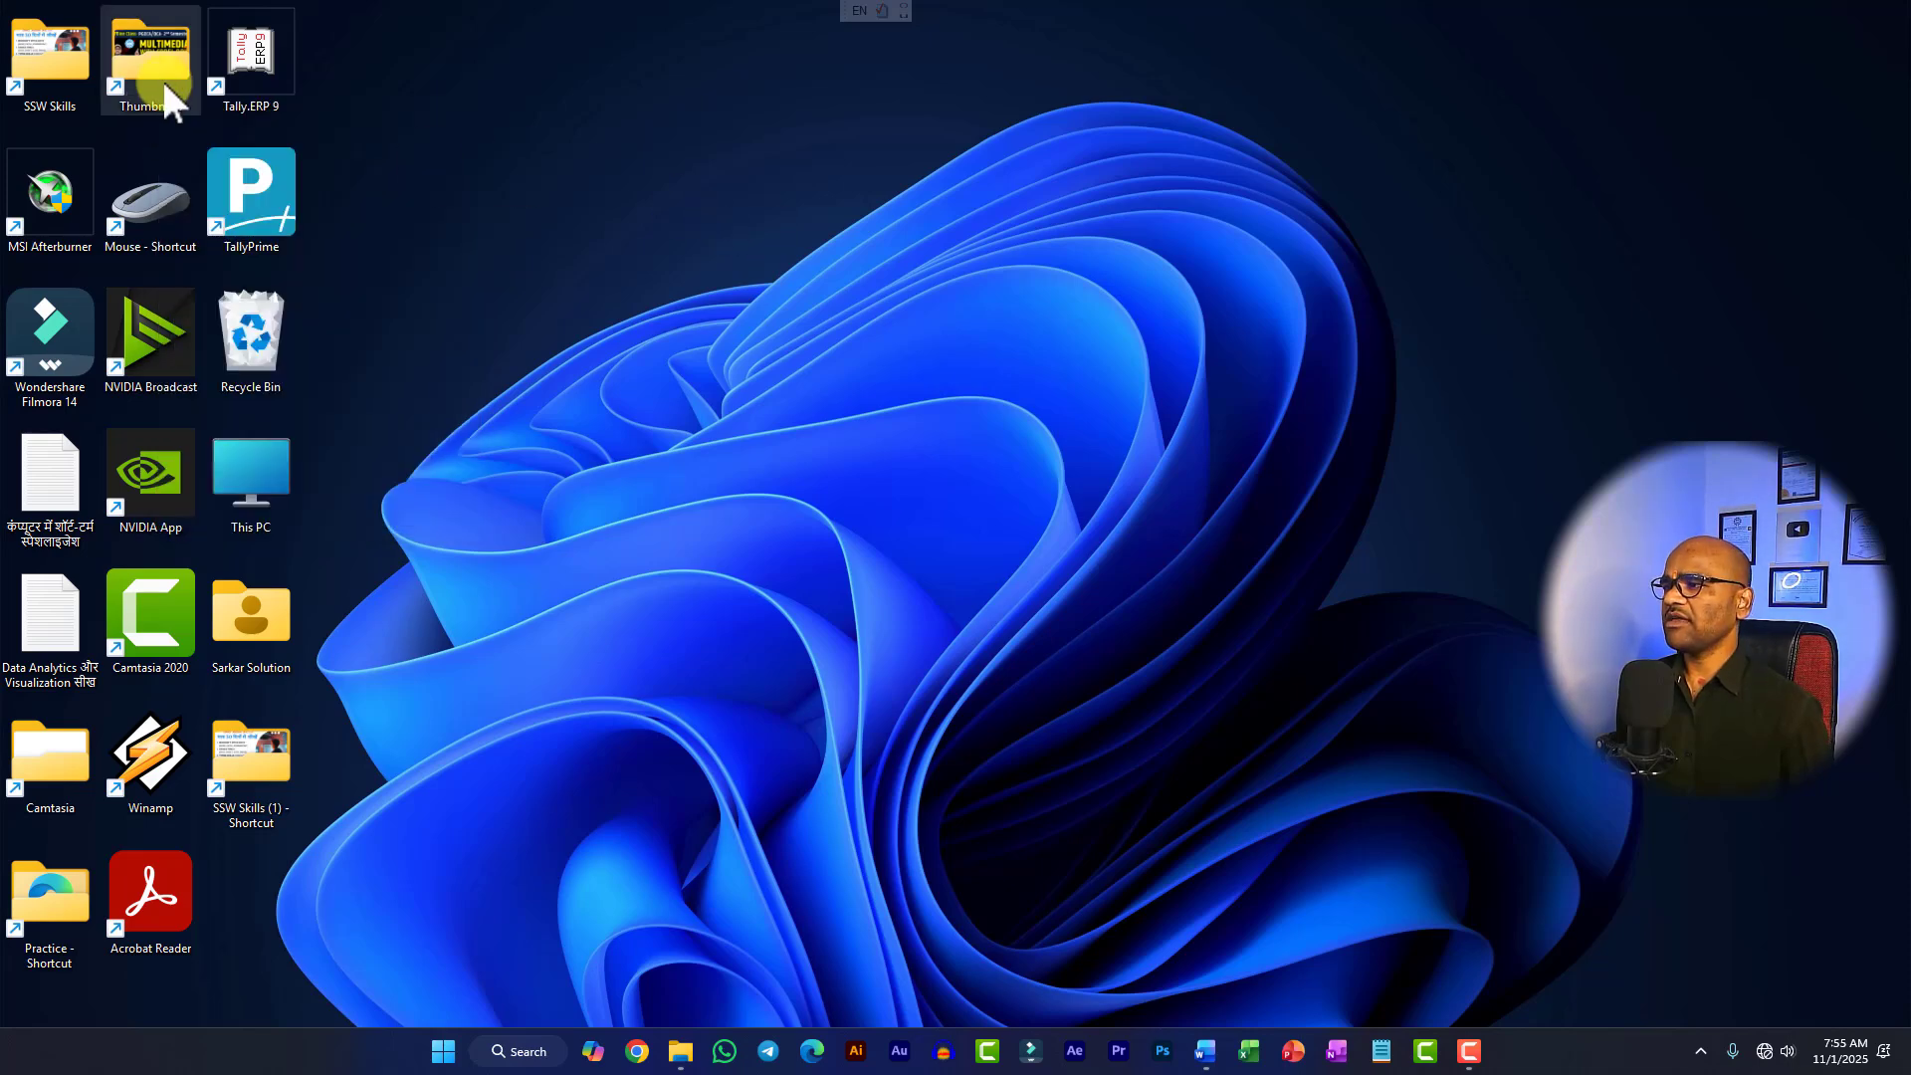
pyautogui.press('F2')
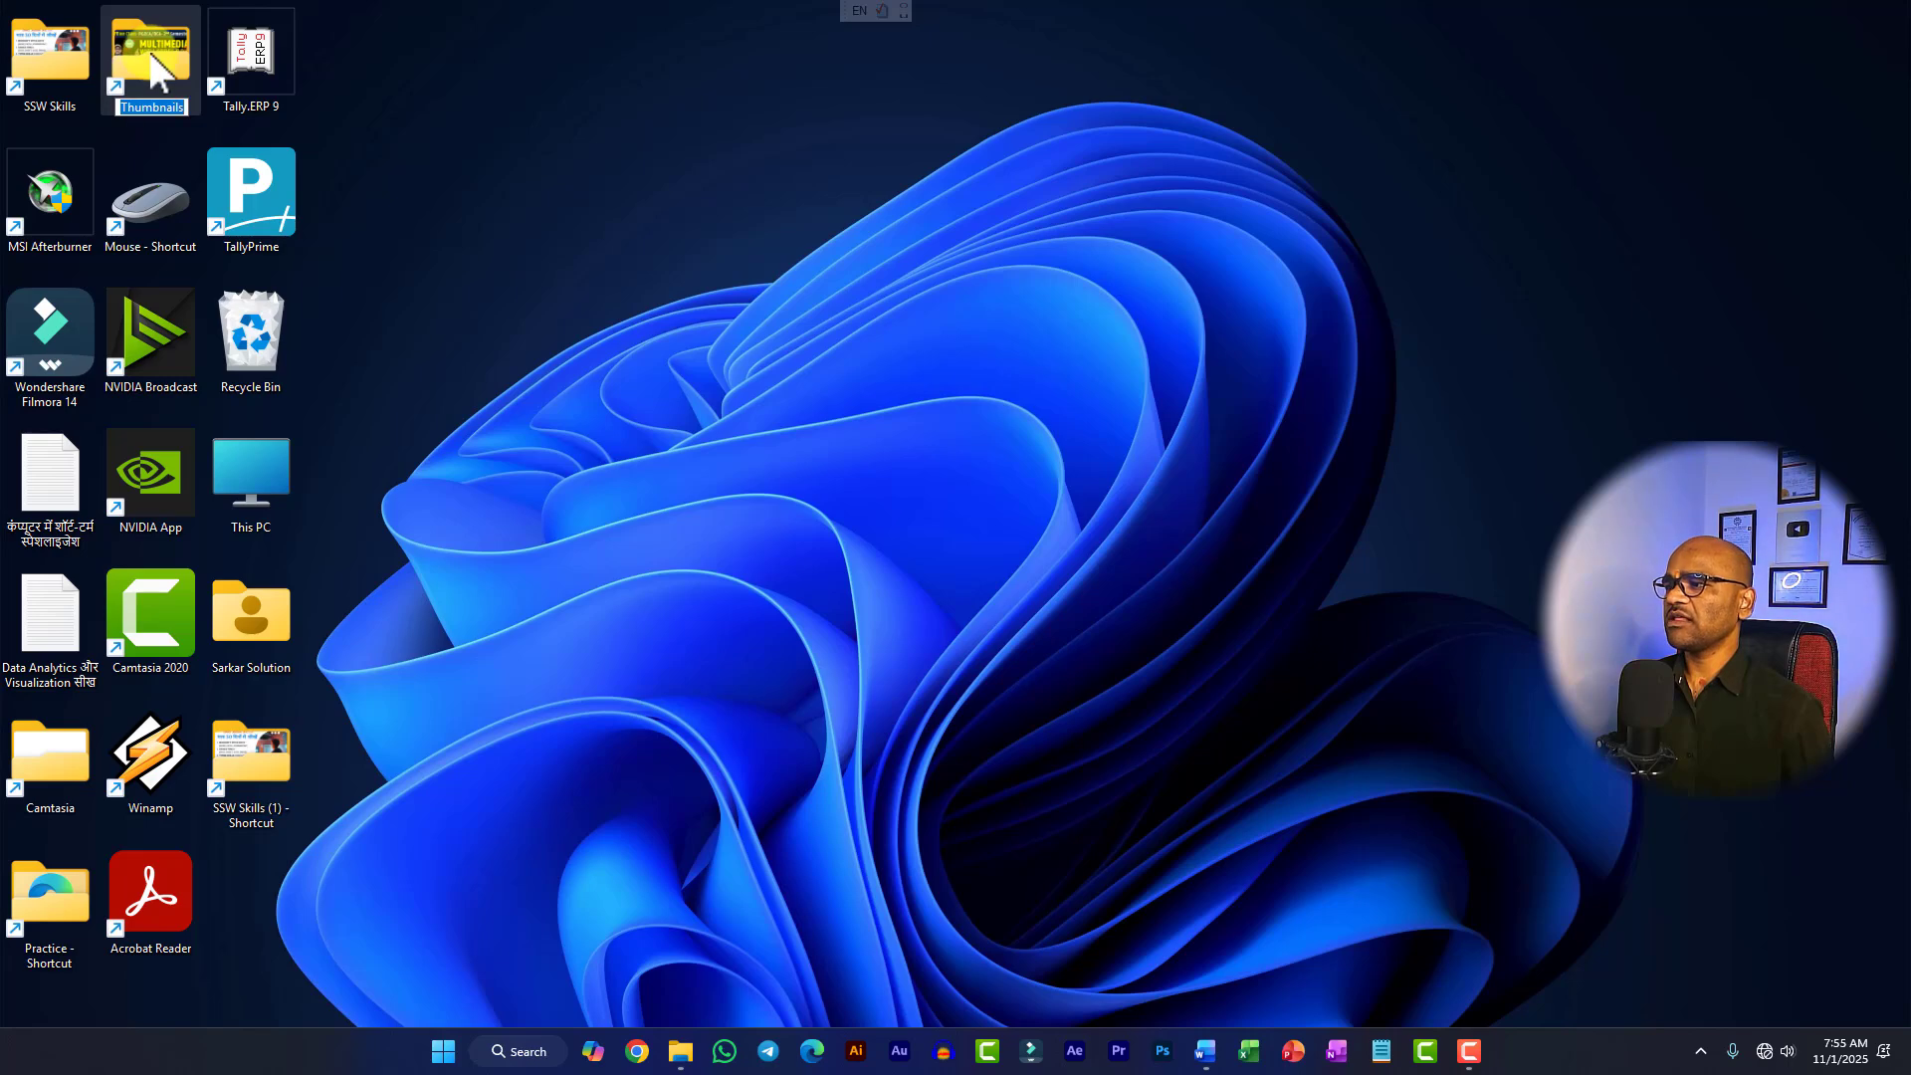
pyautogui.click(152, 102)
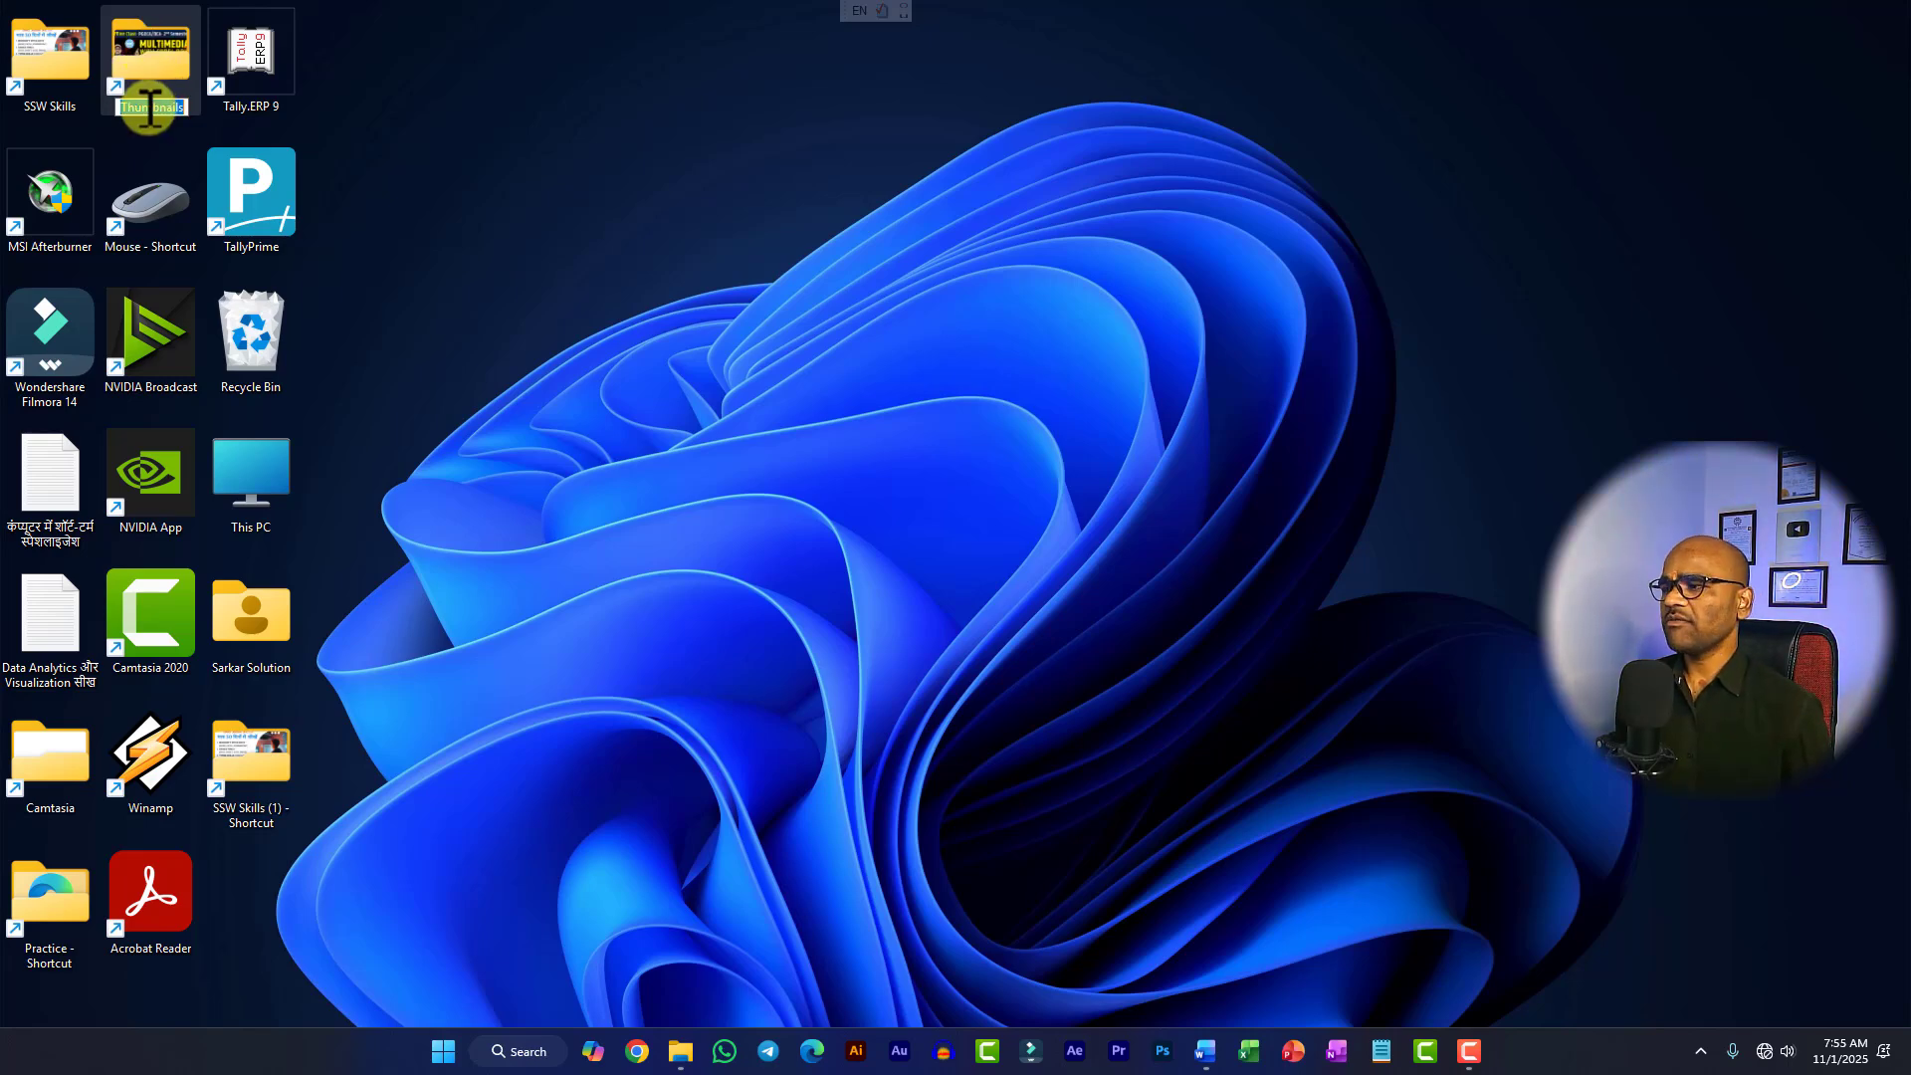
pyautogui.click(184, 109)
pyautogui.click(404, 151)
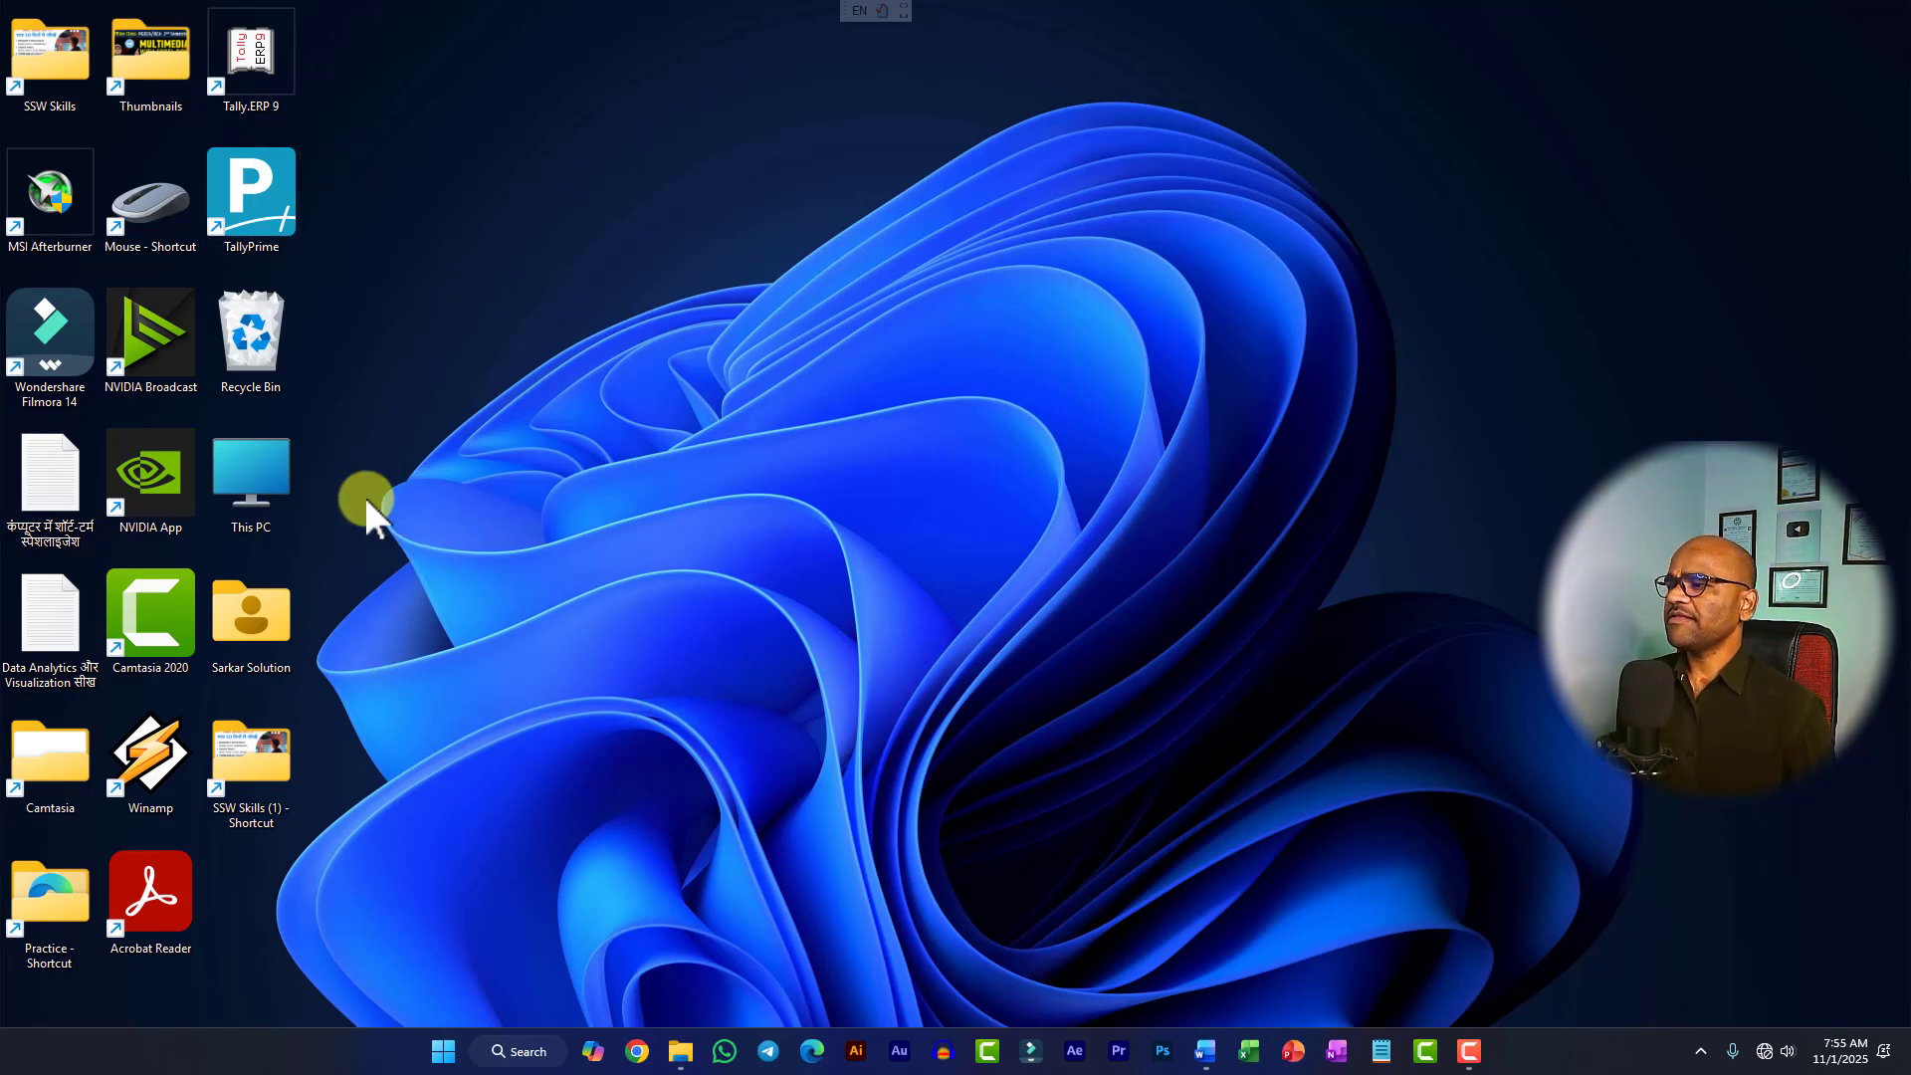
# Step: Delete the SSW Skills (1) shortcut from the desktop, undo the deletion, and delete it again
pyautogui.click(265, 756)
pyautogui.press('Delete')
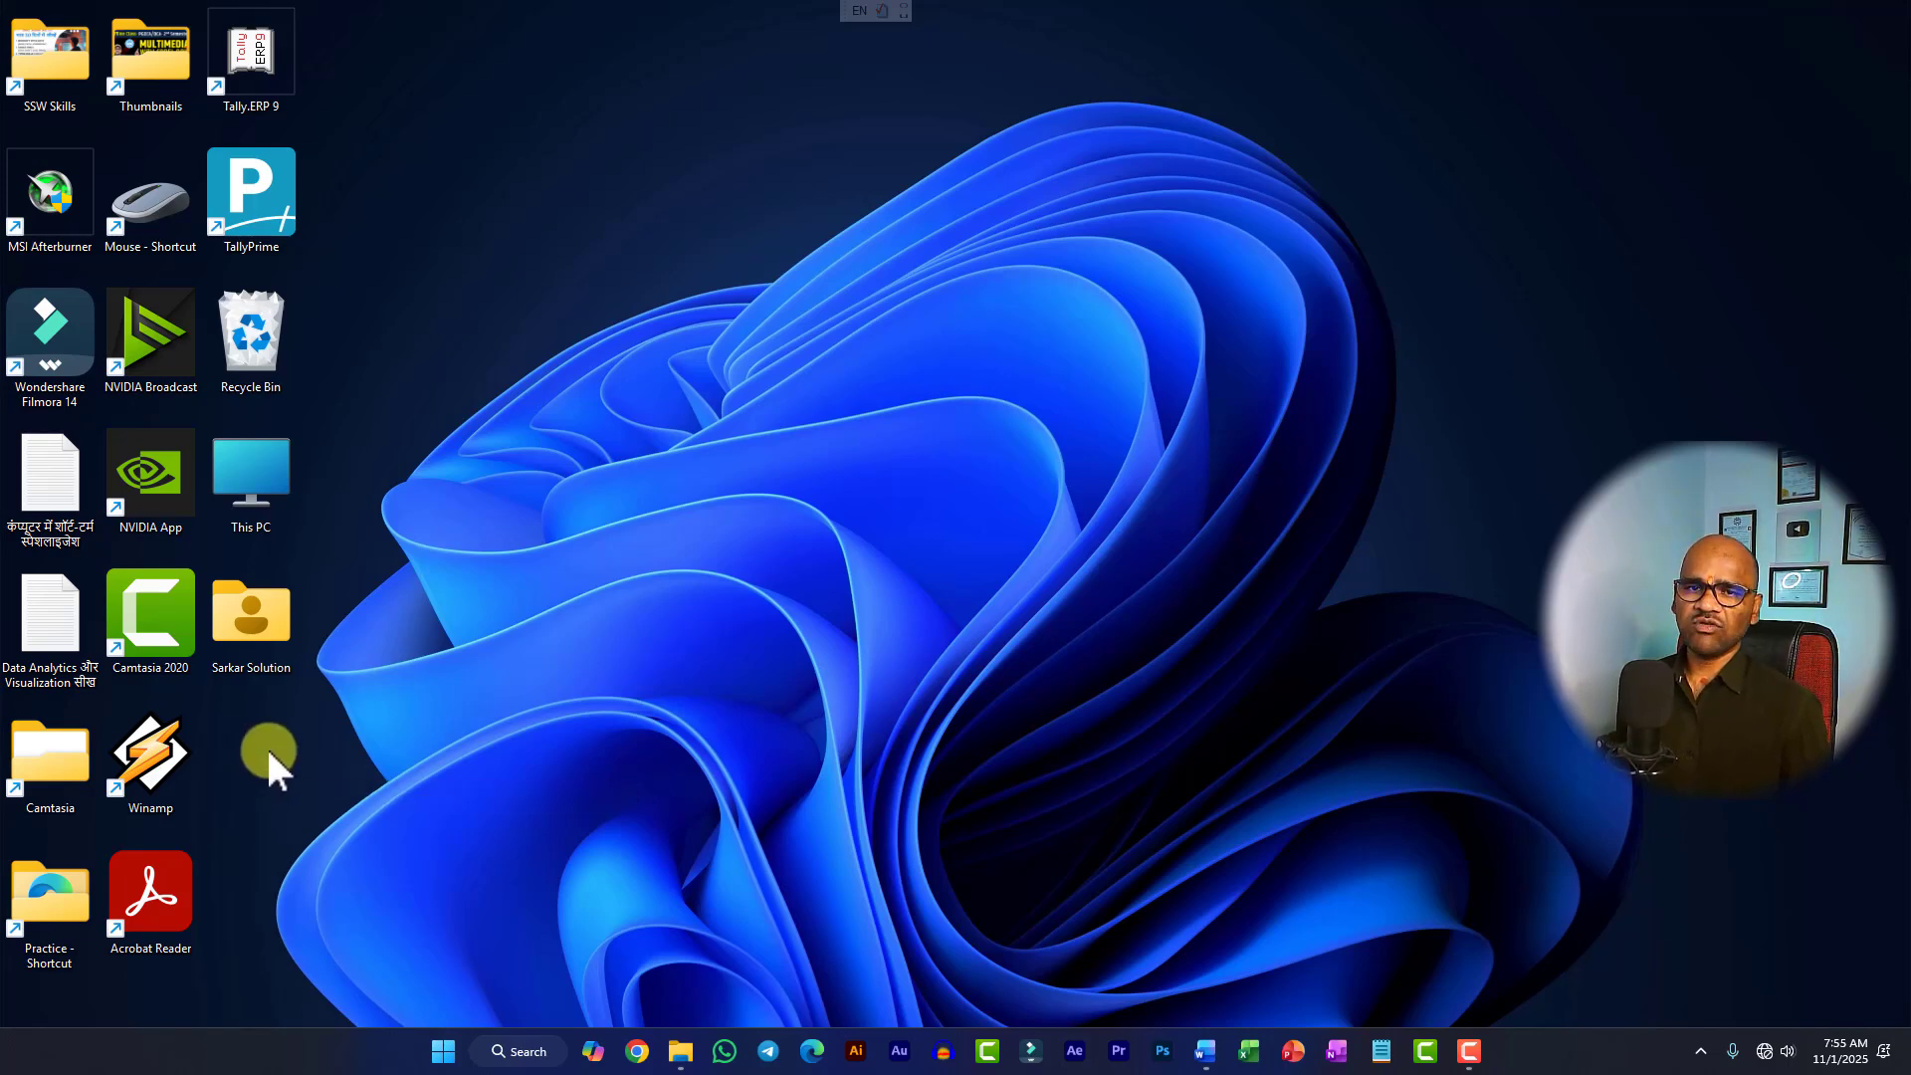
pyautogui.rightClick(513, 579)
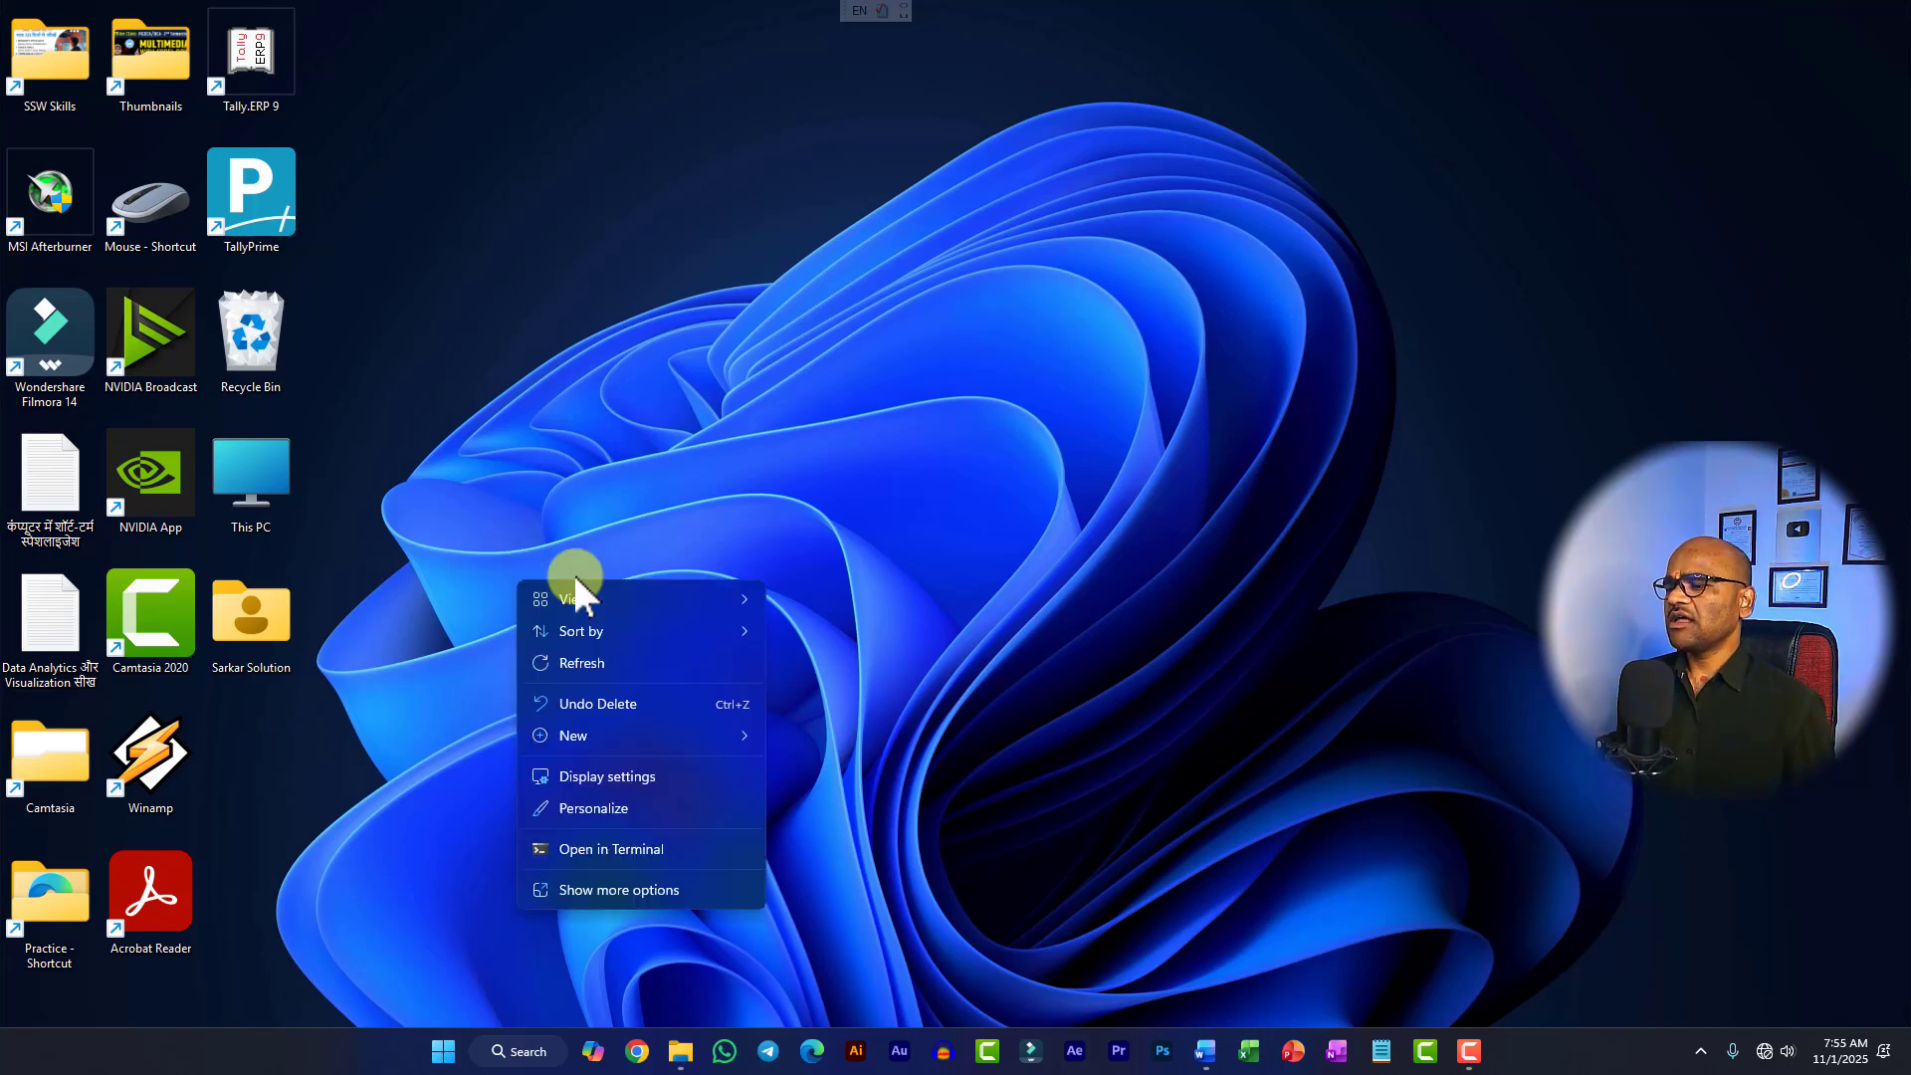
pyautogui.click(601, 706)
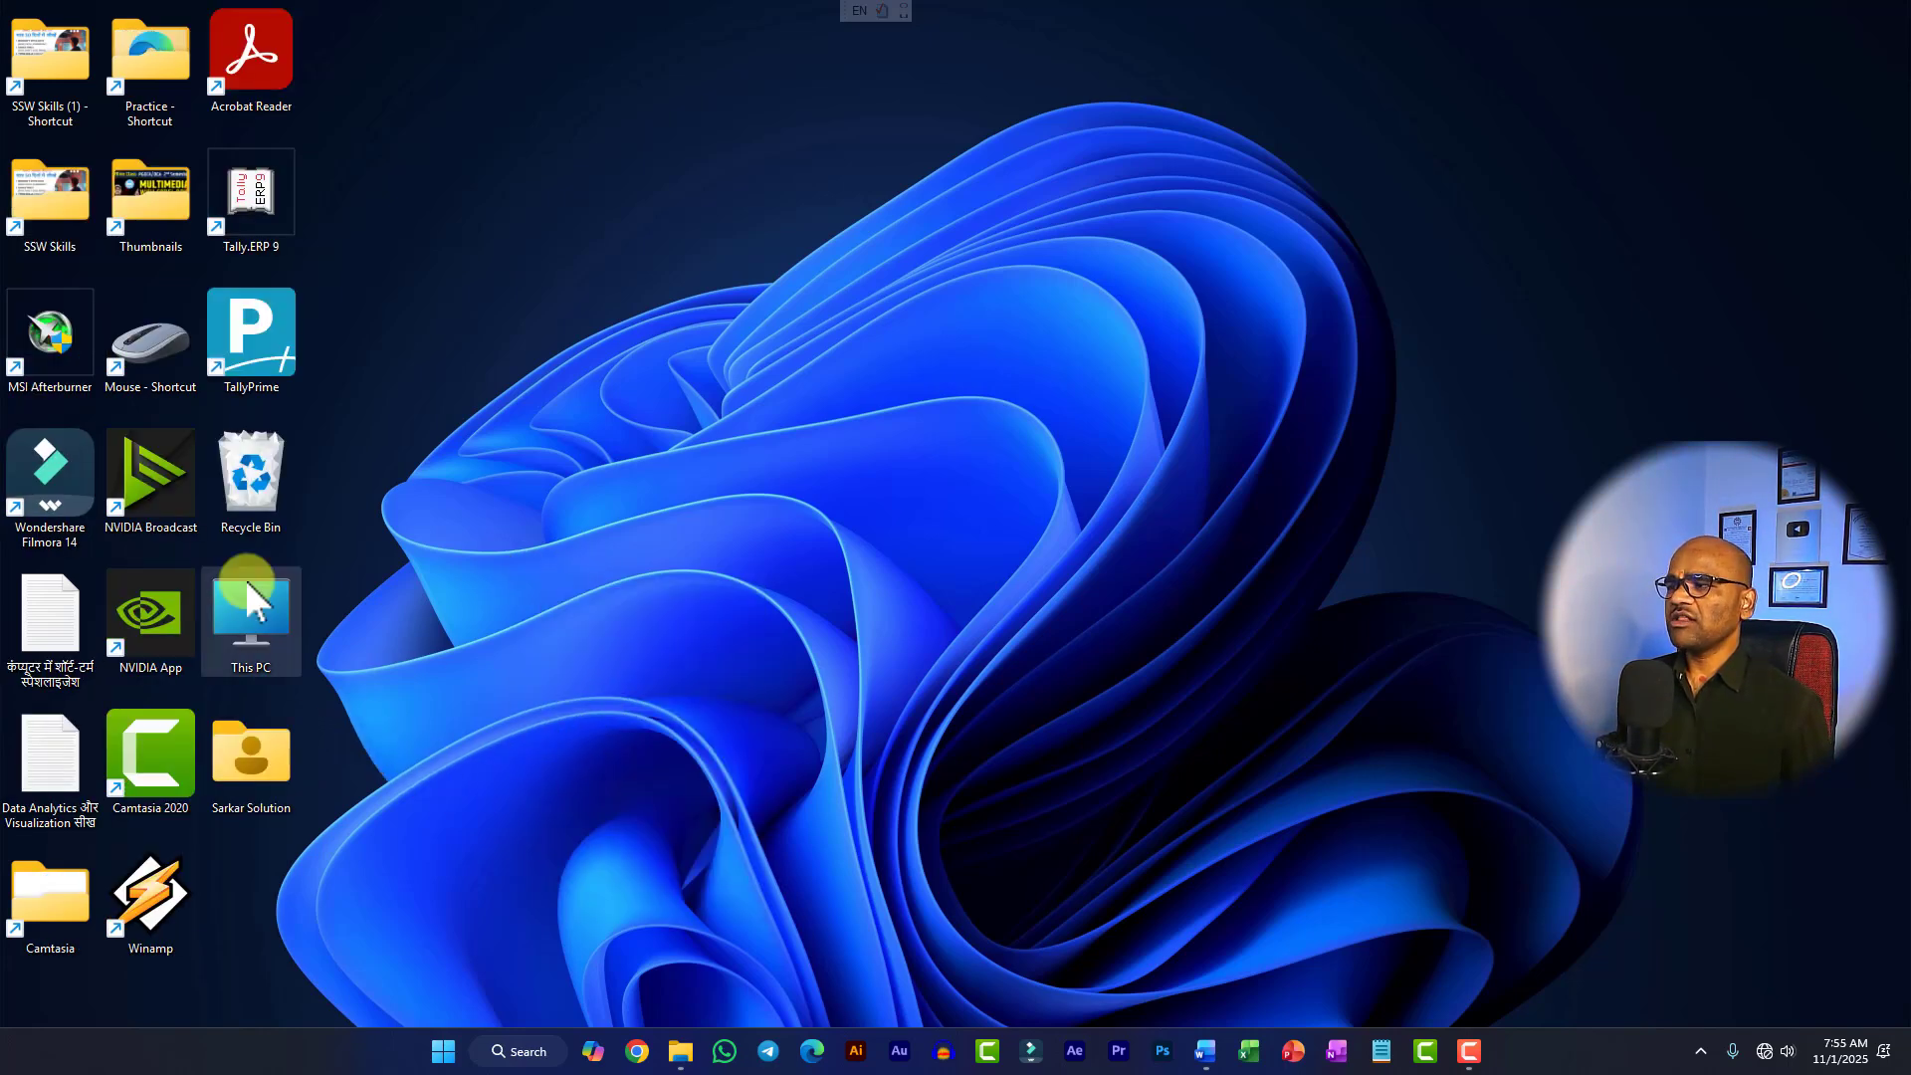
pyautogui.click(50, 80)
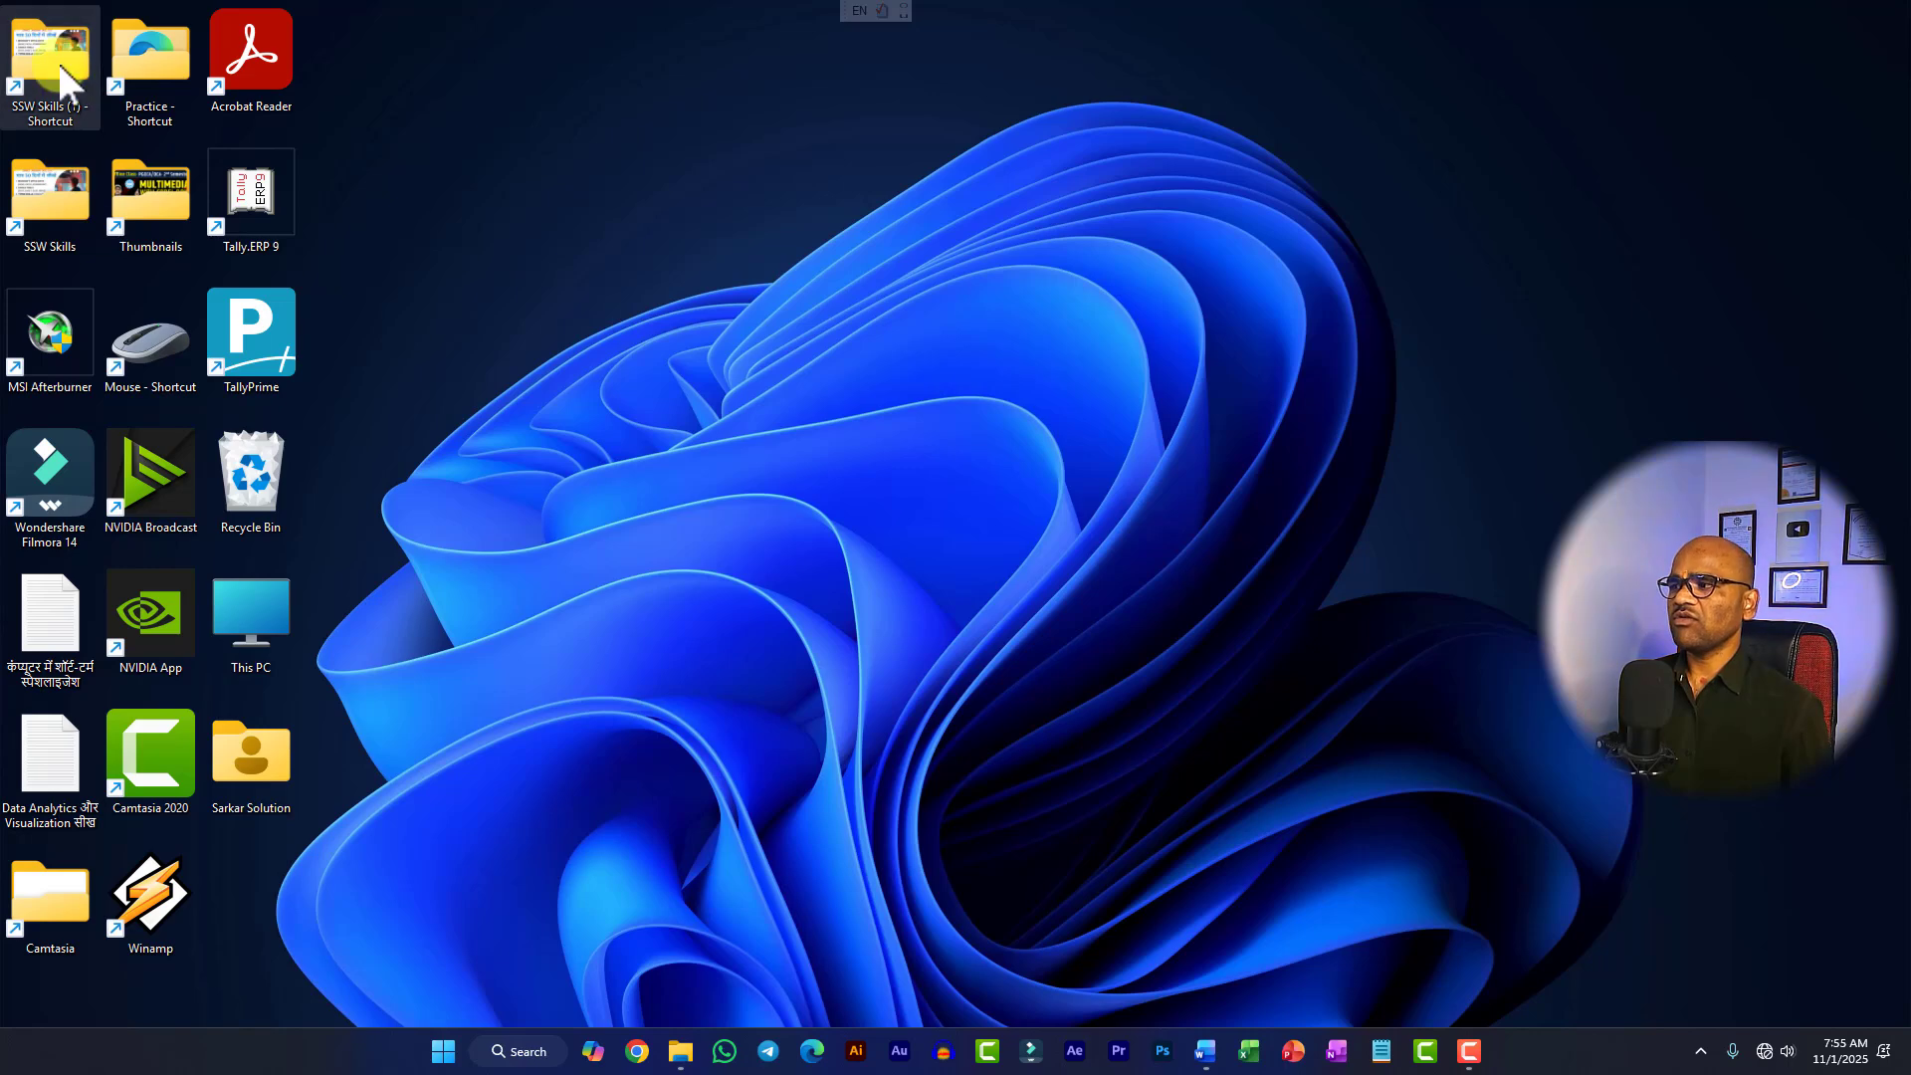
pyautogui.press('Delete')
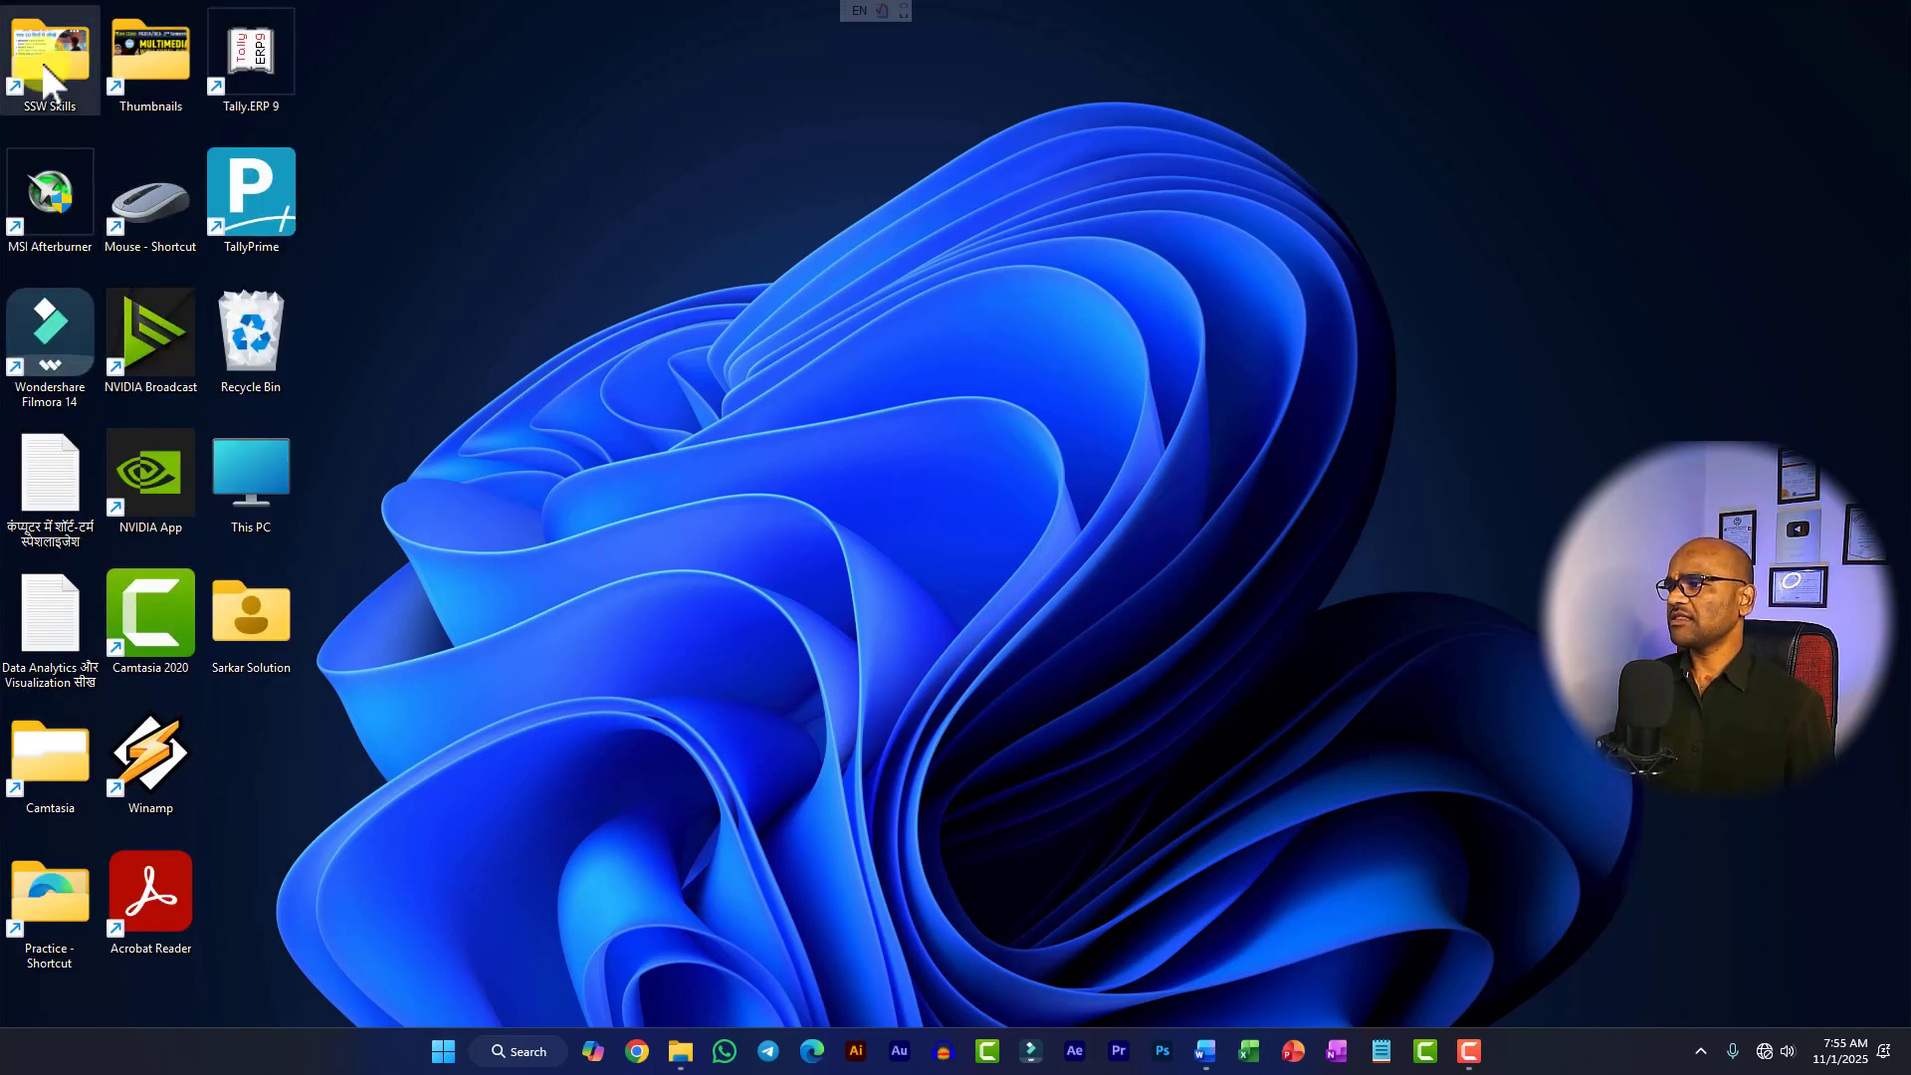
# Step: Undo the deletion of the SSW Skills shortcut and view the actions available for it
pyautogui.click(236, 665)
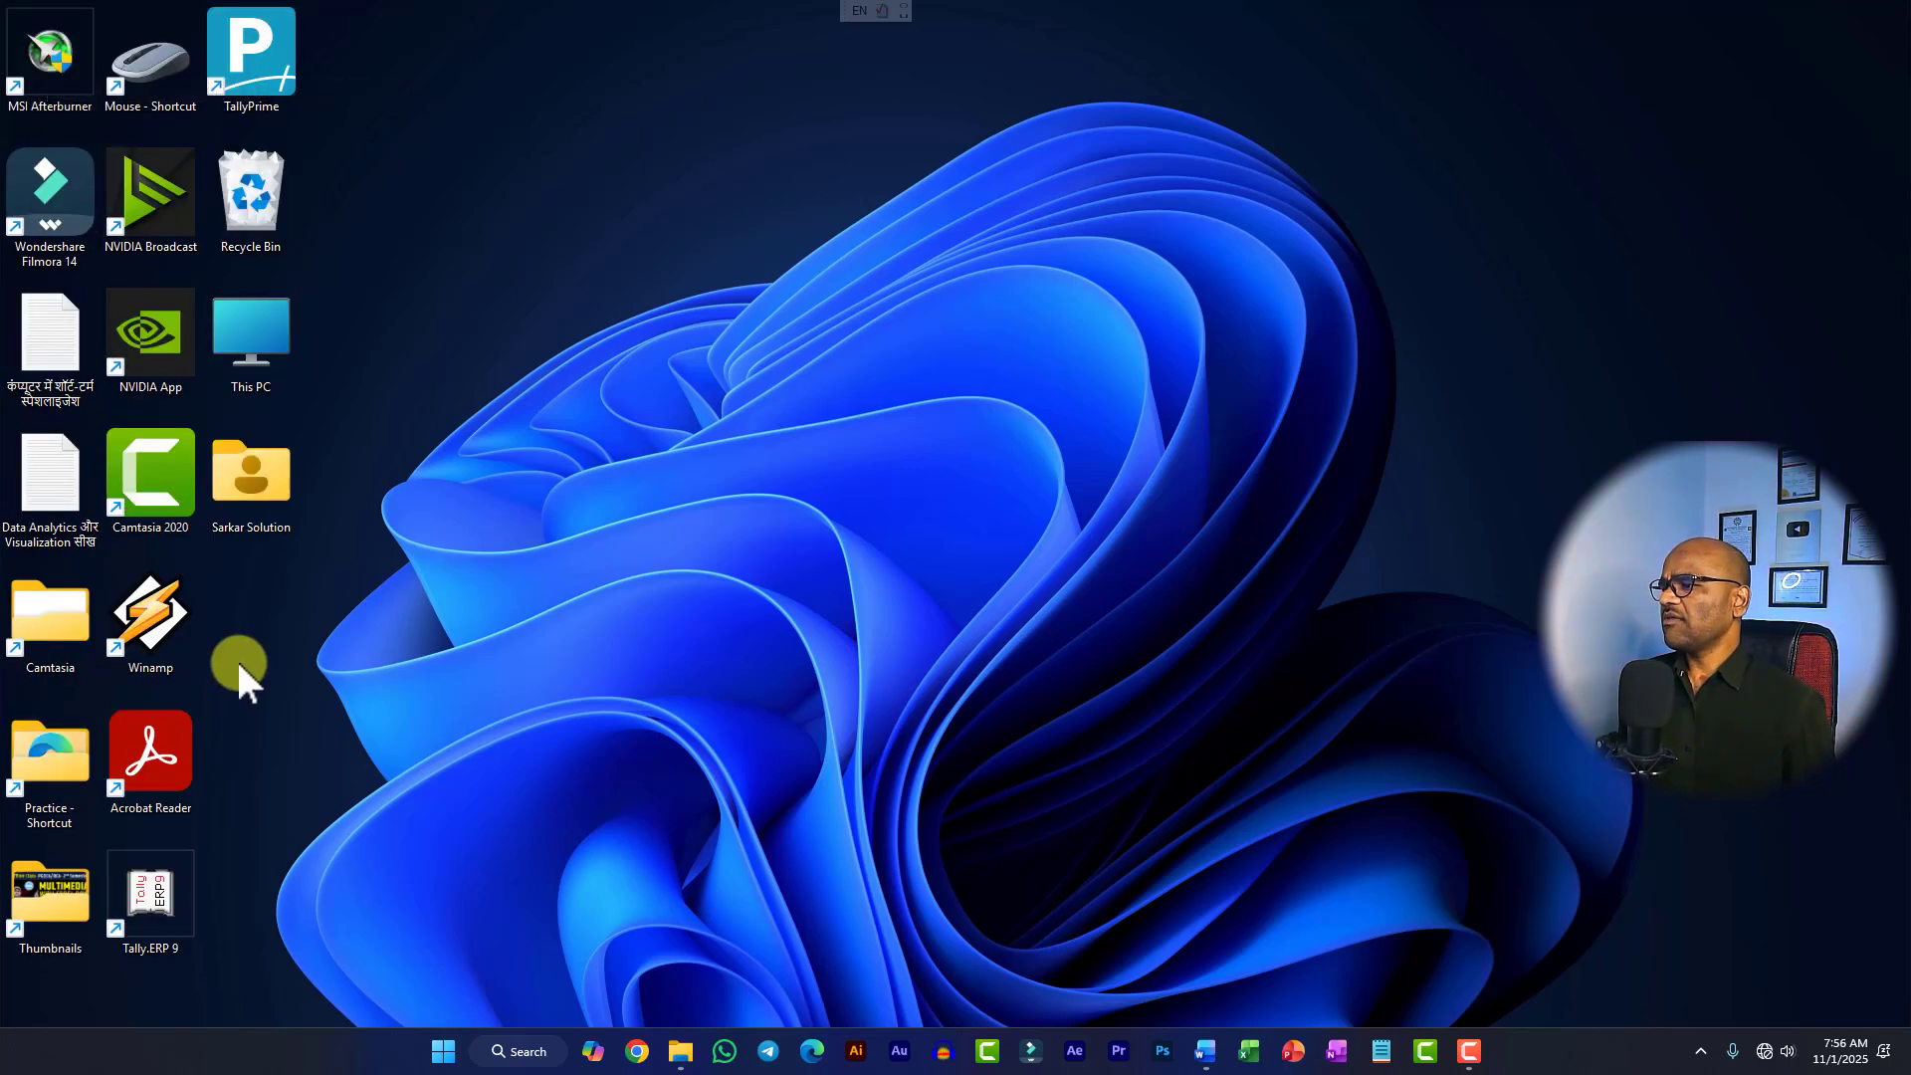
pyautogui.hotkey('ctrl', 'z')
pyautogui.rightClick(56, 52)
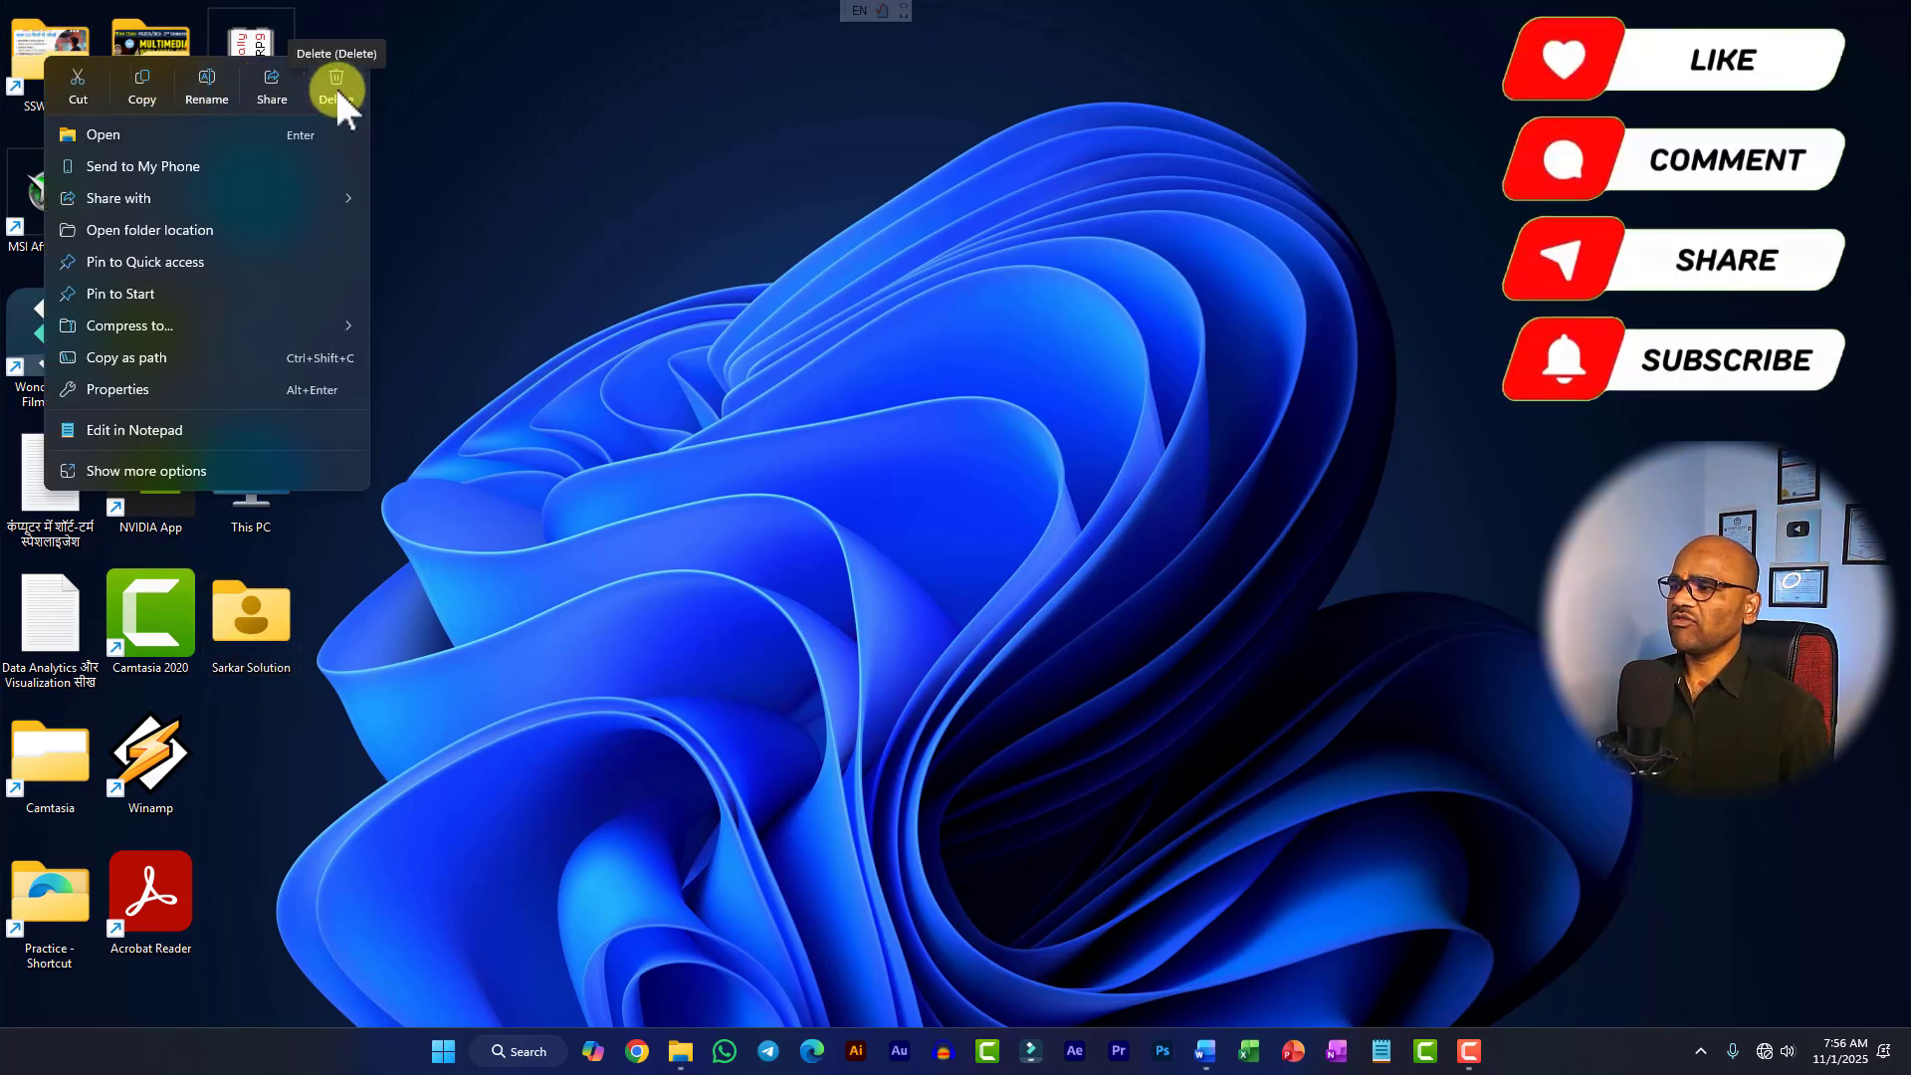
pyautogui.click(612, 371)
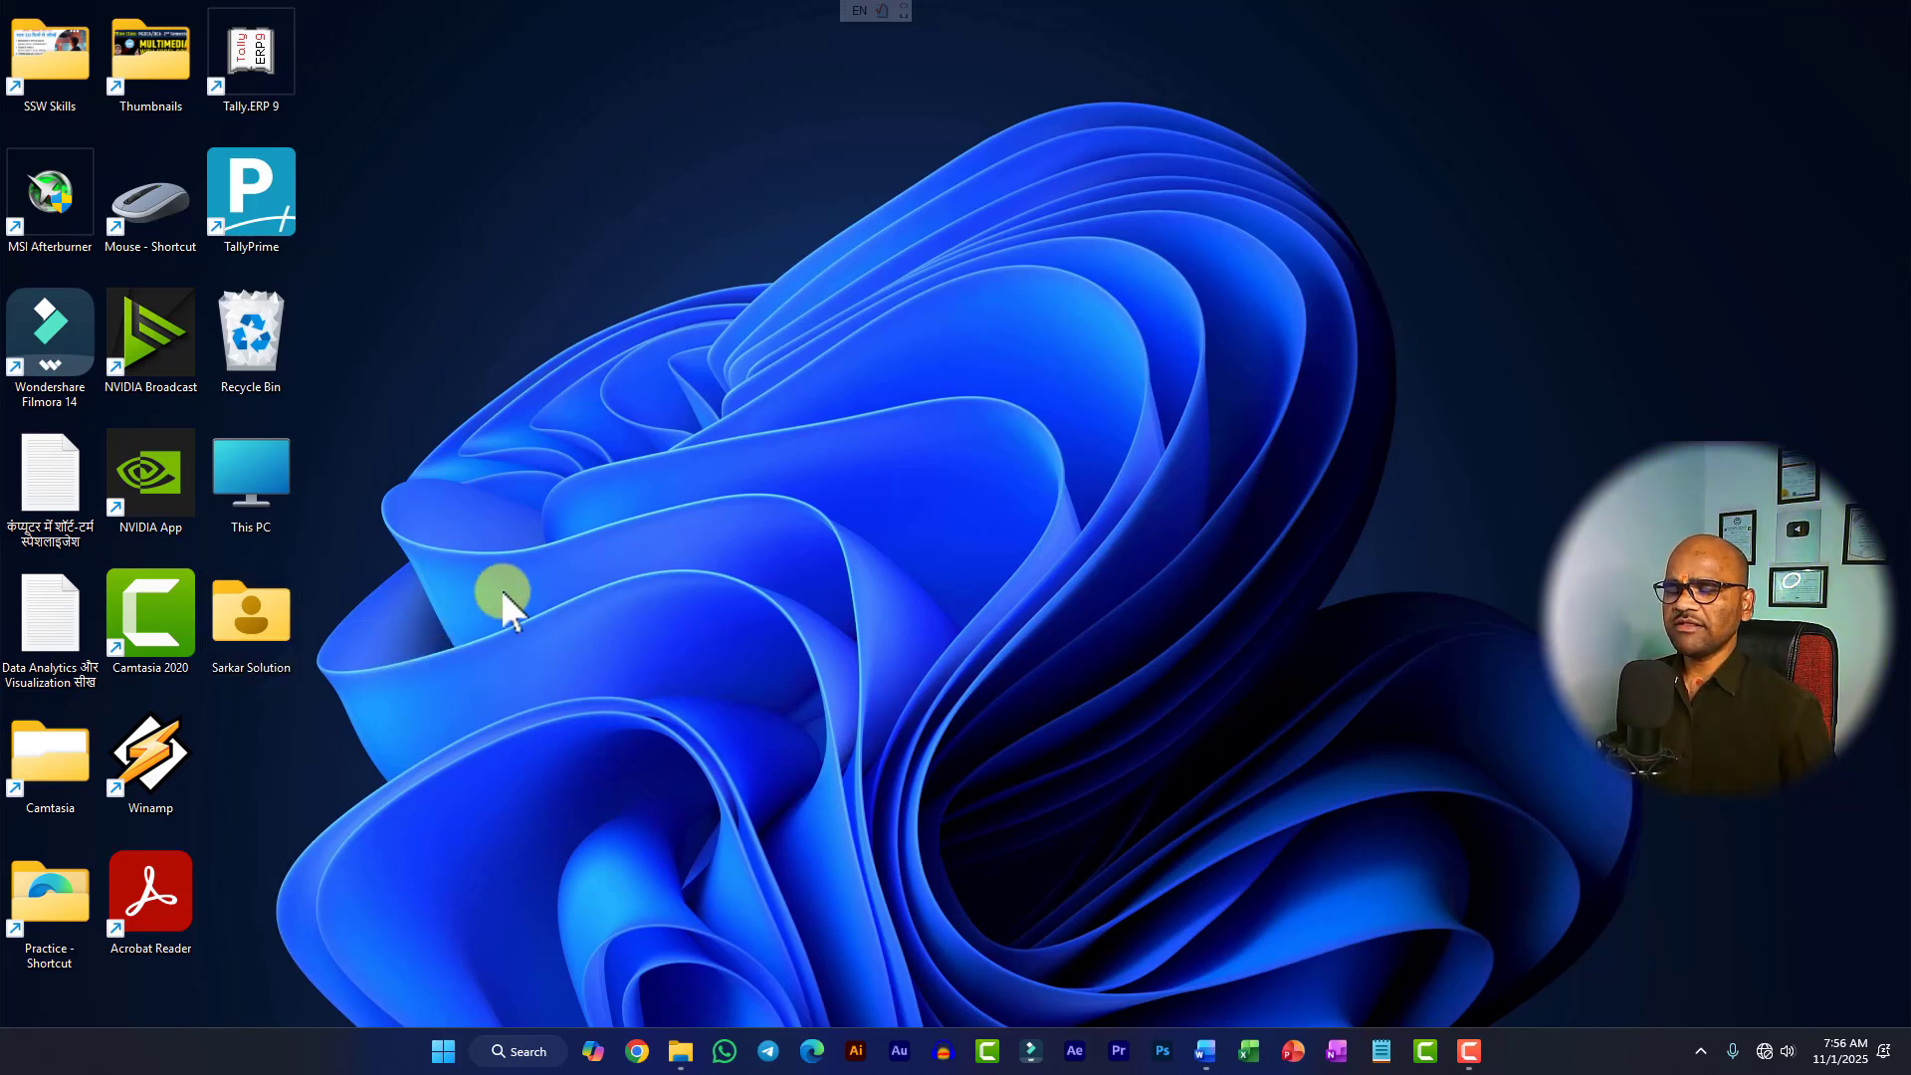
# Step: Enable the Control Panel desktop icon in the desktop icon settings under Themes, apply it, and close Settings
pyautogui.rightClick(696, 237)
pyautogui.click(796, 502)
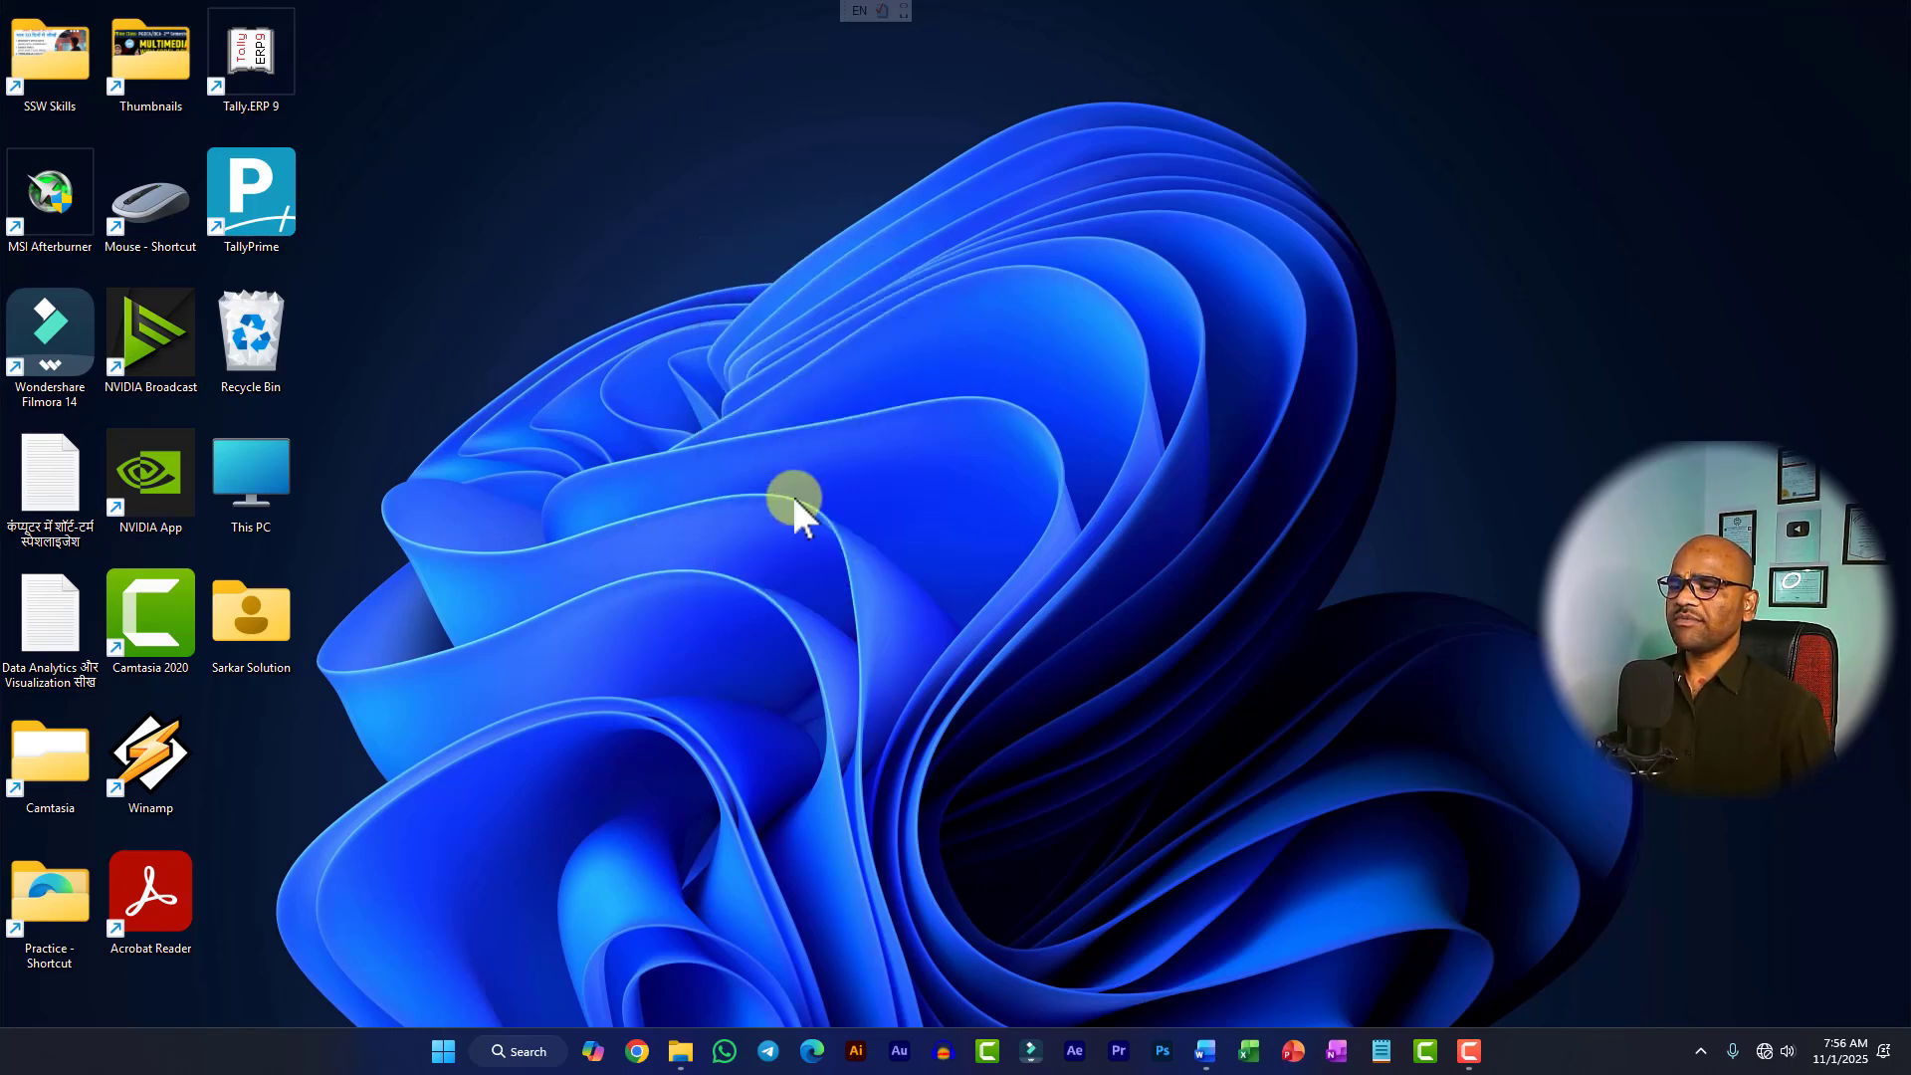
pyautogui.click(730, 542)
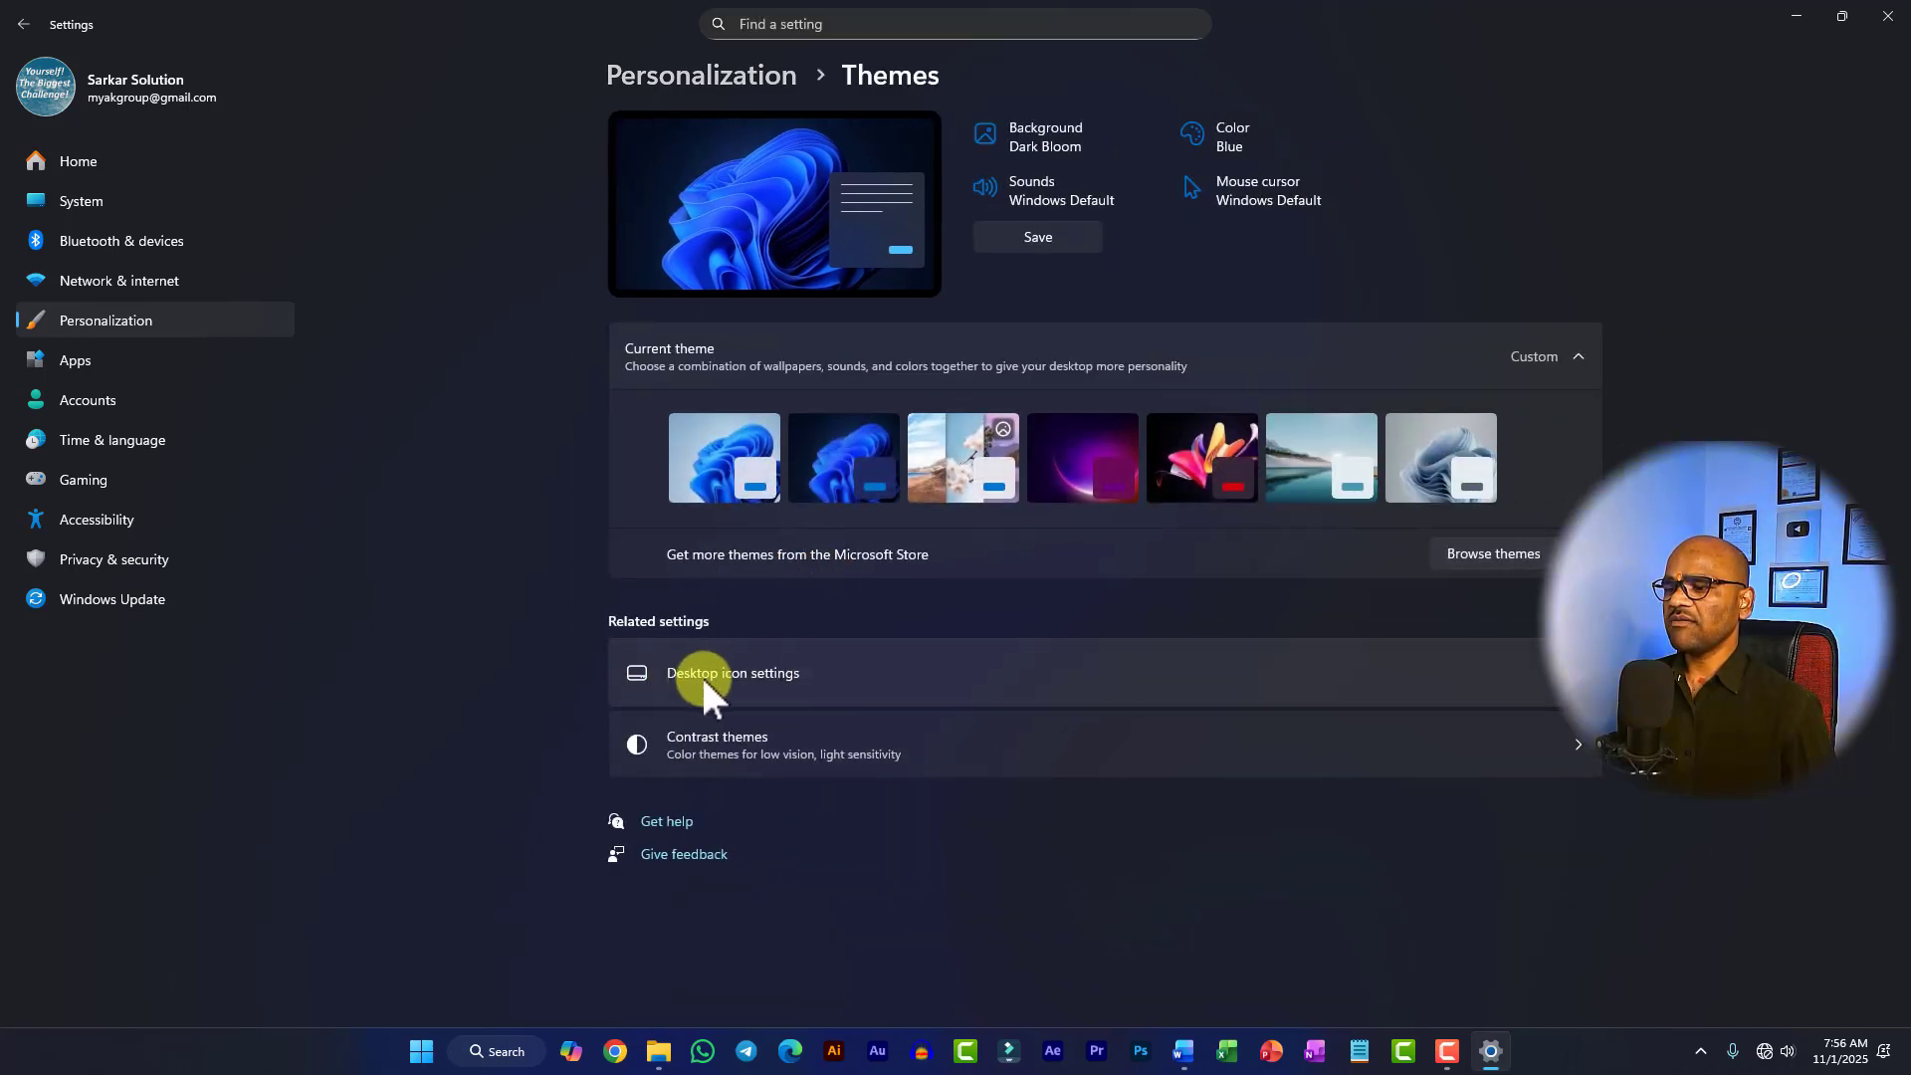
pyautogui.click(725, 678)
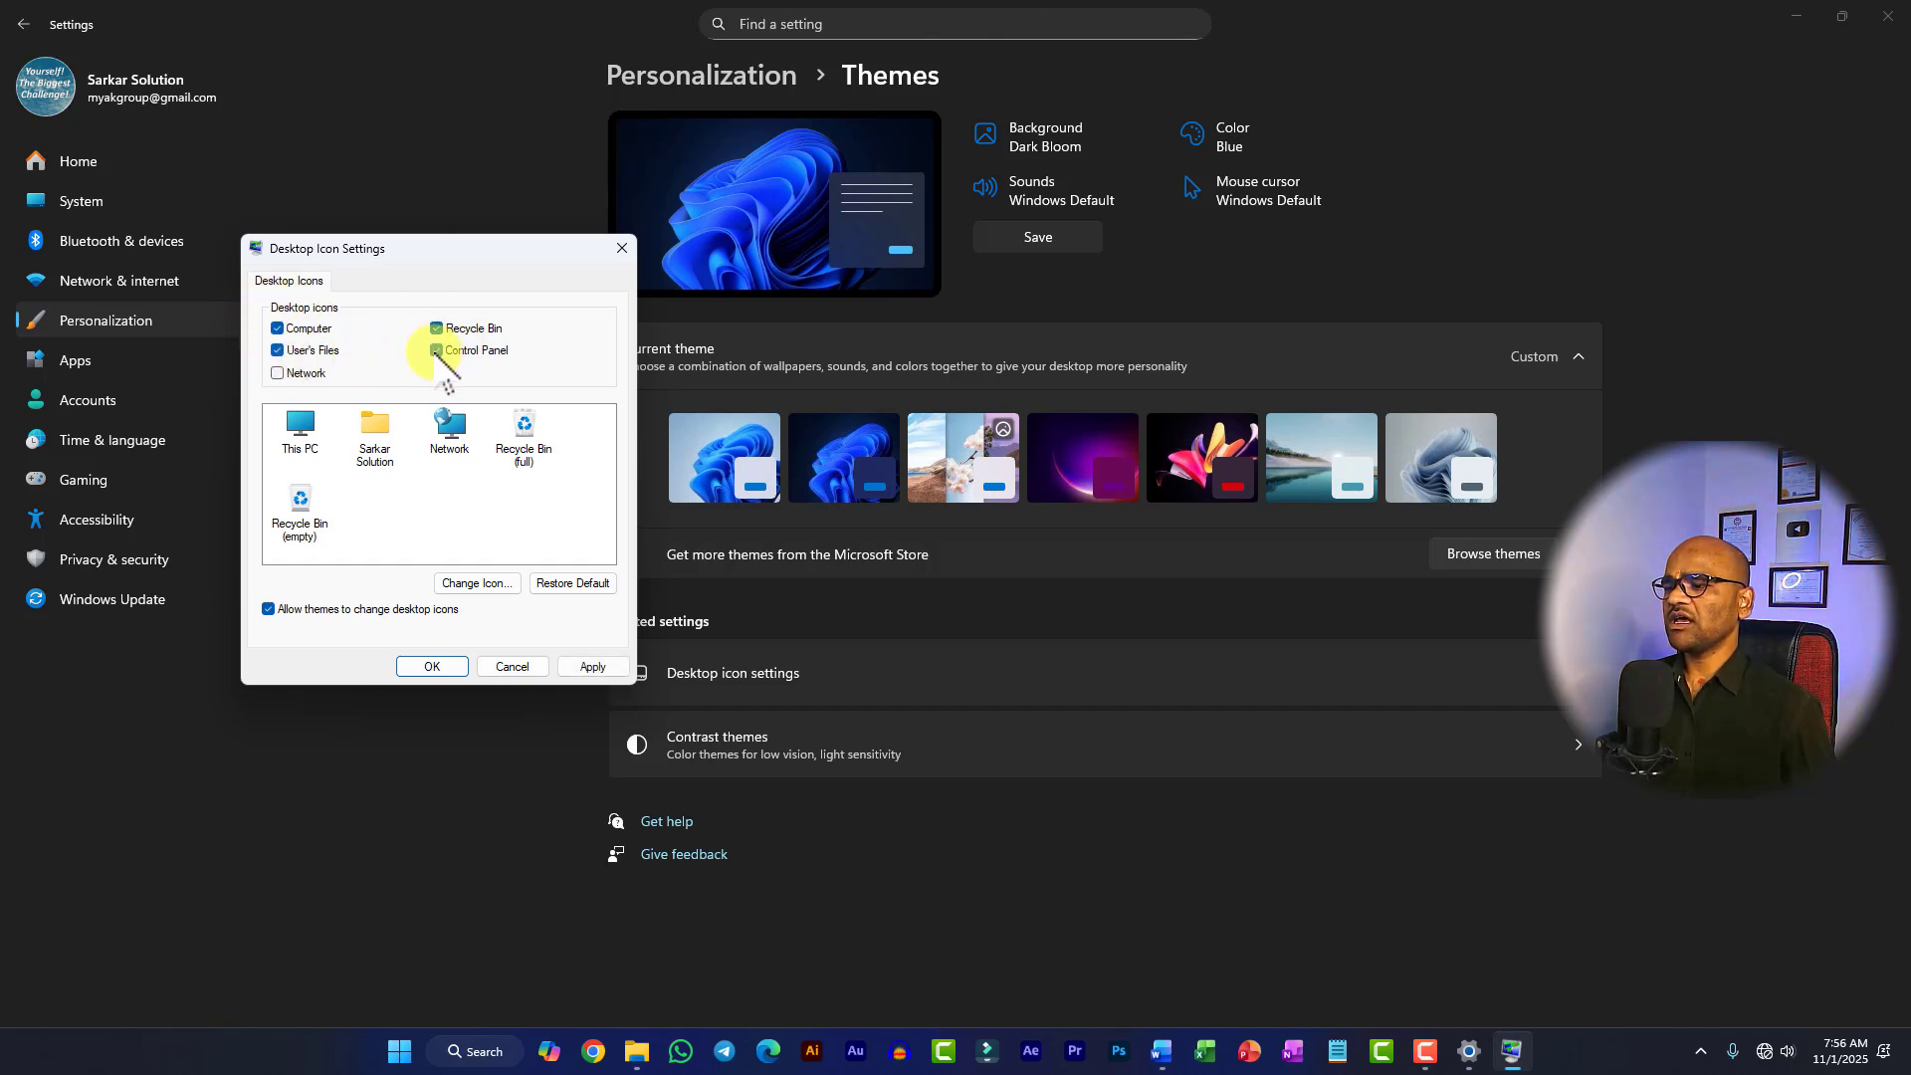
pyautogui.click(593, 667)
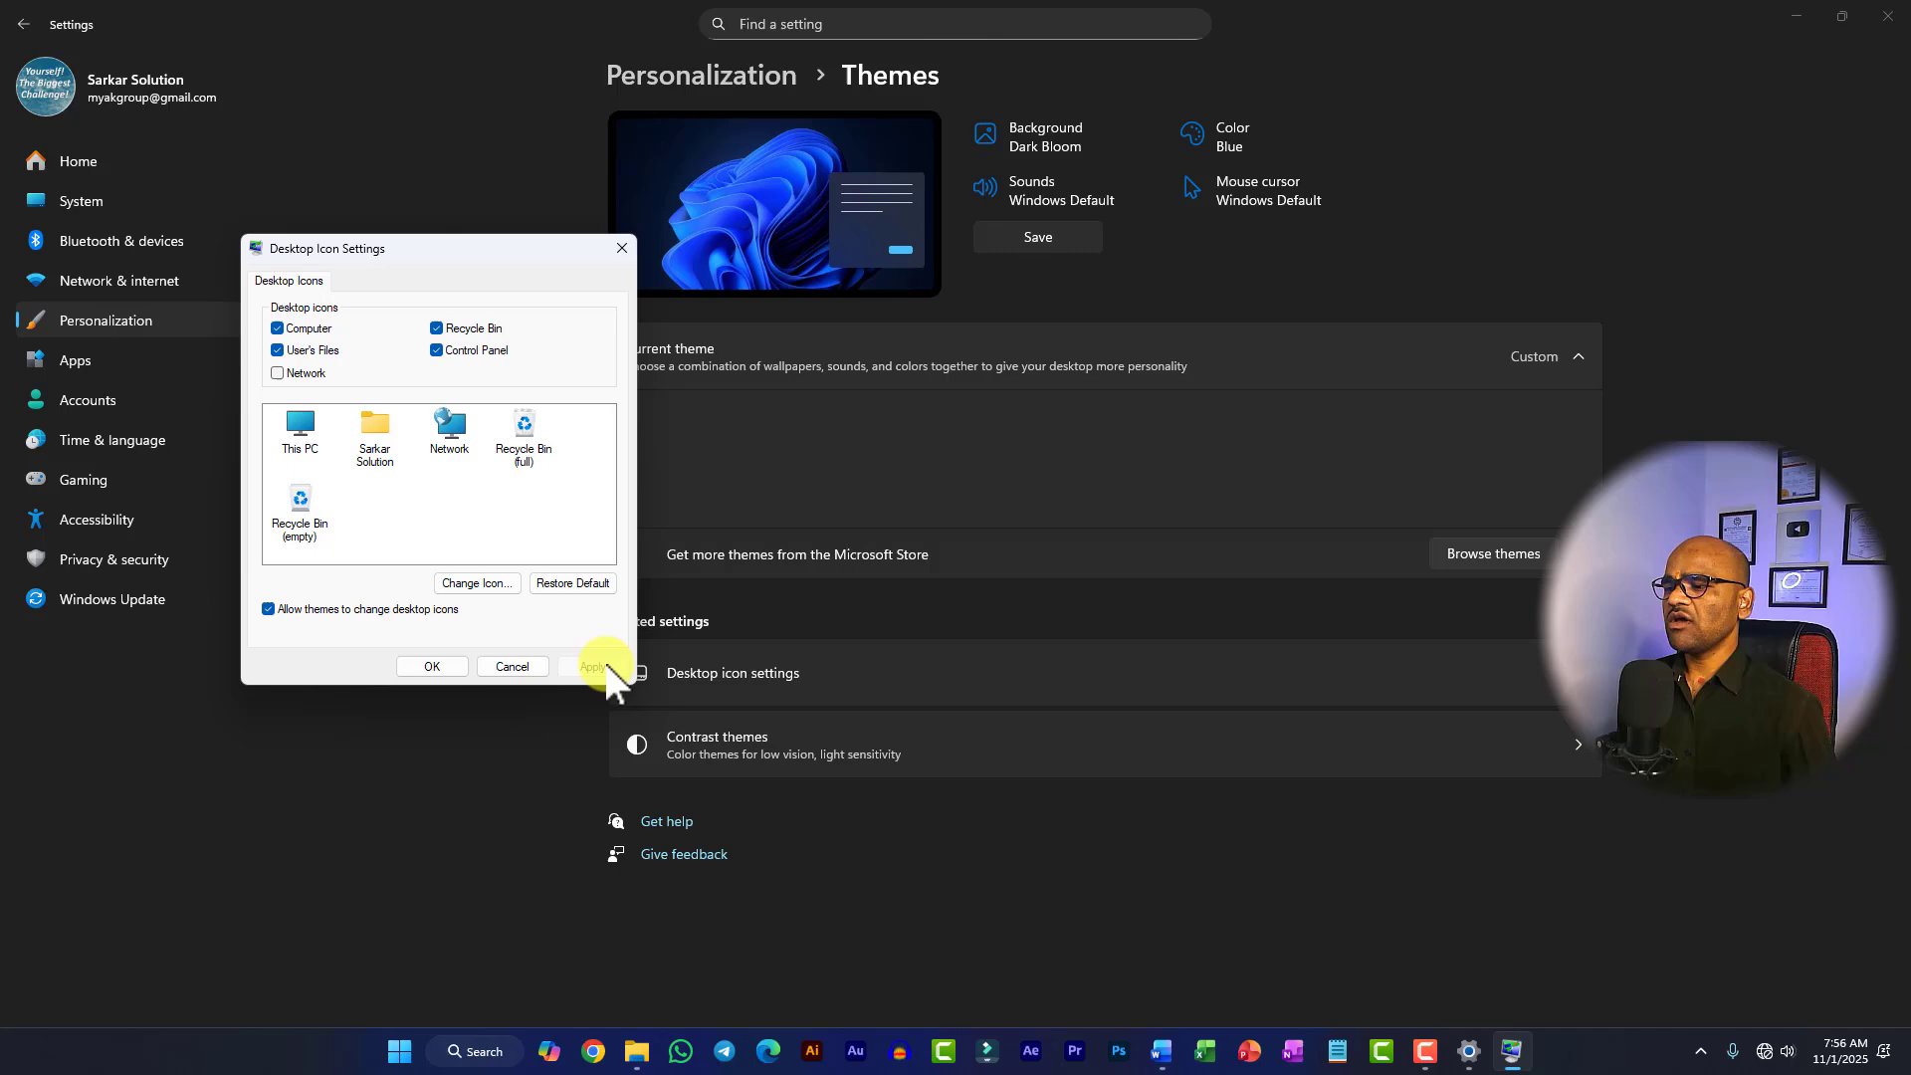
pyautogui.click(447, 668)
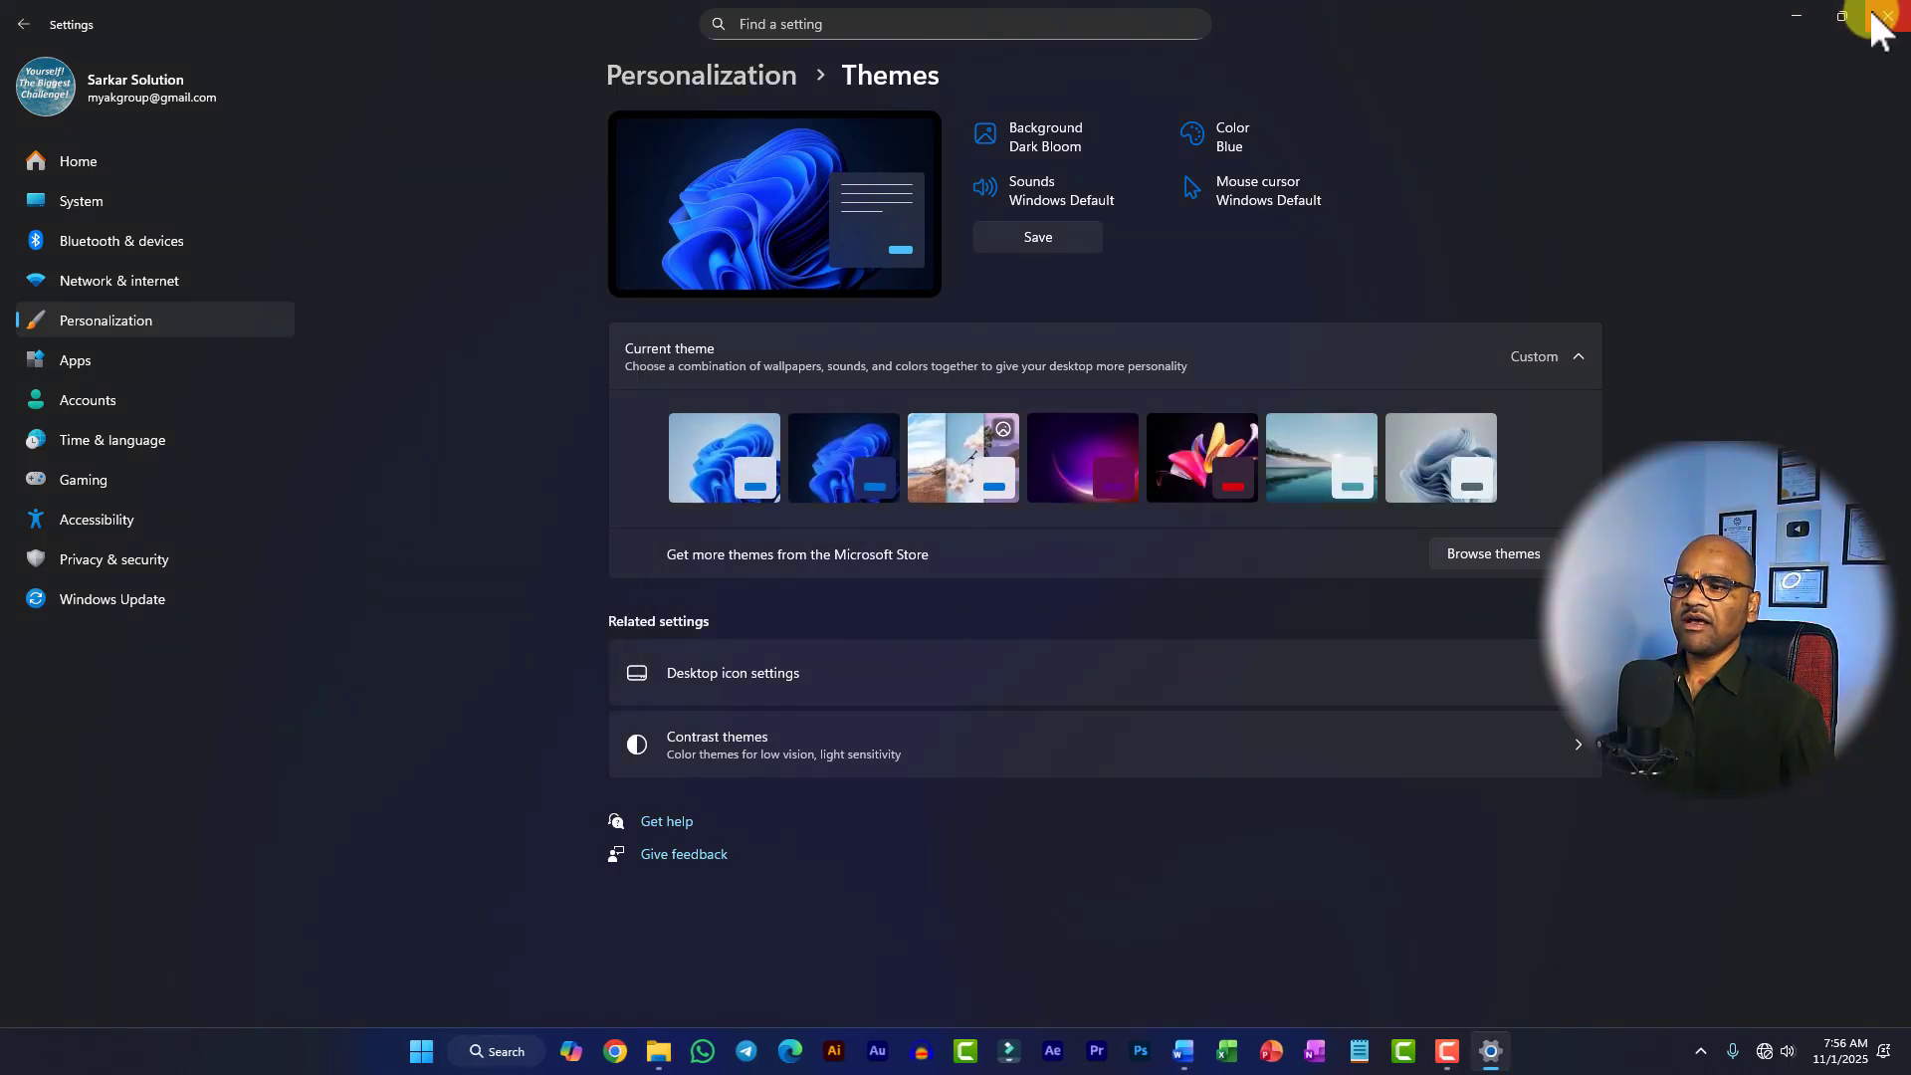
pyautogui.click(1886, 14)
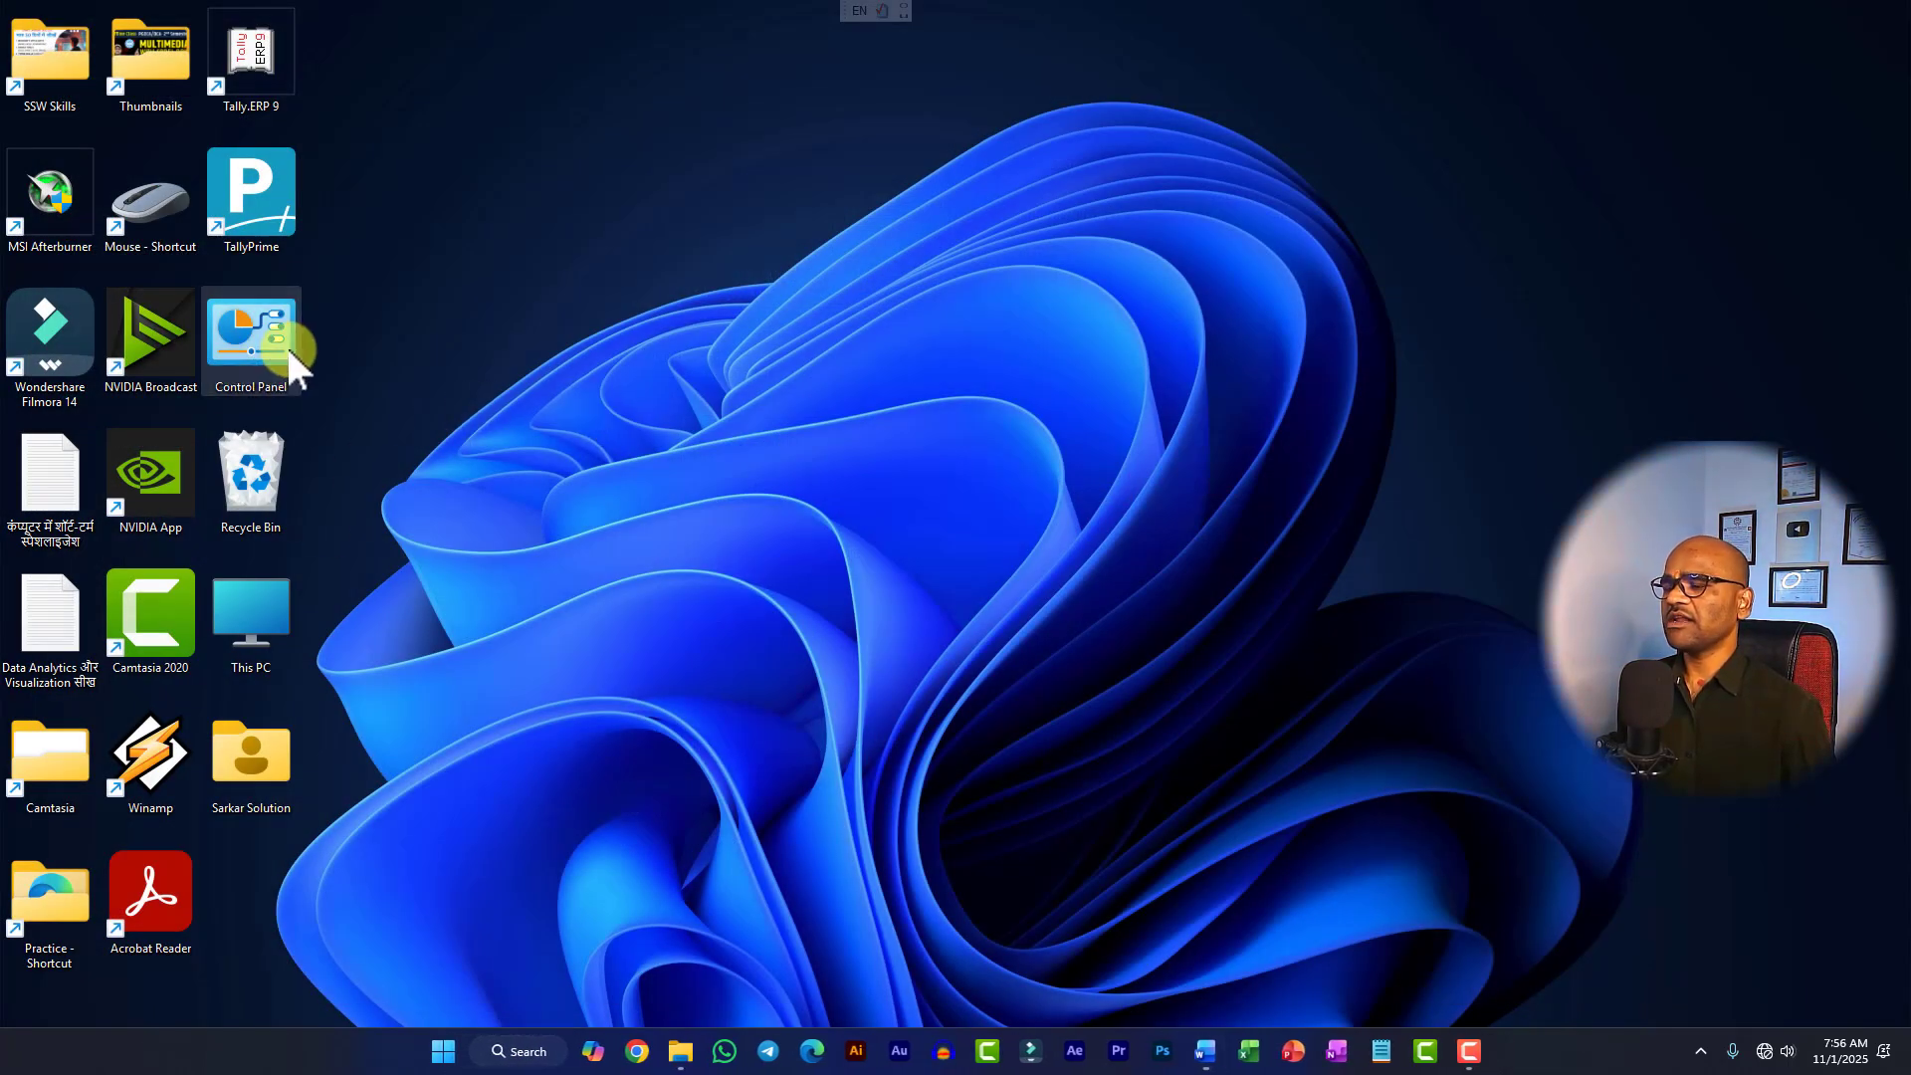
# Step: Sort the desktop icons by name
pyautogui.rightClick(499, 266)
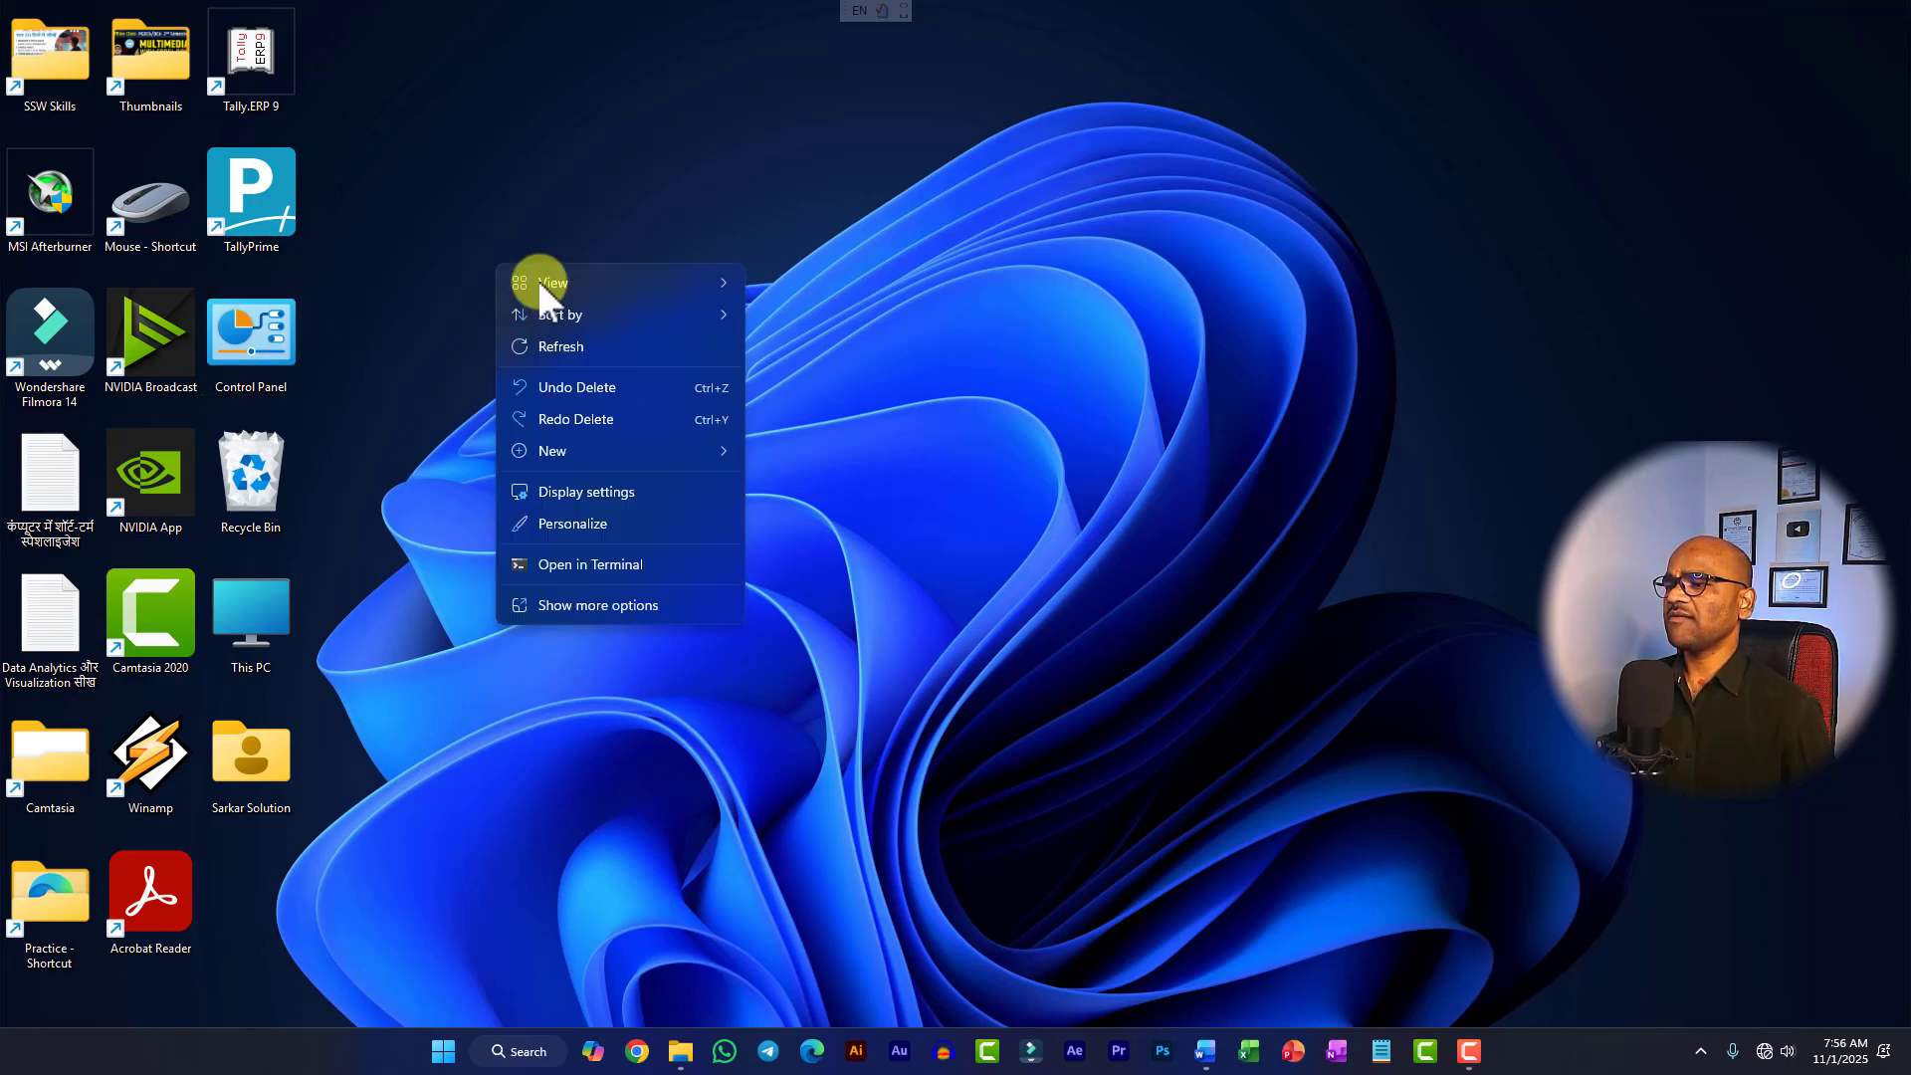
pyautogui.moveTo(577, 313)
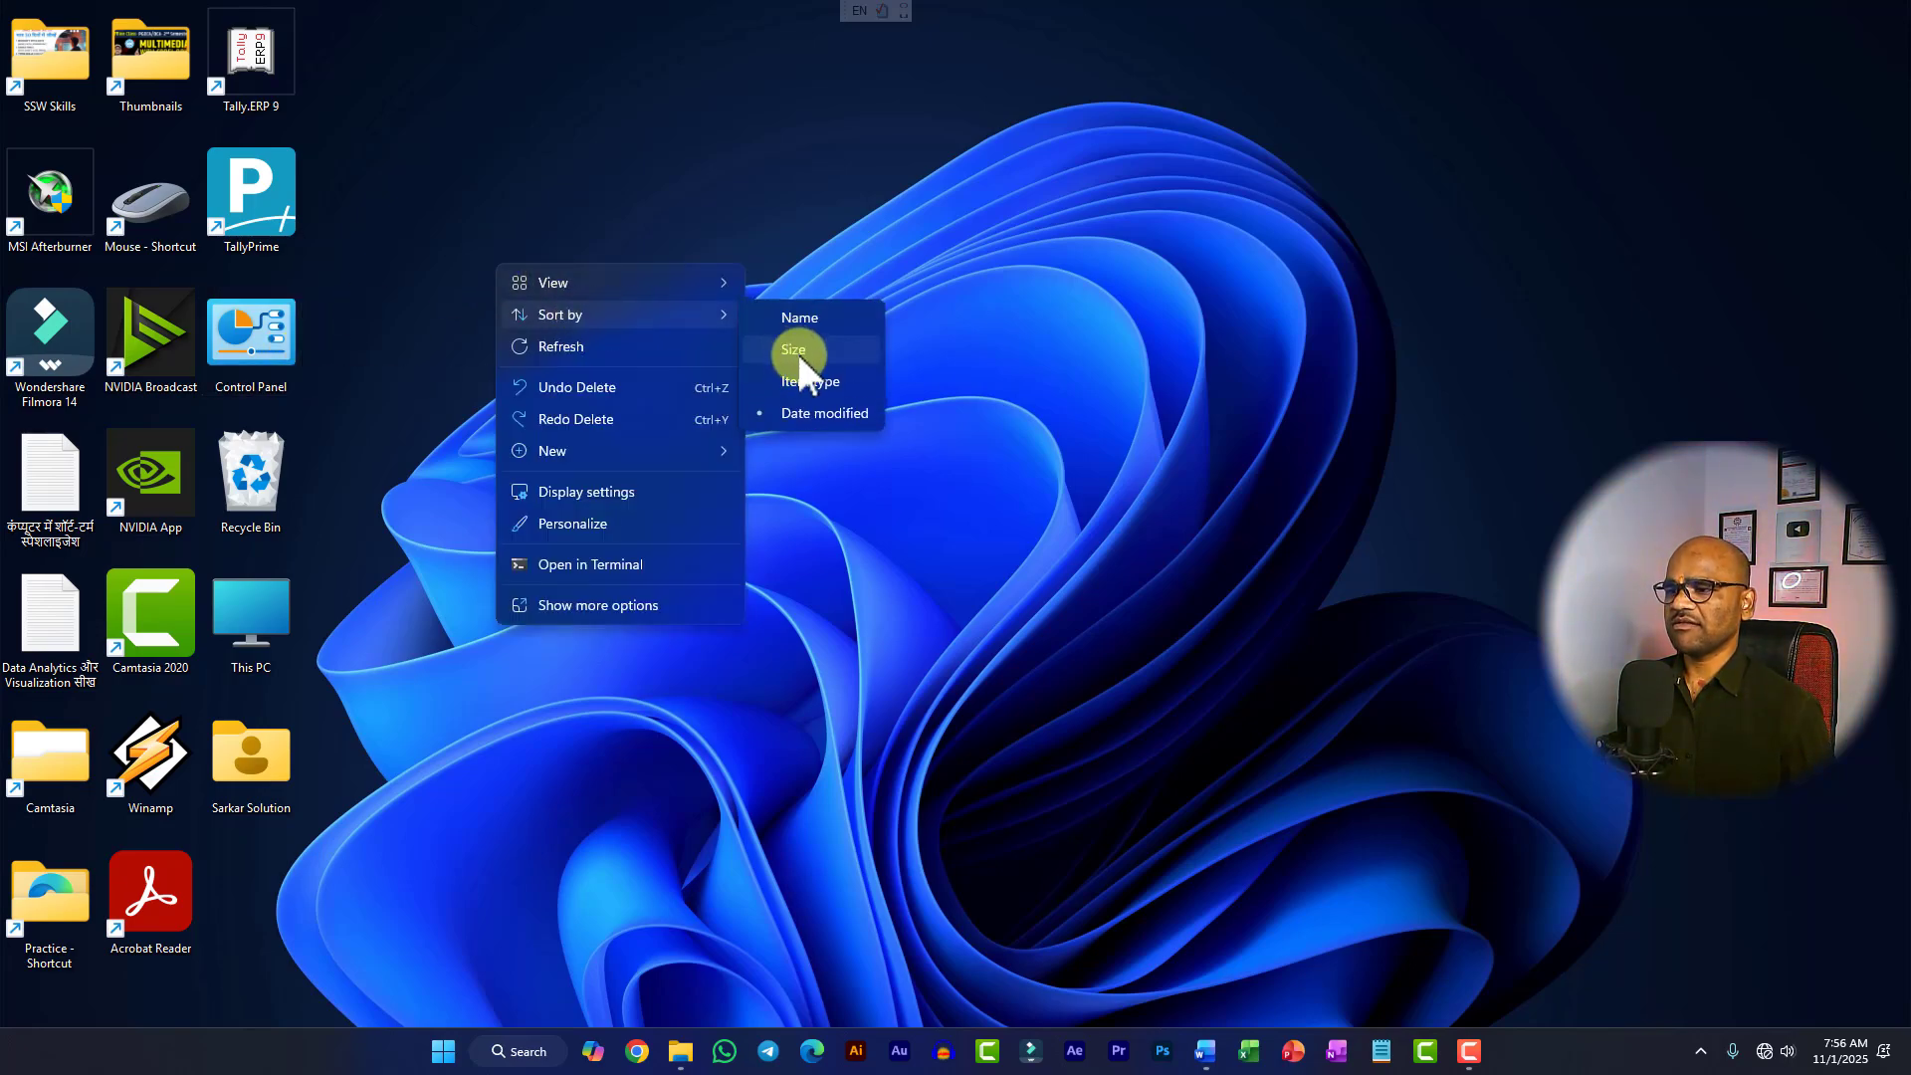
pyautogui.click(811, 328)
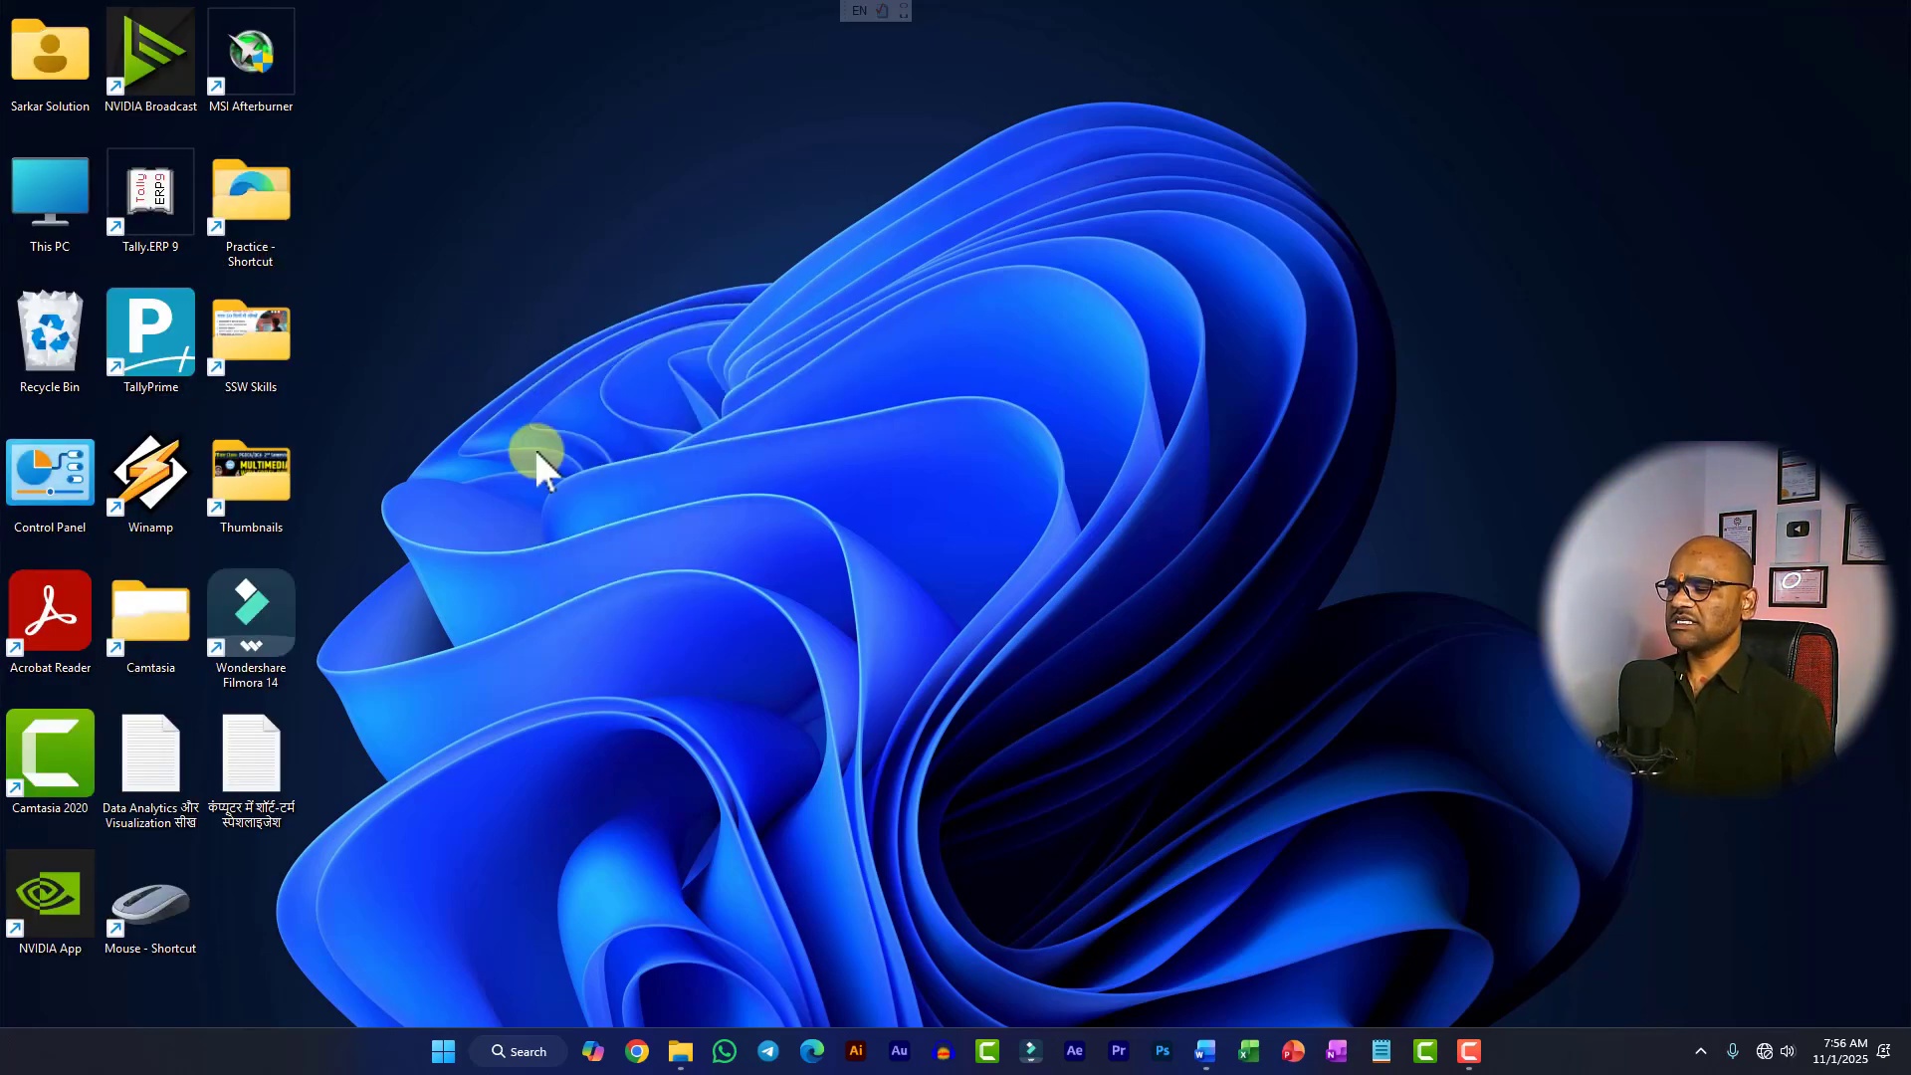